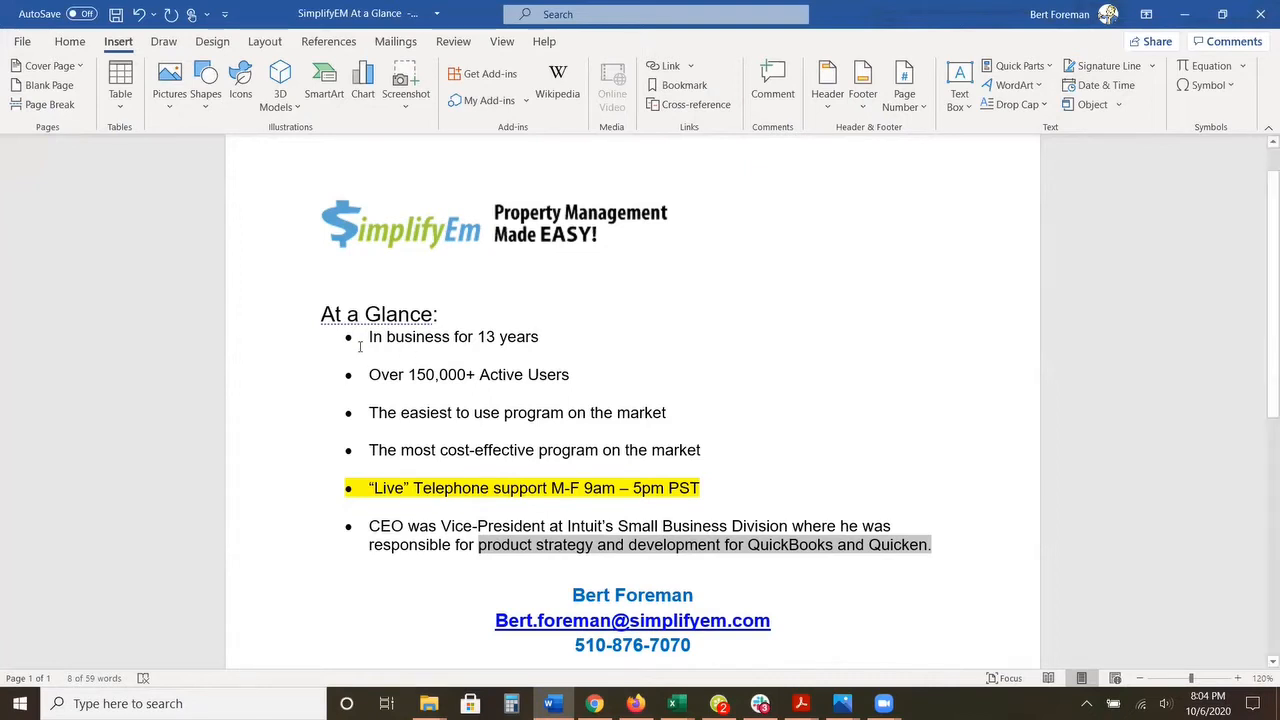
Step: Select the first five At a Glance bullets one after another, from "In business for 13 years" to the live telephone support line
{"action": "left_click_drag", "start_coordinate": [368, 337], "coordinate": [540, 337]}
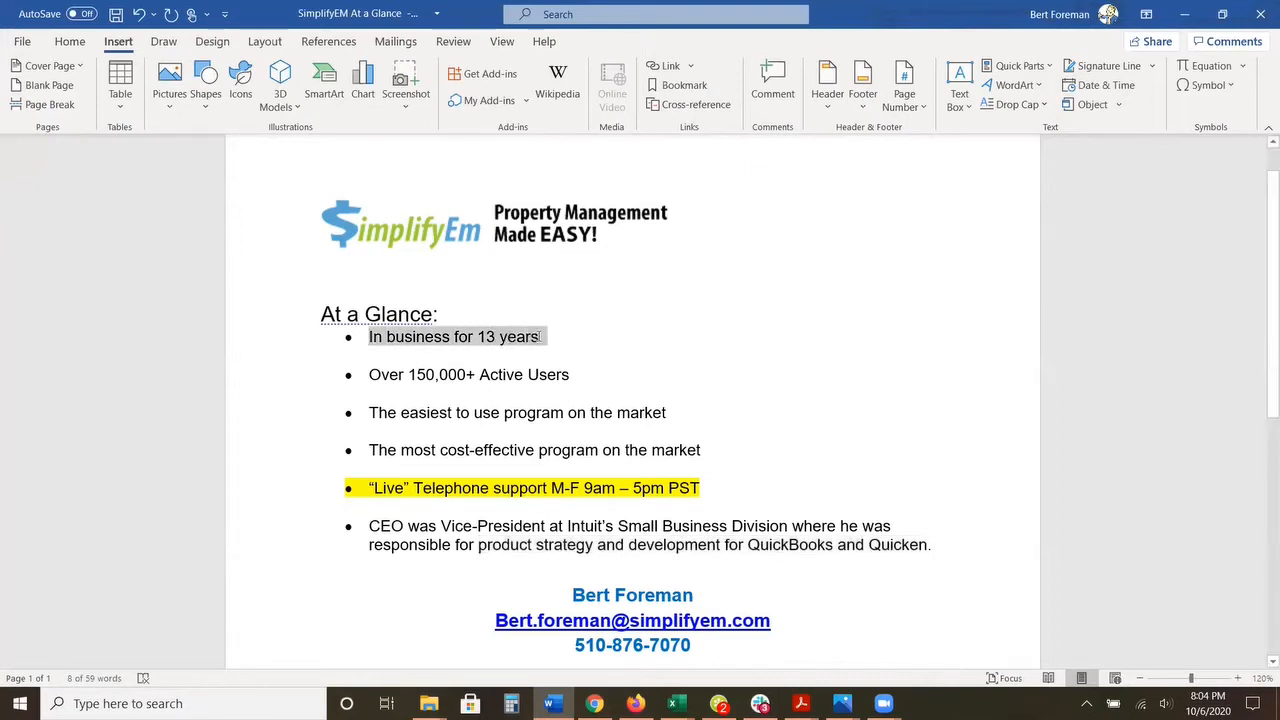
{"action": "scroll", "coordinate": [509, 347], "scroll_direction": "down", "scroll_amount": 1}
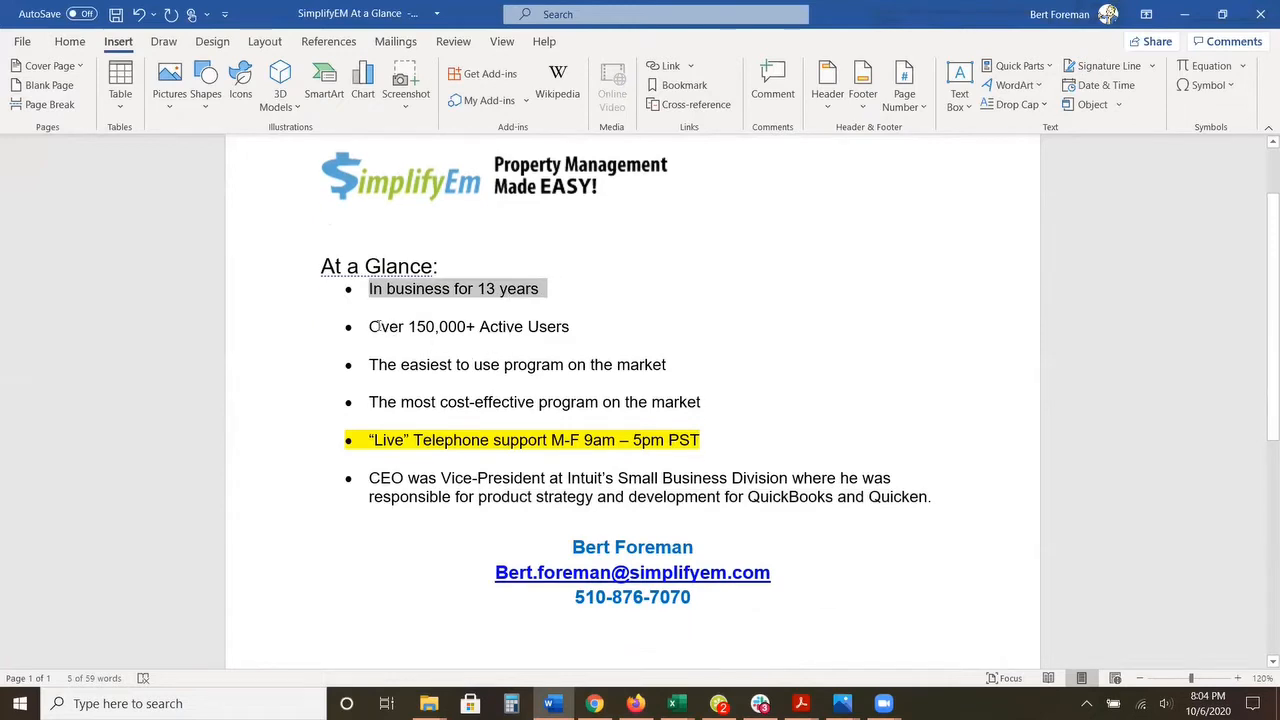
{"action": "left_click_drag", "start_coordinate": [372, 326], "coordinate": [544, 326]}
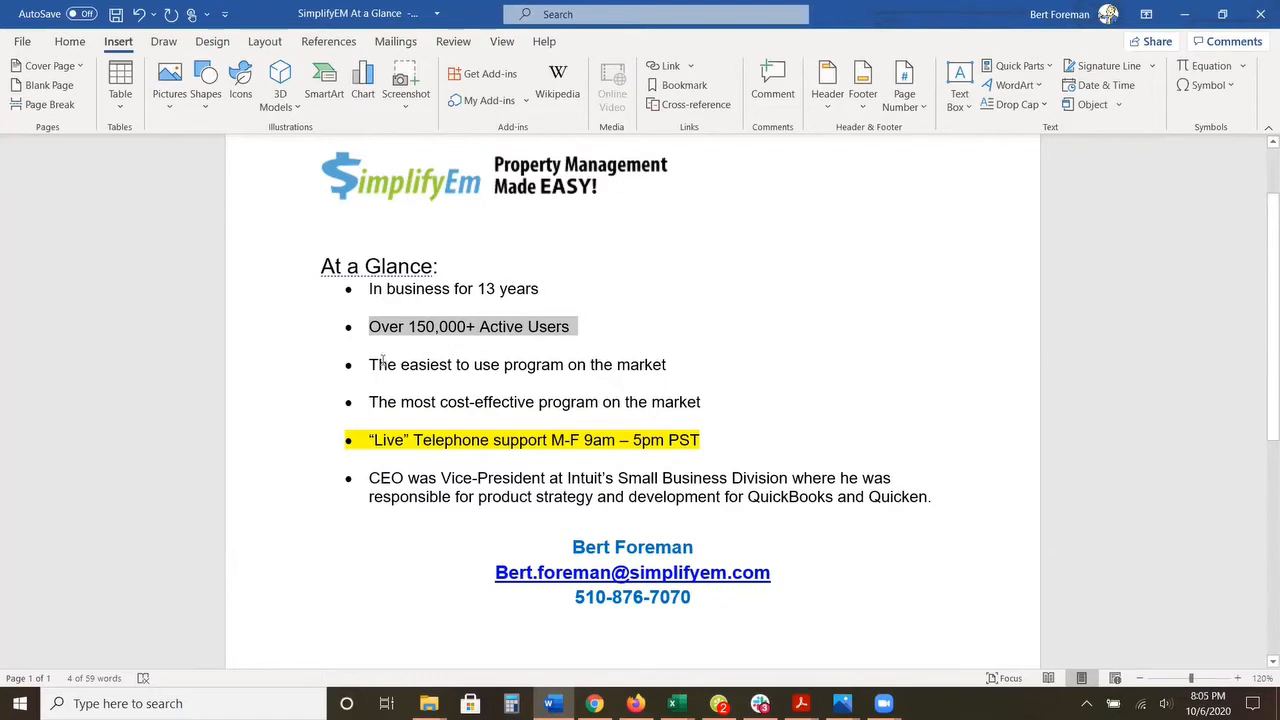
{"action": "left_click_drag", "start_coordinate": [369, 365], "coordinate": [622, 371]}
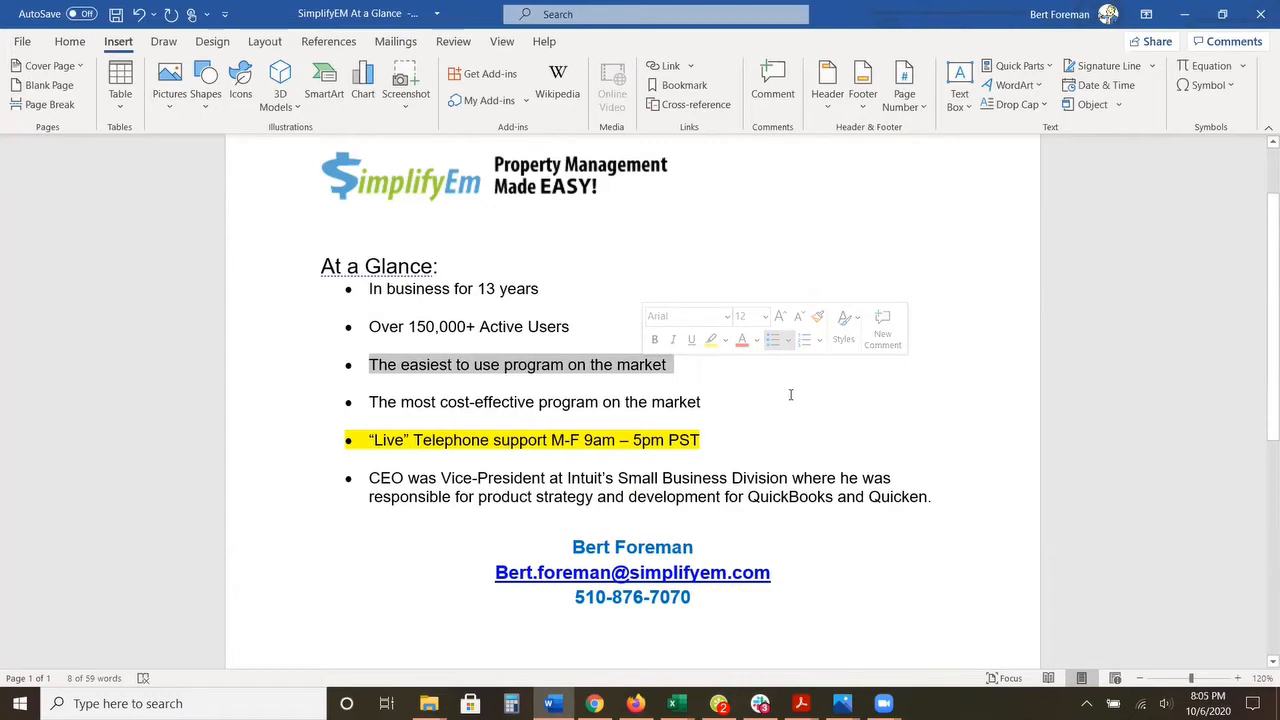
{"action": "left_click_drag", "start_coordinate": [370, 402], "coordinate": [797, 403]}
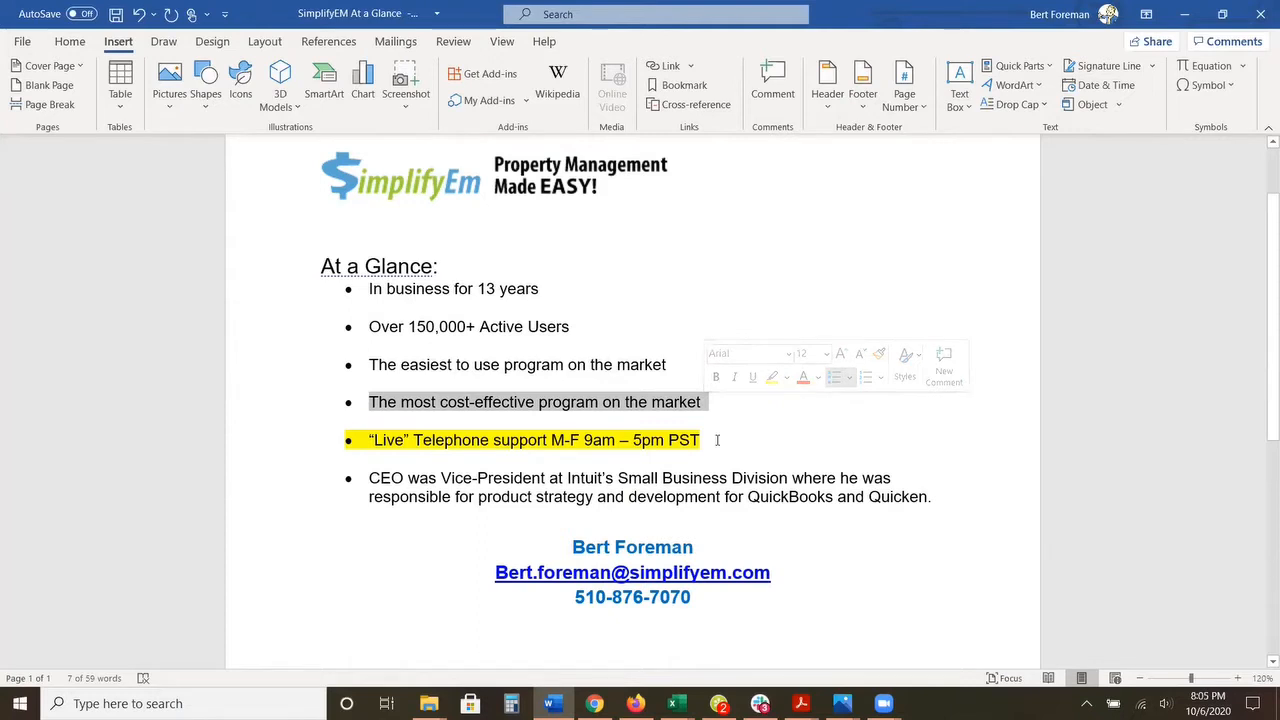
{"action": "left_click_drag", "start_coordinate": [708, 440], "coordinate": [305, 452]}
{"action": "scroll", "coordinate": [244, 473], "scroll_direction": "down", "scroll_amount": 1}
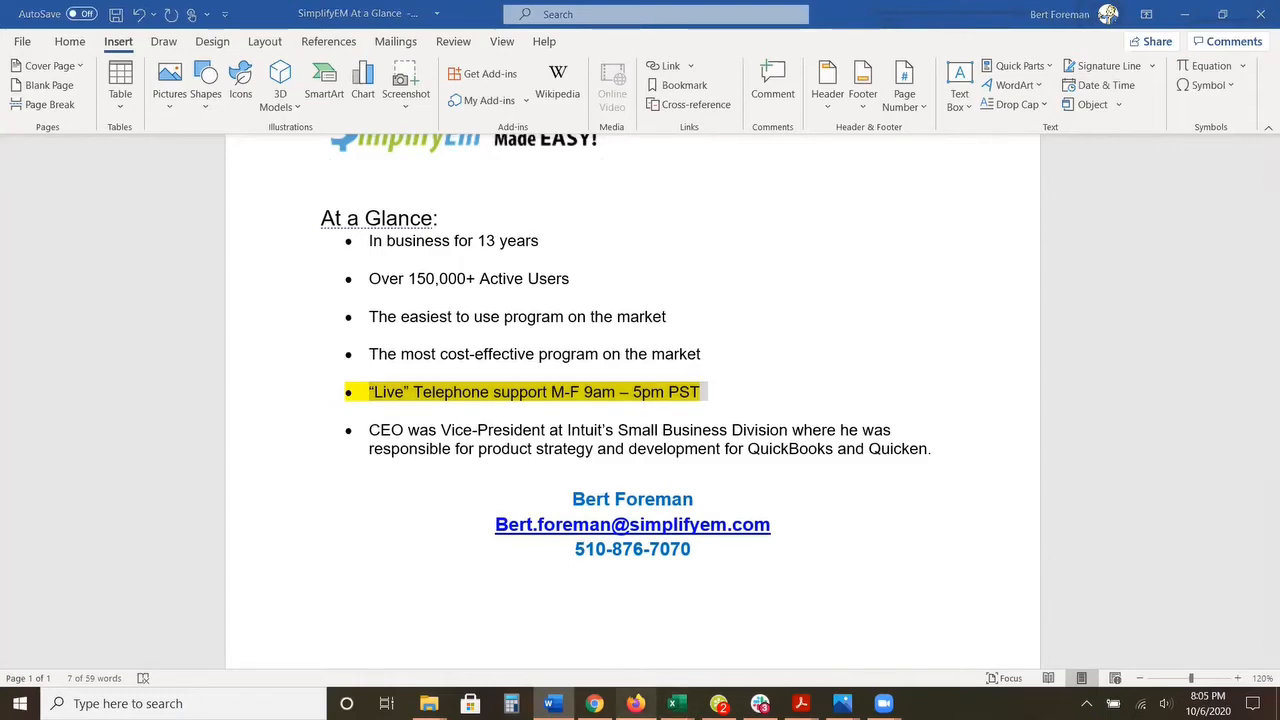
Step: Switch to Firefox to view the SimplifyEm homepage and return to the At a Glance document in Word
{"action": "left_click", "coordinate": [635, 703]}
{"action": "left_click", "coordinate": [499, 30]}
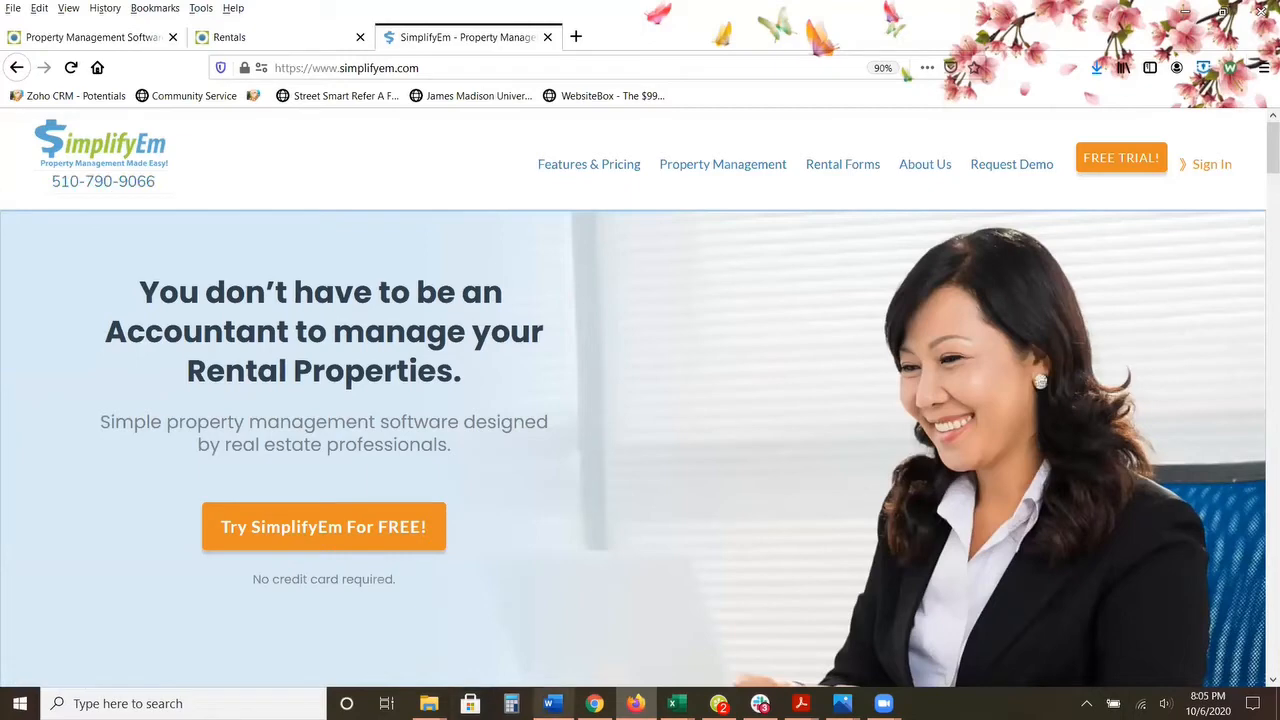
{"action": "left_click", "coordinate": [553, 703]}
{"action": "left_click", "coordinate": [451, 473]}
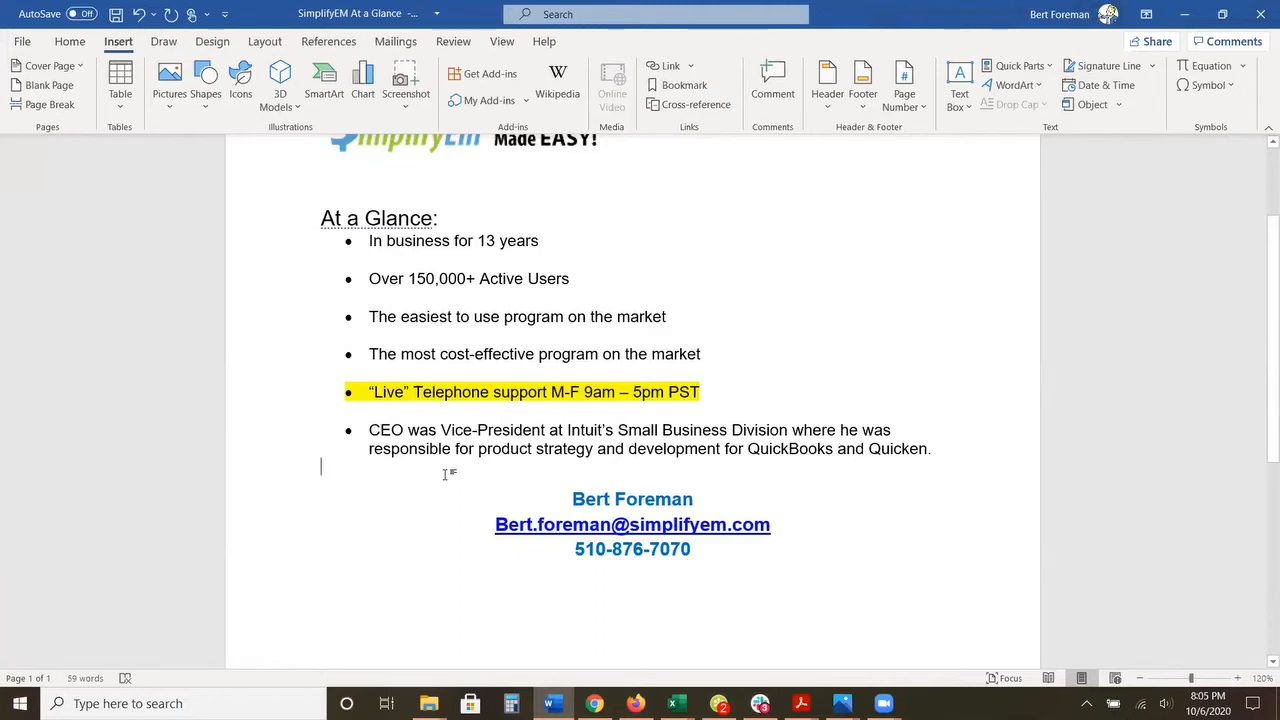
Step: Select "CEO", "Vice-President at Intuit's" and "product strategy and development for QuickBooks and Quicken" in turn, and clear the selection
{"action": "double_click", "coordinate": [391, 428]}
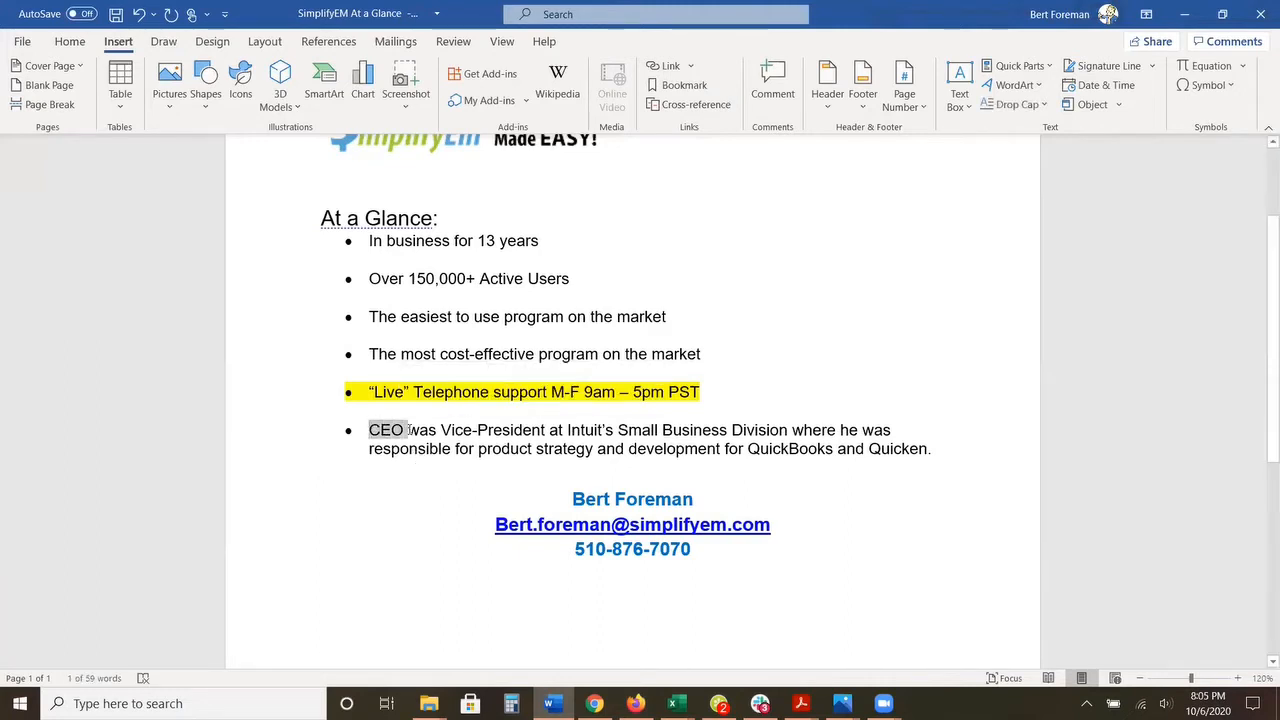
{"action": "mouse_move", "coordinate": [409, 436]}
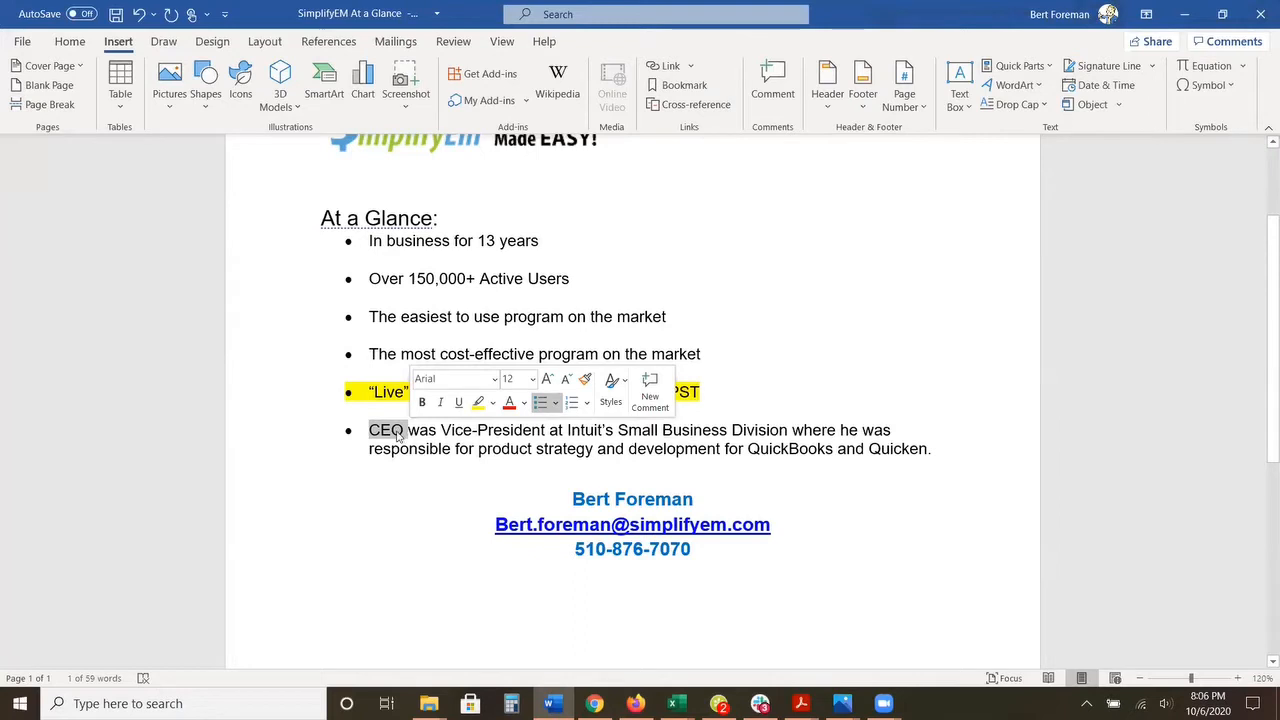
{"action": "left_click_drag", "start_coordinate": [449, 430], "coordinate": [588, 425]}
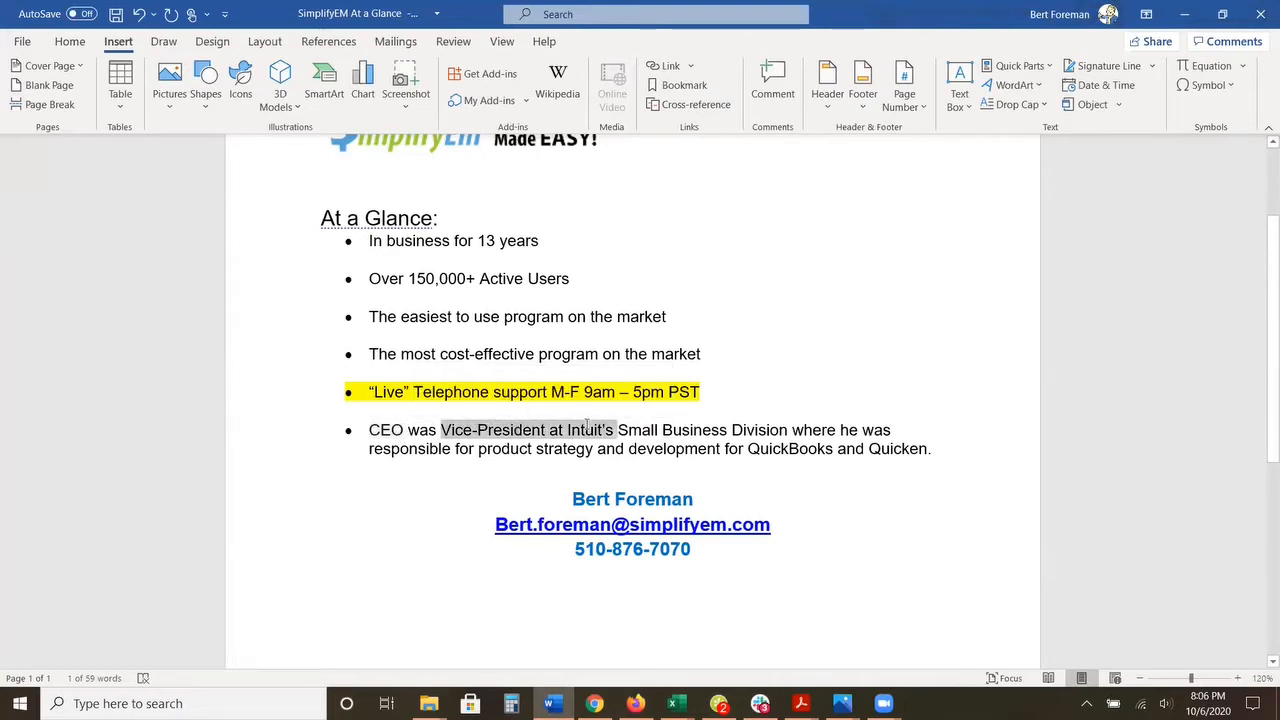
{"action": "left_click_drag", "start_coordinate": [480, 450], "coordinate": [905, 452]}
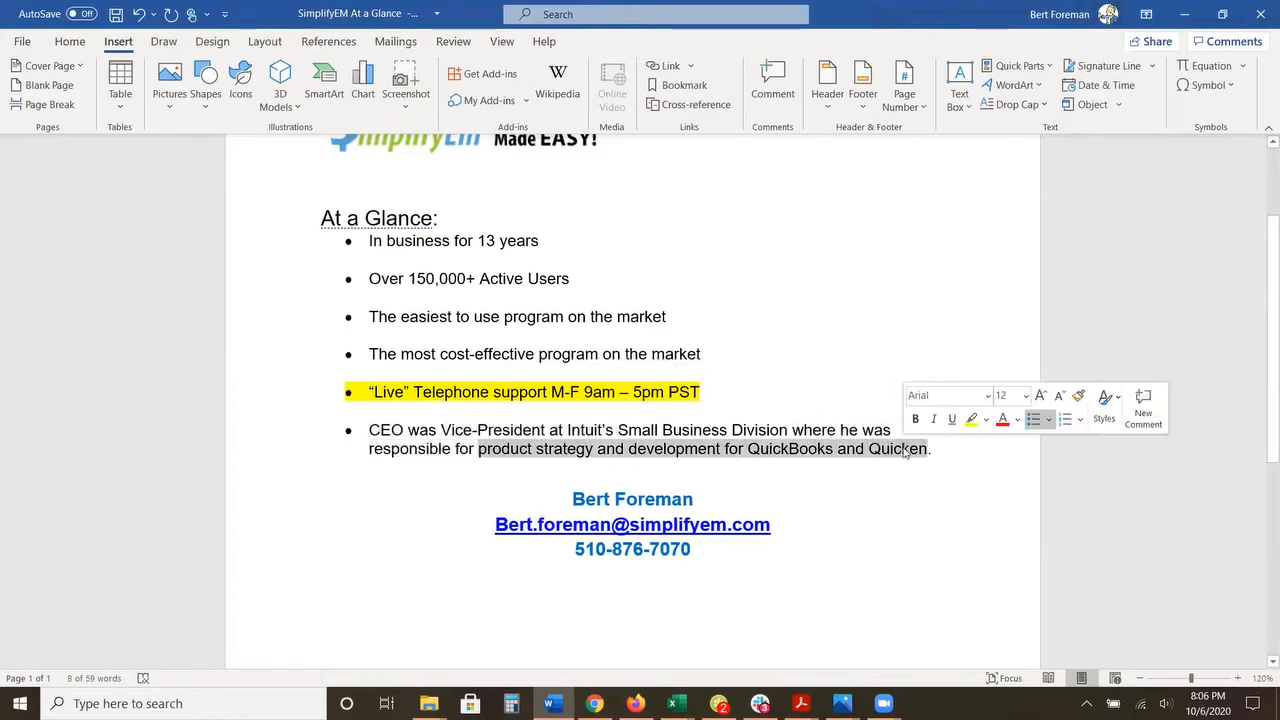
{"action": "left_click", "coordinate": [906, 553]}
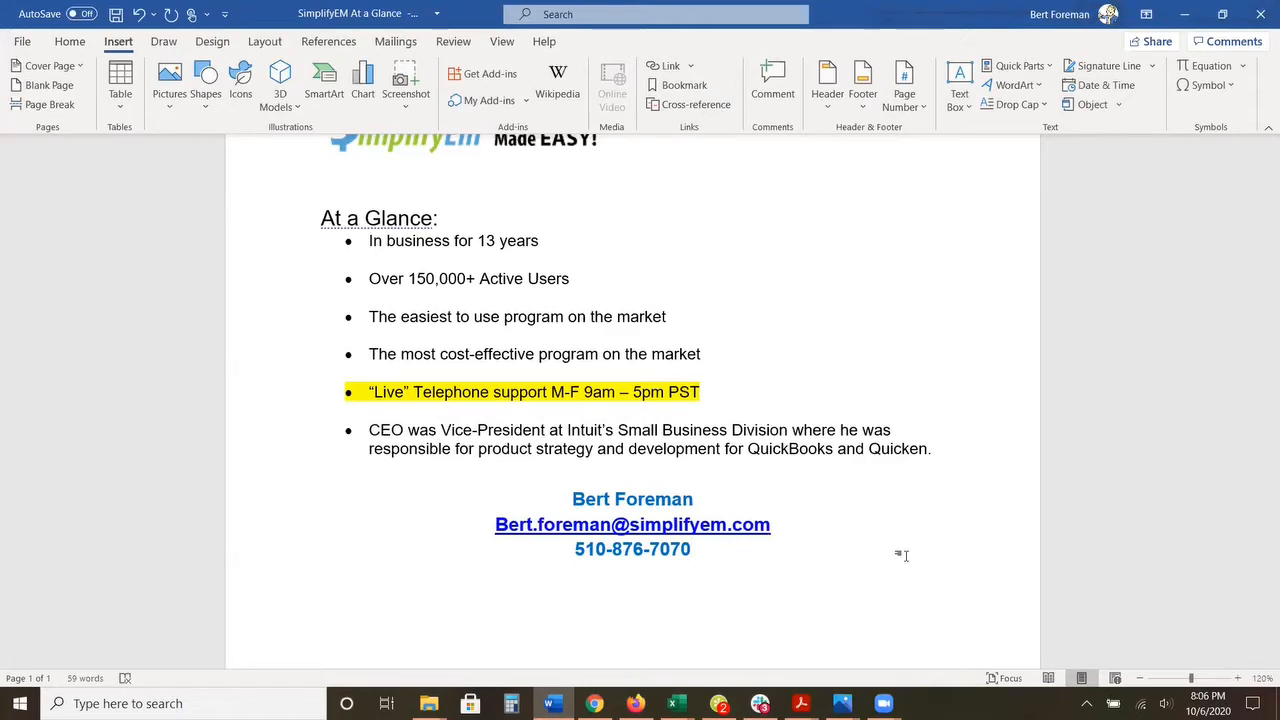
Step: Switch to Firefox, show the SimplifyEm property management page and look through the active properties with their types and owners
{"action": "left_click", "coordinate": [636, 703]}
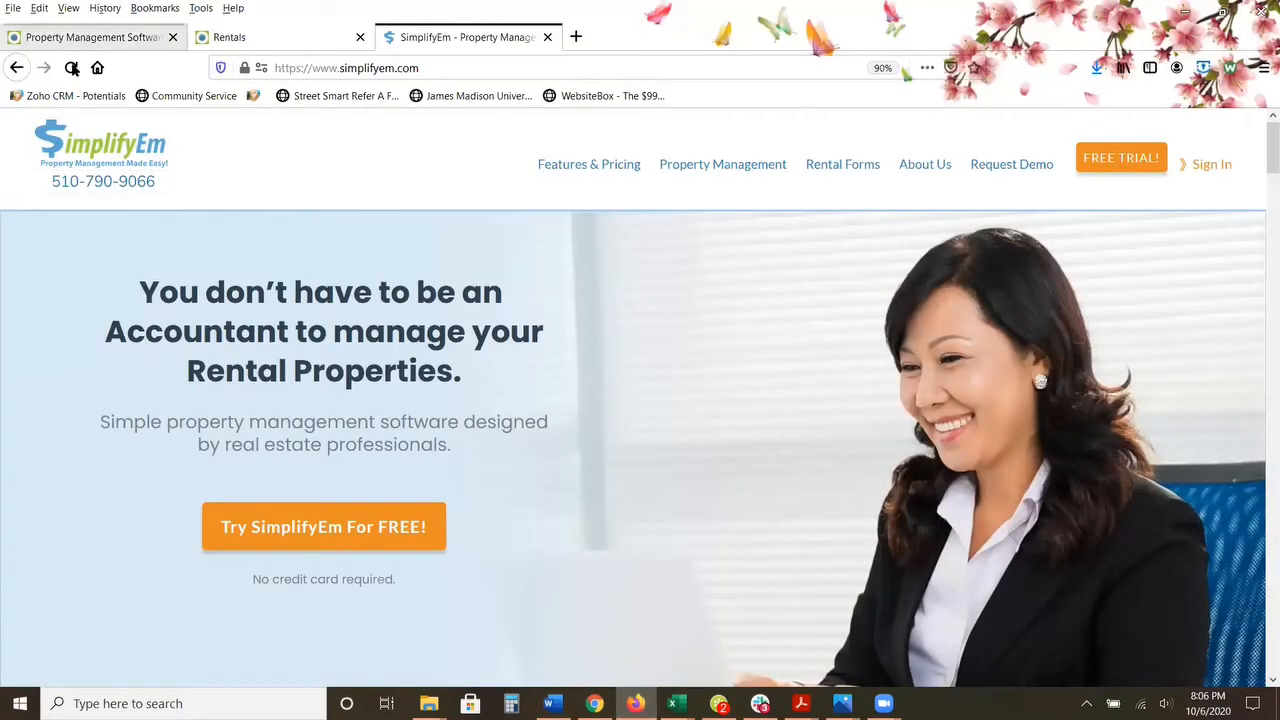
{"action": "left_click", "coordinate": [85, 37]}
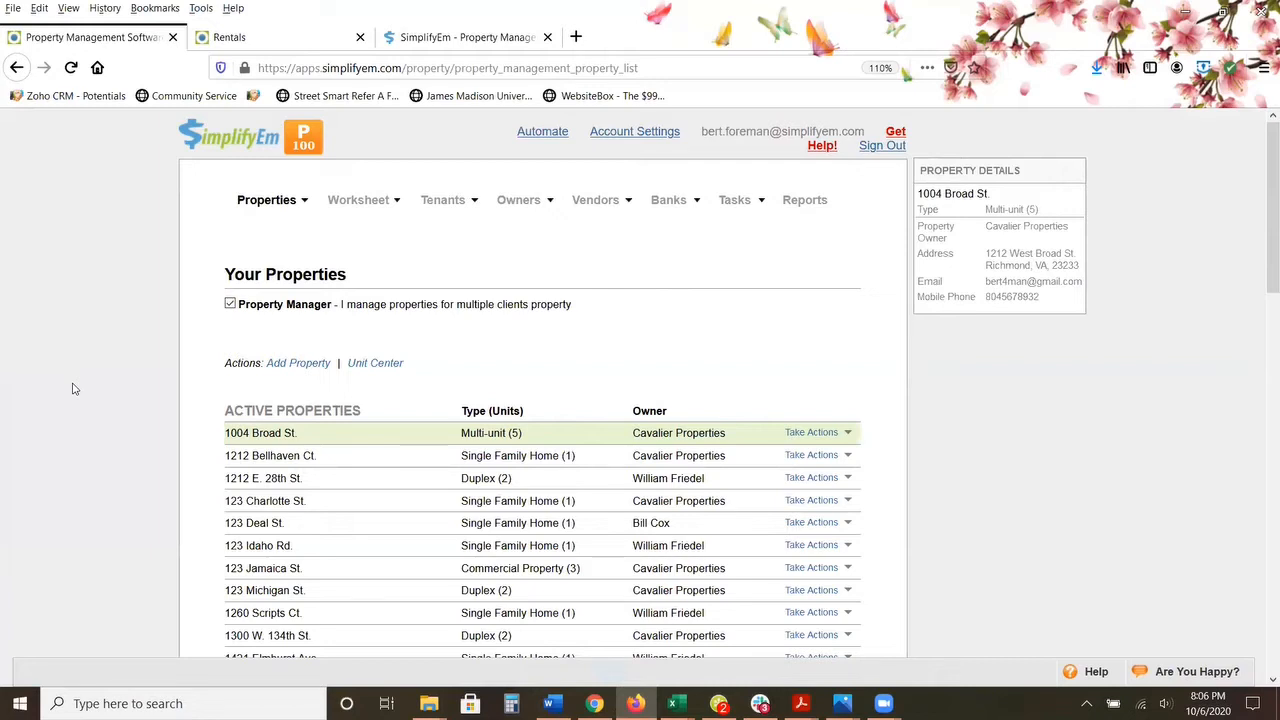
{"action": "mouse_move", "coordinate": [261, 208]}
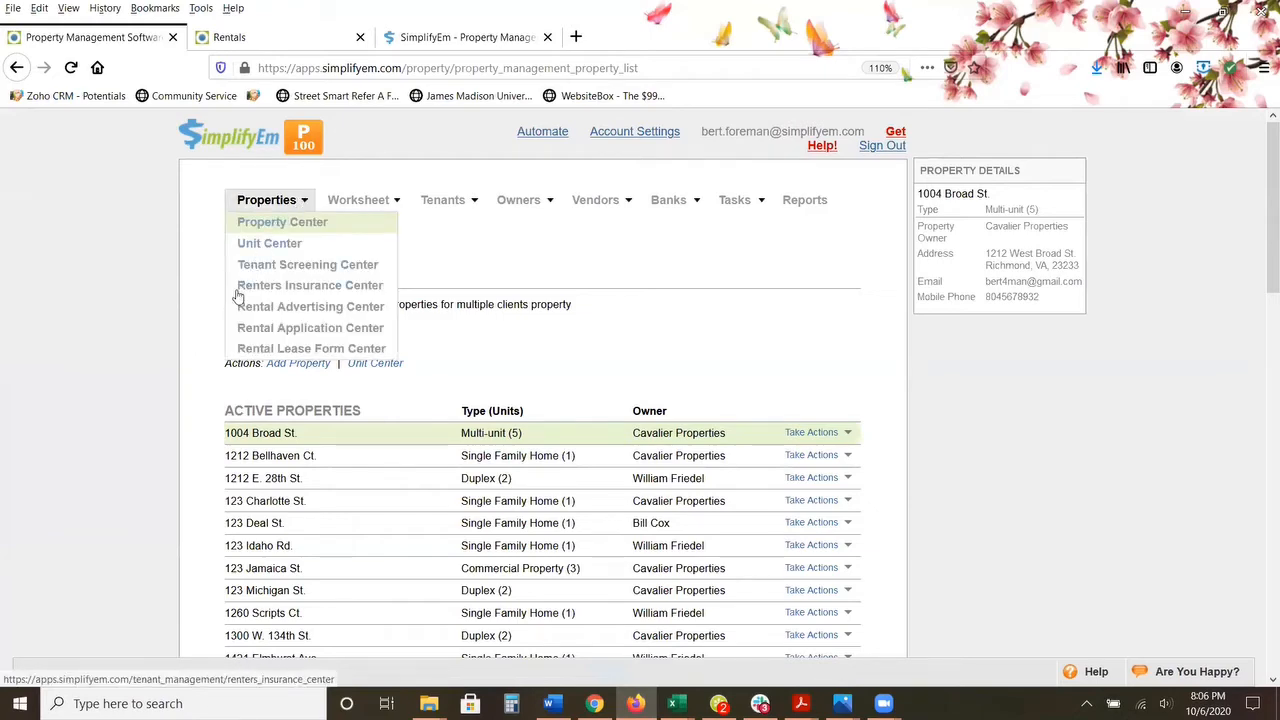
{"action": "scroll", "coordinate": [237, 290], "scroll_direction": "down", "scroll_amount": 4}
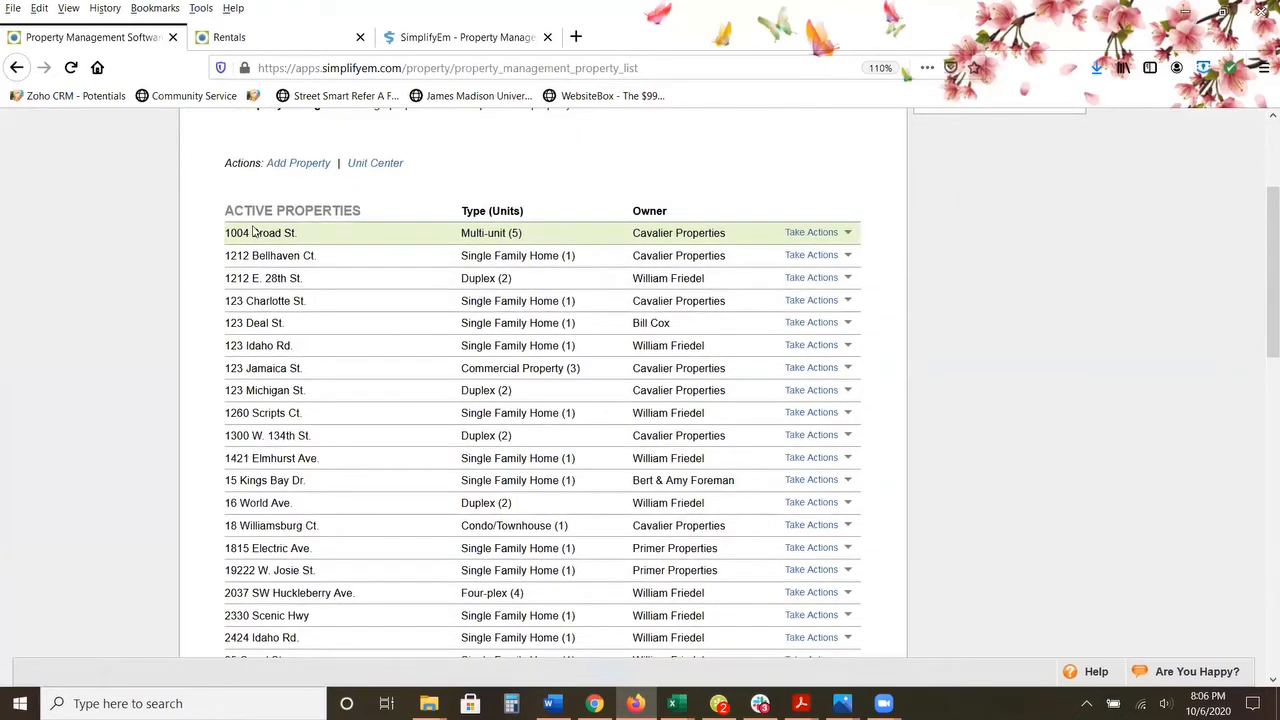
{"action": "scroll", "coordinate": [258, 232], "scroll_direction": "up", "scroll_amount": 2}
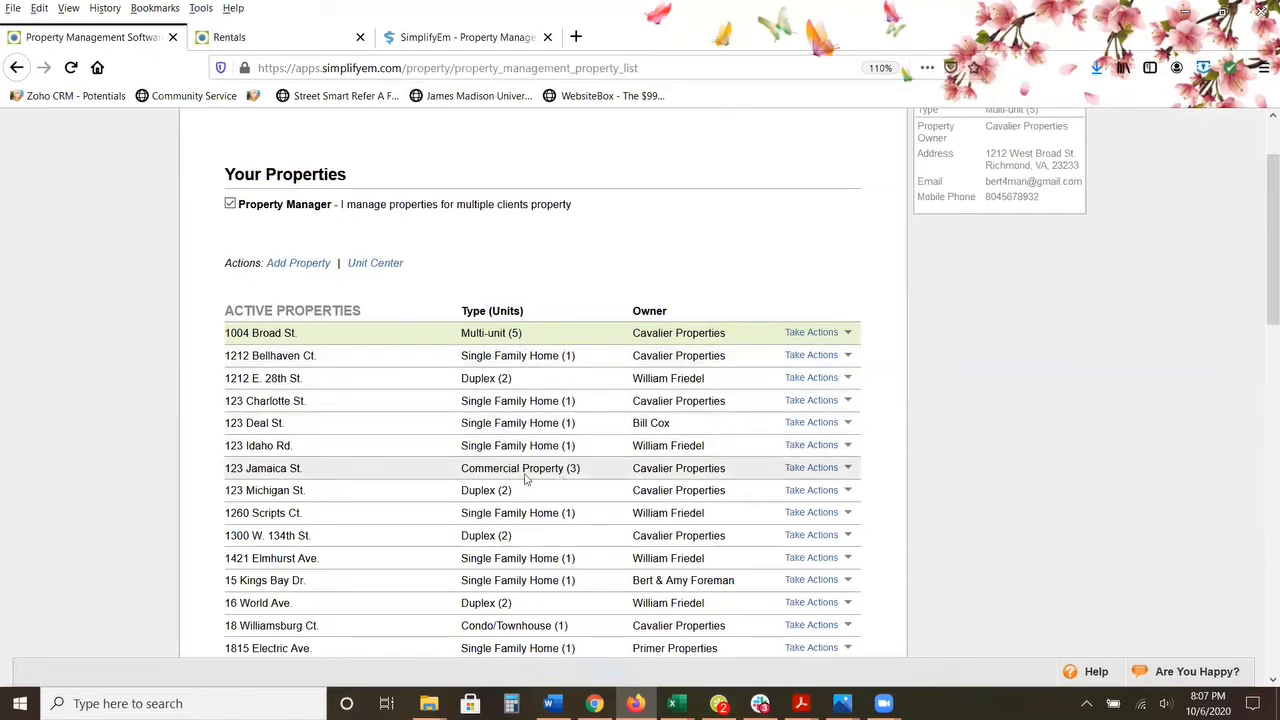
{"action": "scroll", "coordinate": [512, 556], "scroll_direction": "up", "scroll_amount": 1}
{"action": "scroll", "coordinate": [512, 556], "scroll_direction": "up", "scroll_amount": 1}
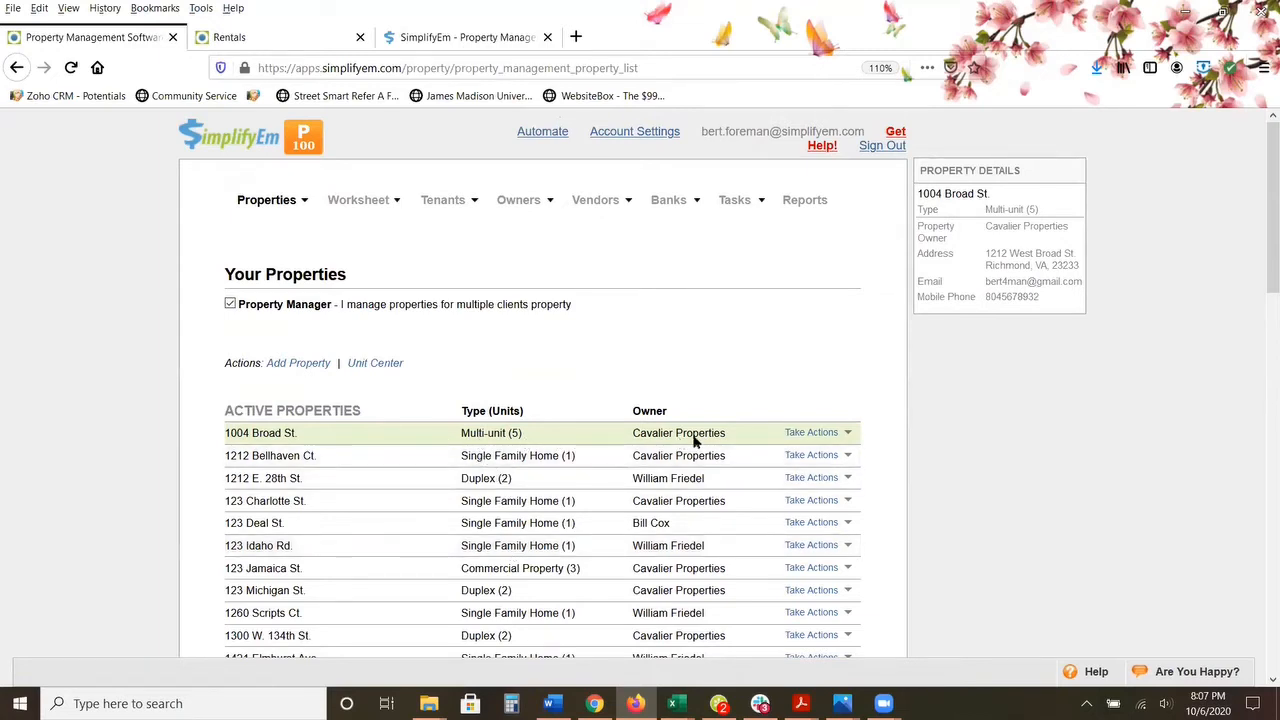
Step: Look over the owner, property and worksheet options, and view the sample rental listing page already open in the browser
{"action": "mouse_move", "coordinate": [530, 210]}
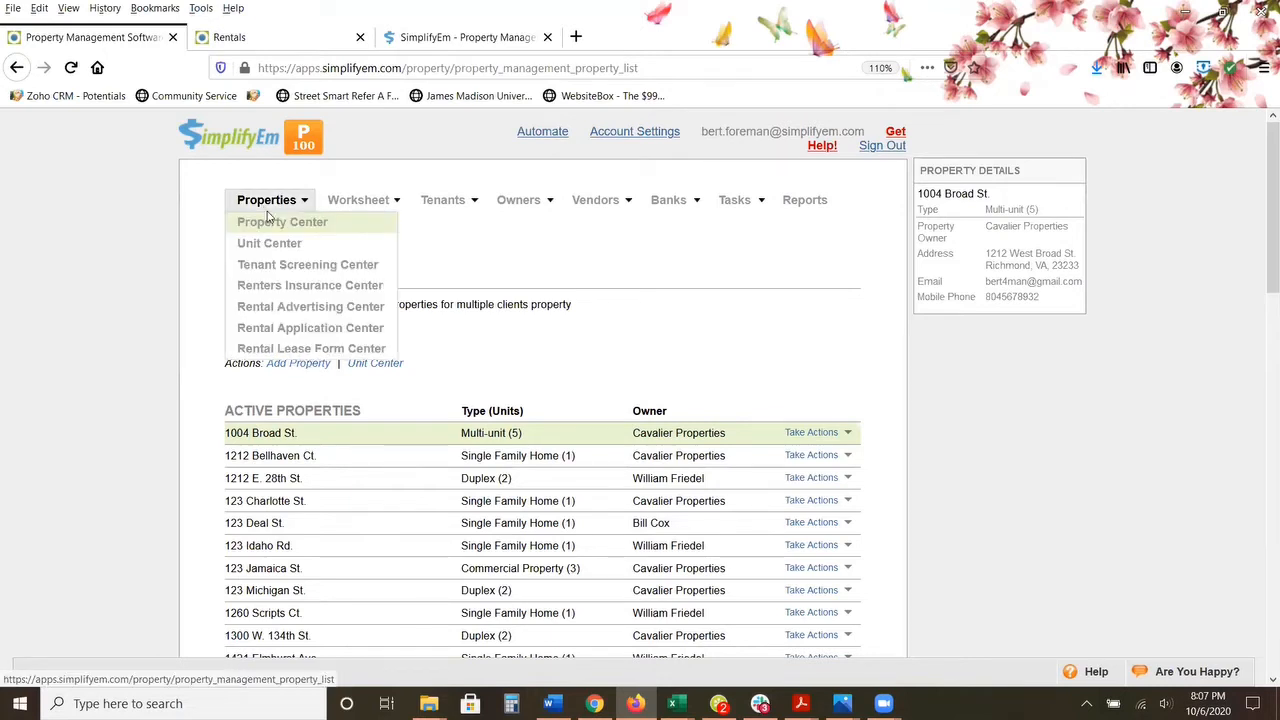
{"action": "mouse_move", "coordinate": [355, 205]}
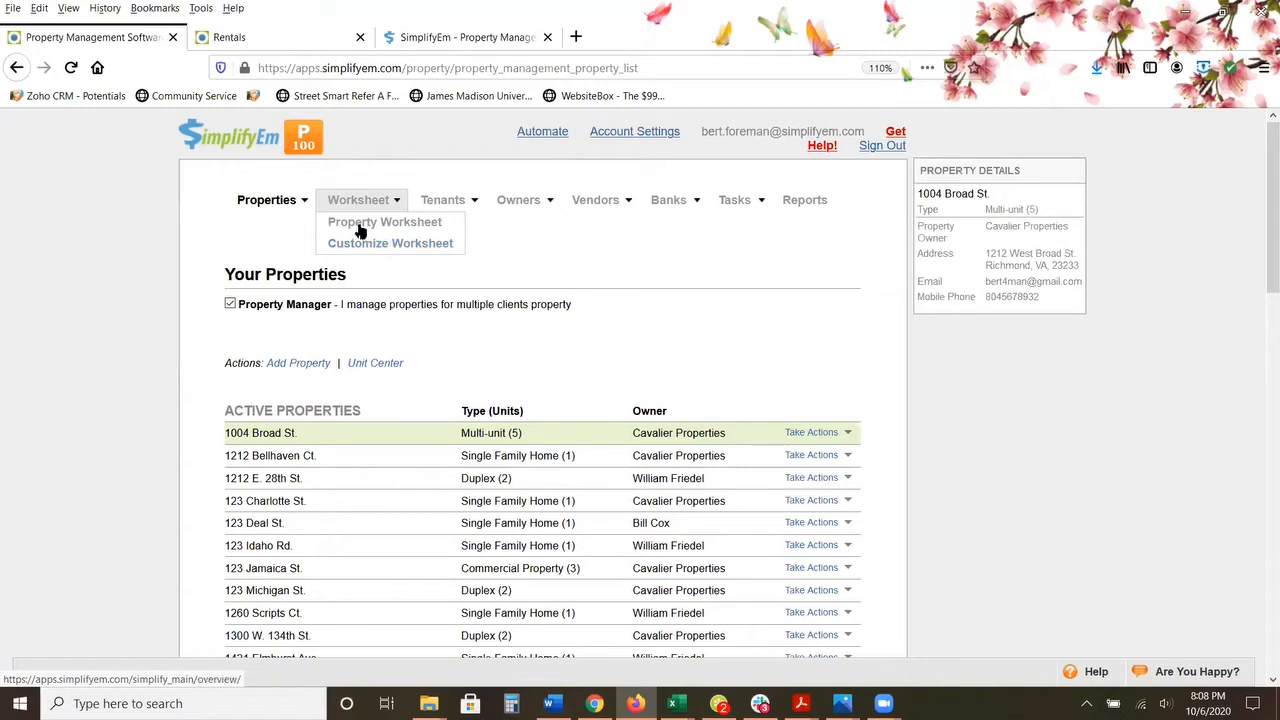
{"action": "mouse_move", "coordinate": [286, 203]}
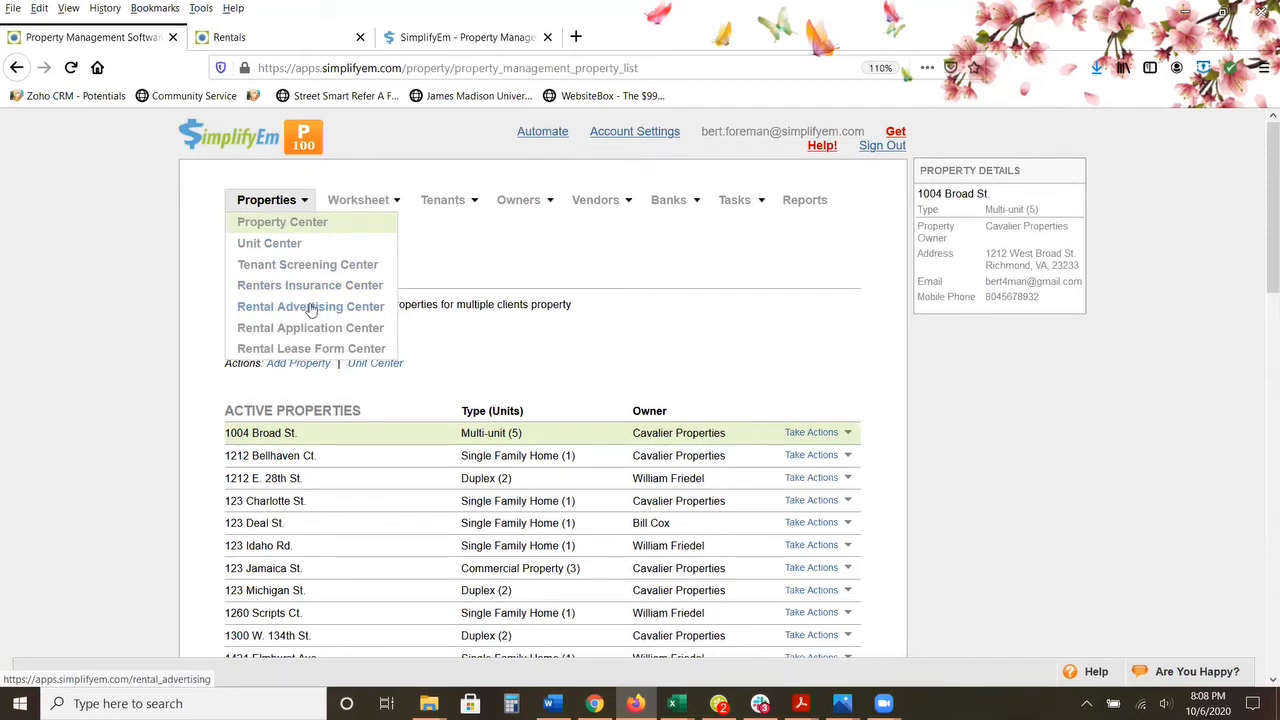
{"action": "left_click", "coordinate": [286, 40]}
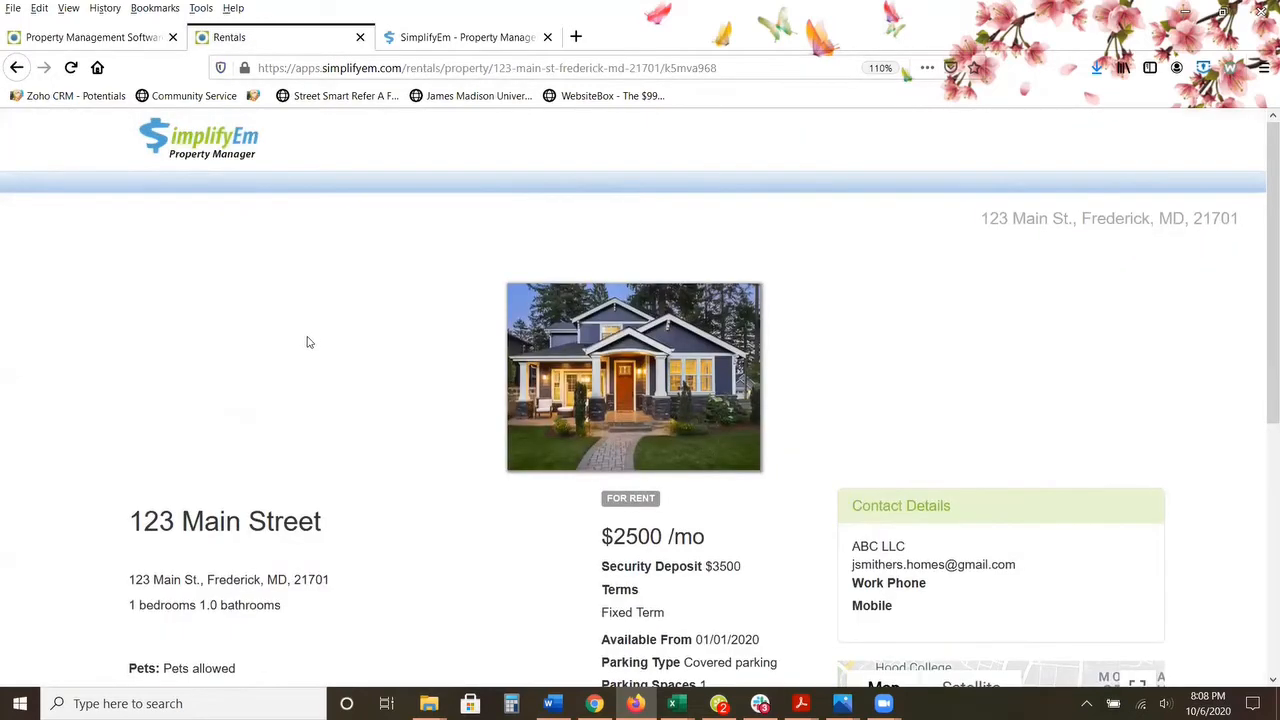
{"action": "scroll", "coordinate": [309, 341], "scroll_direction": "down", "scroll_amount": 3}
{"action": "scroll", "coordinate": [306, 340], "scroll_direction": "down", "scroll_amount": 2}
{"action": "scroll", "coordinate": [306, 340], "scroll_direction": "up", "scroll_amount": 5}
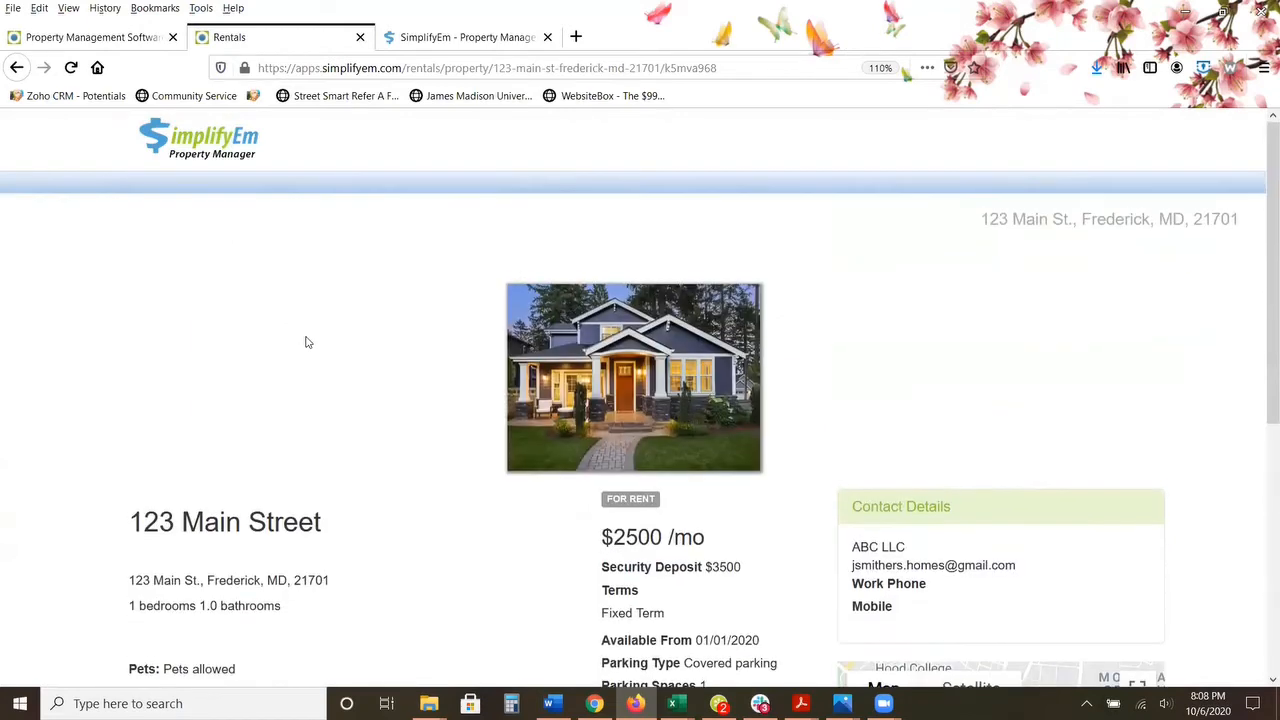
Step: Return to the property management page and review the functions for properties, tenants, owners, vendors, banks and tasks, including tenant and owner bulk actions
{"action": "left_click", "coordinate": [125, 37]}
{"action": "left_click", "coordinate": [267, 196]}
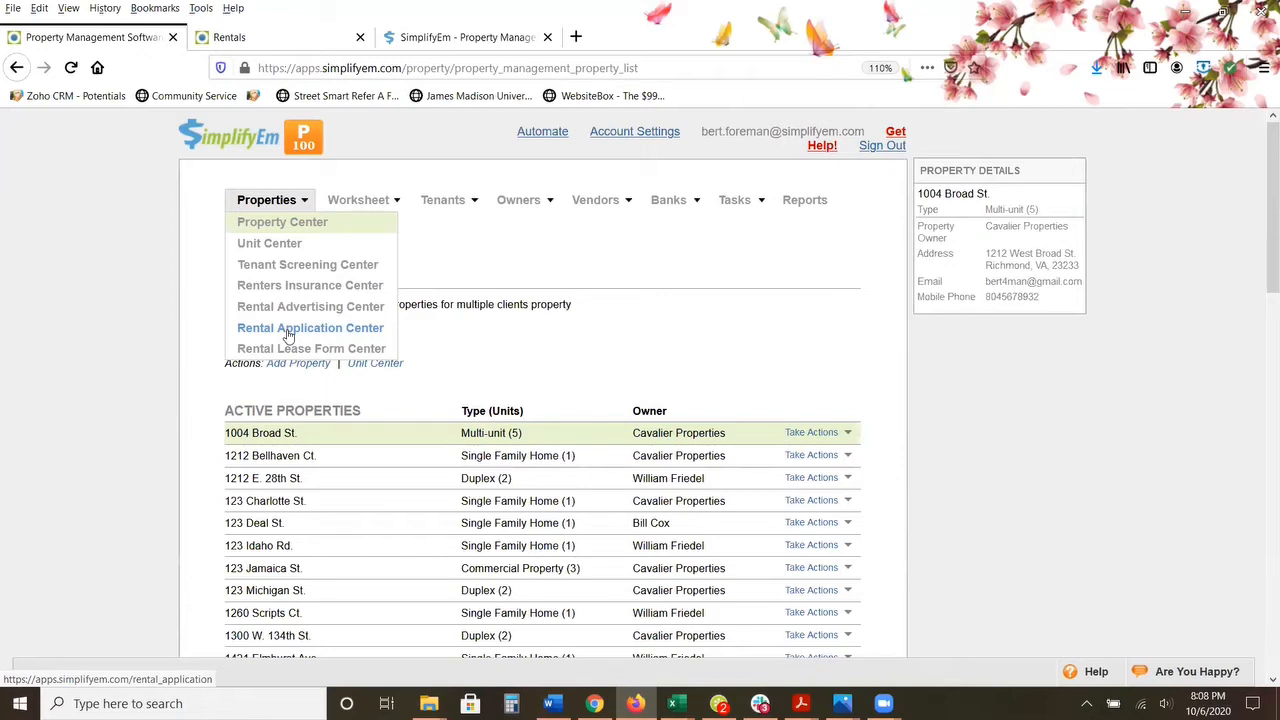
{"action": "mouse_move", "coordinate": [443, 201]}
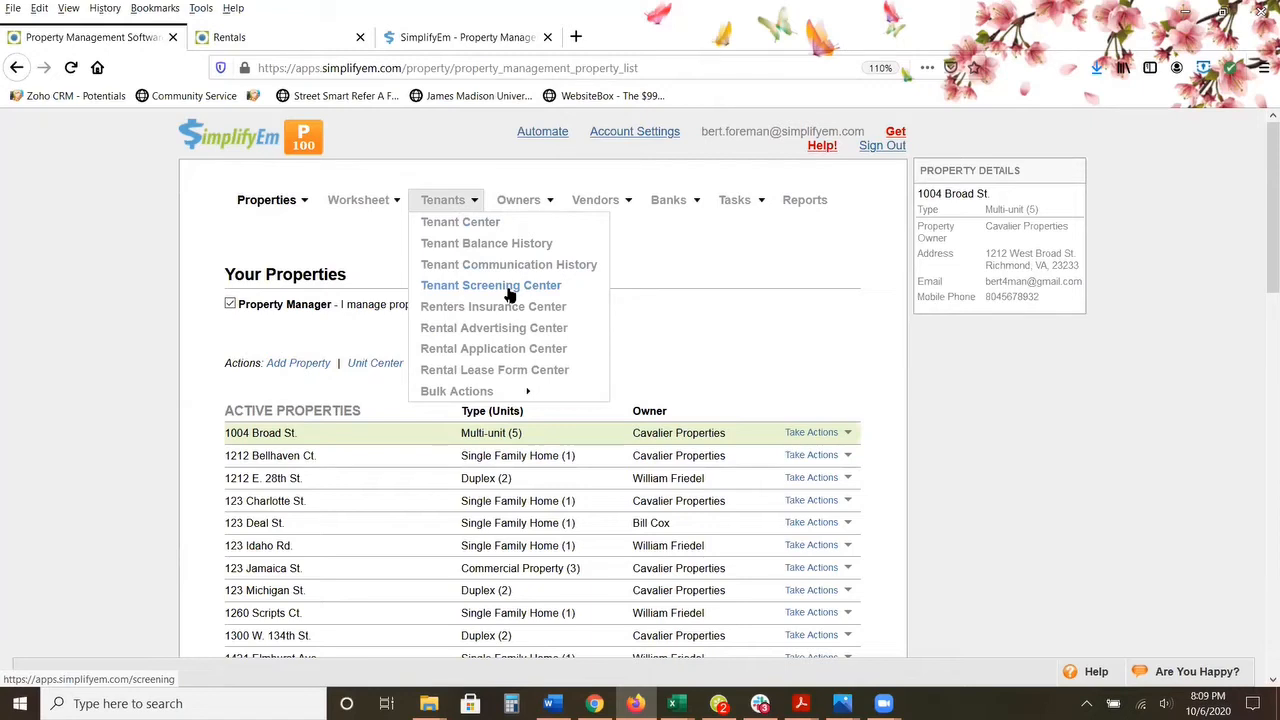
{"action": "mouse_move", "coordinate": [521, 392]}
{"action": "mouse_move", "coordinate": [470, 391]}
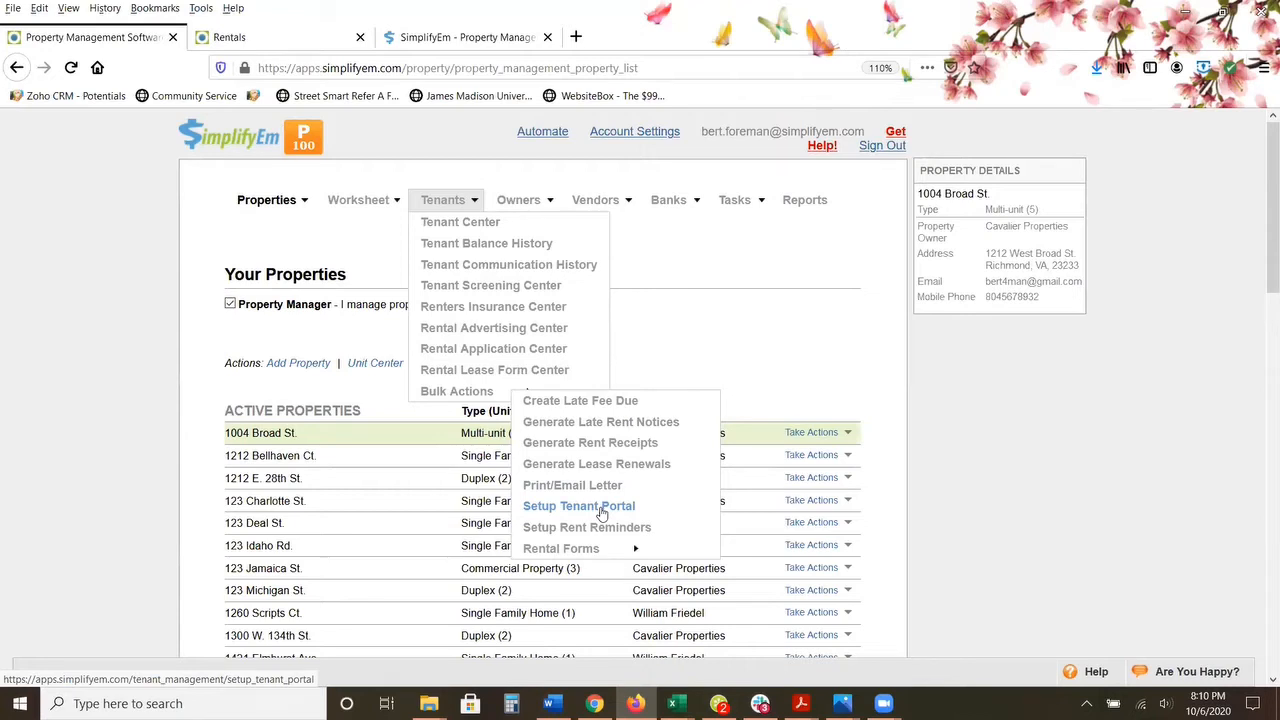
{"action": "mouse_move", "coordinate": [518, 202]}
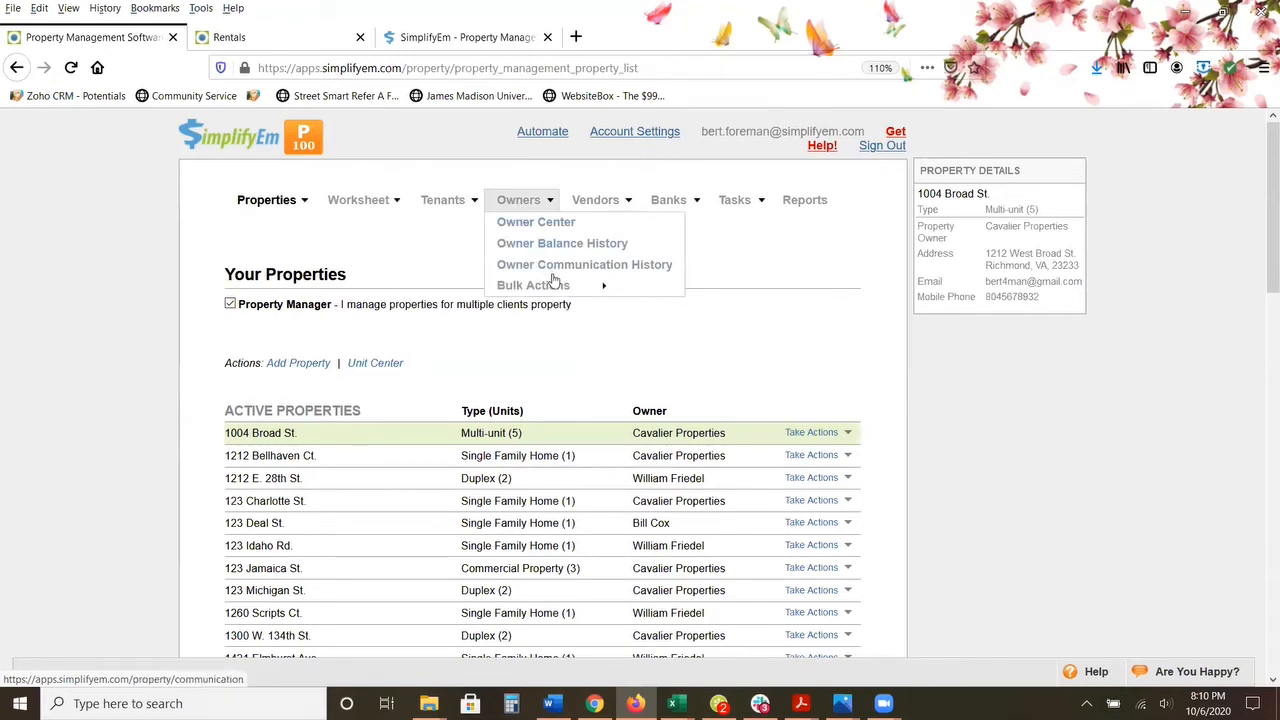
{"action": "mouse_move", "coordinate": [560, 286]}
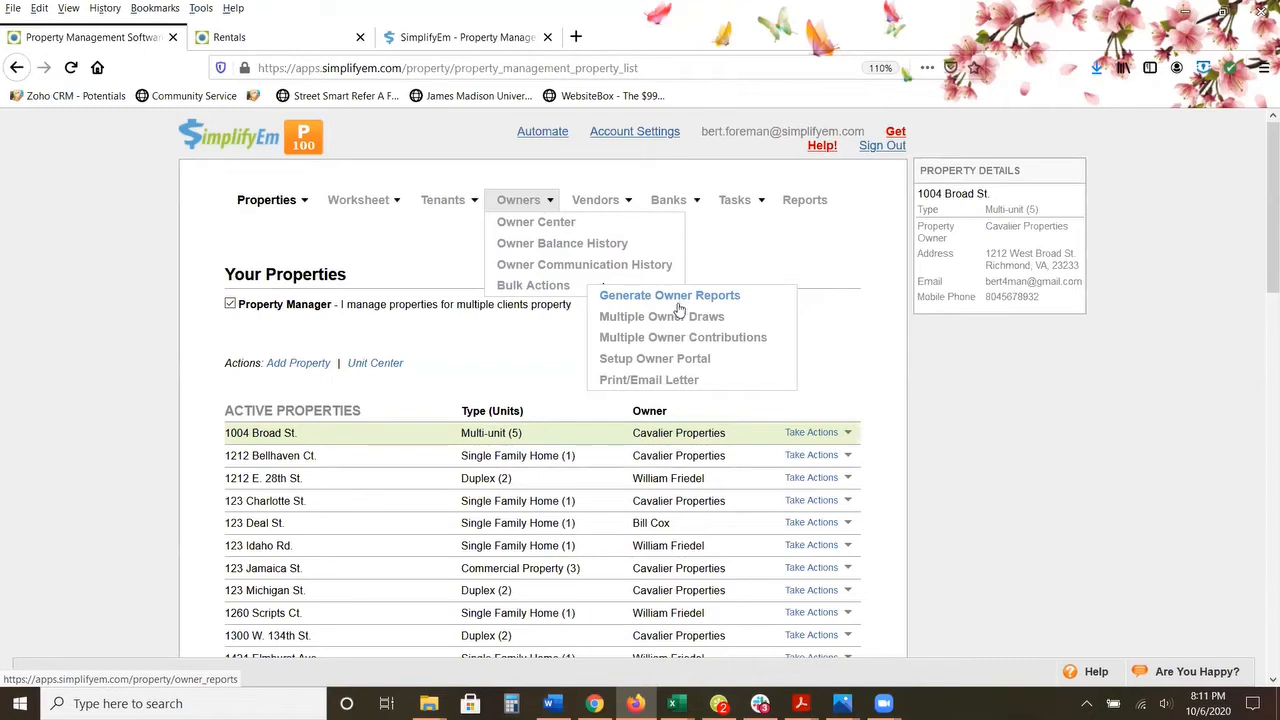
{"action": "mouse_move", "coordinate": [624, 212]}
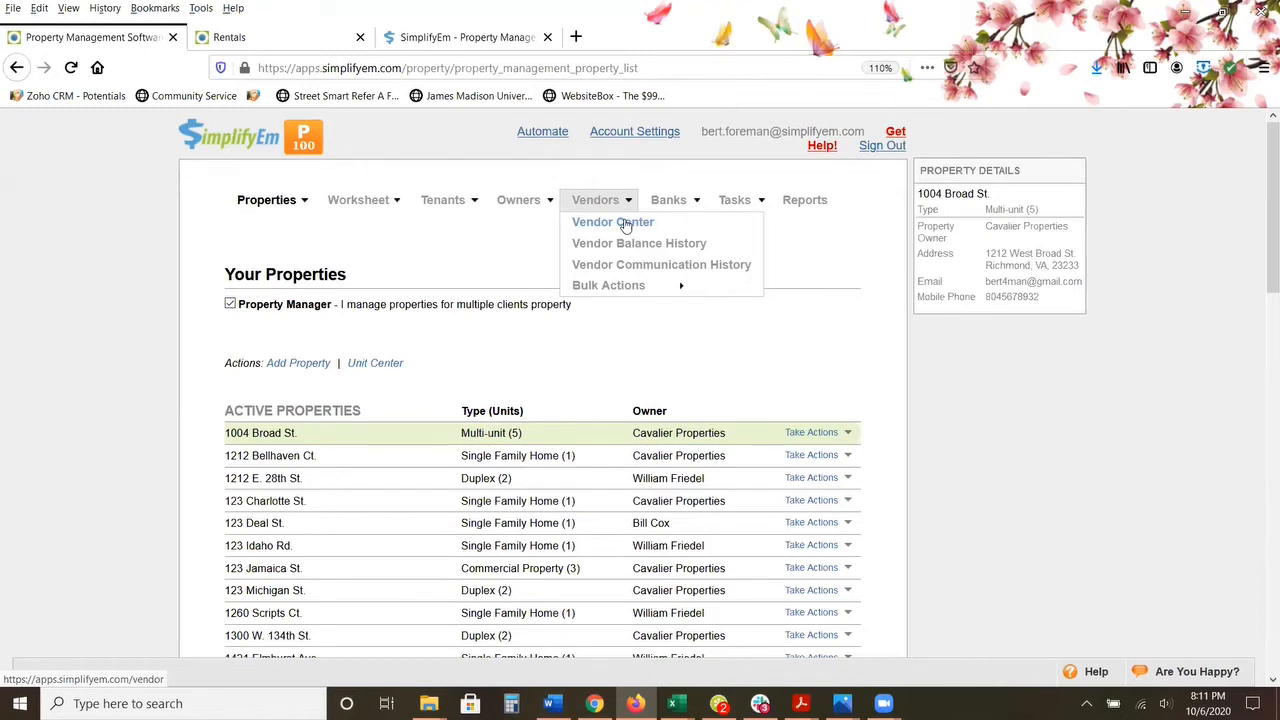
{"action": "mouse_move", "coordinate": [668, 203]}
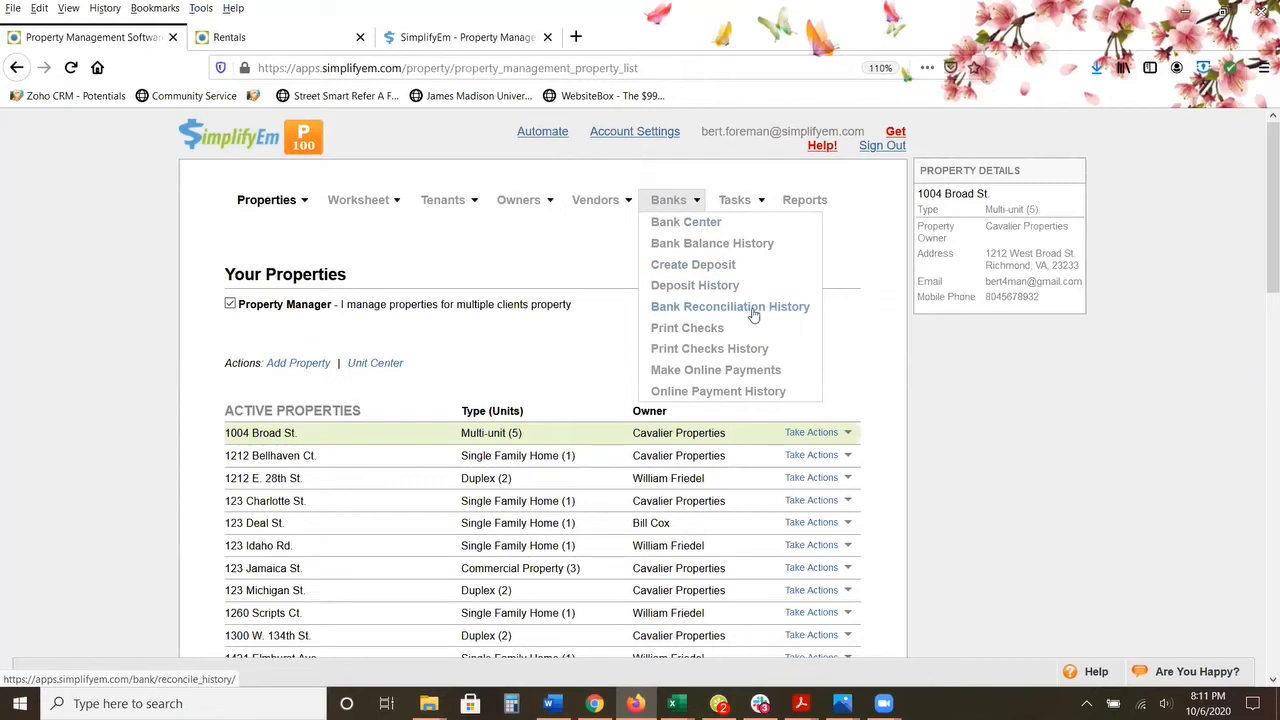
{"action": "left_click", "coordinate": [690, 333]}
{"action": "mouse_move", "coordinate": [740, 205]}
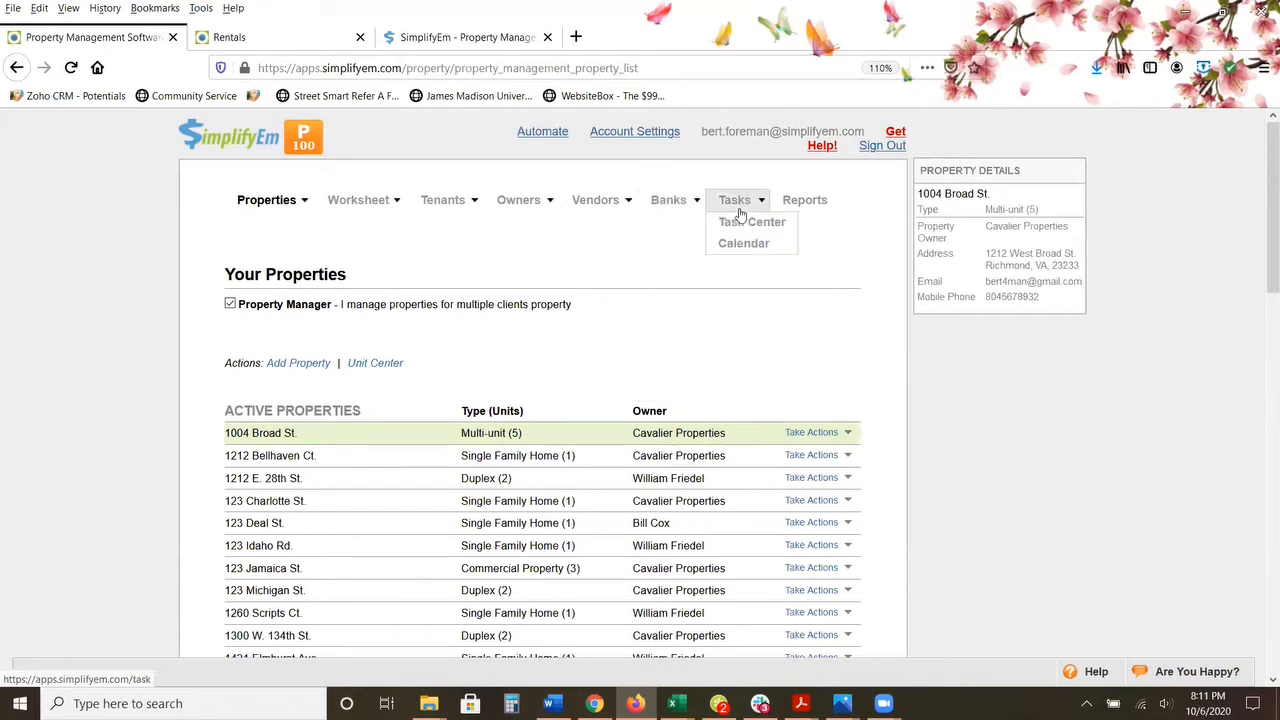
Step: Open the Reports page and look through the reports available for income and expense, tenants, property managers and vendors
{"action": "left_click", "coordinate": [800, 208]}
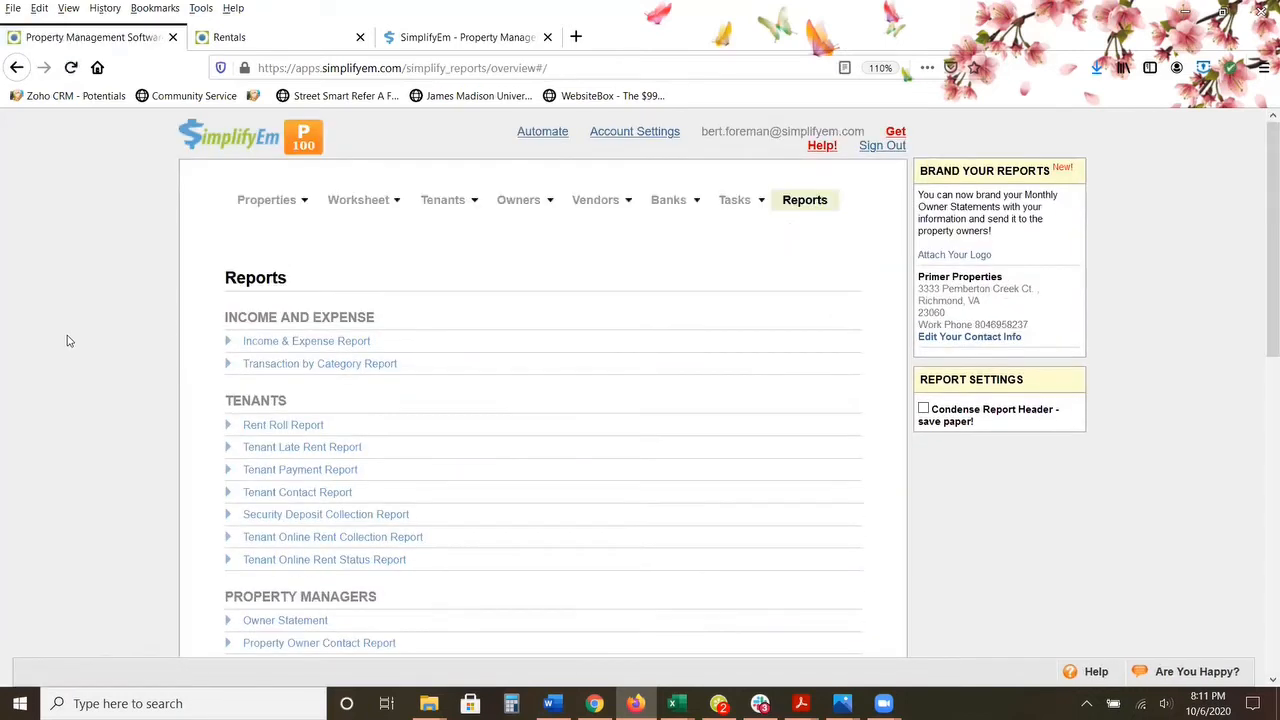
{"action": "scroll", "coordinate": [66, 343], "scroll_direction": "down", "scroll_amount": 2}
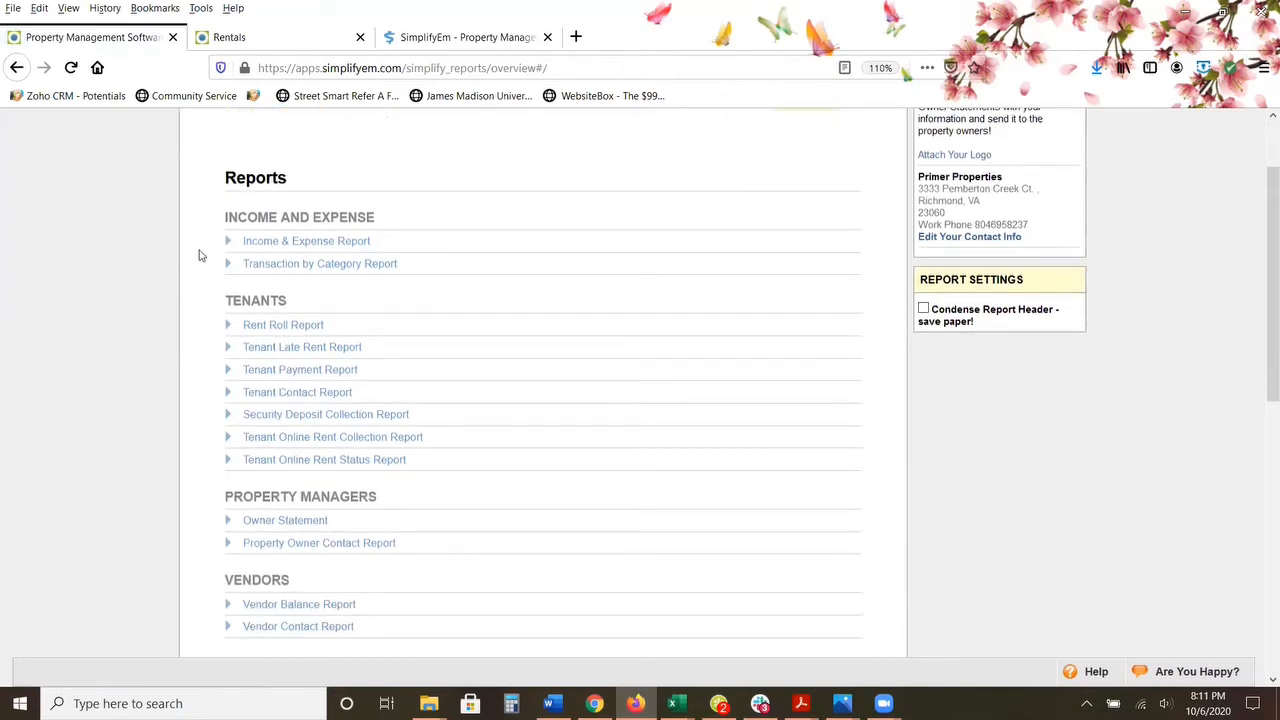
Step: Look through the remaining reports and set the Tax Report & Schedule E to year 2019 for the second-to-last owner listed
{"action": "scroll", "coordinate": [300, 250], "scroll_direction": "down", "scroll_amount": 2}
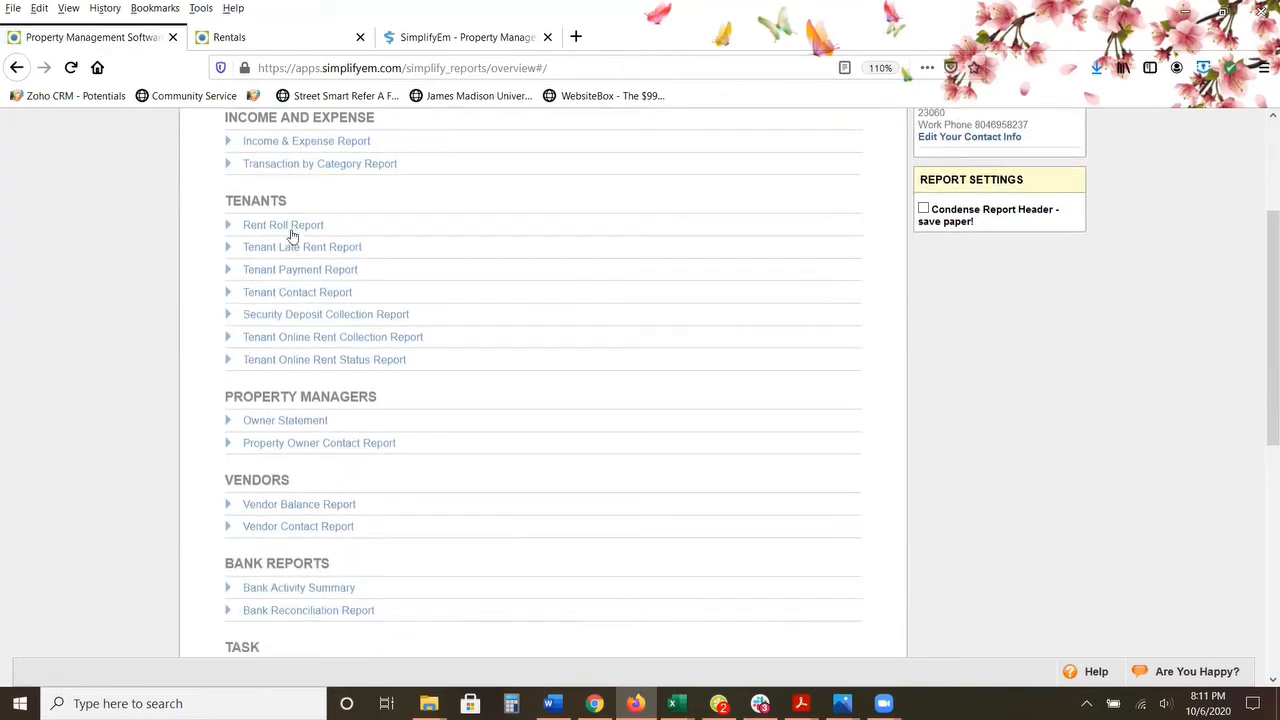
{"action": "scroll", "coordinate": [282, 254], "scroll_direction": "down", "scroll_amount": 4}
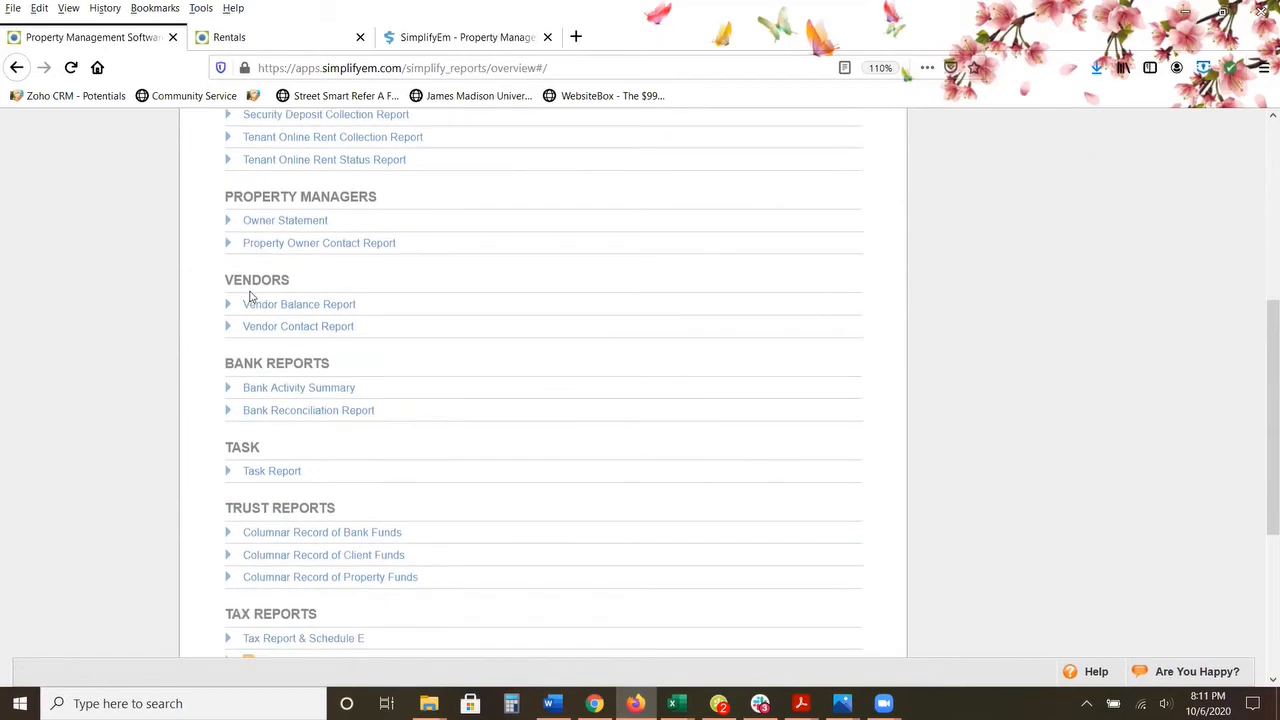
{"action": "scroll", "coordinate": [234, 331], "scroll_direction": "down", "scroll_amount": 6}
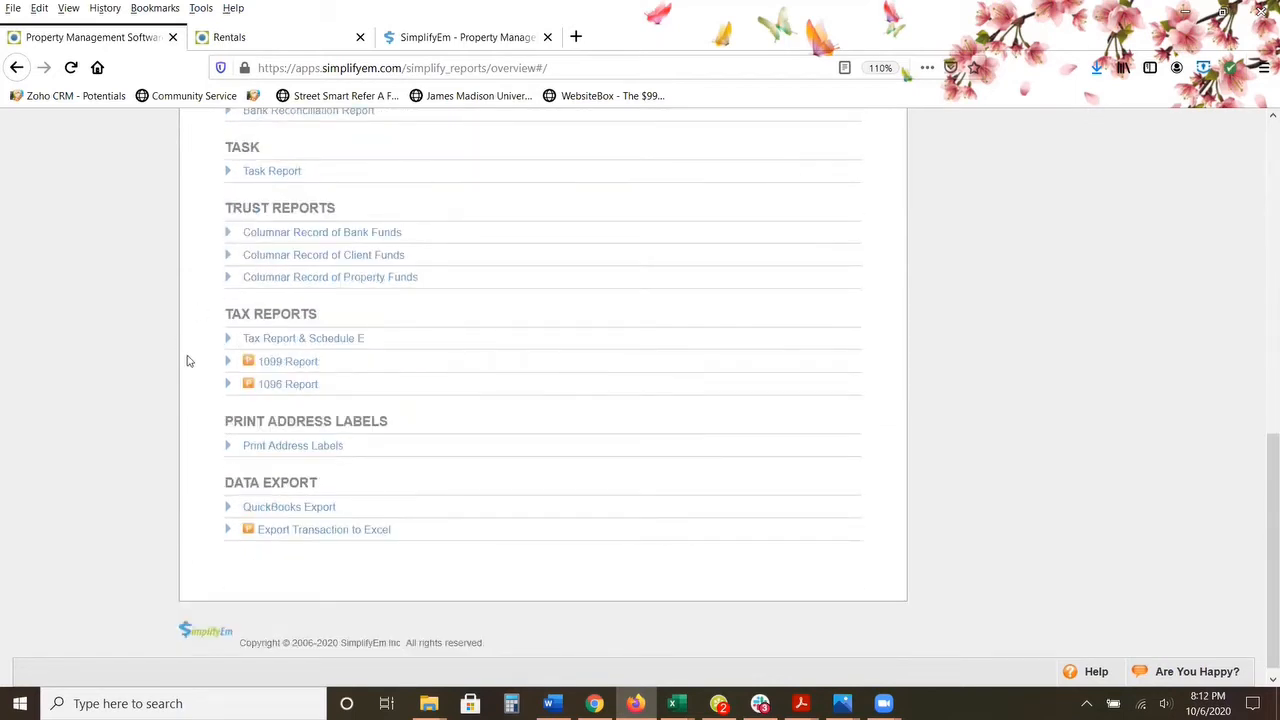
{"action": "left_click", "coordinate": [279, 341]}
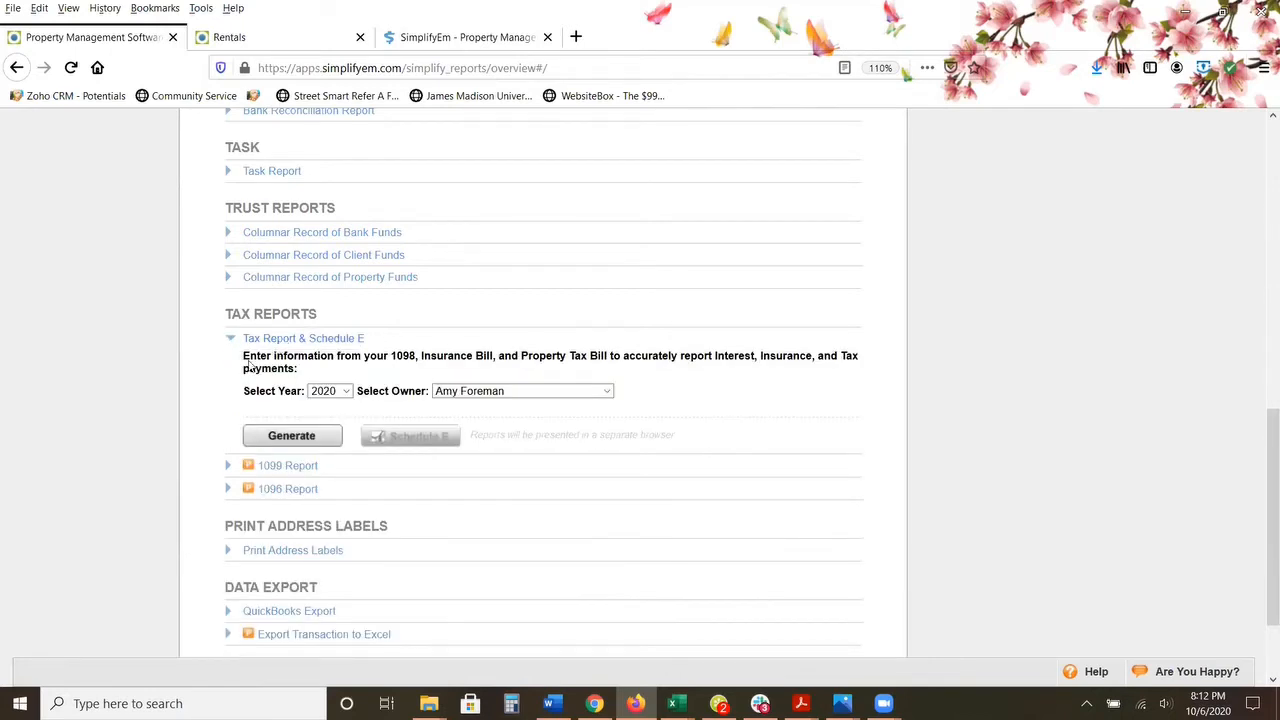
{"action": "left_click", "coordinate": [346, 394]}
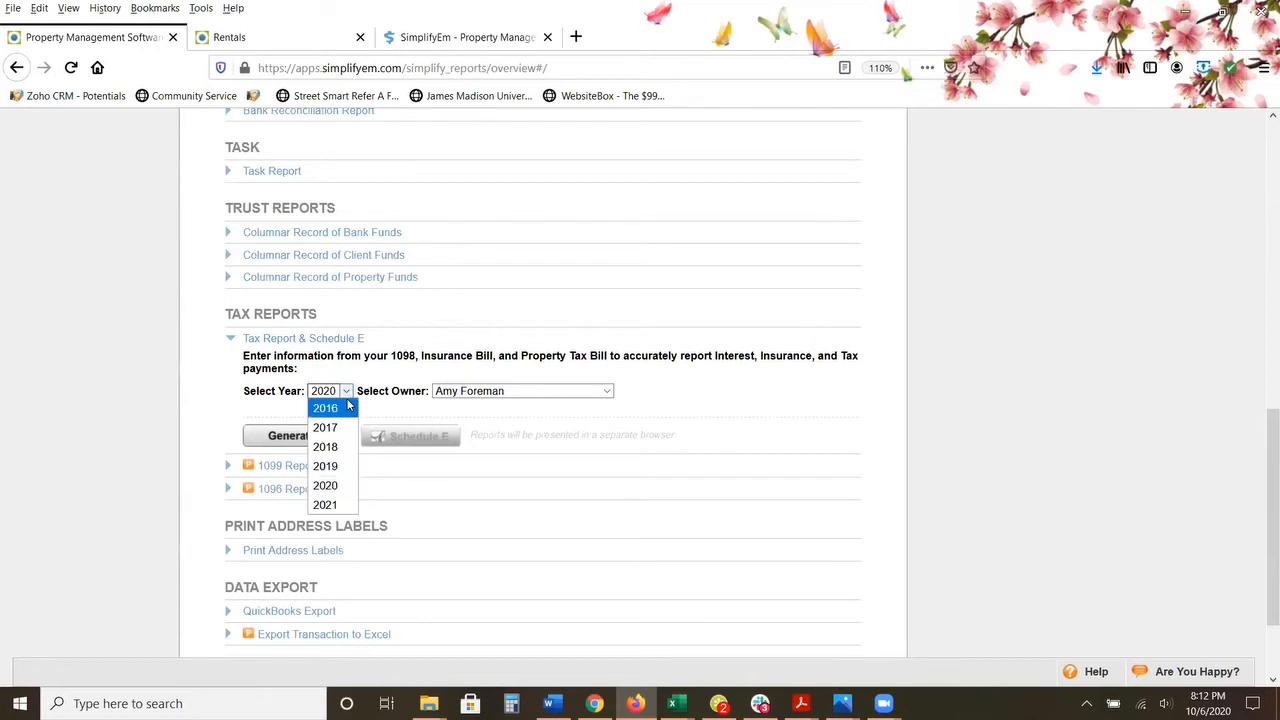
{"action": "left_click", "coordinate": [336, 468]}
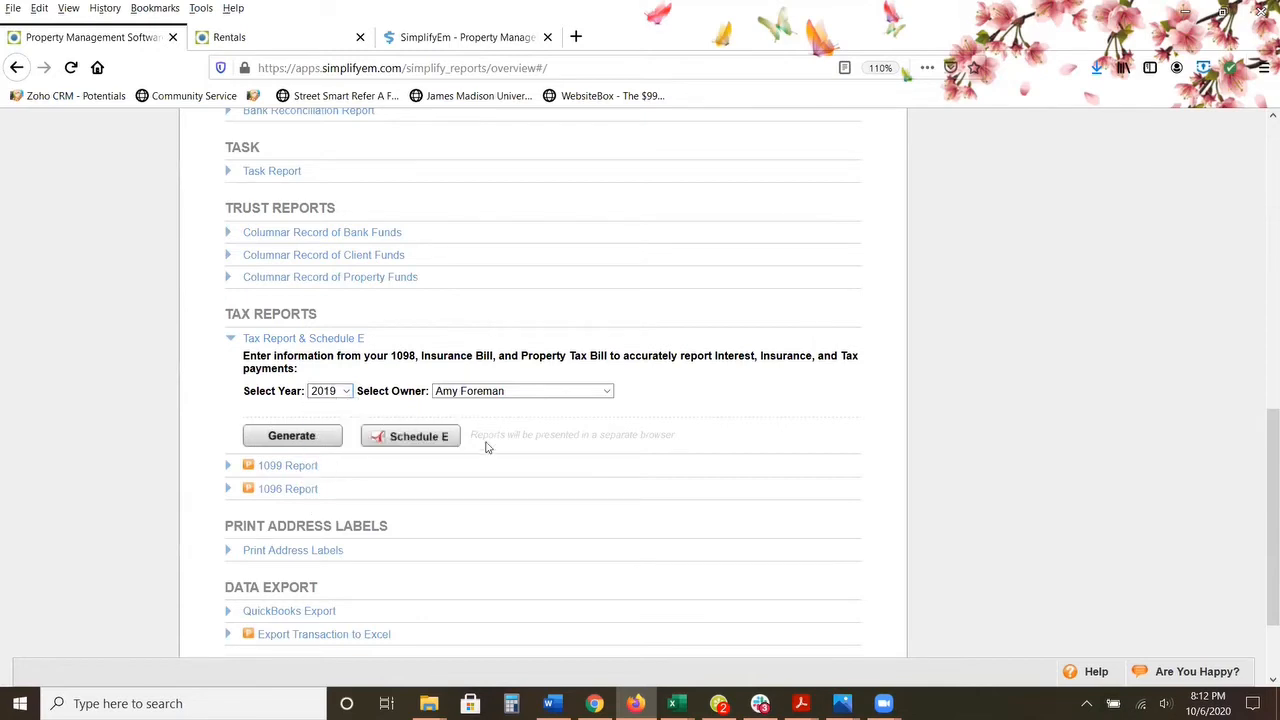
{"action": "left_click", "coordinate": [604, 394]}
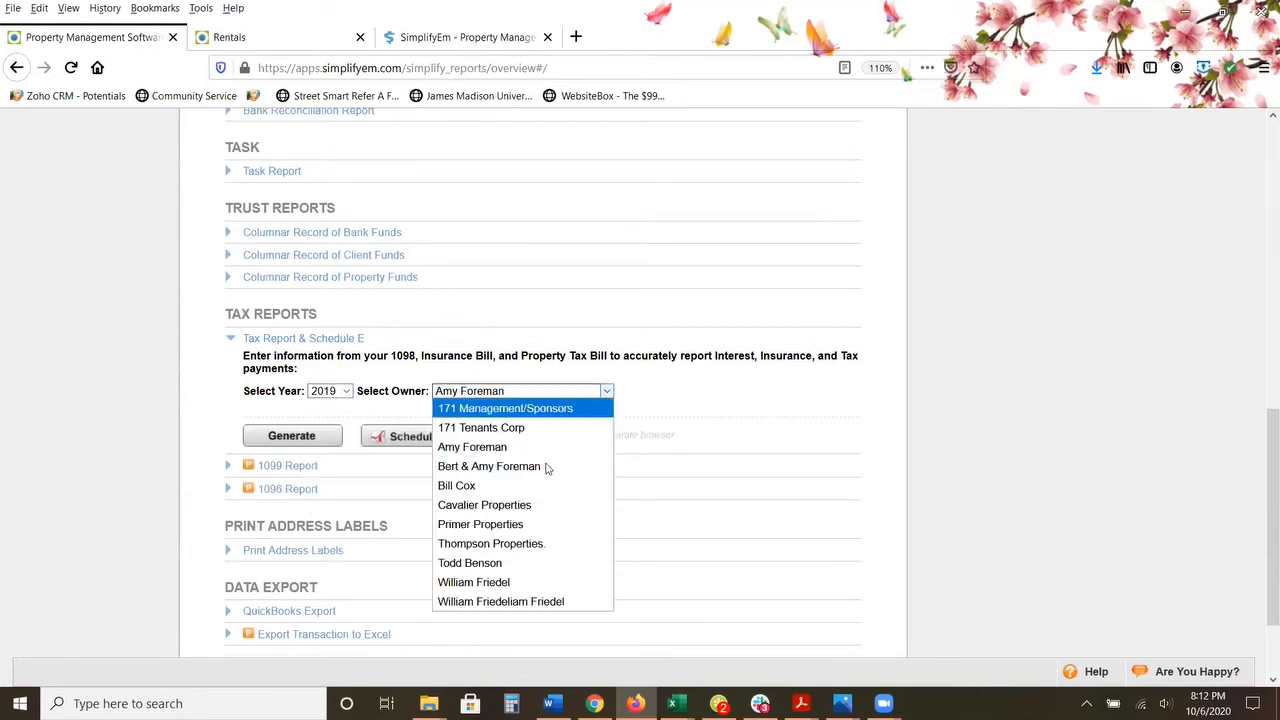
{"action": "left_click", "coordinate": [520, 581]}
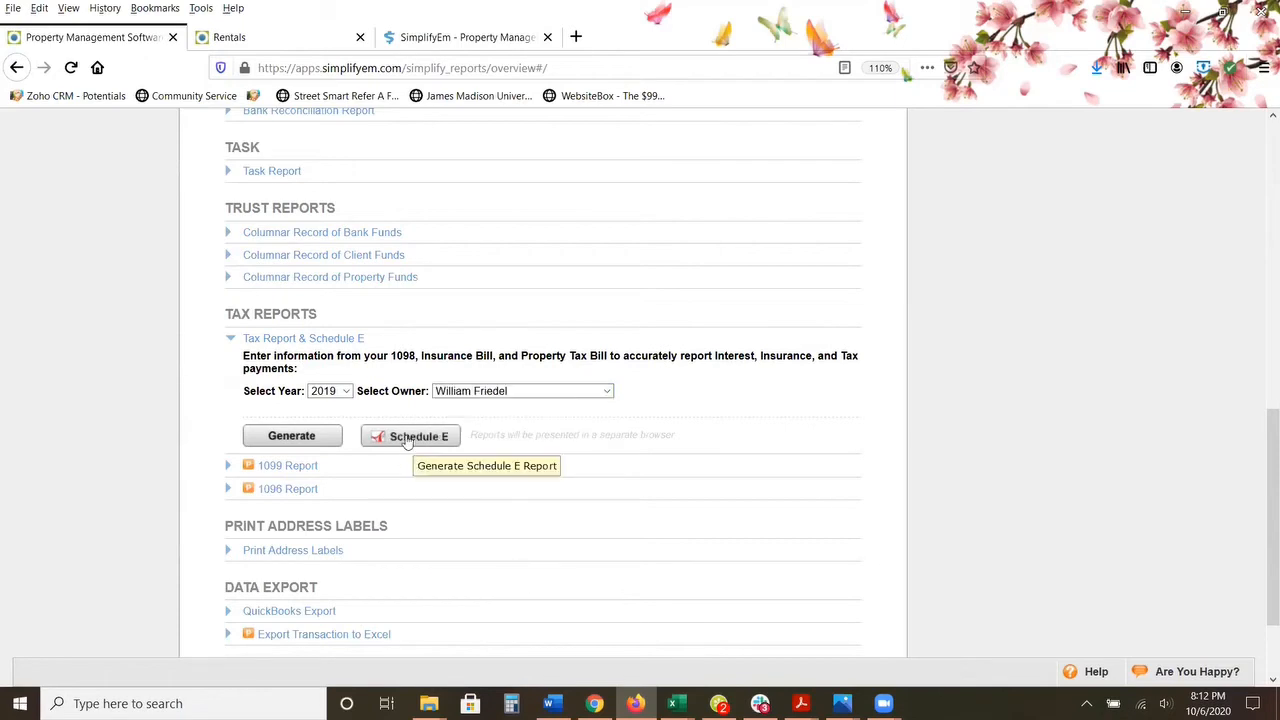
Step: Switch to the 2019 Schedule E PDF in Adobe Acrobat Reader and review its rental income and expense lines
{"action": "mouse_move", "coordinate": [800, 703]}
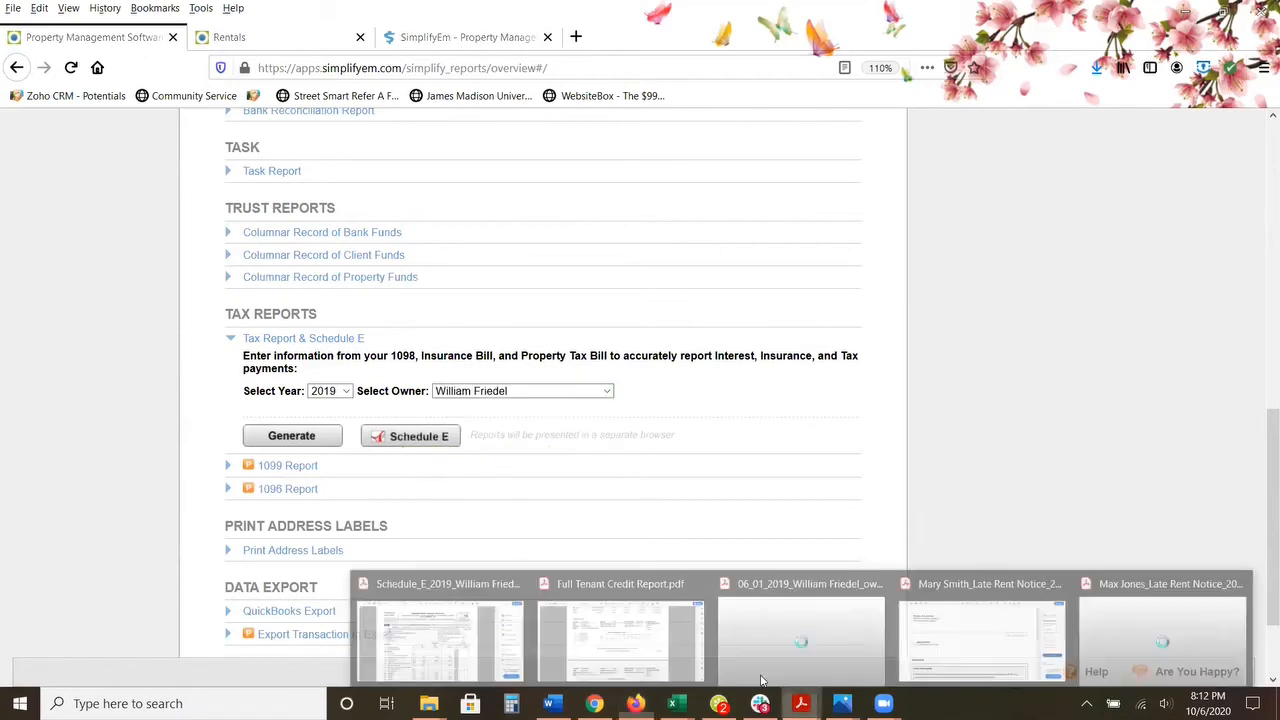
{"action": "left_click", "coordinate": [474, 623]}
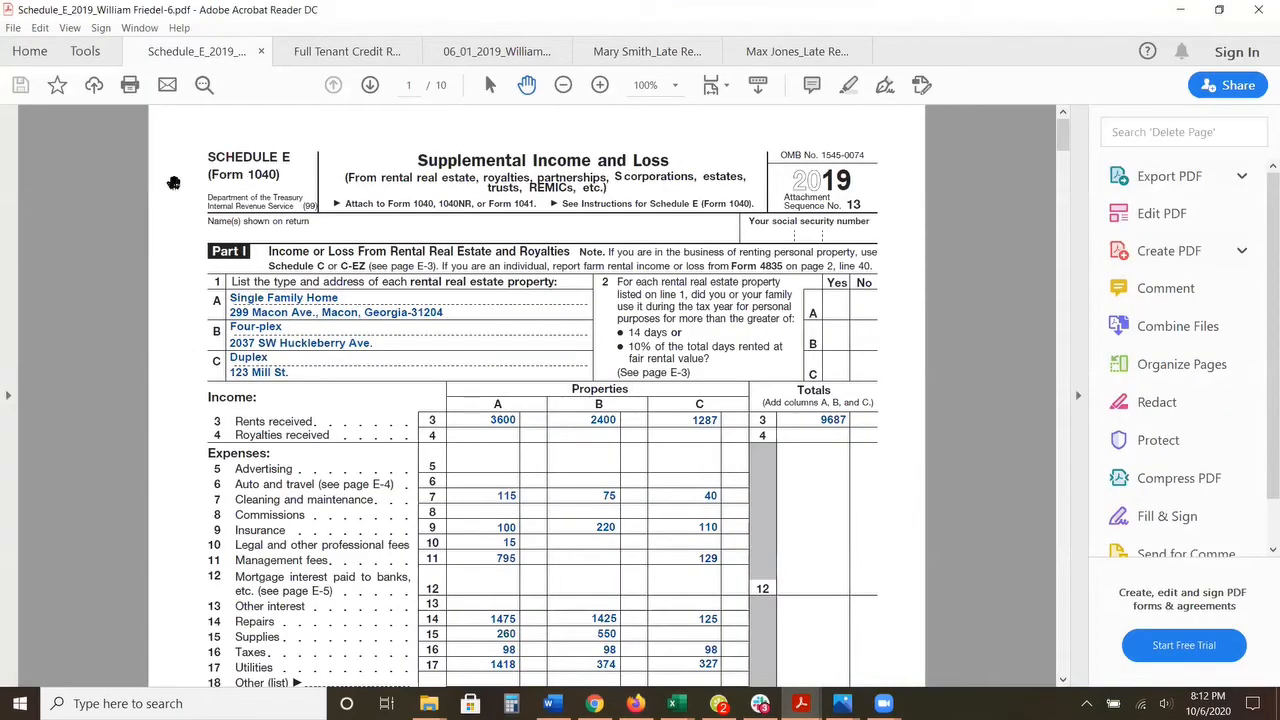
{"action": "scroll", "coordinate": [173, 183], "scroll_direction": "down", "scroll_amount": 4}
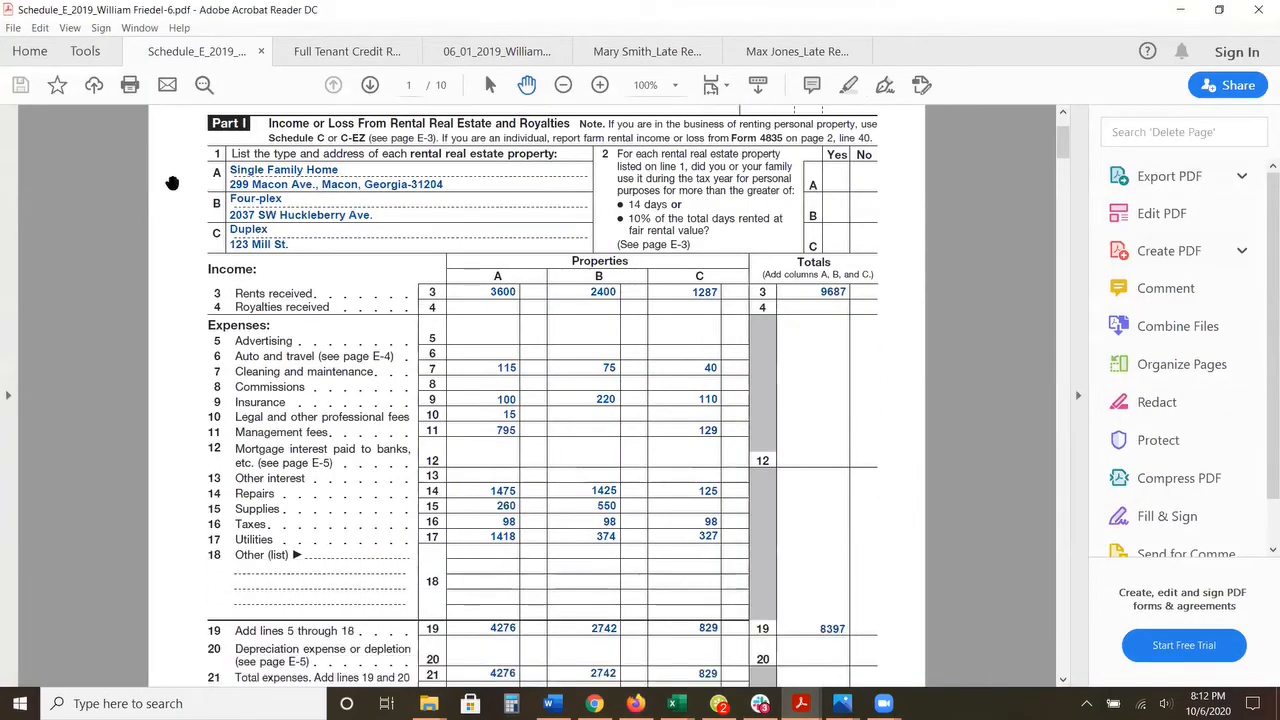
{"action": "scroll", "coordinate": [172, 183], "scroll_direction": "down", "scroll_amount": 3}
{"action": "scroll", "coordinate": [172, 183], "scroll_direction": "up", "scroll_amount": 5}
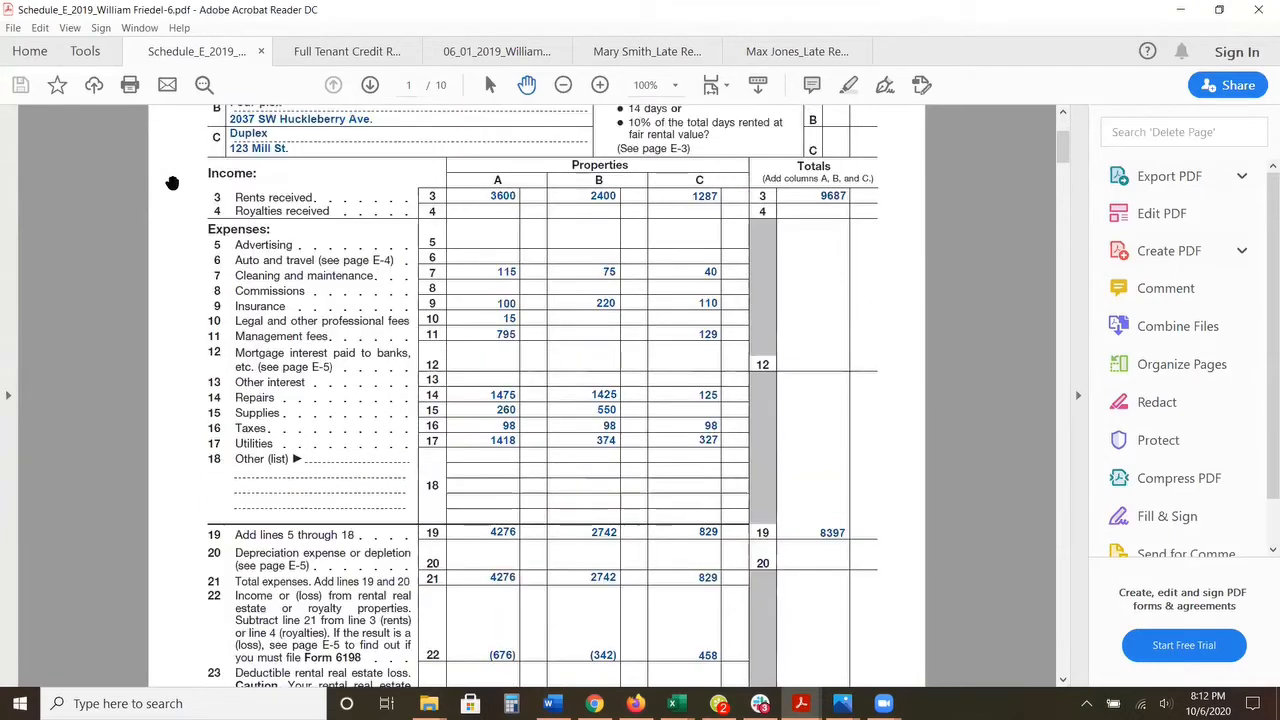
{"action": "scroll", "coordinate": [172, 183], "scroll_direction": "up", "scroll_amount": 2}
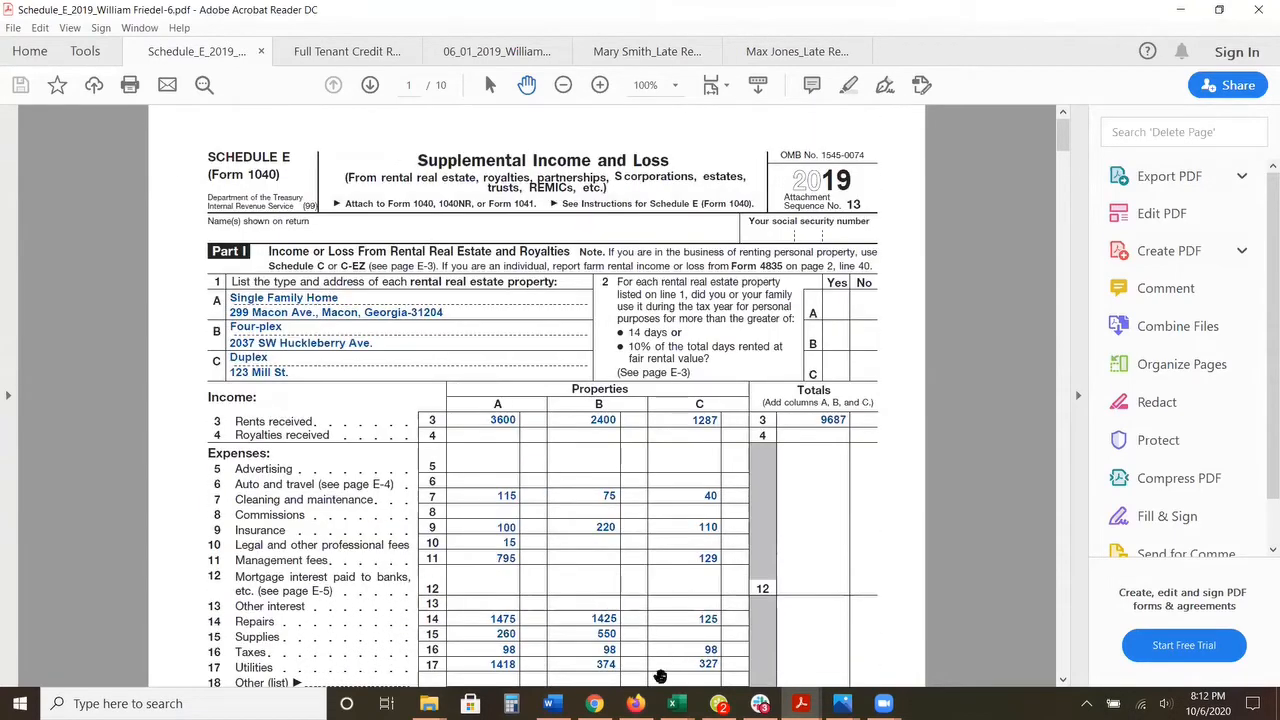
Step: Return to the Reports page in Firefox, generate the 1099 Report for 2019, view its owner and vendor selection and close it
{"action": "left_click", "coordinate": [635, 703]}
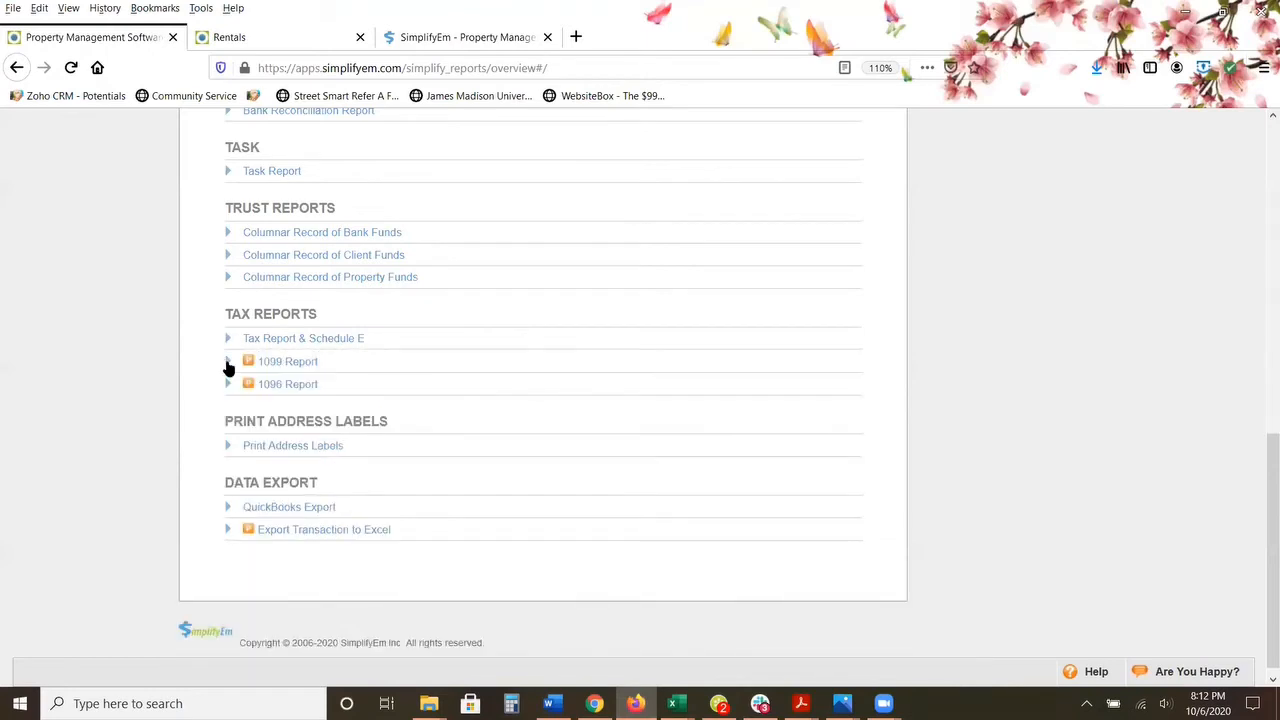
{"action": "left_click", "coordinate": [228, 364]}
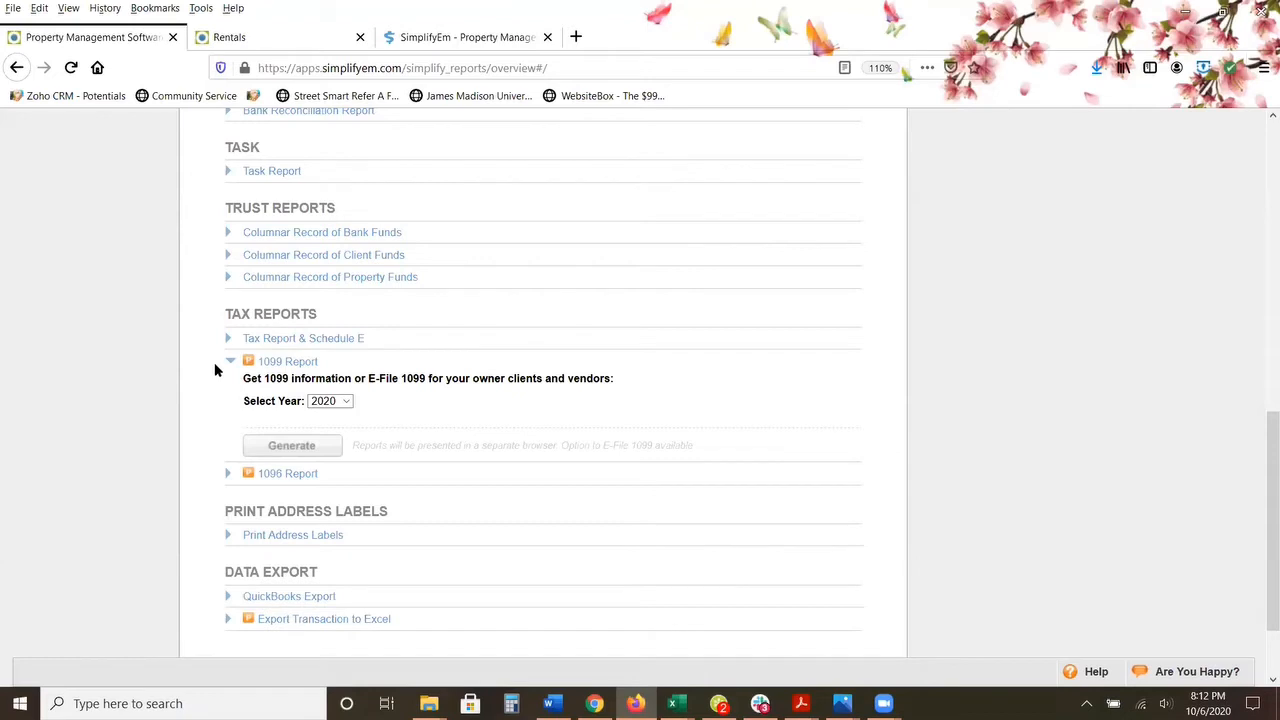
{"action": "left_click", "coordinate": [343, 402]}
{"action": "left_click", "coordinate": [322, 474]}
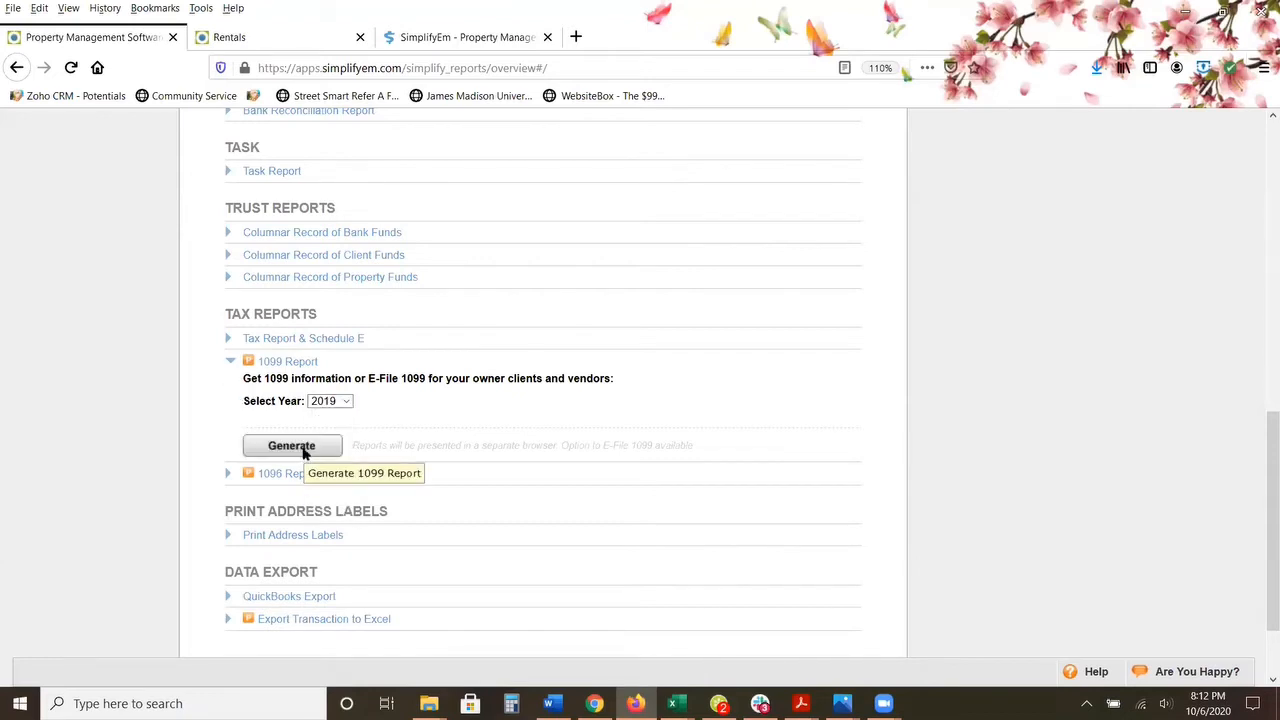
{"action": "left_click", "coordinate": [304, 453]}
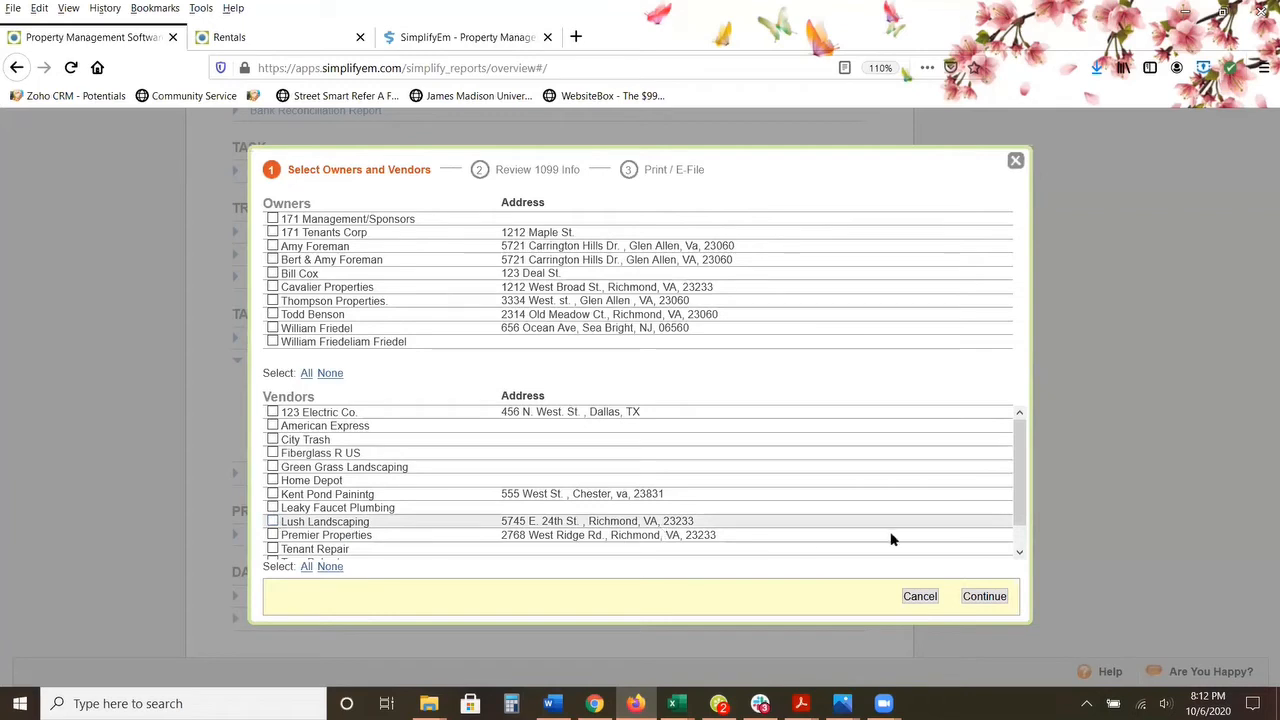
{"action": "left_click", "coordinate": [1016, 162]}
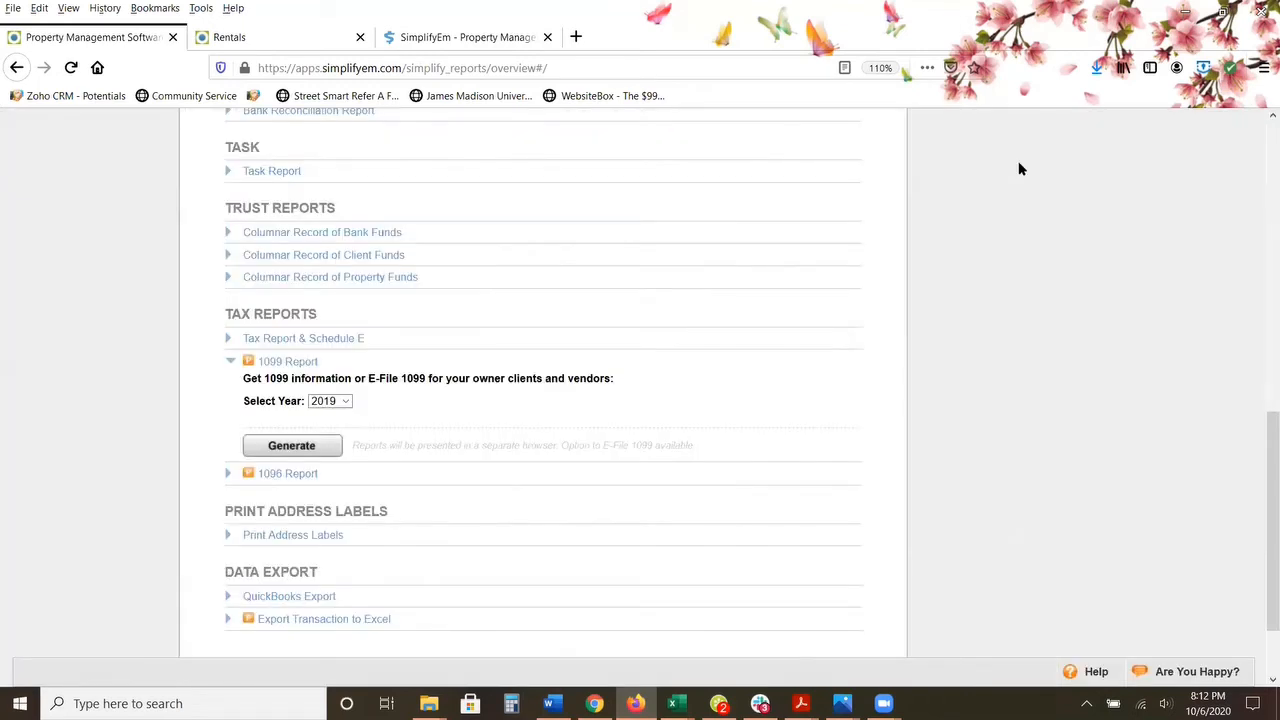
Step: Look over the data export reports and view the QuickBooks Export option
{"action": "scroll", "coordinate": [700, 268], "scroll_direction": "down", "scroll_amount": 2}
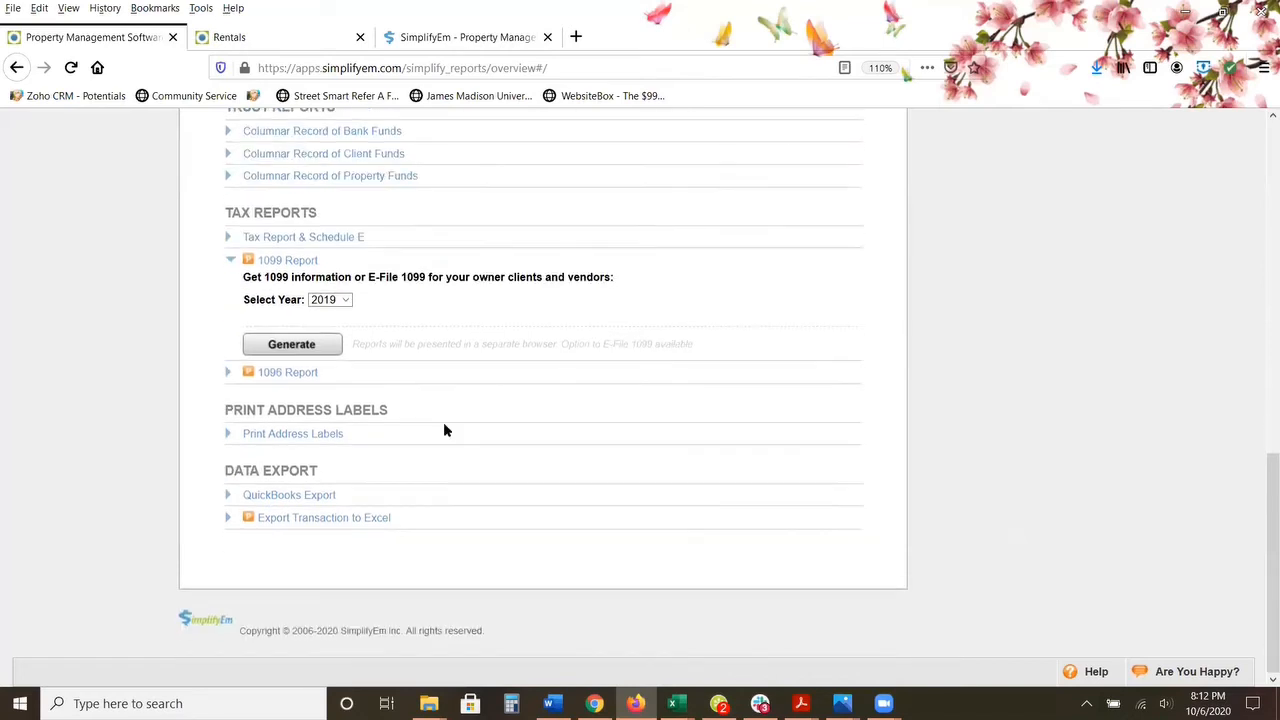
{"action": "left_click", "coordinate": [227, 495]}
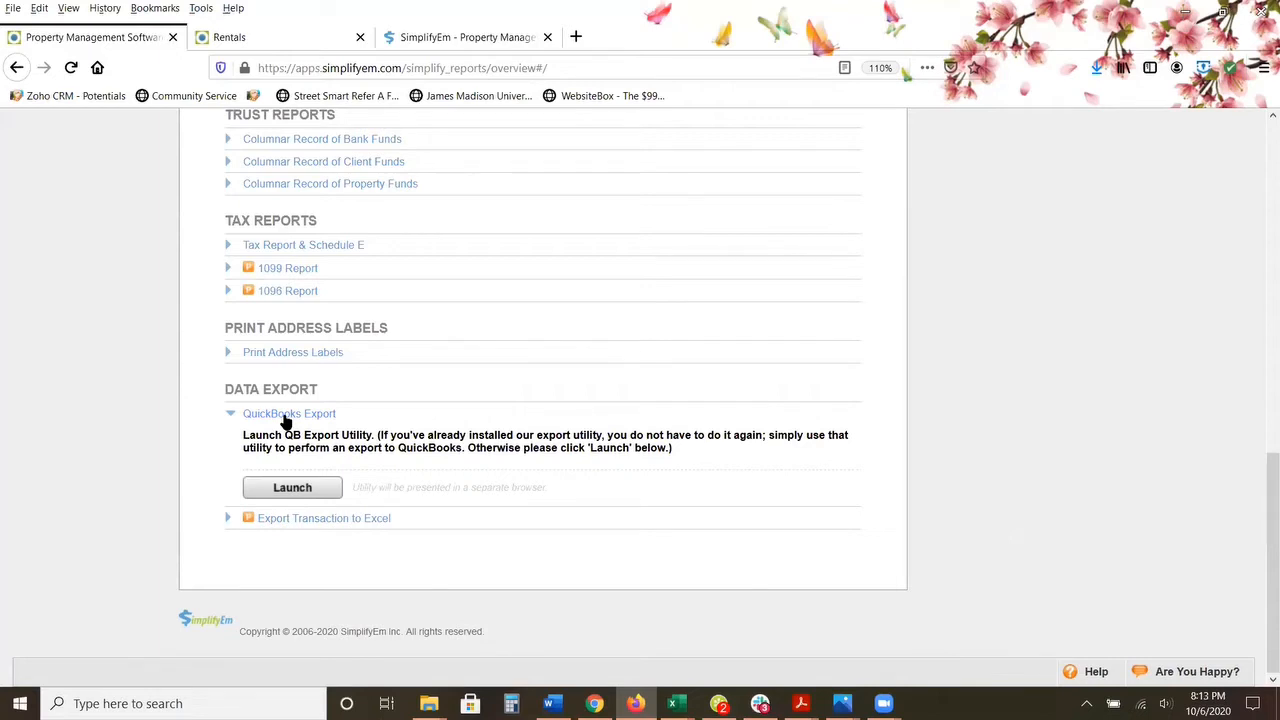
{"action": "scroll", "coordinate": [285, 420], "scroll_direction": "up", "scroll_amount": 8}
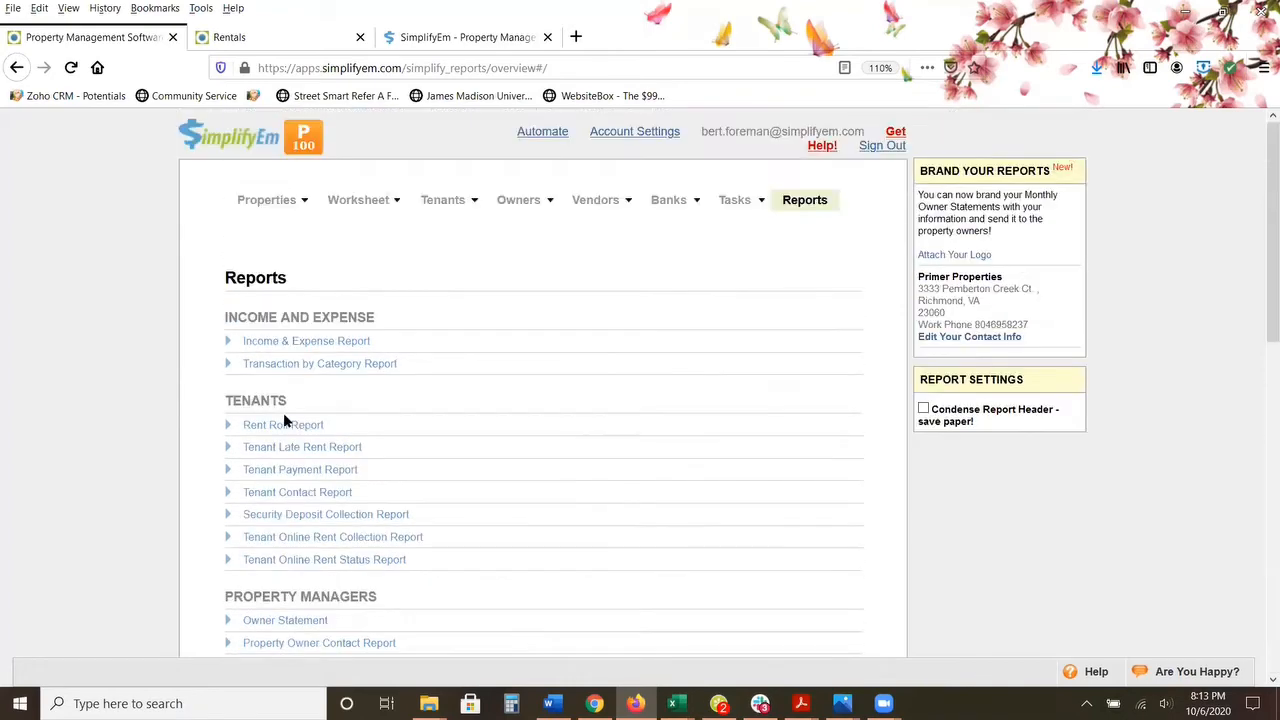
Step: Go to the list of active properties and start adding a new property
{"action": "left_click", "coordinate": [270, 202]}
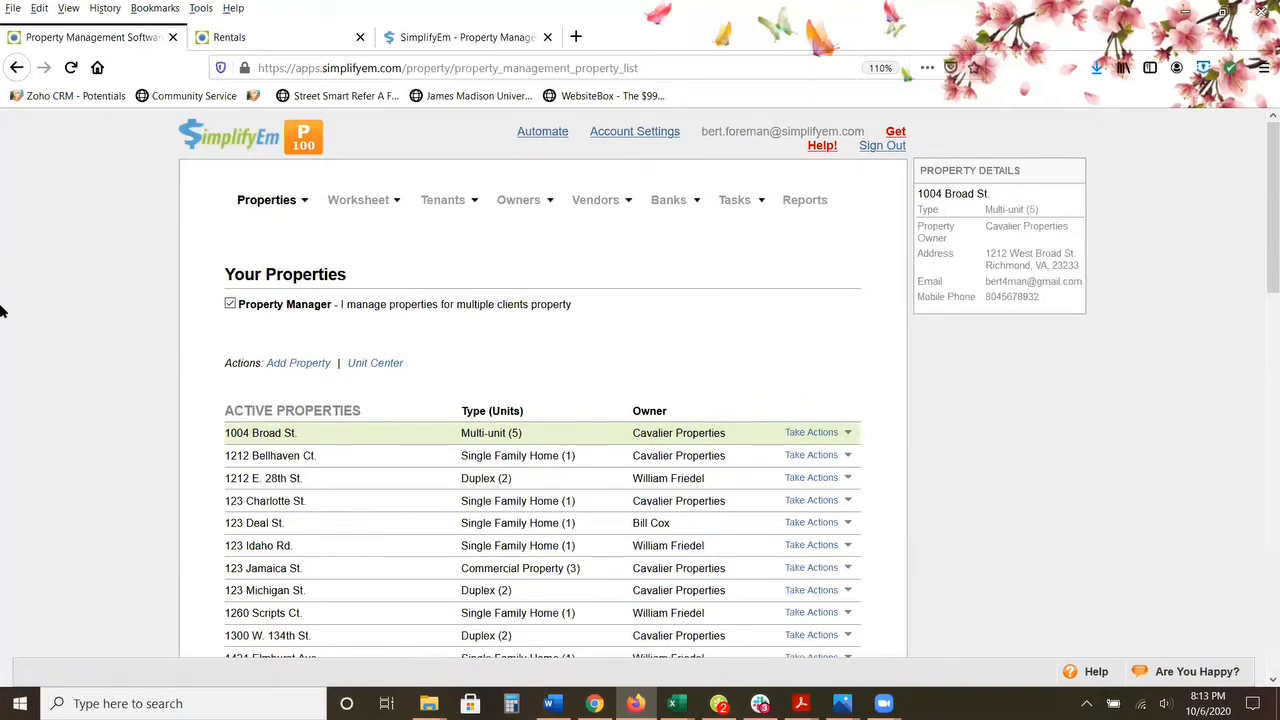
{"action": "scroll", "coordinate": [2, 310], "scroll_direction": "down", "scroll_amount": 2}
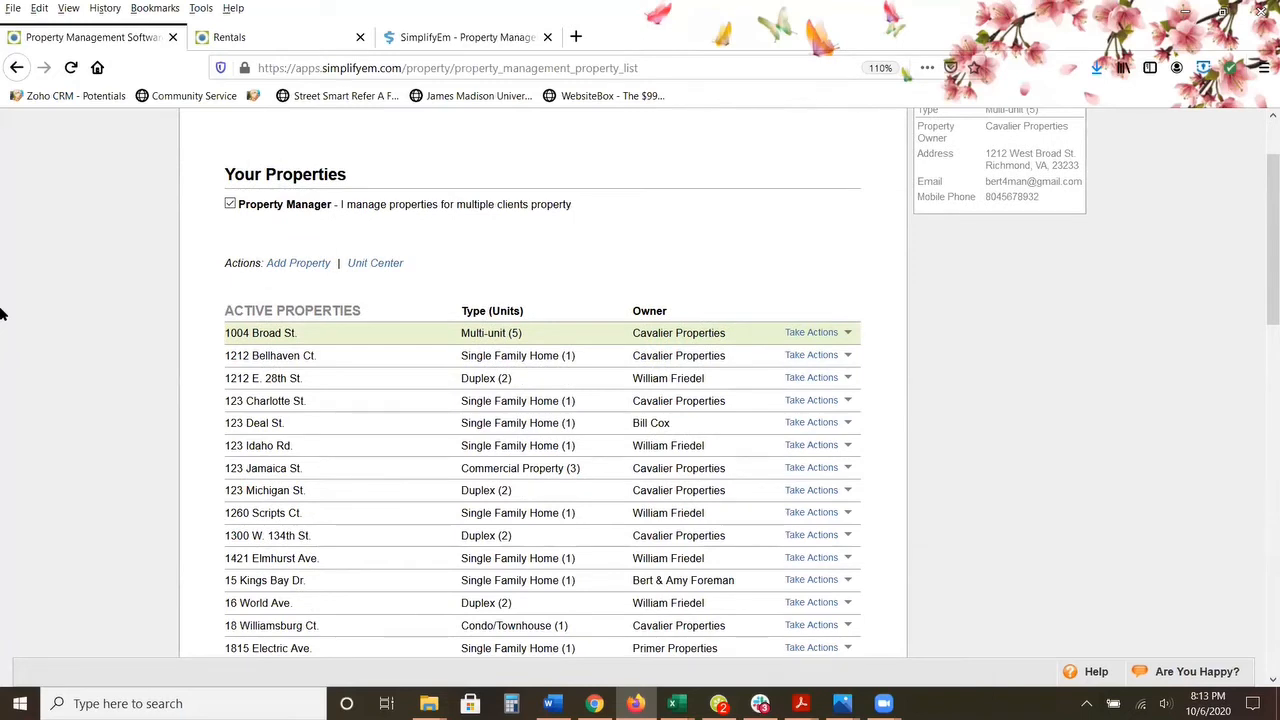
{"action": "left_click", "coordinate": [307, 270]}
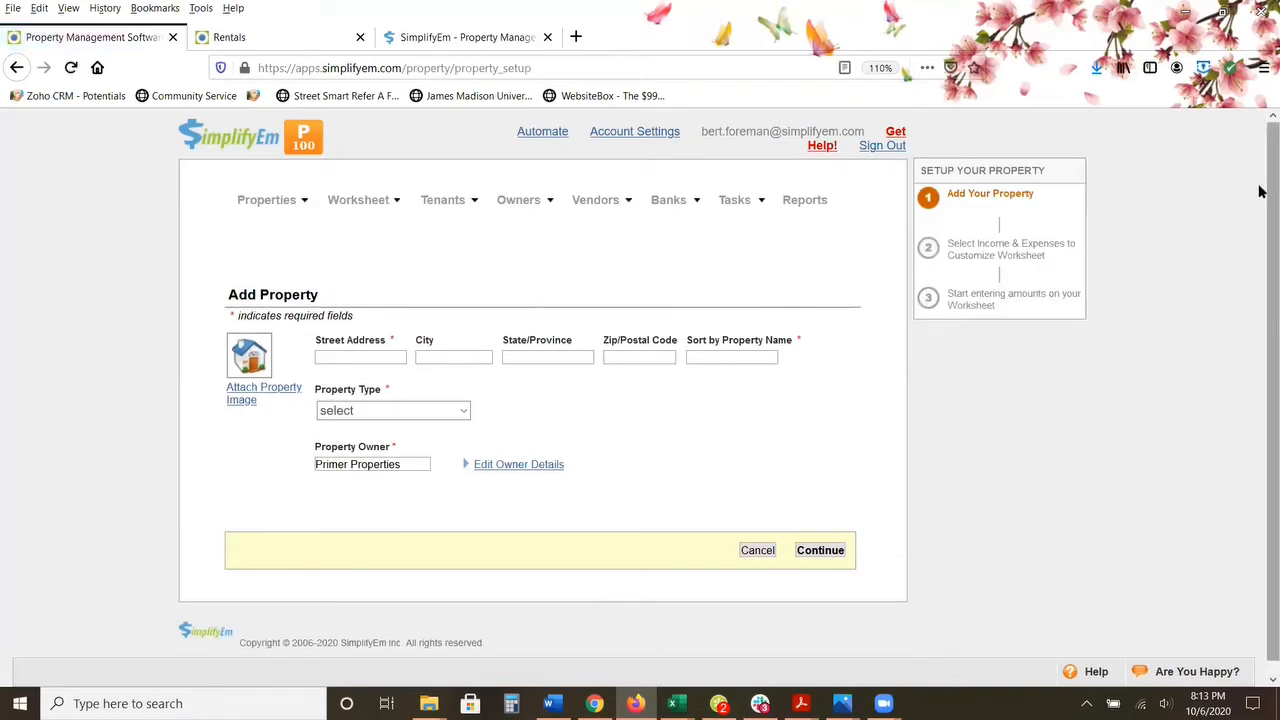
{"action": "scroll", "coordinate": [1260, 191], "scroll_direction": "down", "scroll_amount": 1}
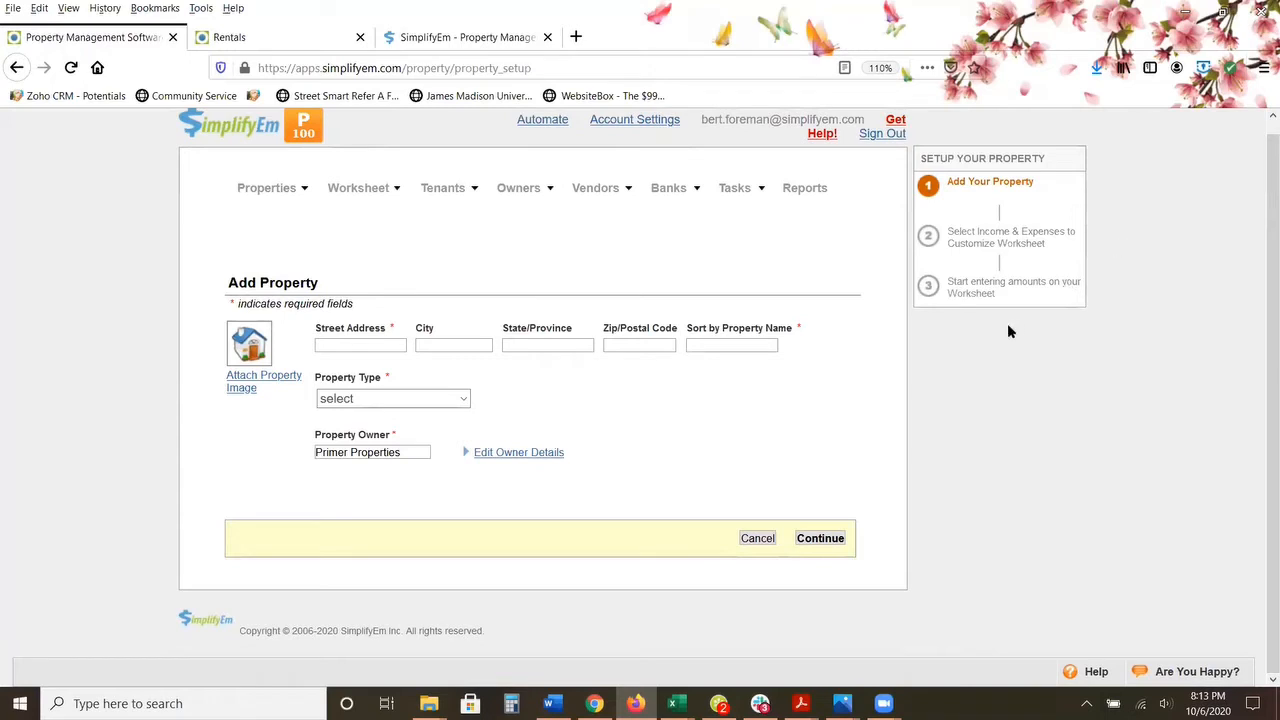
Step: Enter the new property's street address and set its property type to Single Family Home
{"action": "left_click", "coordinate": [382, 347]}
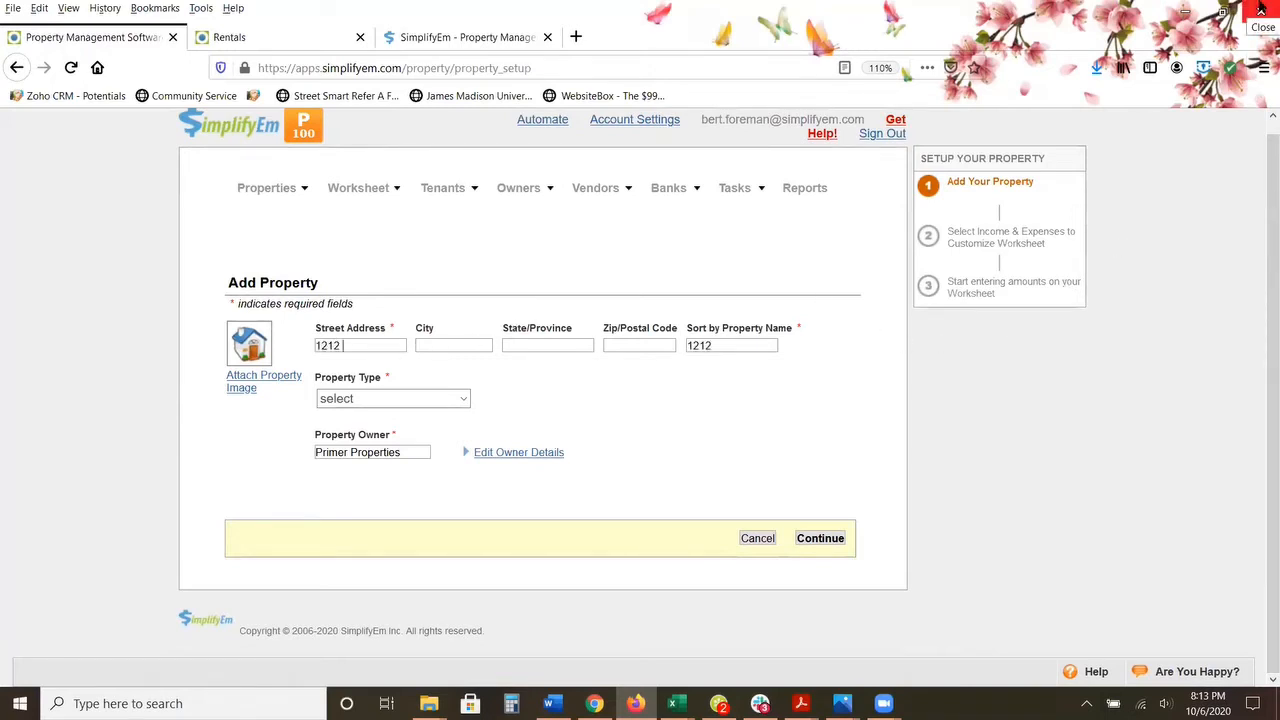
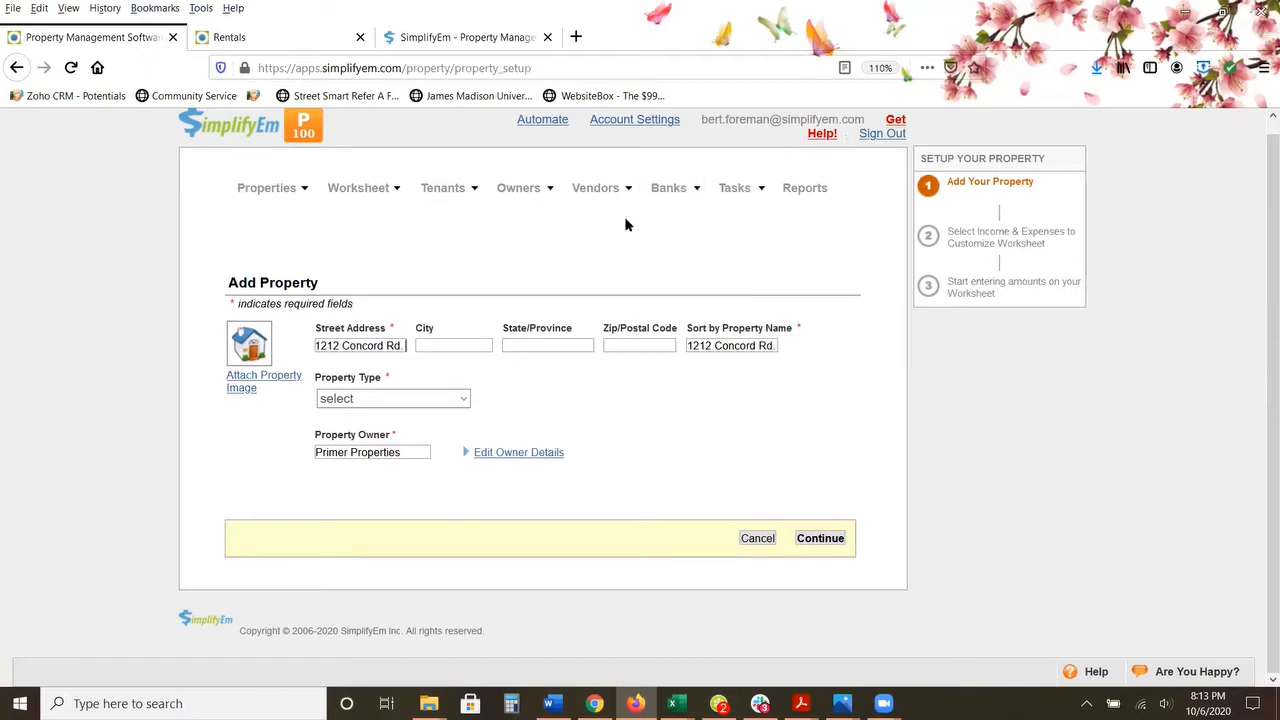
{"action": "left_click", "coordinate": [540, 345]}
{"action": "left_click", "coordinate": [462, 399]}
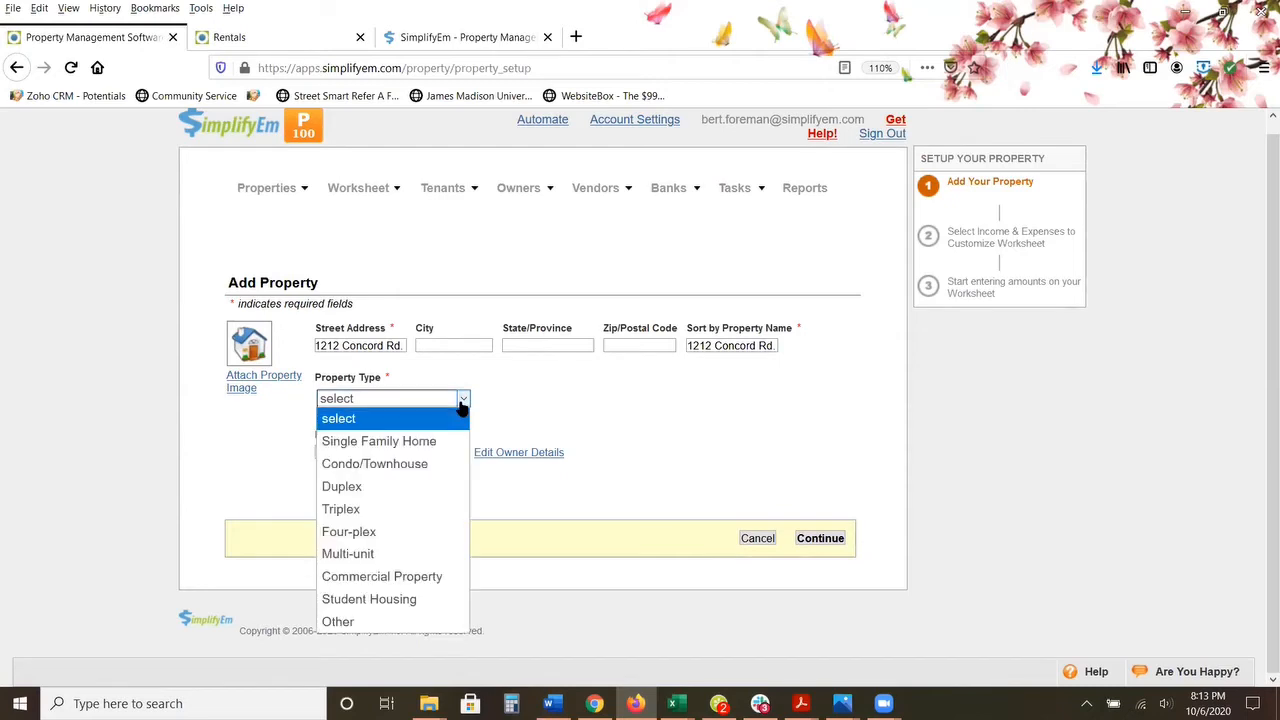
{"action": "left_click", "coordinate": [398, 438]}
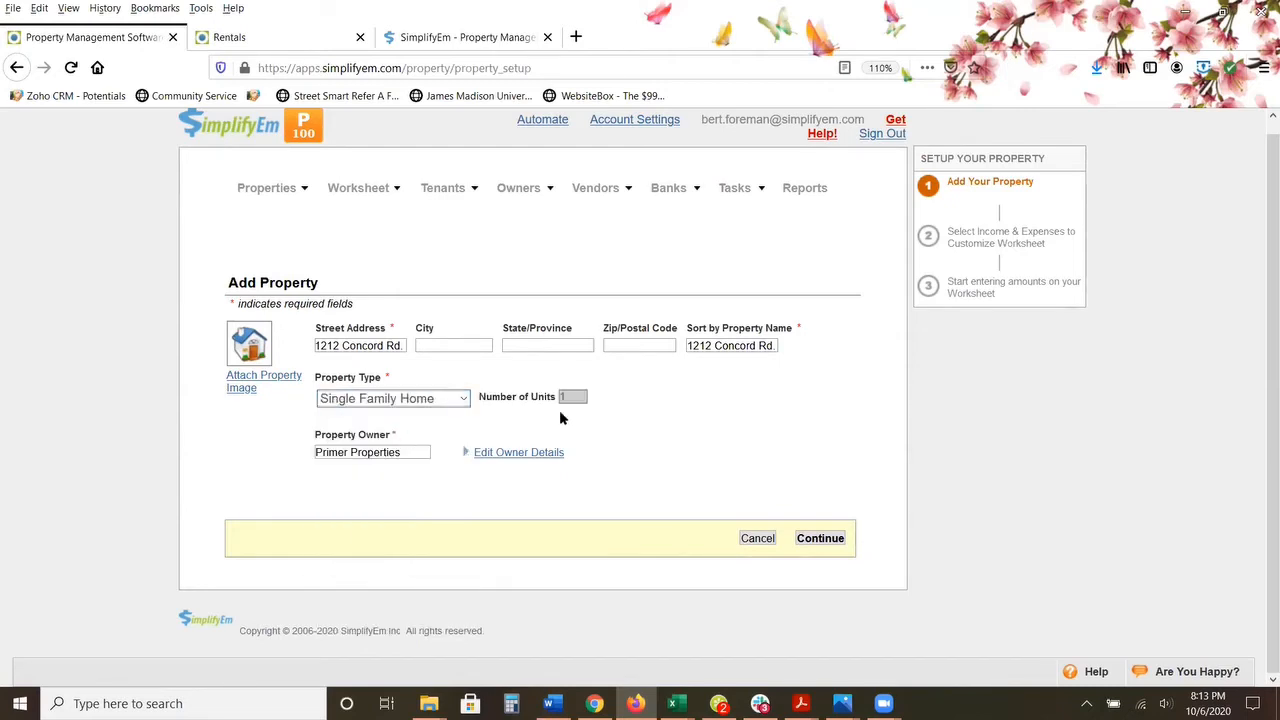
Step: Try the Multi-unit property type with 12 units, and set the type back to Single Family Home
{"action": "left_click", "coordinate": [461, 400]}
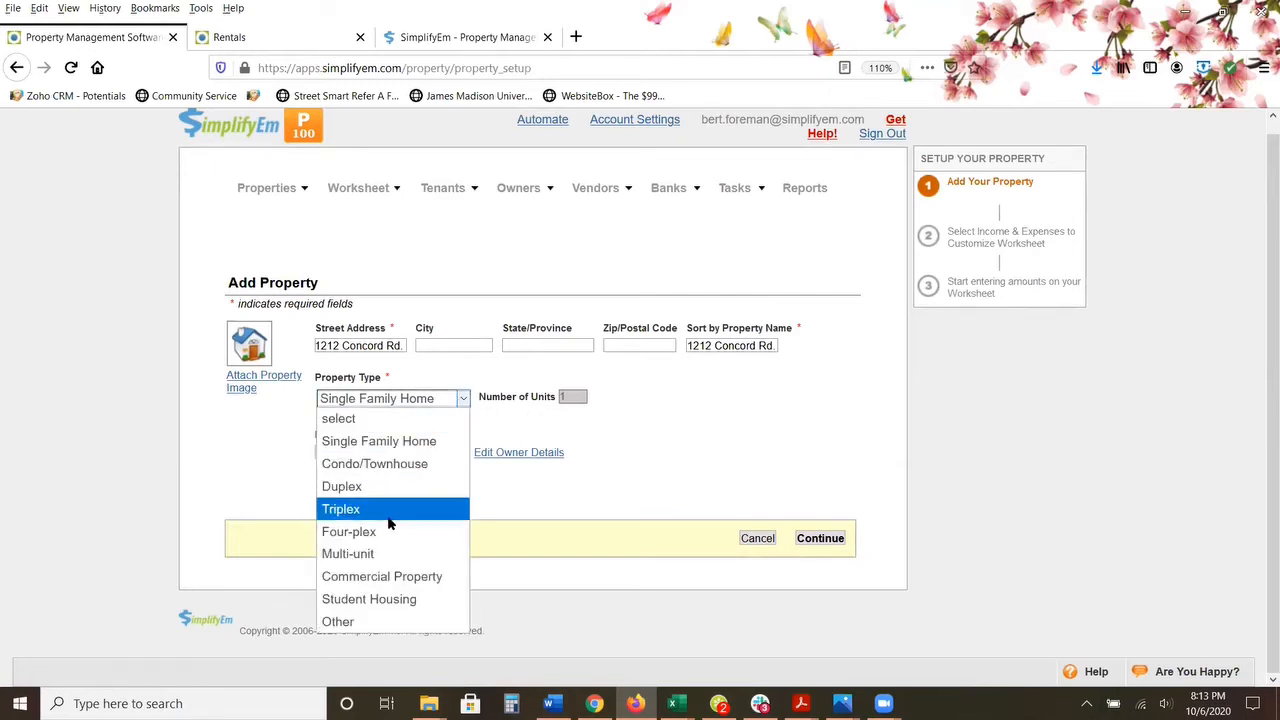
{"action": "left_click", "coordinate": [387, 555]}
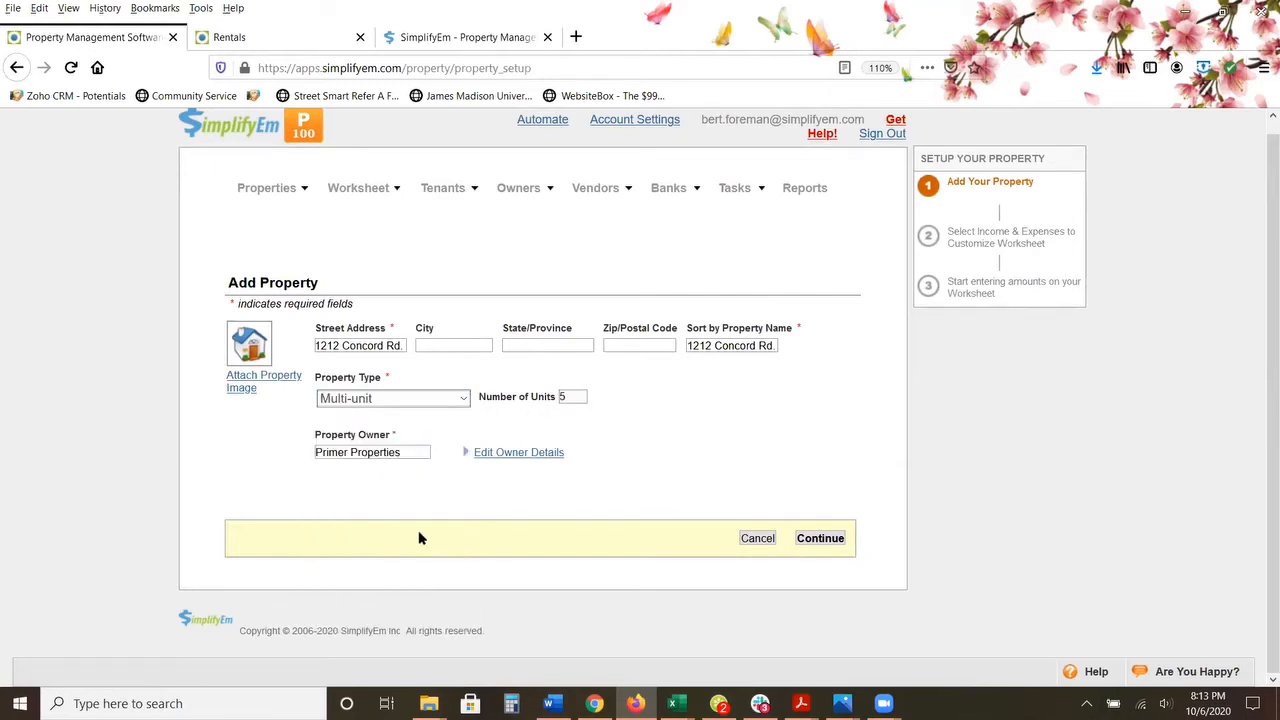
{"action": "double_click", "coordinate": [575, 397]}
{"action": "type", "text": "12"}
{"action": "left_click", "coordinate": [462, 398]}
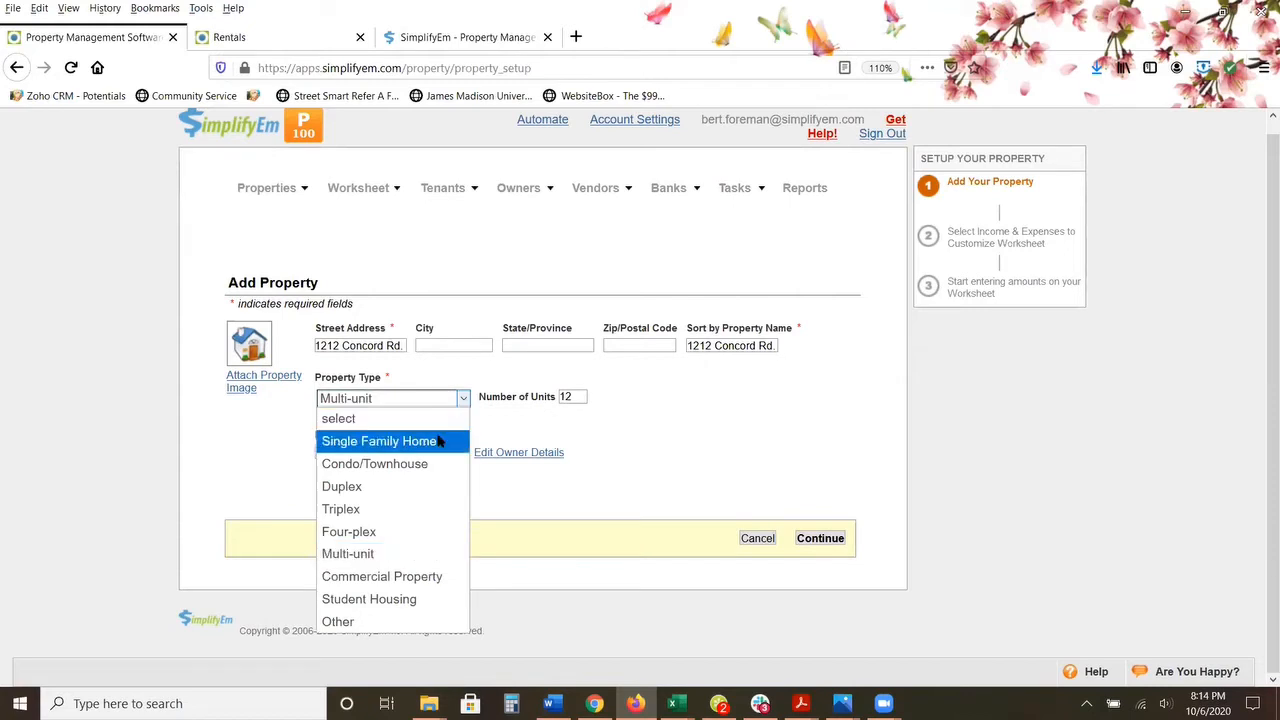
{"action": "left_click", "coordinate": [437, 441]}
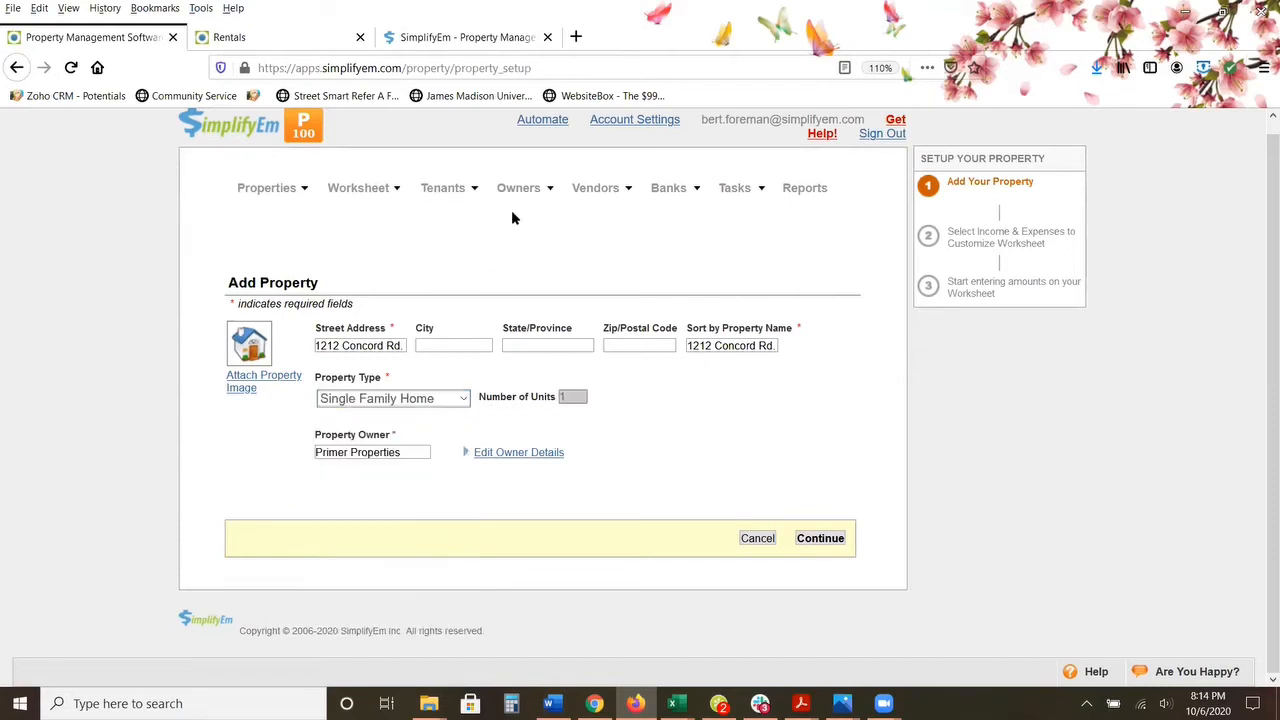
Step: Set the new property's owner to Cavalier Properties and continue to the income and expense selection
{"action": "mouse_move", "coordinate": [520, 189]}
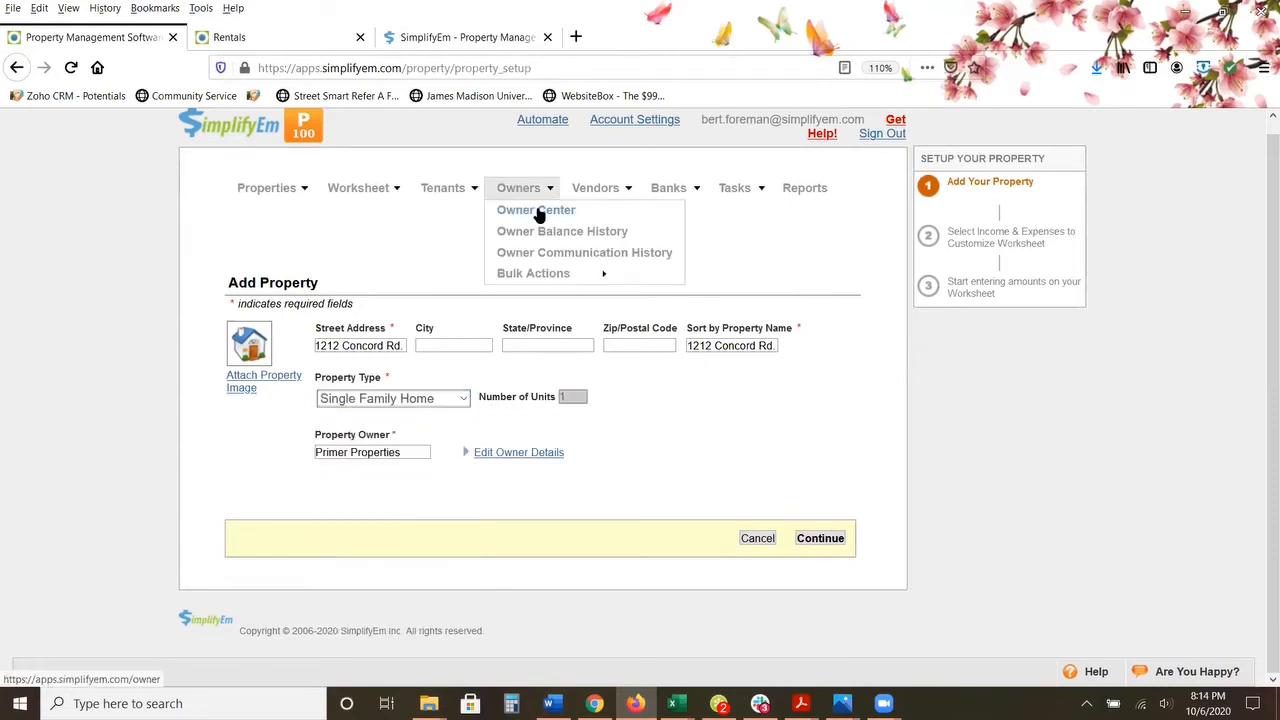
{"action": "triple_click", "coordinate": [401, 450]}
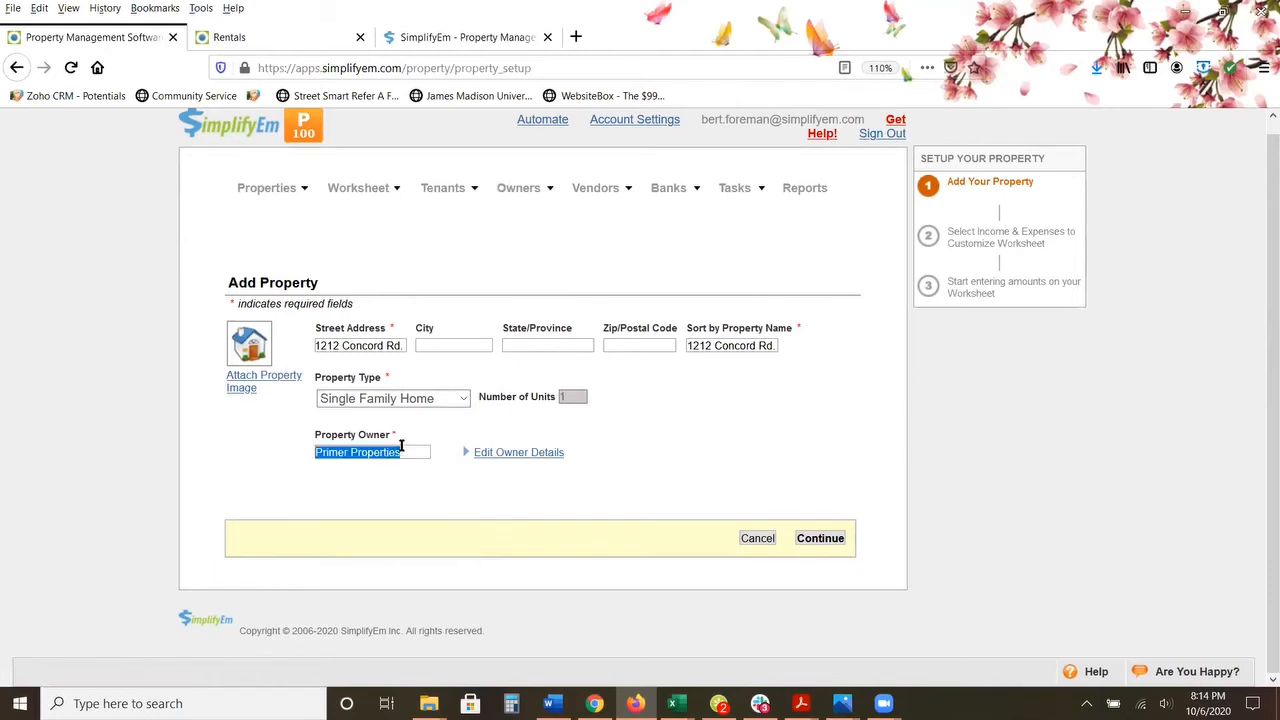
{"action": "type", "text": "Ca"}
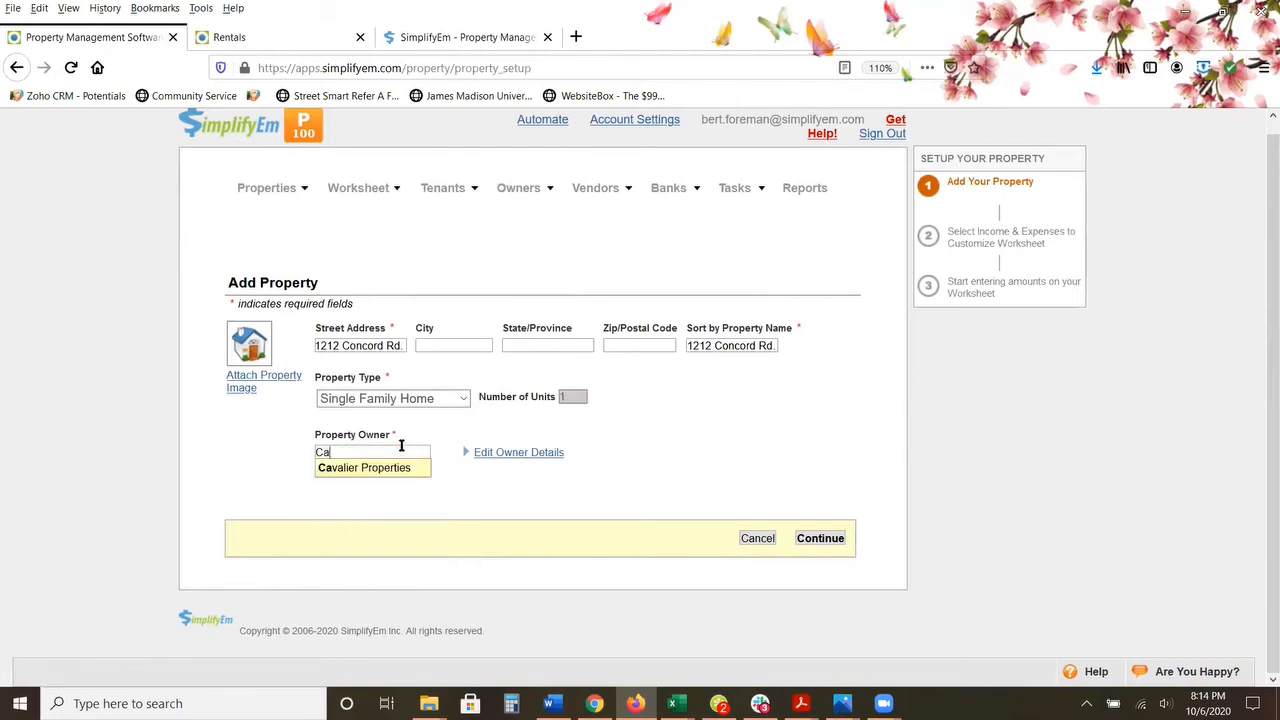
{"action": "left_click", "coordinate": [357, 473]}
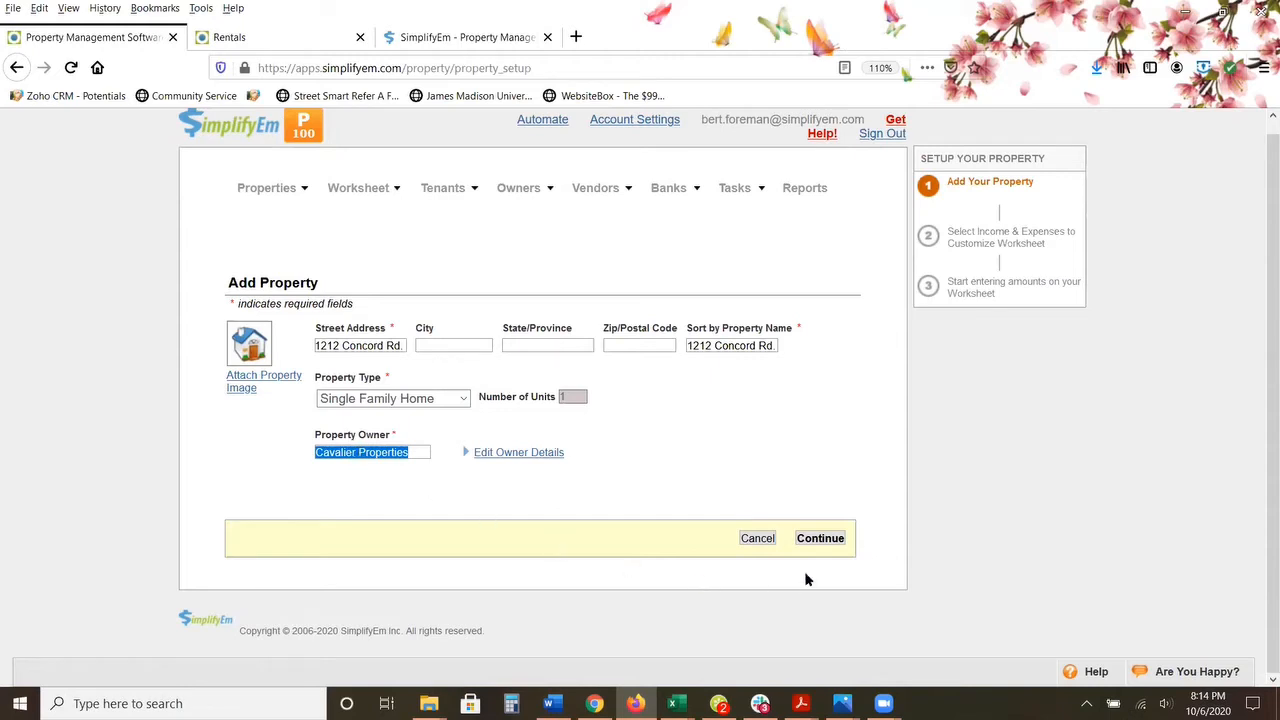
{"action": "left_click", "coordinate": [820, 539]}
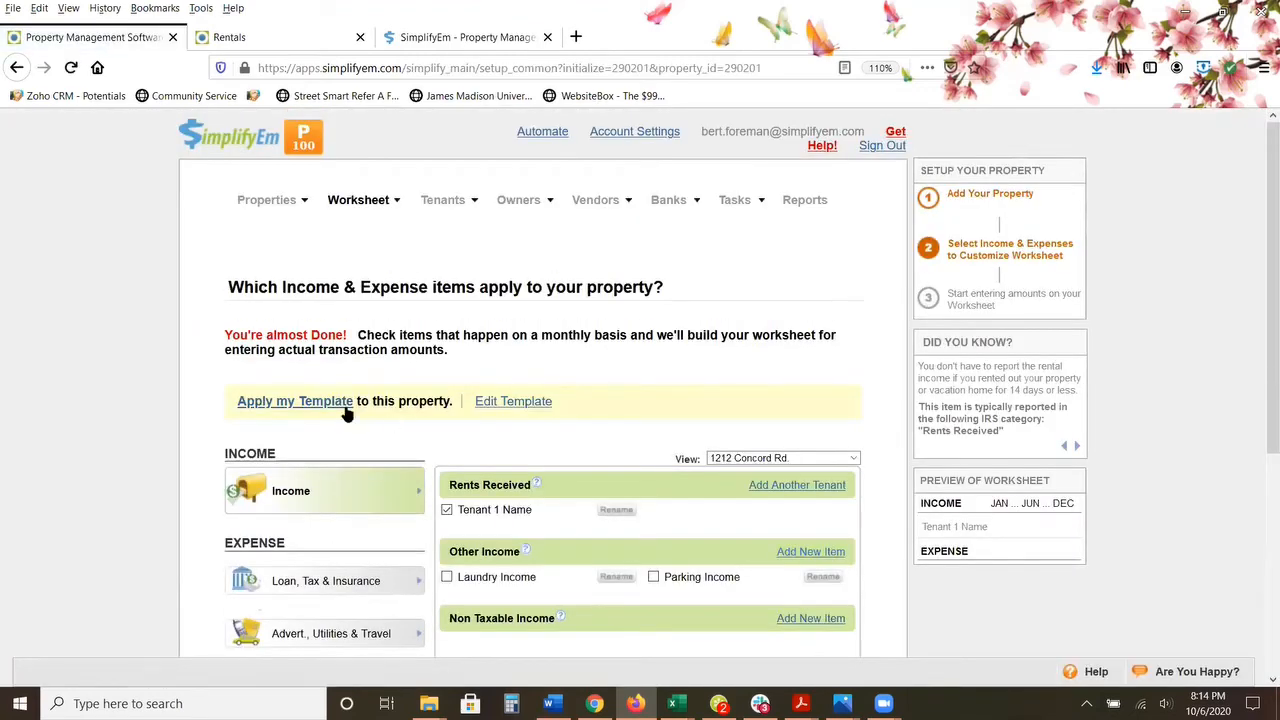
Step: Look over the income and expense setup page, including its property selection list and the worksheet customization option
{"action": "left_click", "coordinate": [855, 458]}
{"action": "left_click", "coordinate": [855, 458]}
{"action": "left_click", "coordinate": [855, 458]}
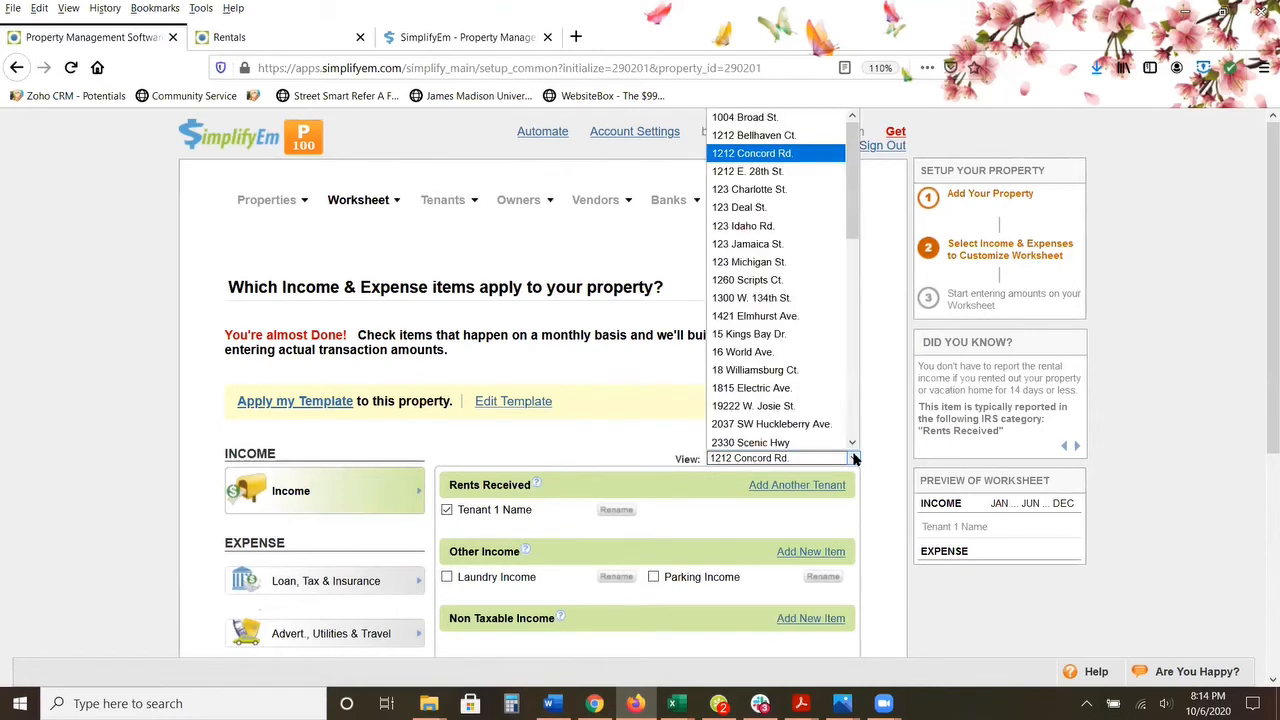
{"action": "left_click", "coordinate": [855, 458]}
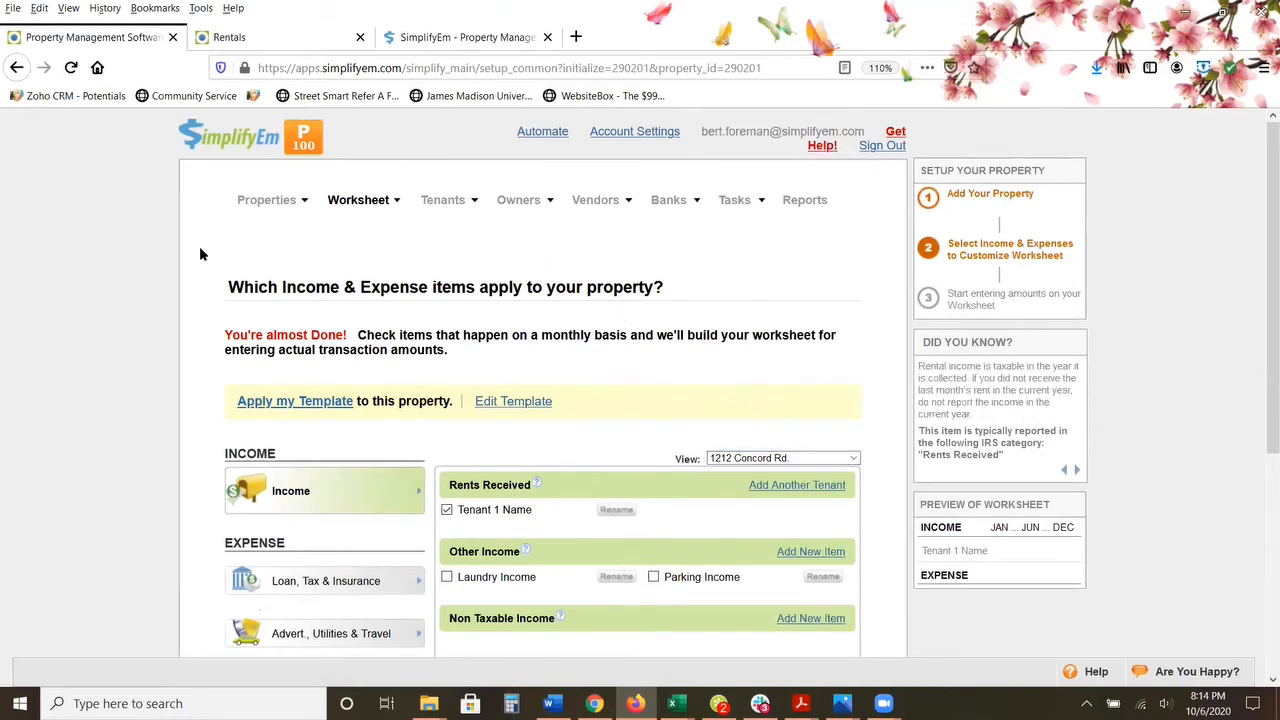
{"action": "mouse_move", "coordinate": [277, 203]}
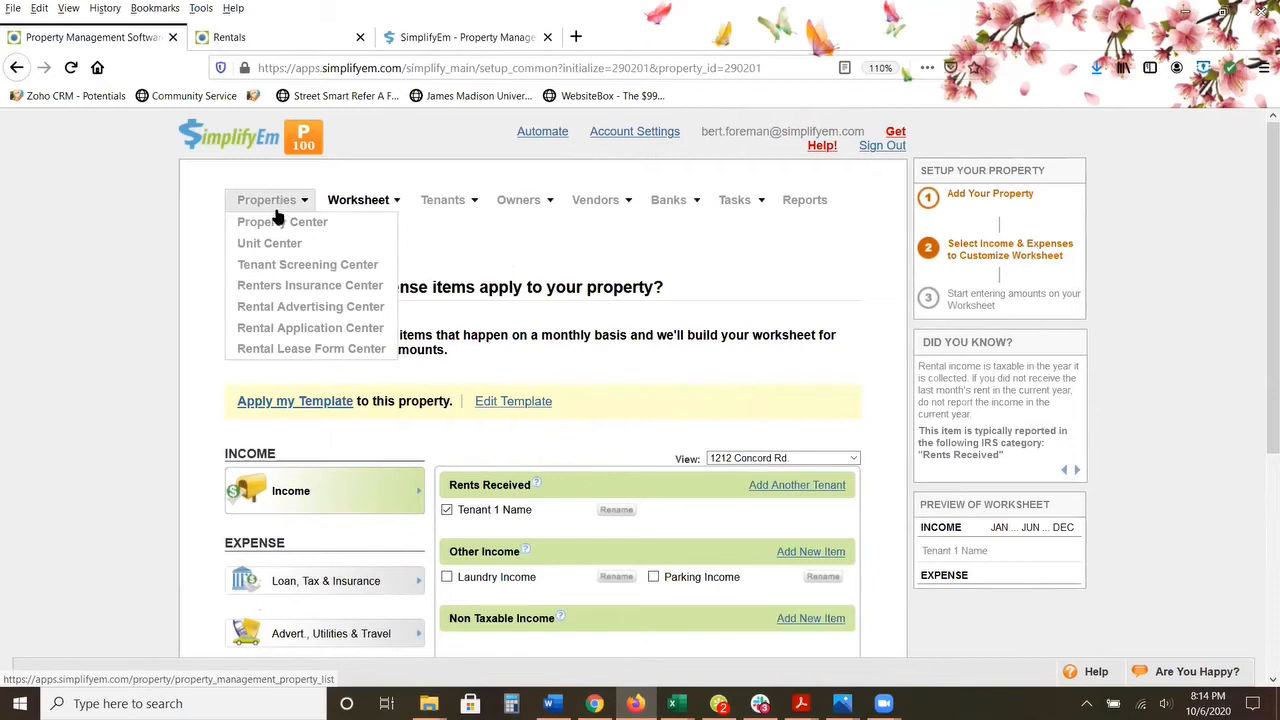
{"action": "mouse_move", "coordinate": [337, 204]}
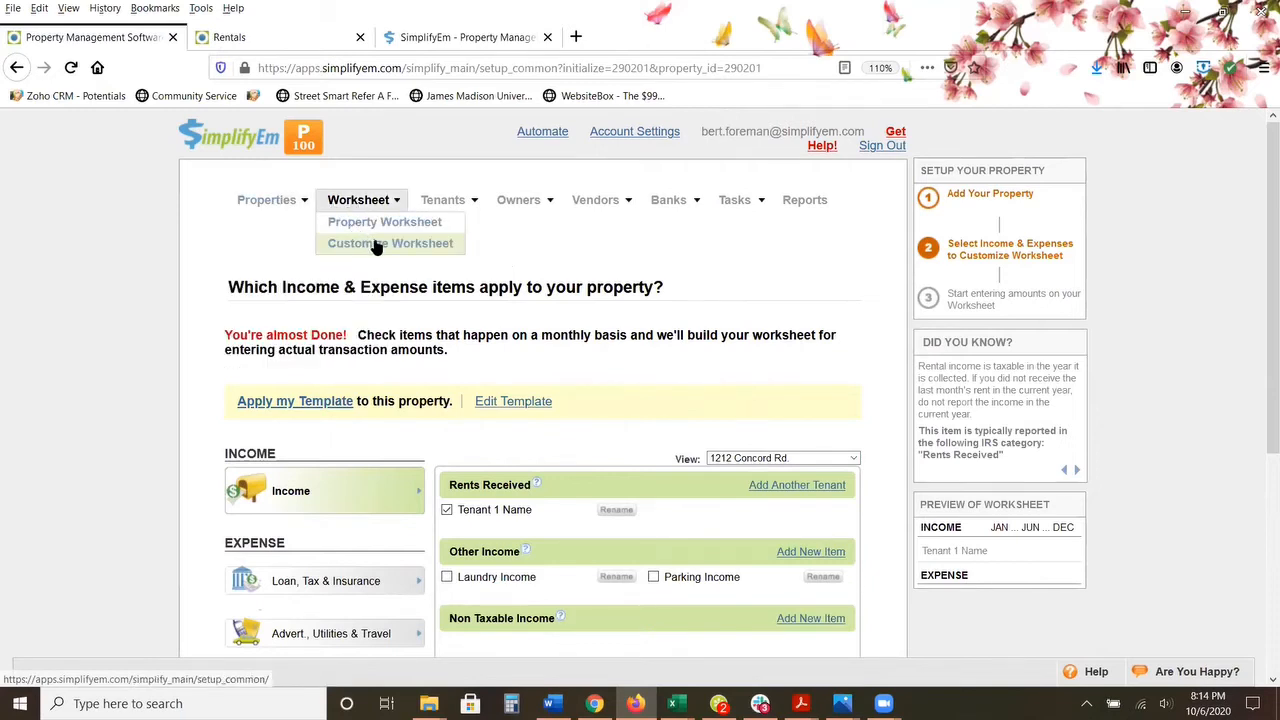
{"action": "scroll", "coordinate": [372, 249], "scroll_direction": "down", "scroll_amount": 2}
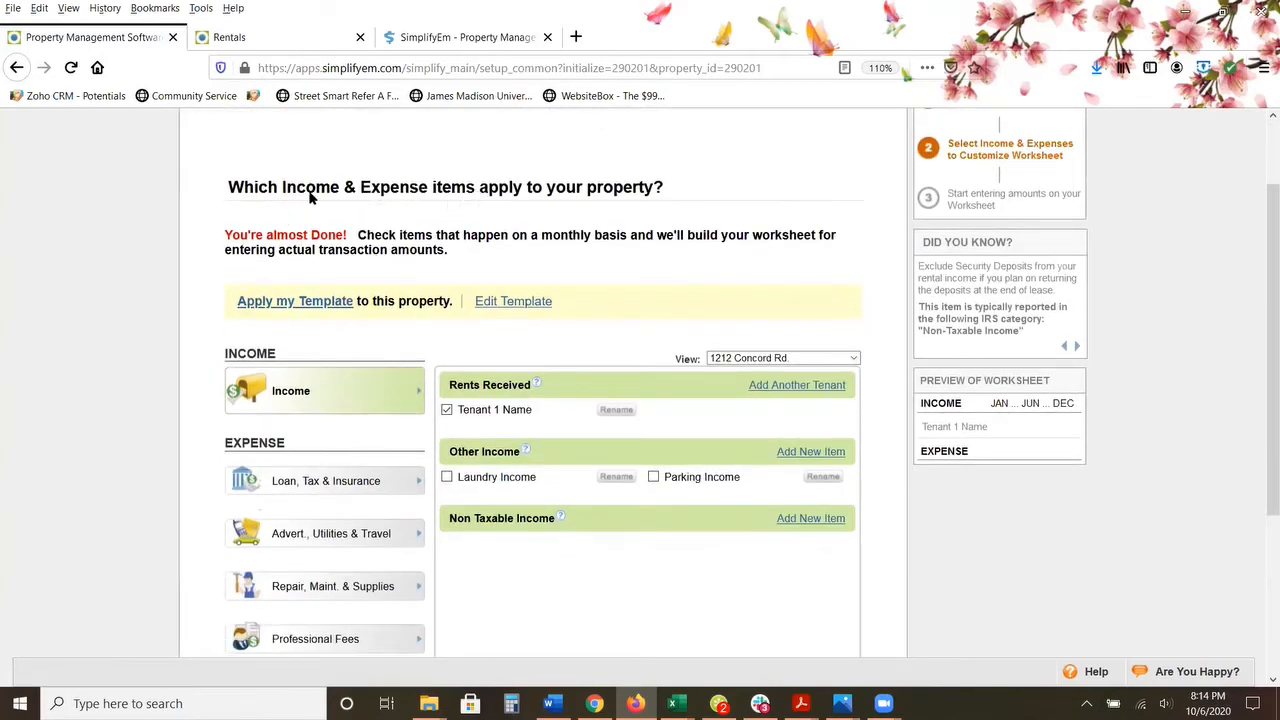
{"action": "scroll", "coordinate": [310, 197], "scroll_direction": "down", "scroll_amount": 2}
{"action": "left_click", "coordinate": [853, 259]}
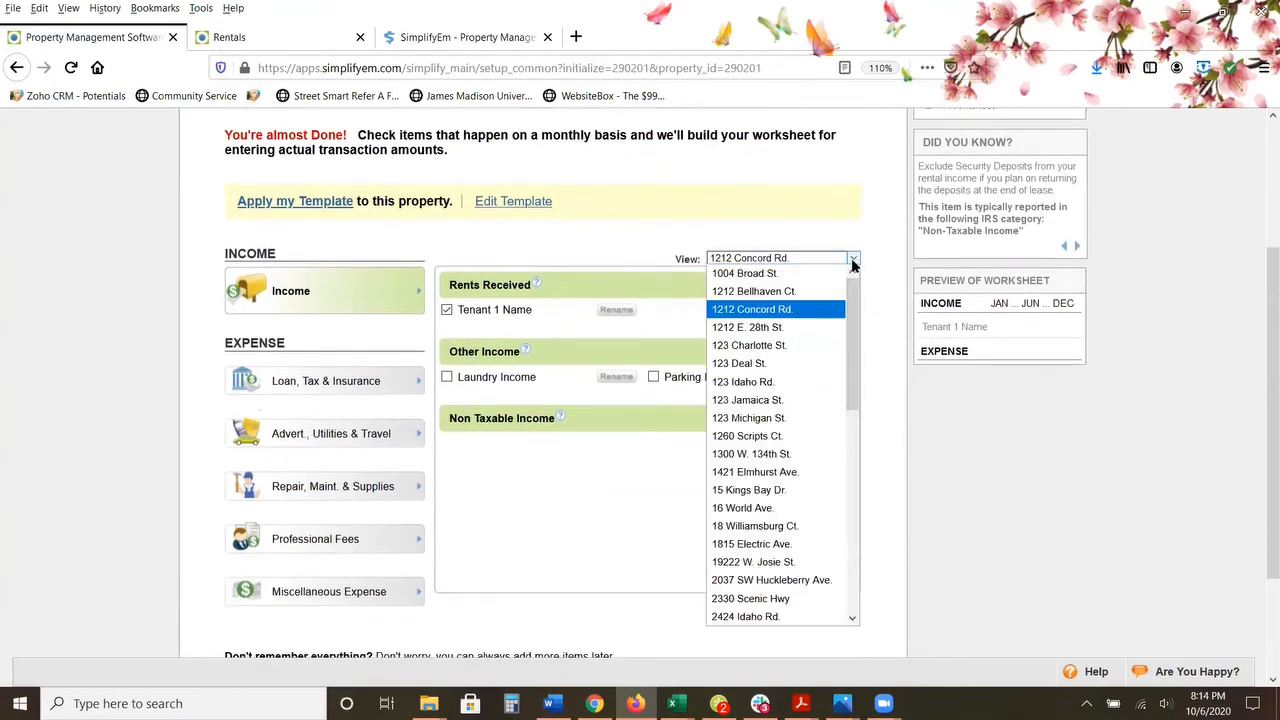
{"action": "left_click", "coordinate": [853, 260]}
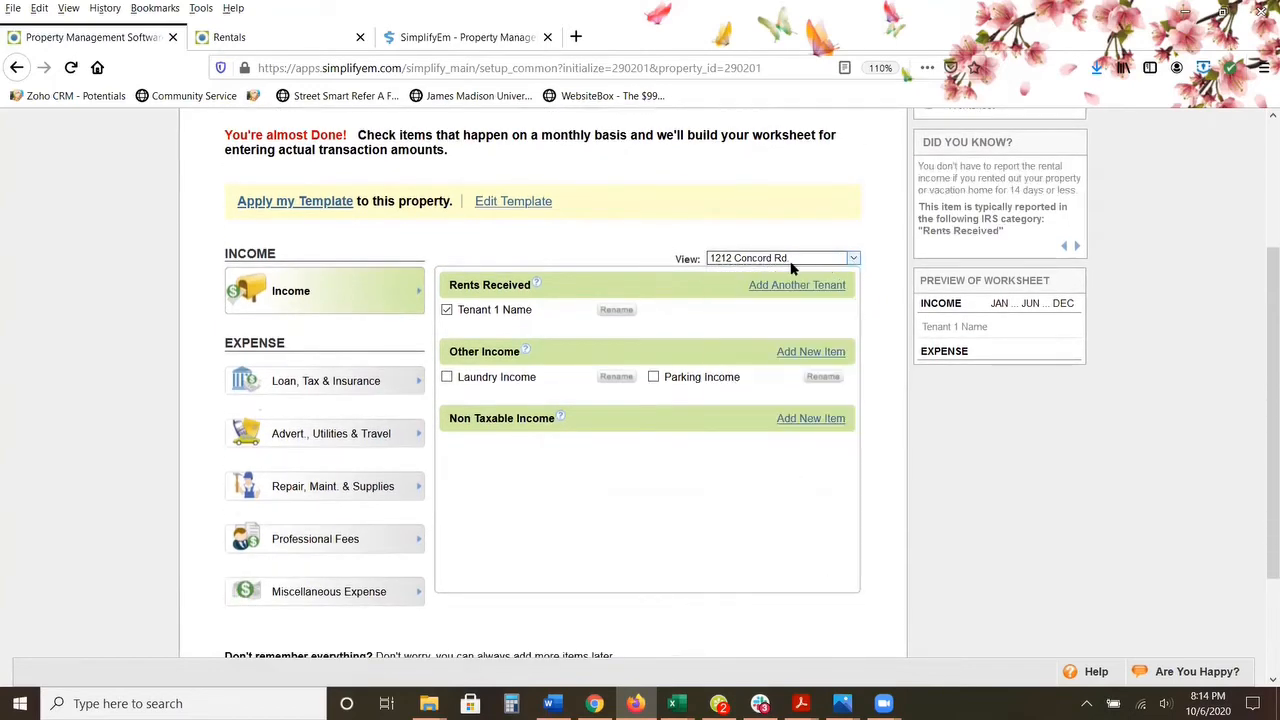
{"action": "scroll", "coordinate": [680, 317], "scroll_direction": "up", "scroll_amount": 4}
{"action": "scroll", "coordinate": [499, 463], "scroll_direction": "down", "scroll_amount": 2}
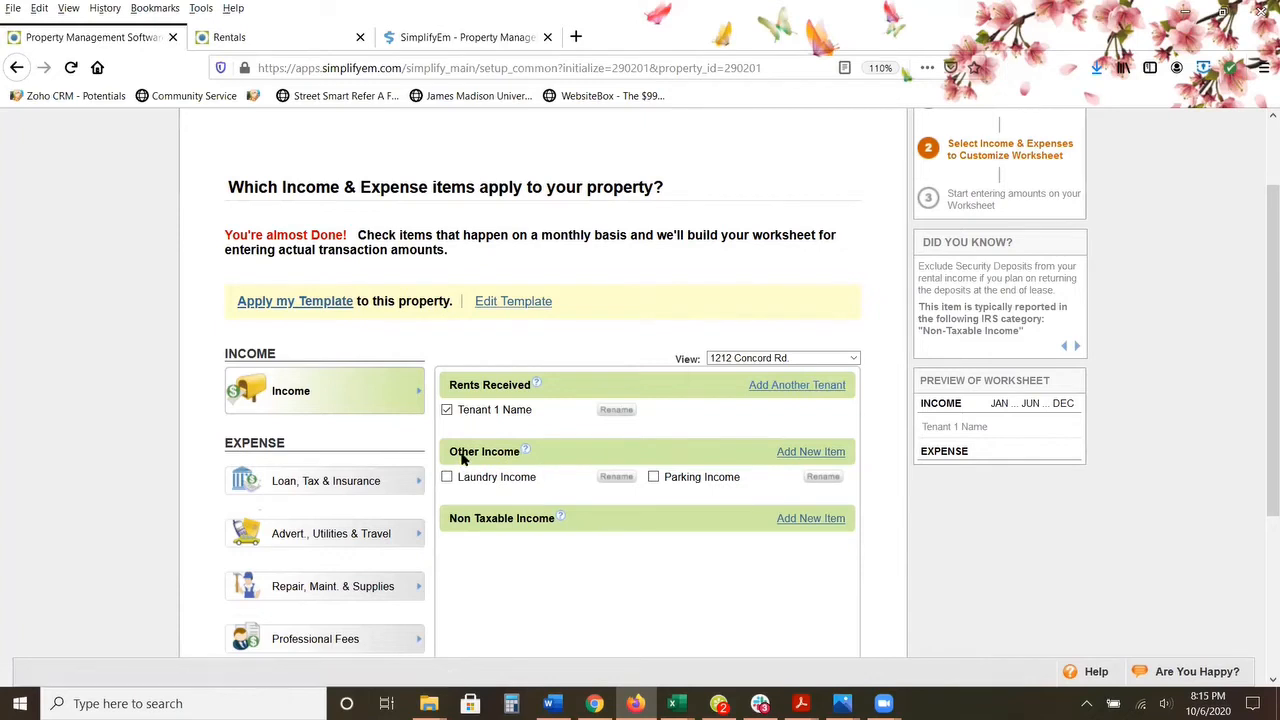
Step: Add a new item under Other Income and name it Storage
{"action": "left_click", "coordinate": [802, 451]}
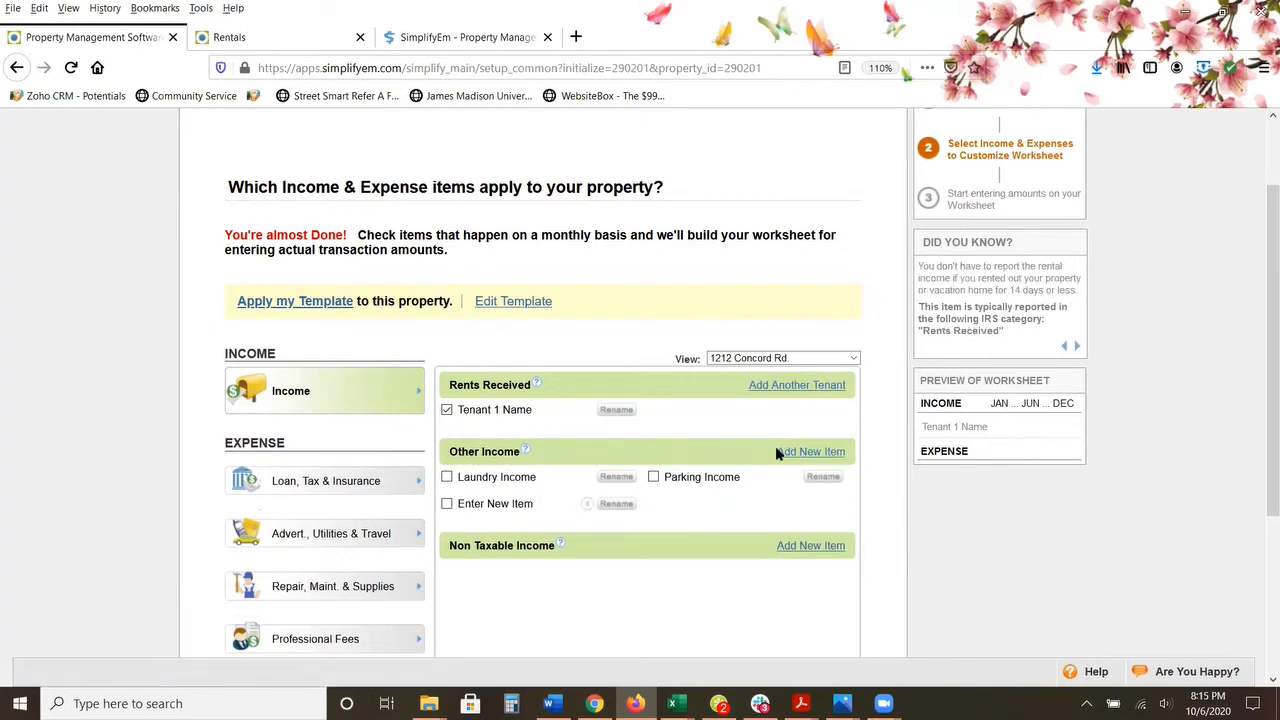
{"action": "scroll", "coordinate": [772, 455], "scroll_direction": "down", "scroll_amount": 2}
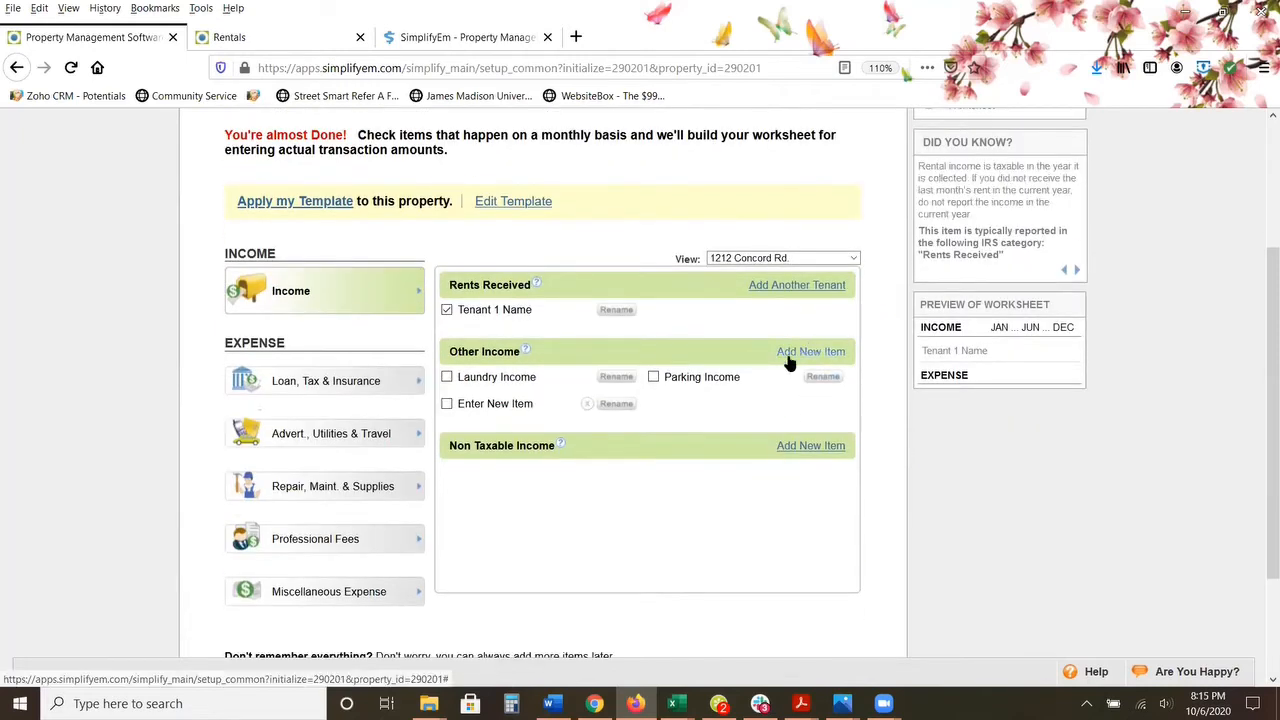
{"action": "left_click", "coordinate": [625, 405]}
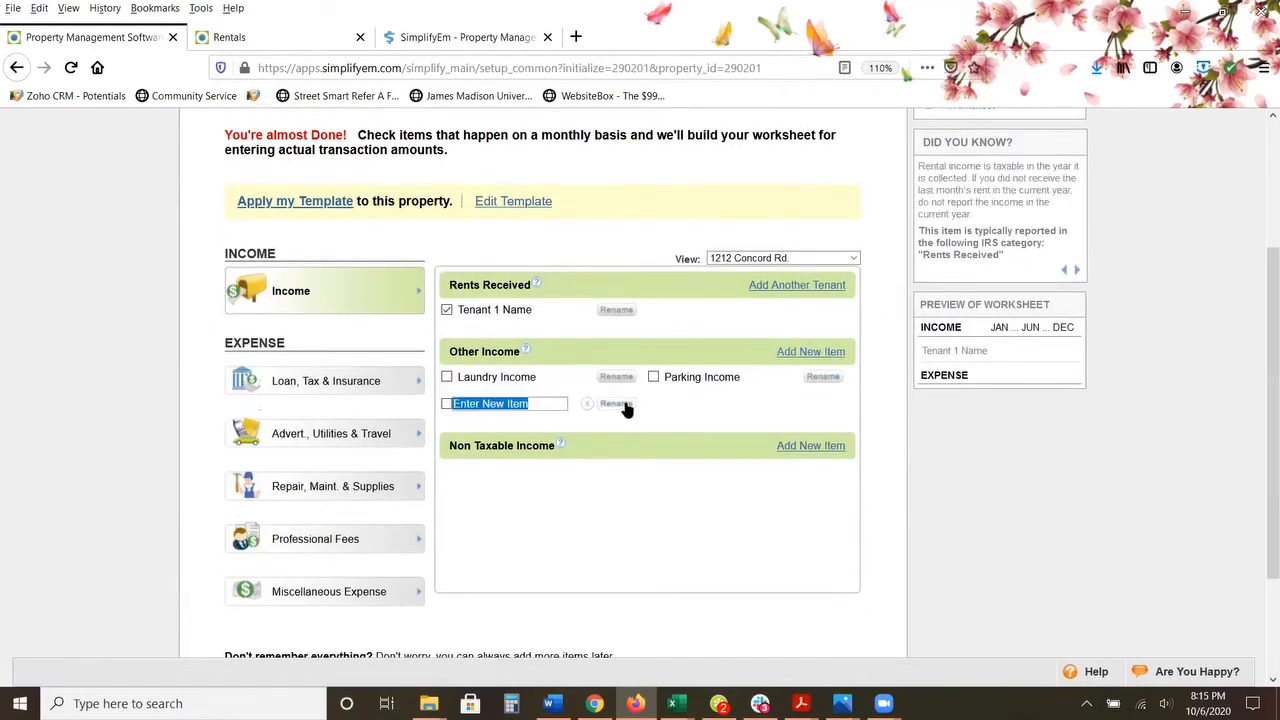
{"action": "type", "text": "Pet Fee"}
{"action": "key", "text": "BackSpace"}
{"action": "key", "text": "BackSpace"}
{"action": "key", "text": "BackSpace"}
{"action": "key", "text": "BackSpace"}
{"action": "key", "text": "BackSpace"}
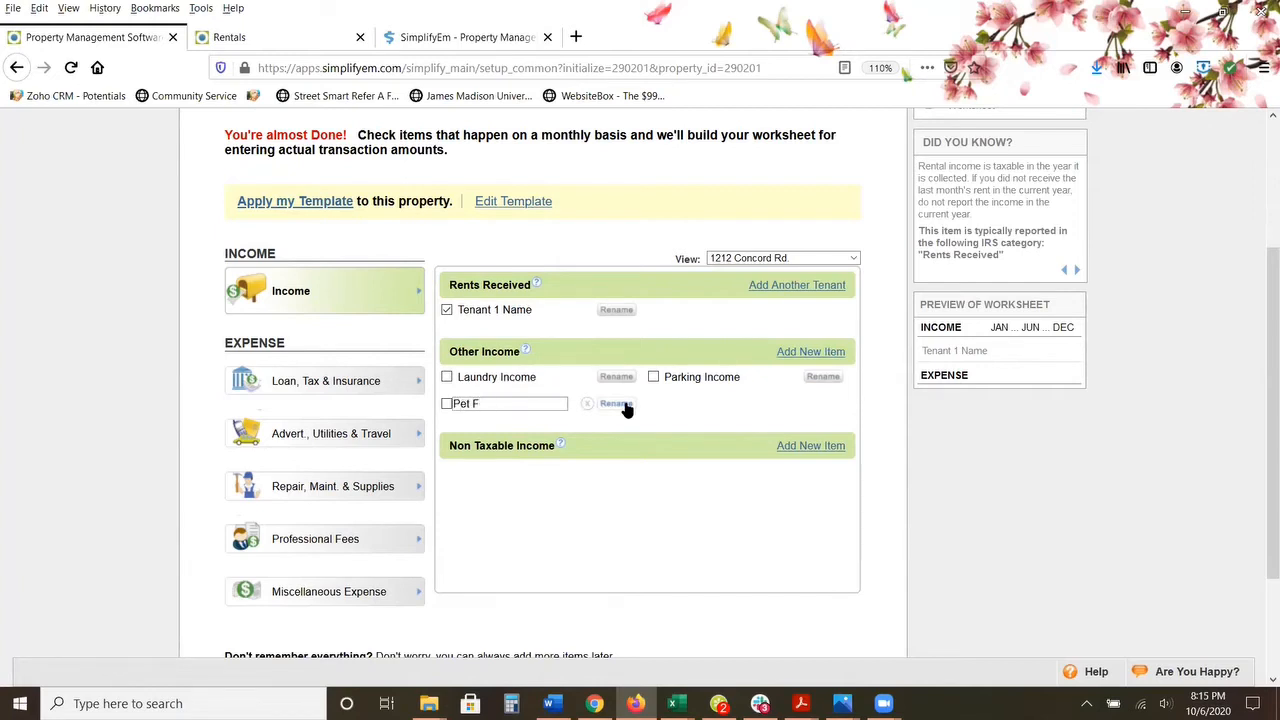
{"action": "key", "text": "BackSpace"}
{"action": "key", "text": "BackSpace"}
{"action": "type", "text": "Storage"}
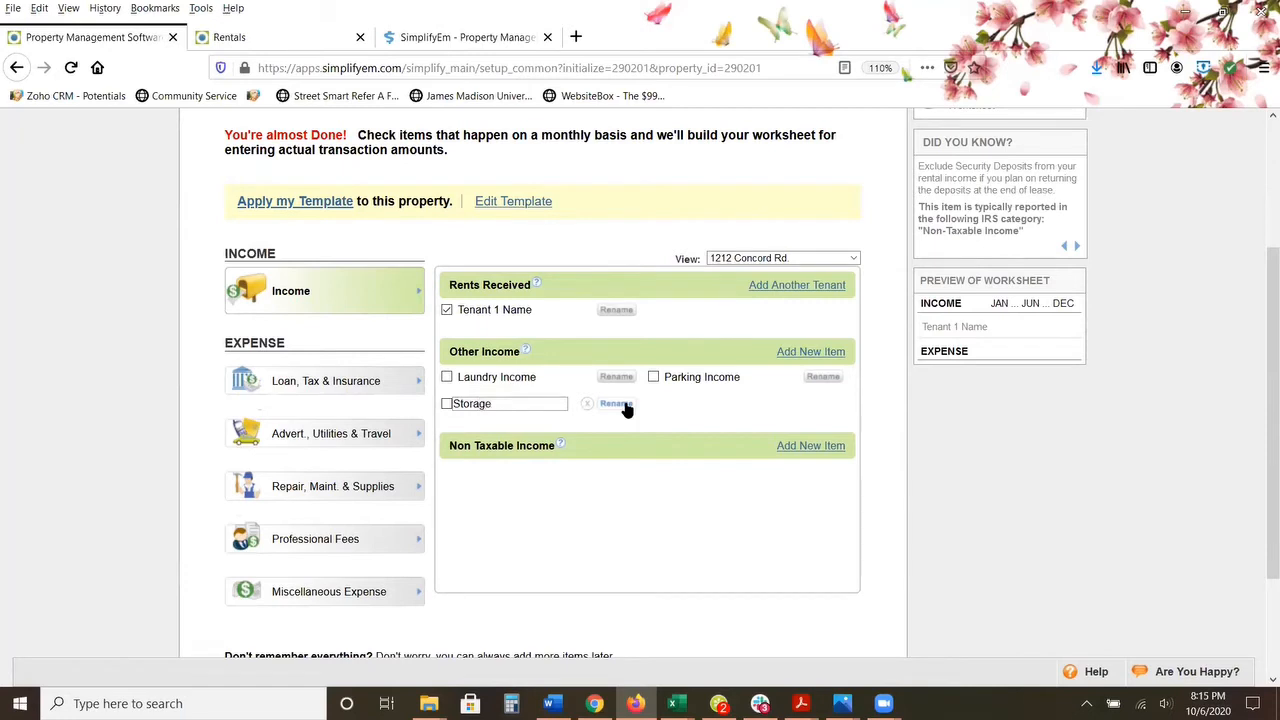
{"action": "left_click", "coordinate": [622, 405]}
Step: Include the primary loan as Principal & Interest in the expenses, together with property insurance and property tax
{"action": "left_click", "coordinate": [318, 385]}
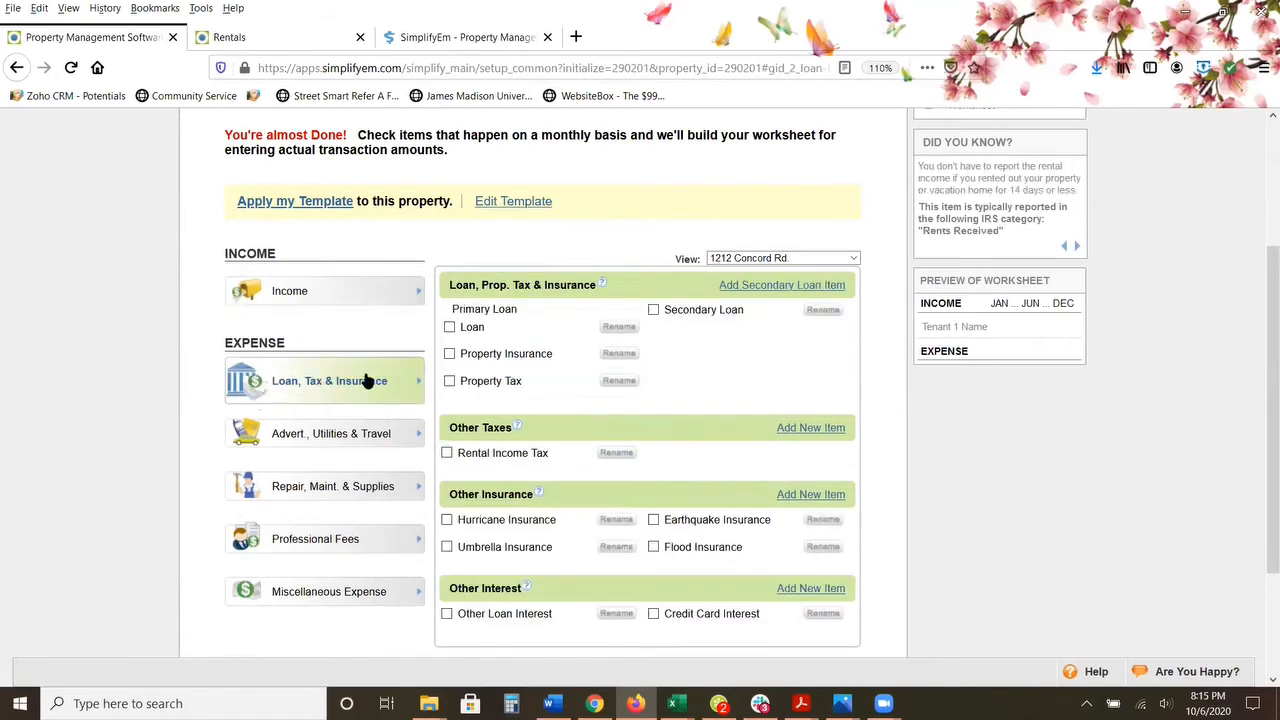
{"action": "left_click", "coordinate": [451, 328]}
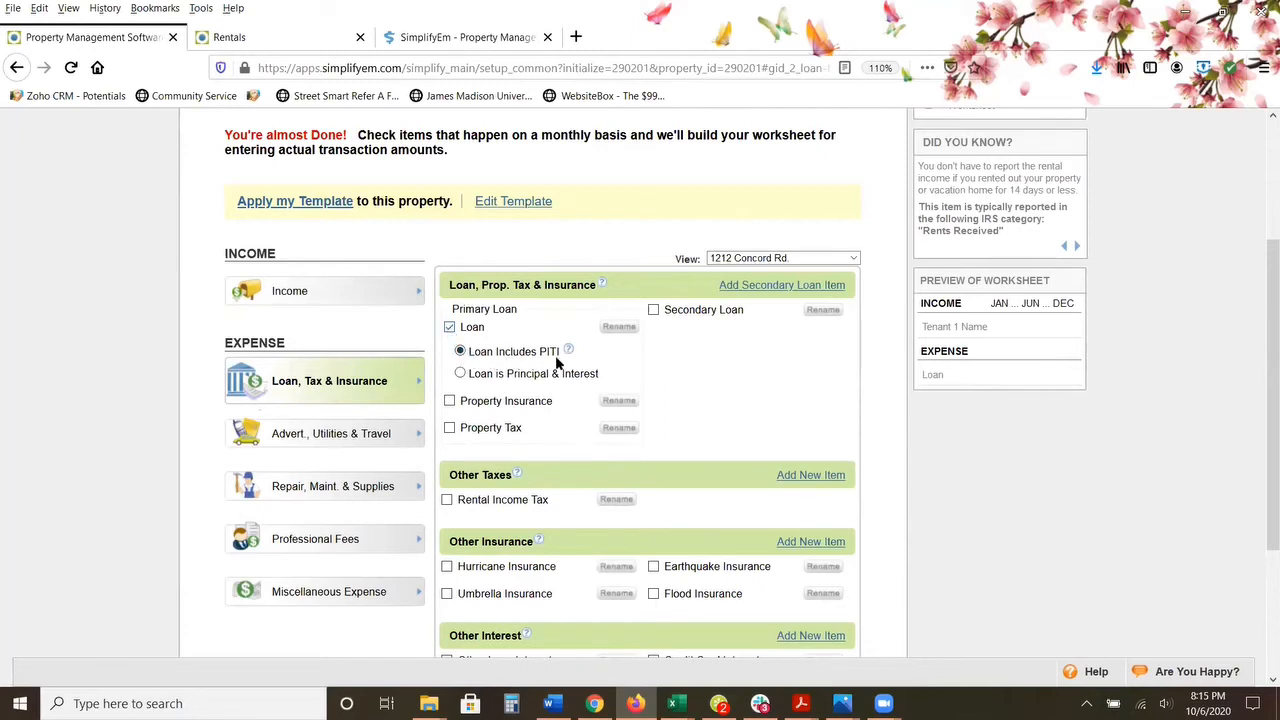
{"action": "left_click", "coordinate": [460, 374]}
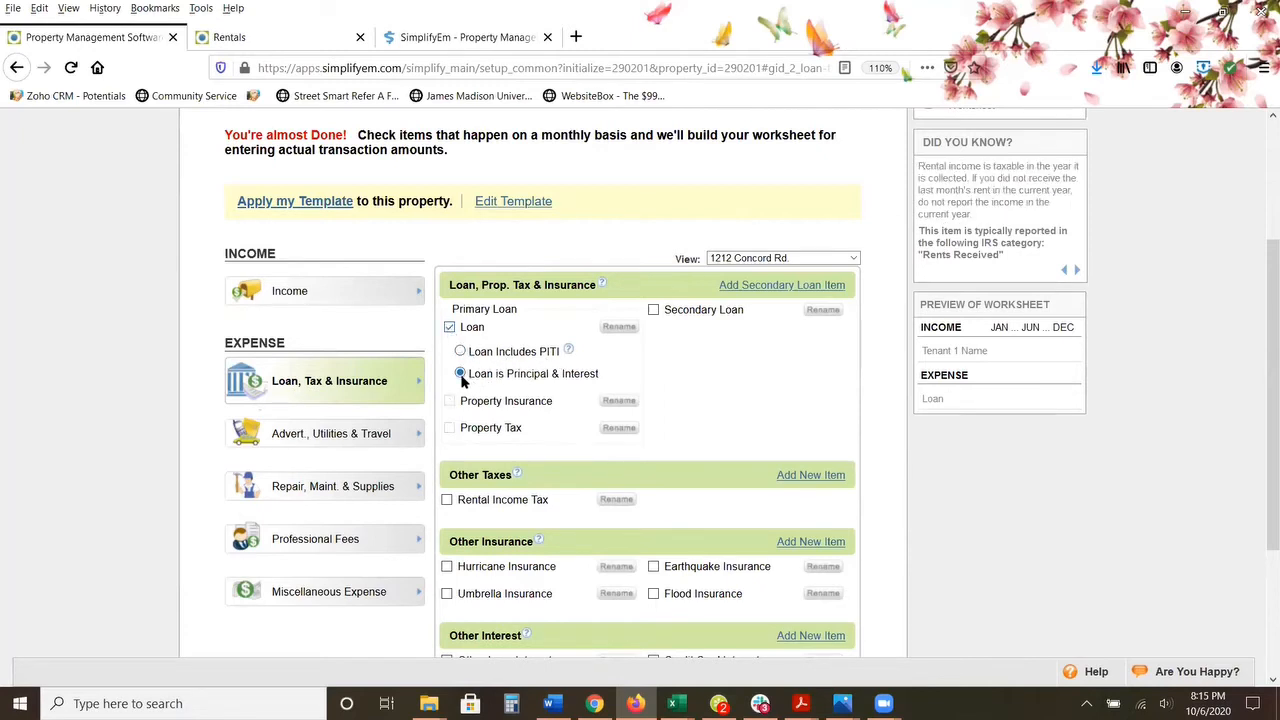
{"action": "scroll", "coordinate": [615, 415], "scroll_direction": "down", "scroll_amount": 4}
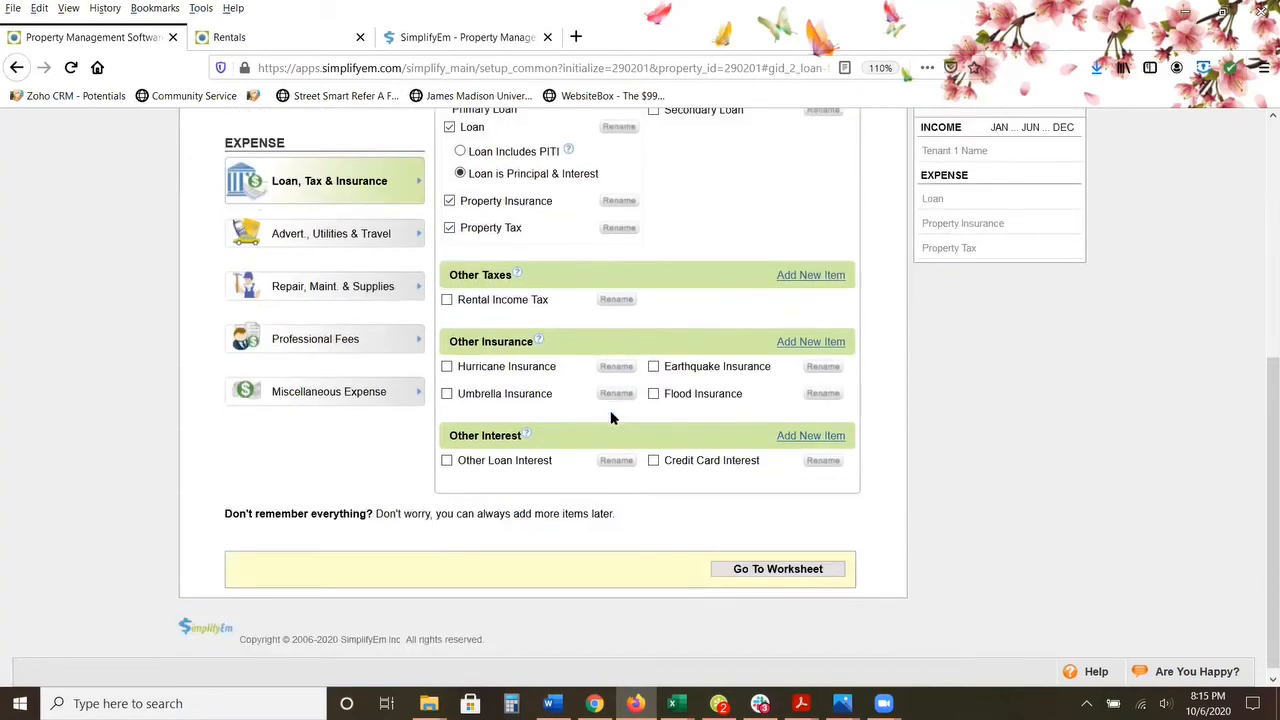
{"action": "scroll", "coordinate": [455, 200], "scroll_direction": "up", "scroll_amount": 1}
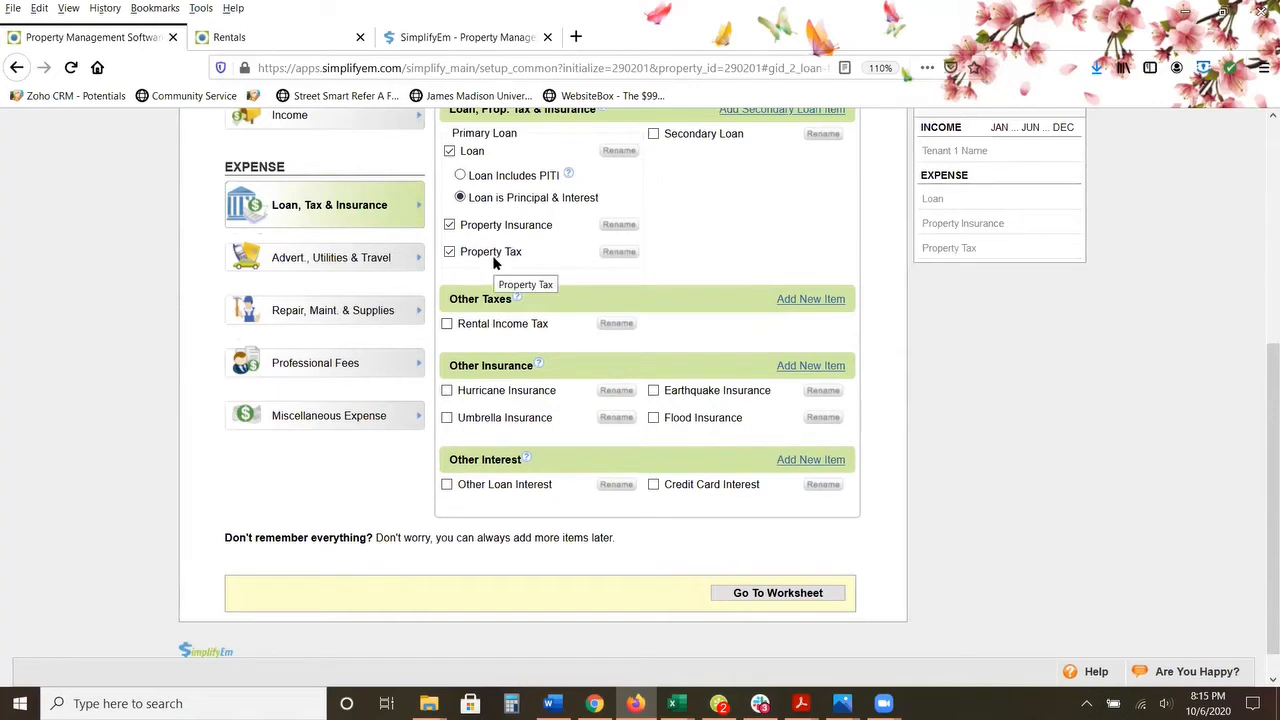
Step: Include the Garbage Collection and Water utilities and the Gardener maintenance item in the property's expenses
{"action": "left_click", "coordinate": [314, 257]}
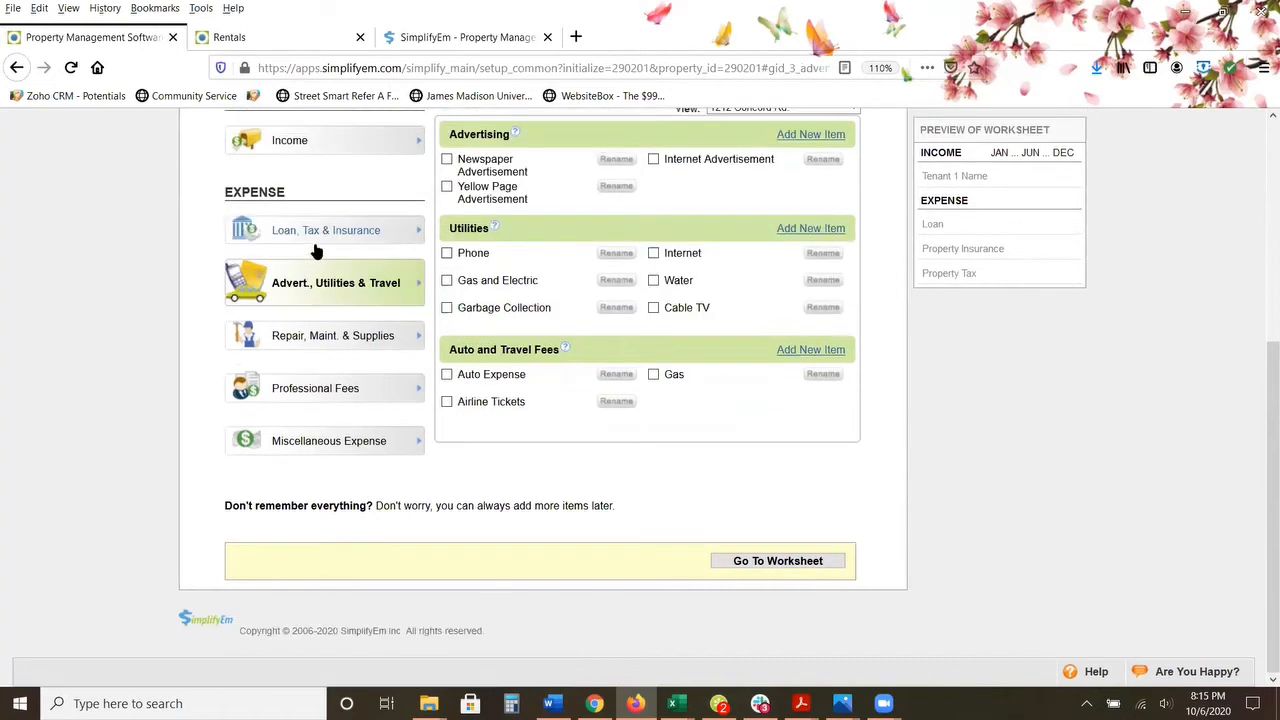
{"action": "scroll", "coordinate": [470, 310], "scroll_direction": "up", "scroll_amount": 2}
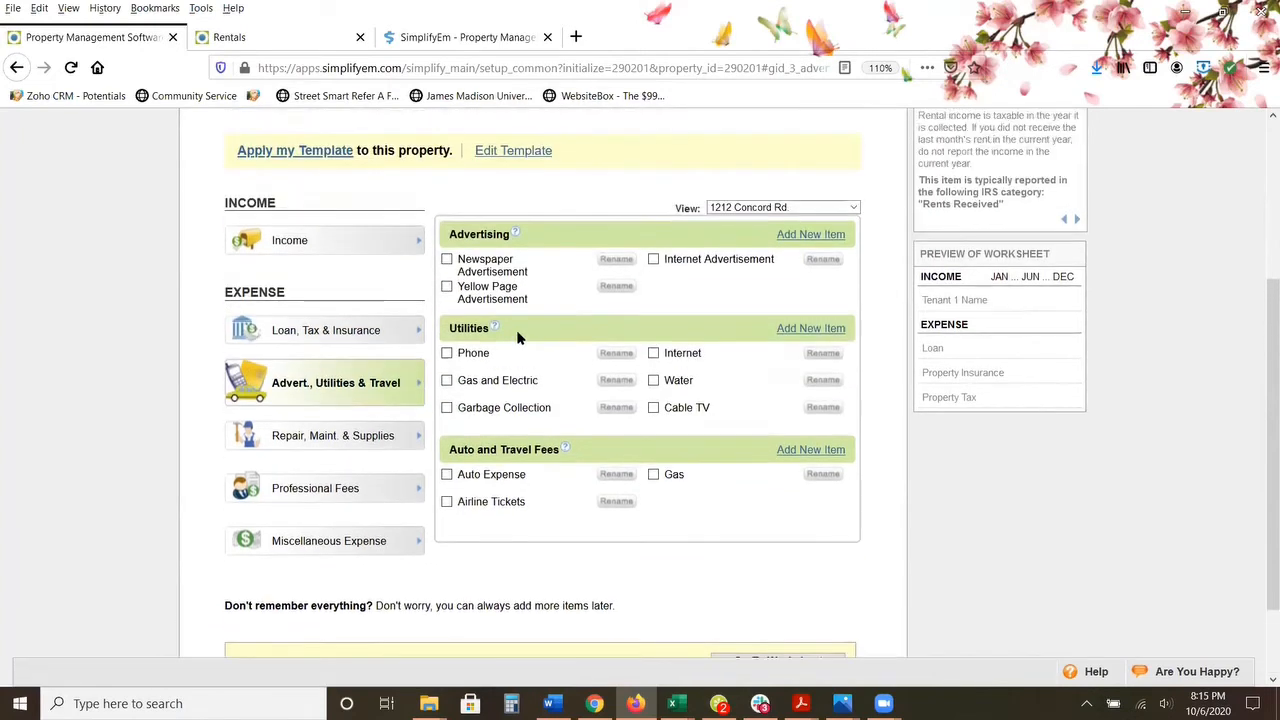
{"action": "left_click", "coordinate": [448, 406]}
{"action": "left_click", "coordinate": [655, 380]}
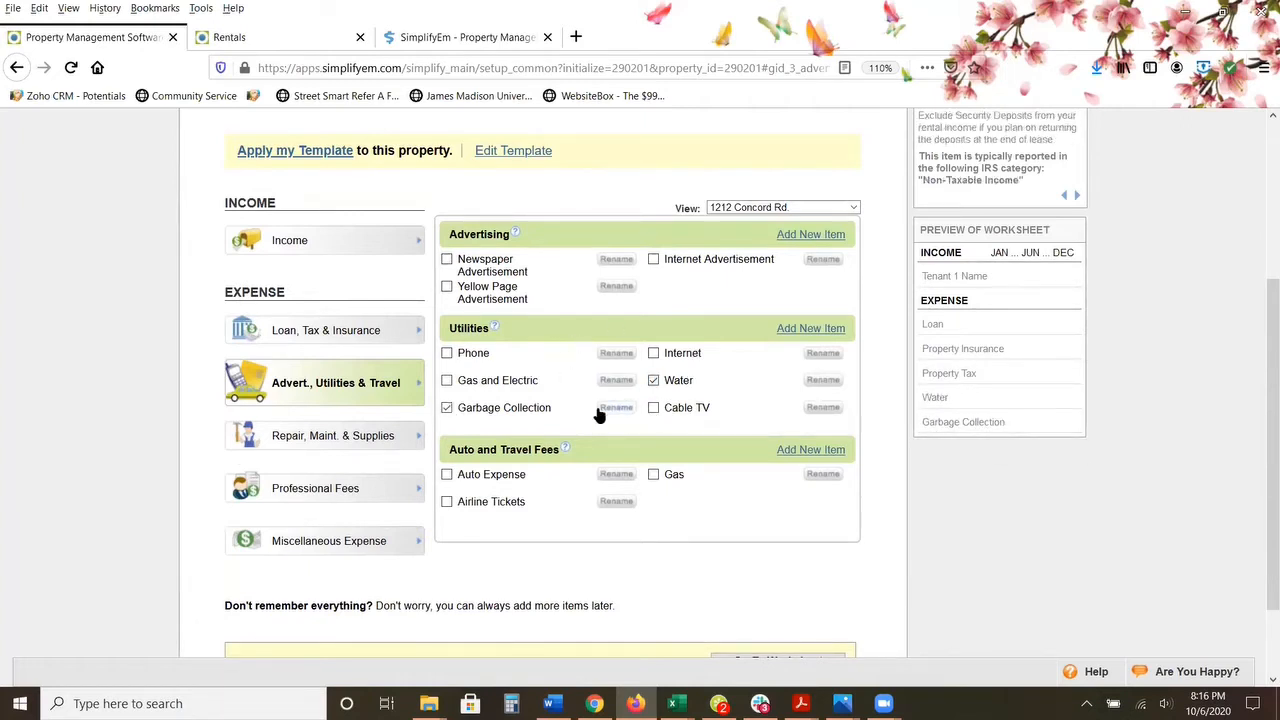
{"action": "left_click", "coordinate": [331, 440]}
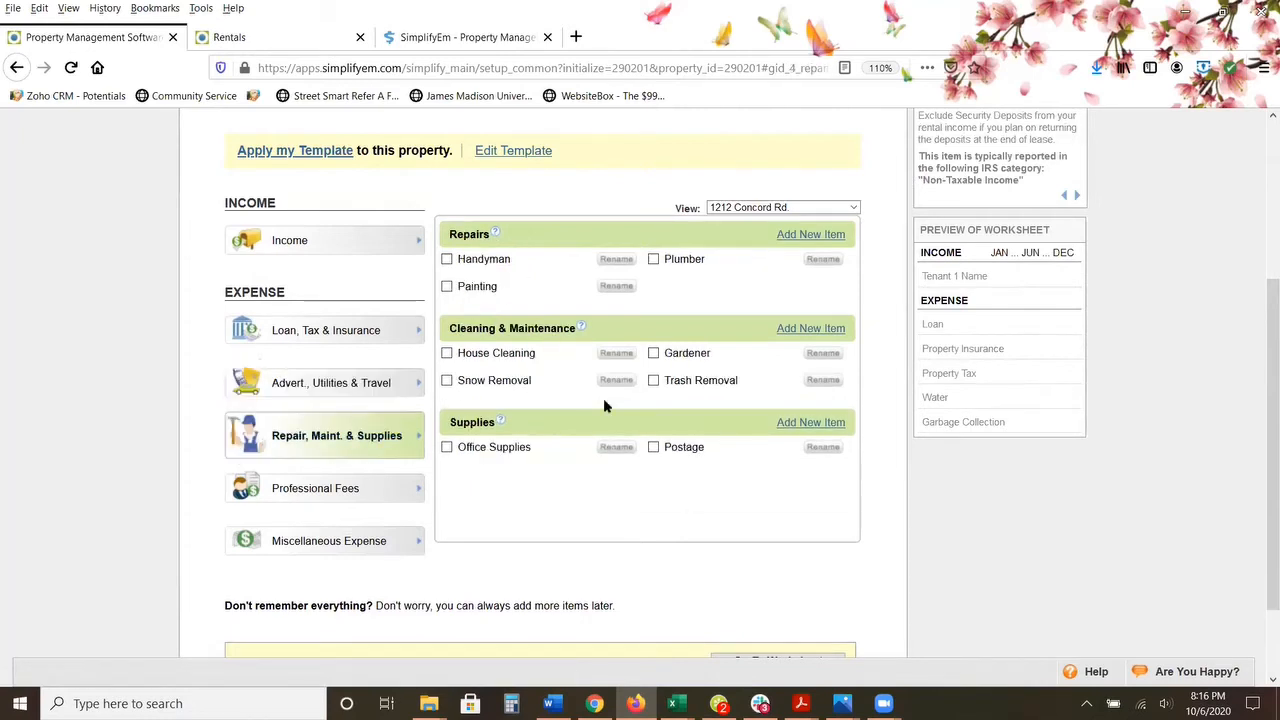
{"action": "left_click", "coordinate": [651, 356]}
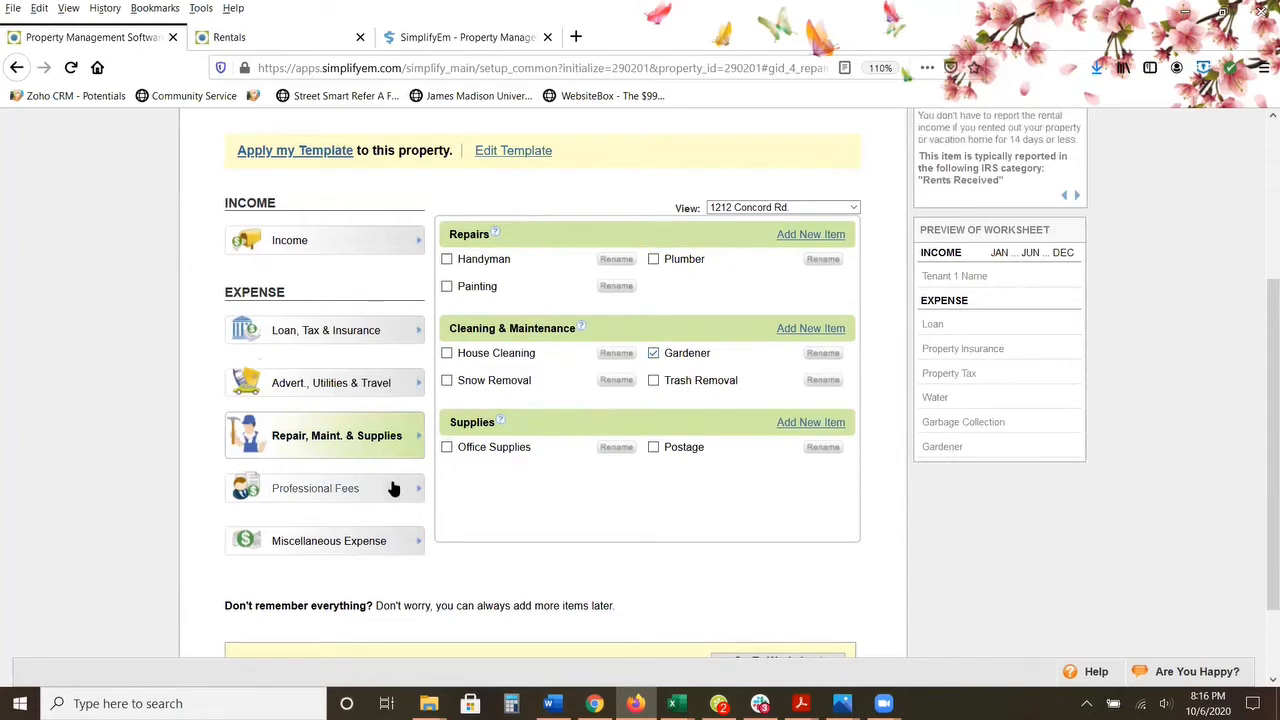
Step: Look through the professional fees and miscellaneous expense items, and proceed to the property worksheet
{"action": "left_click", "coordinate": [370, 488]}
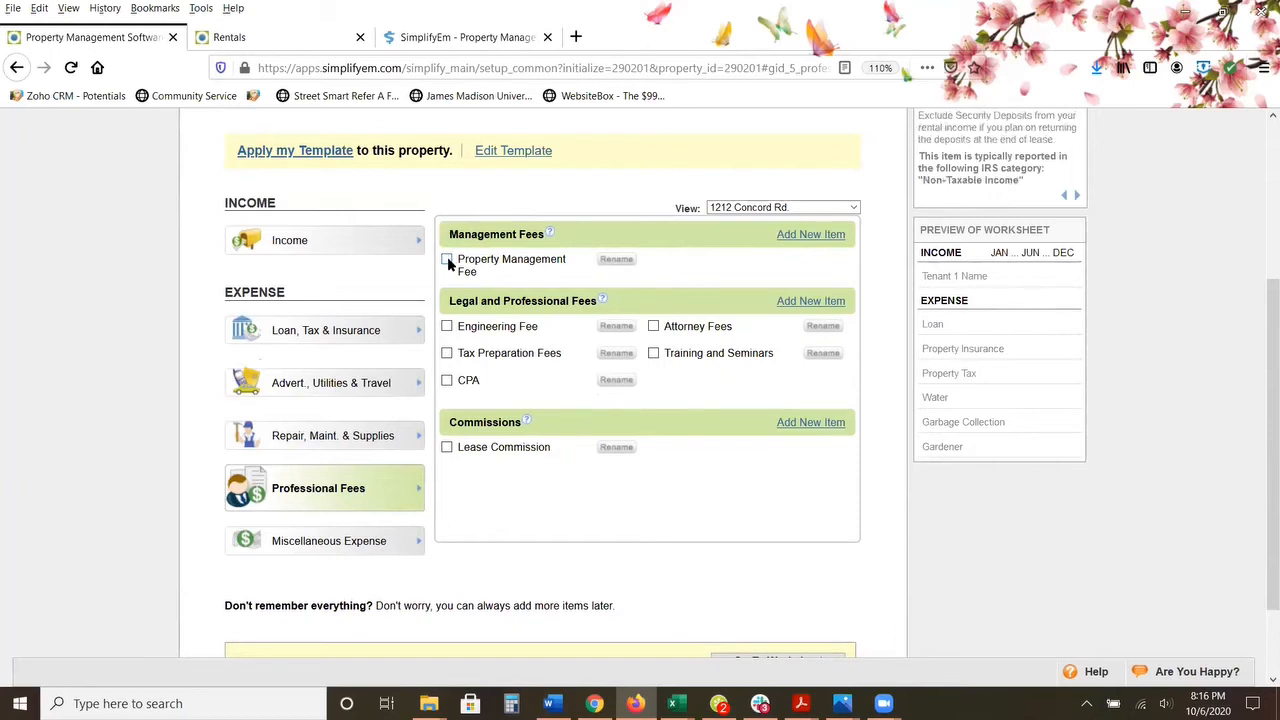
{"action": "scroll", "coordinate": [447, 262], "scroll_direction": "up", "scroll_amount": 5}
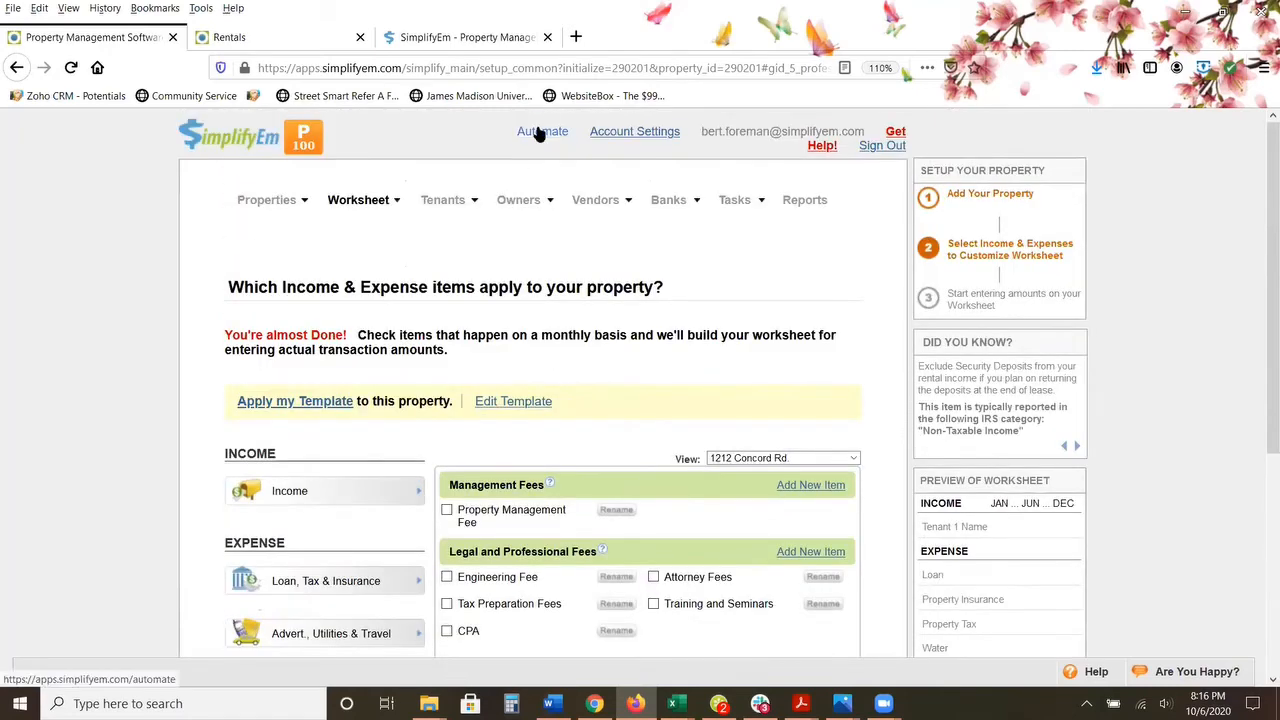
{"action": "scroll", "coordinate": [460, 309], "scroll_direction": "down", "scroll_amount": 4}
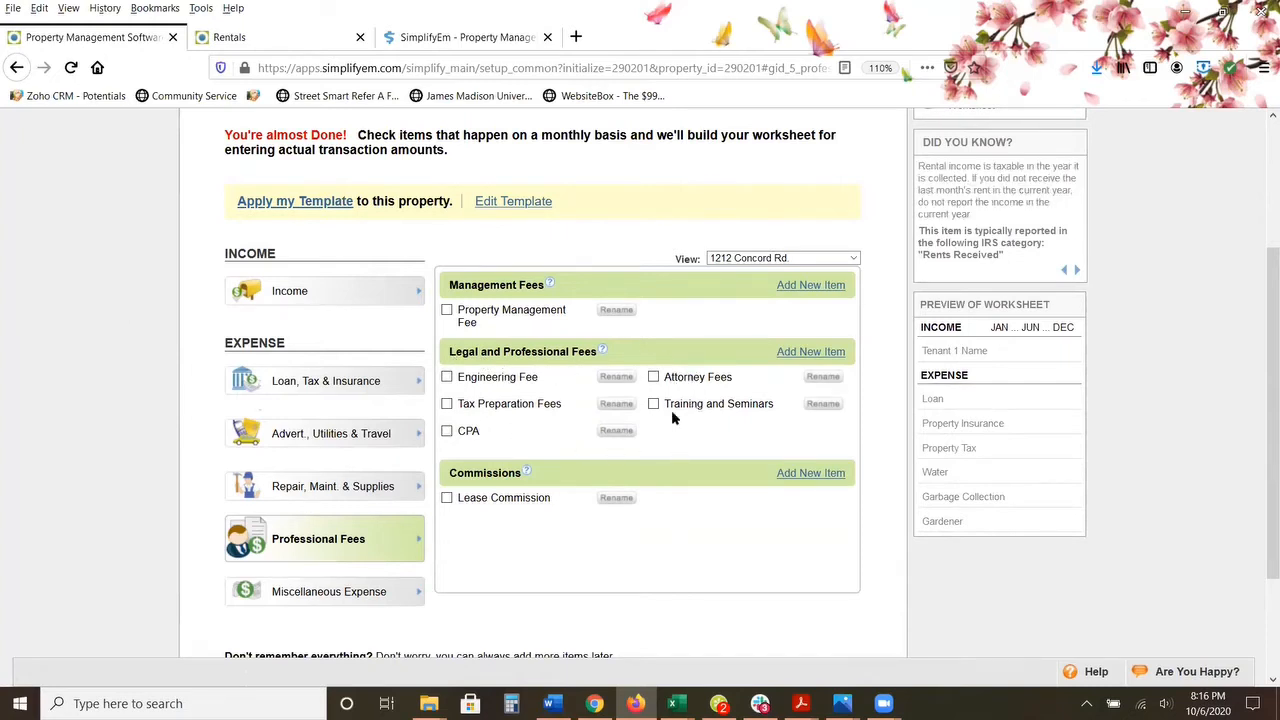
{"action": "left_click", "coordinate": [315, 593]}
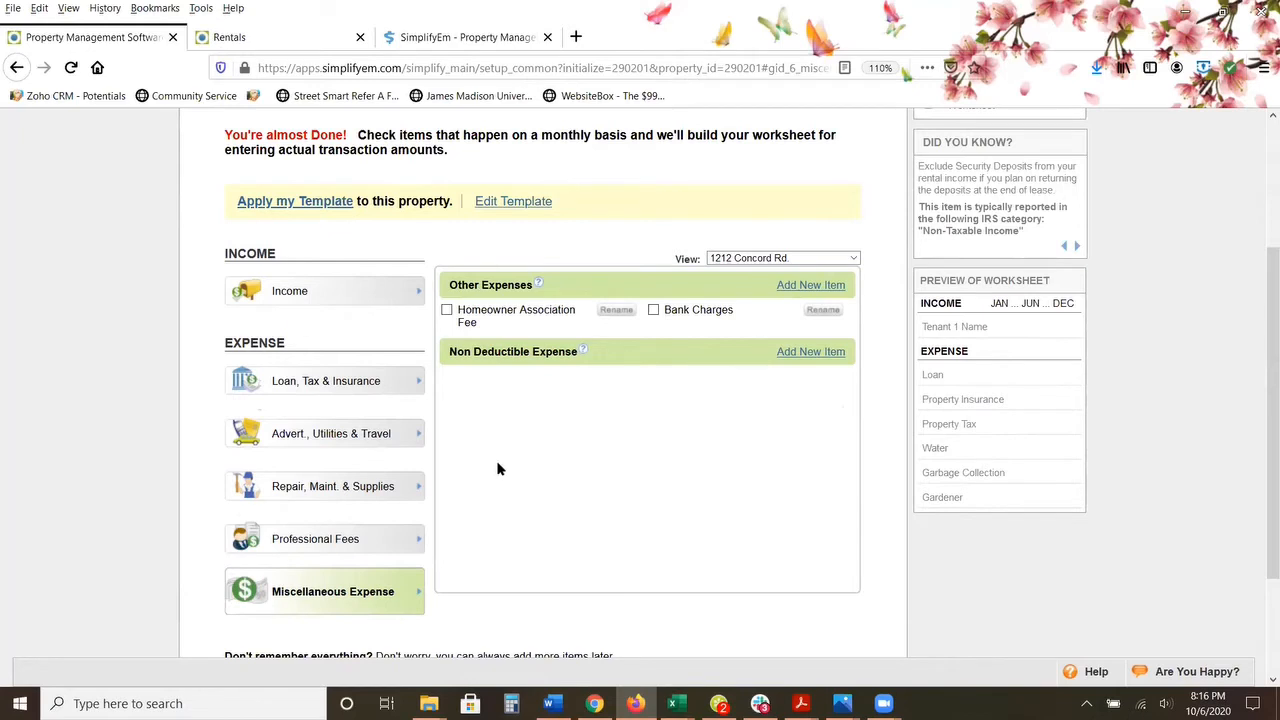
{"action": "scroll", "coordinate": [495, 465], "scroll_direction": "down", "scroll_amount": 3}
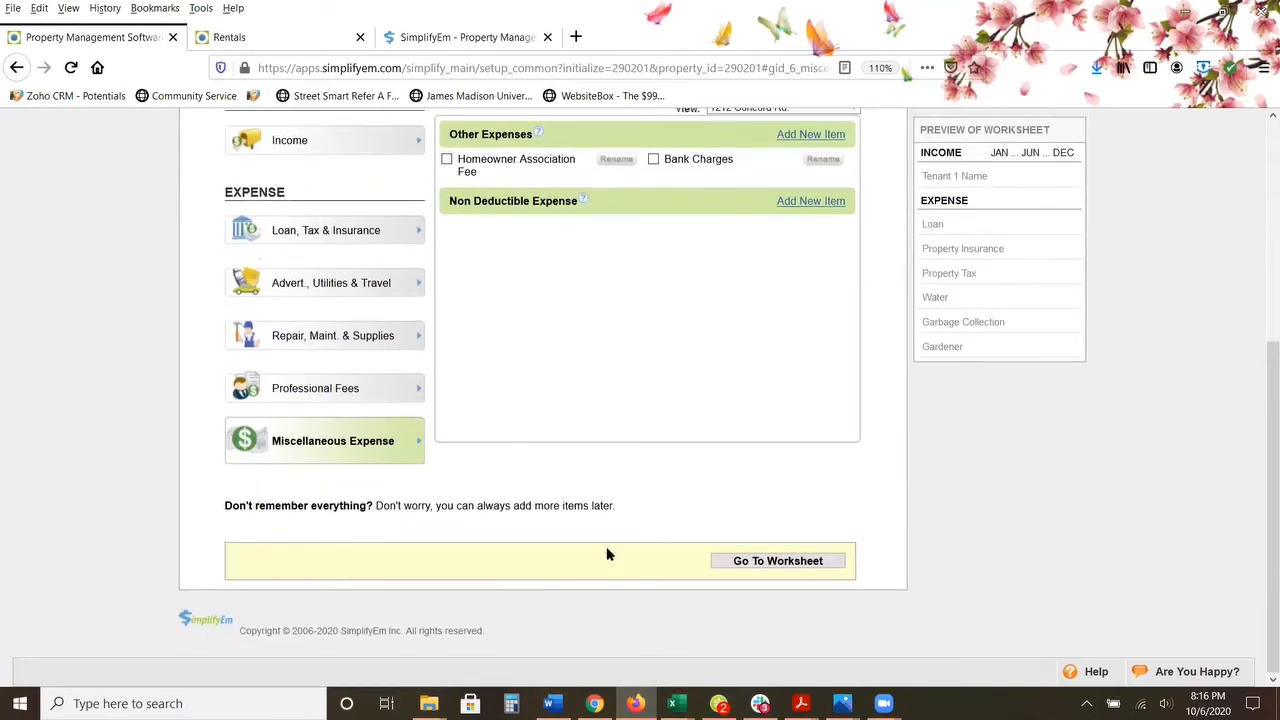
{"action": "left_click", "coordinate": [786, 563]}
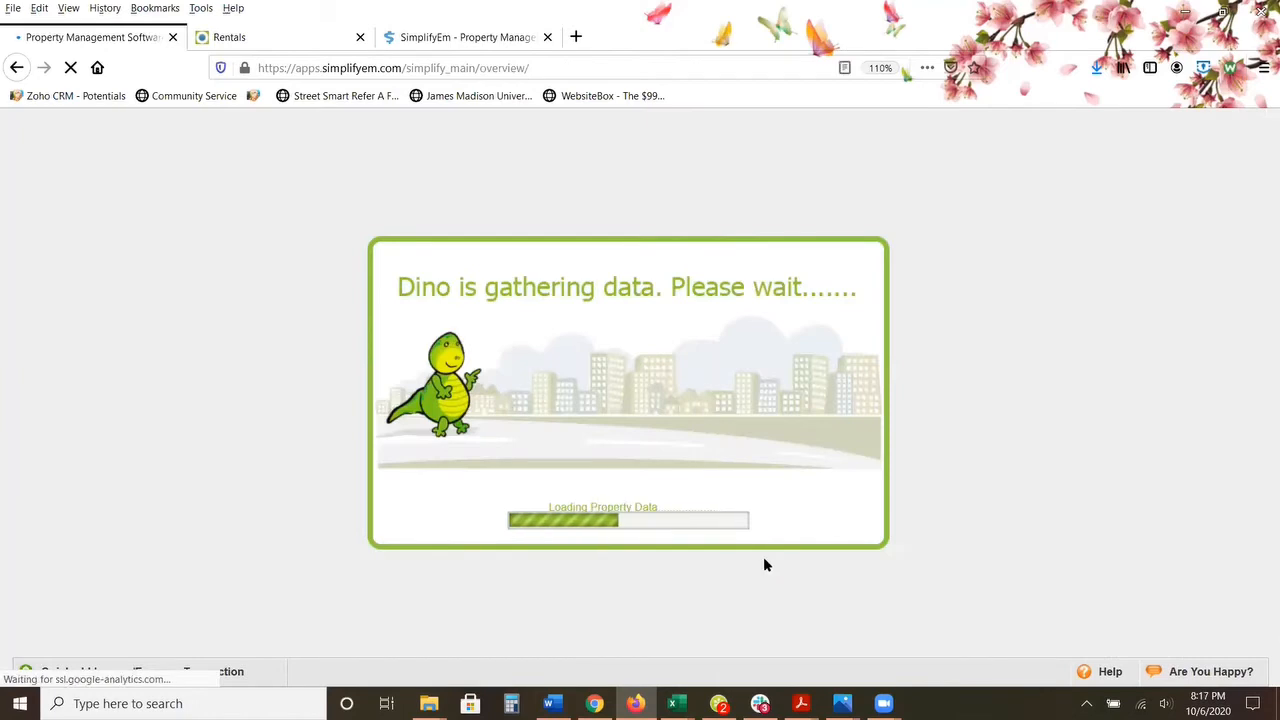
Step: Review the new property's worksheet and the list of properties that can be viewed
{"action": "scroll", "coordinate": [31, 309], "scroll_direction": "down", "scroll_amount": 2}
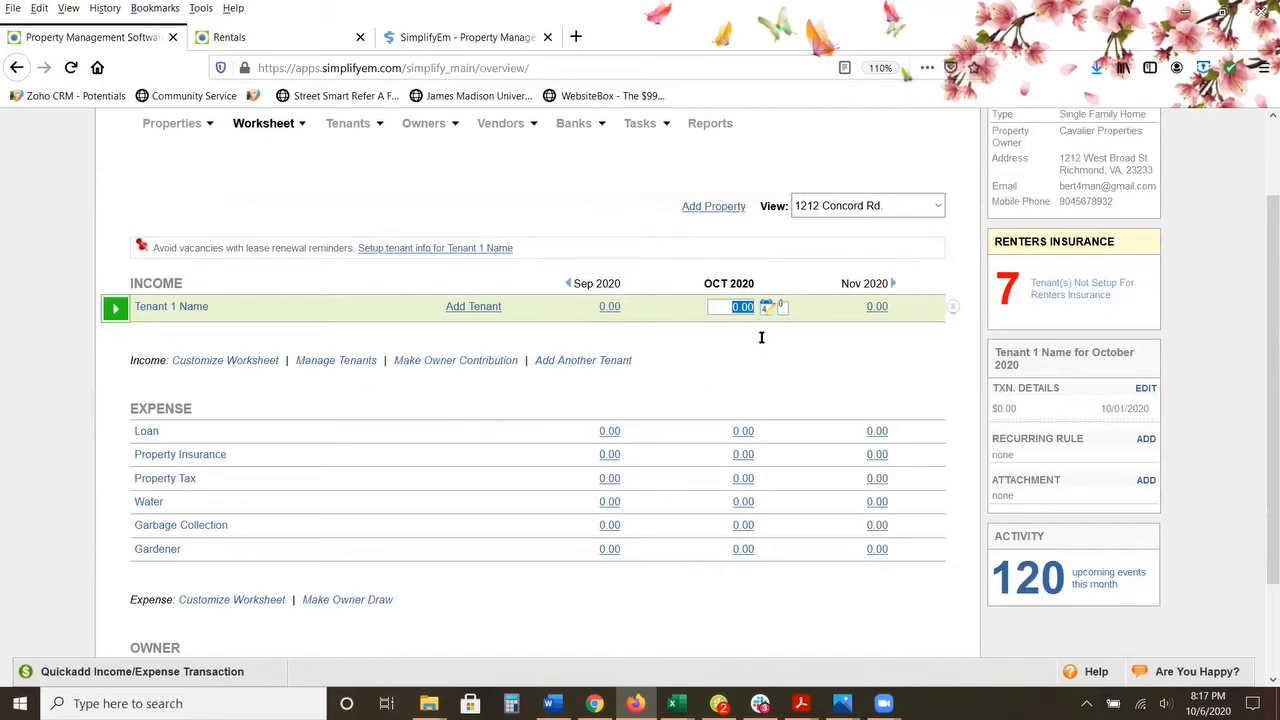
{"action": "left_click", "coordinate": [277, 128]}
{"action": "mouse_move", "coordinate": [281, 133]}
{"action": "left_click", "coordinate": [930, 212]}
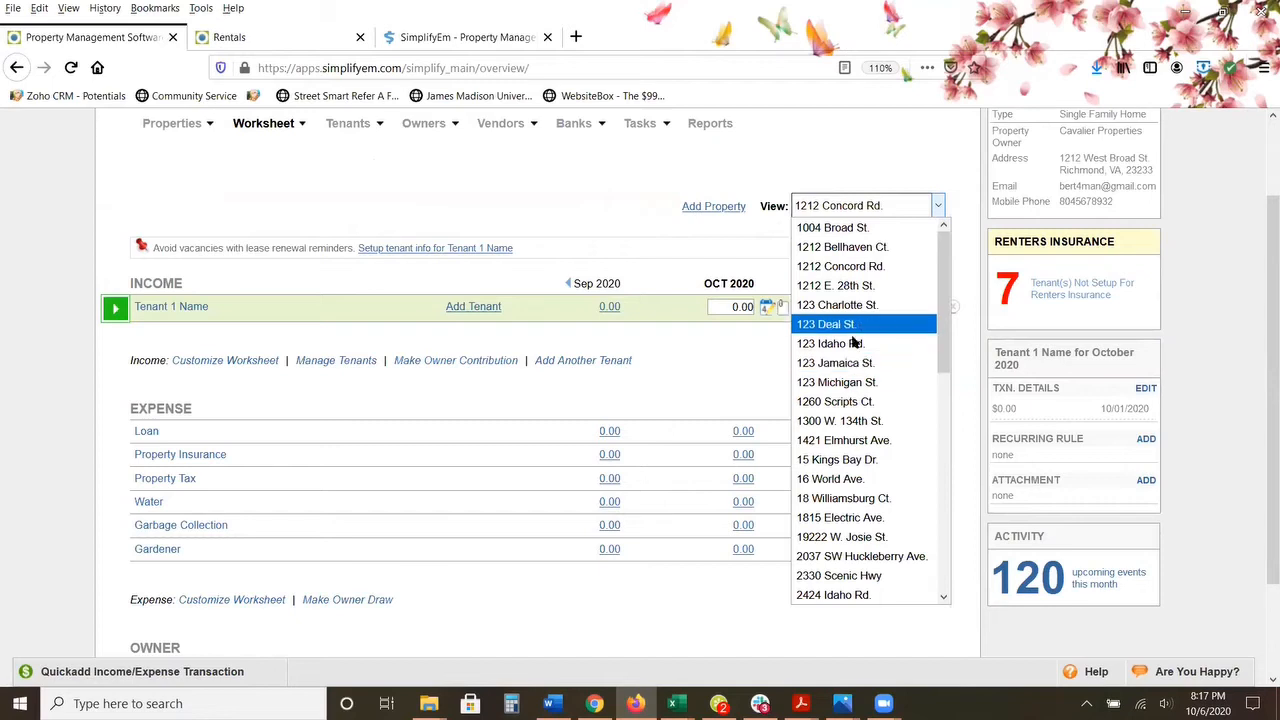
{"action": "left_click", "coordinate": [578, 182]}
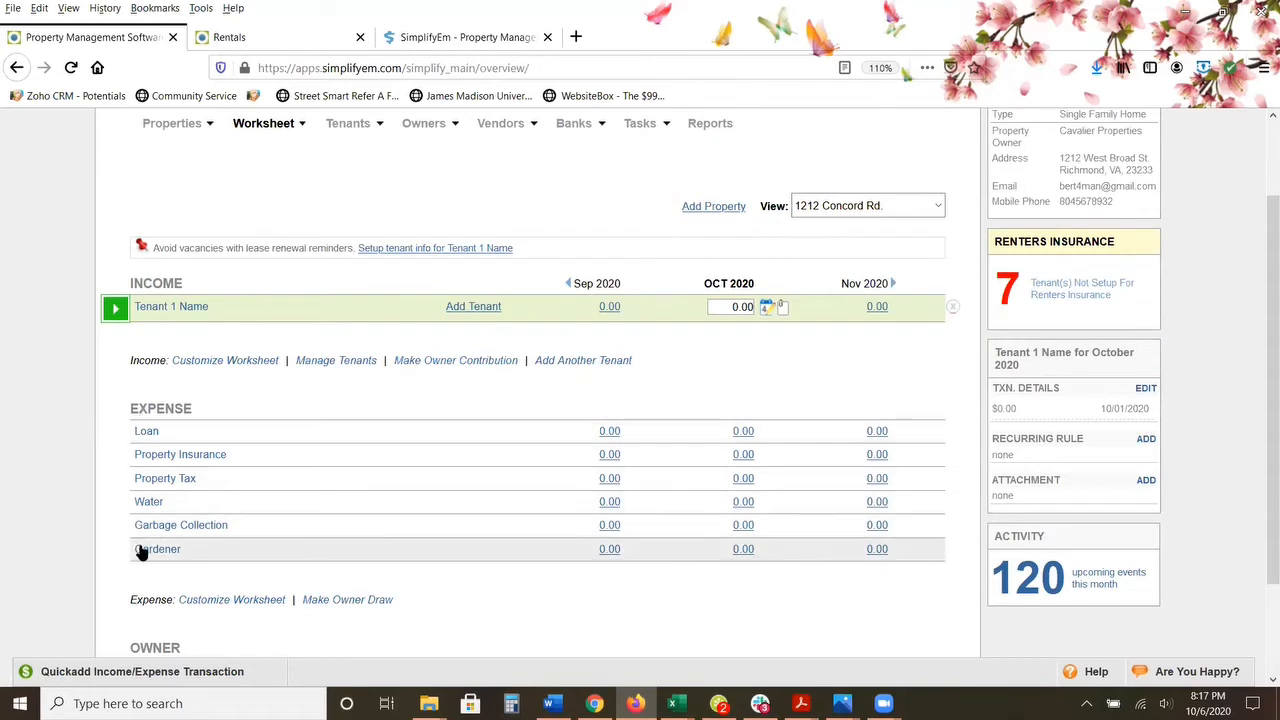
Step: Start adding a tenant from the property's income worksheet and enter the tenant's first and last name
{"action": "left_click", "coordinate": [580, 284]}
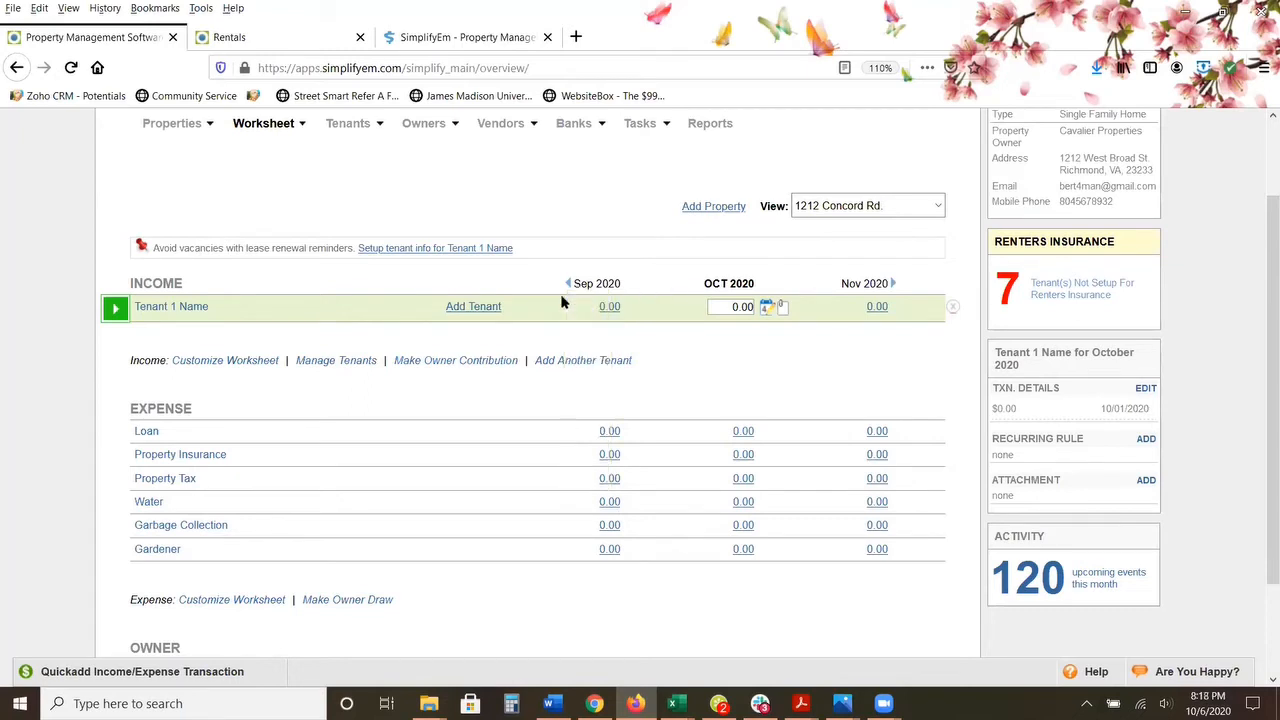
{"action": "left_click", "coordinate": [474, 307]}
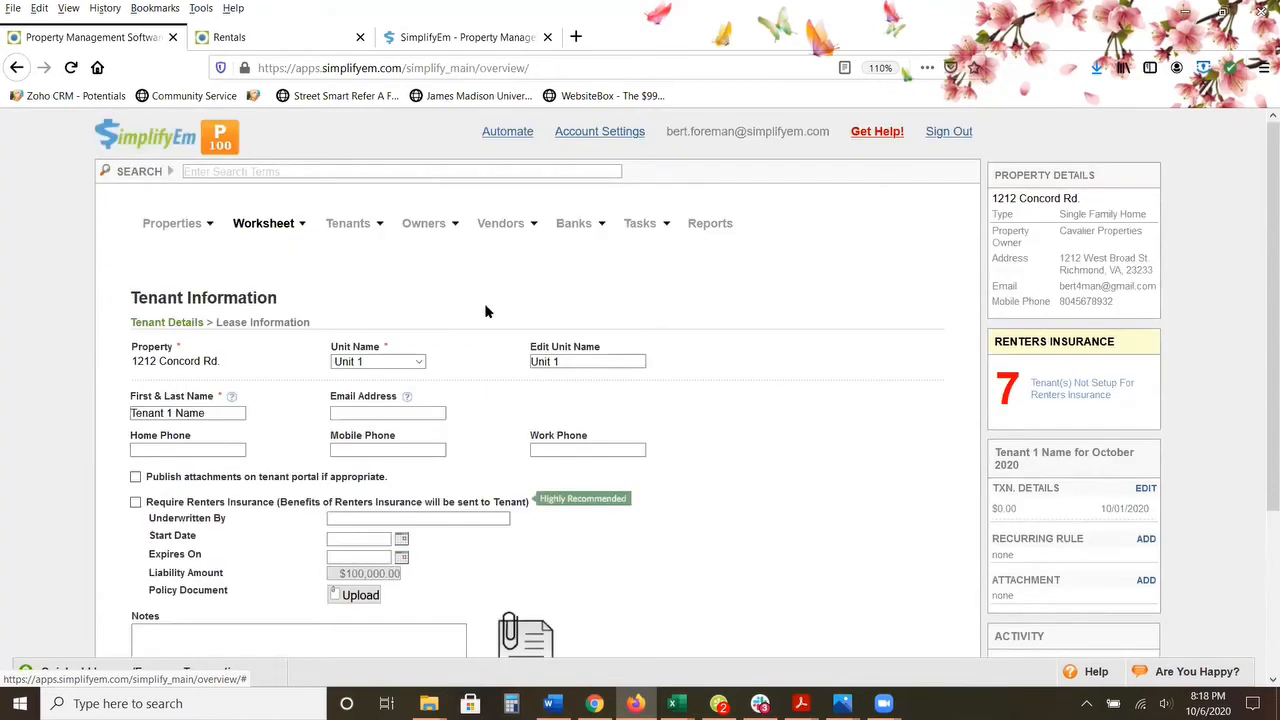
{"action": "scroll", "coordinate": [485, 312], "scroll_direction": "down", "scroll_amount": 2}
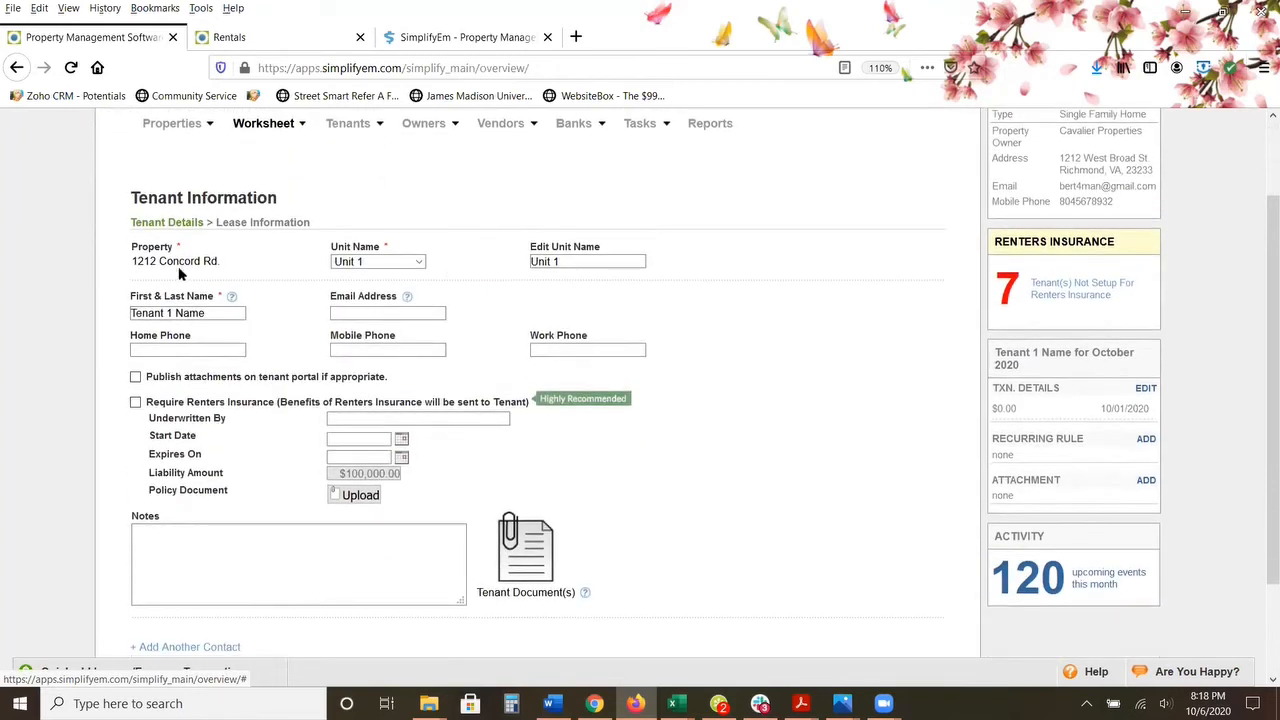
{"action": "triple_click", "coordinate": [201, 311]}
Step: Fill in the tenant's e-mail address and mobile phone number
{"action": "key", "text": "BackSpace"}
{"action": "key", "text": "BackSpace"}
{"action": "type", "text": "aol.com"}
{"action": "key", "text": "Tab"}
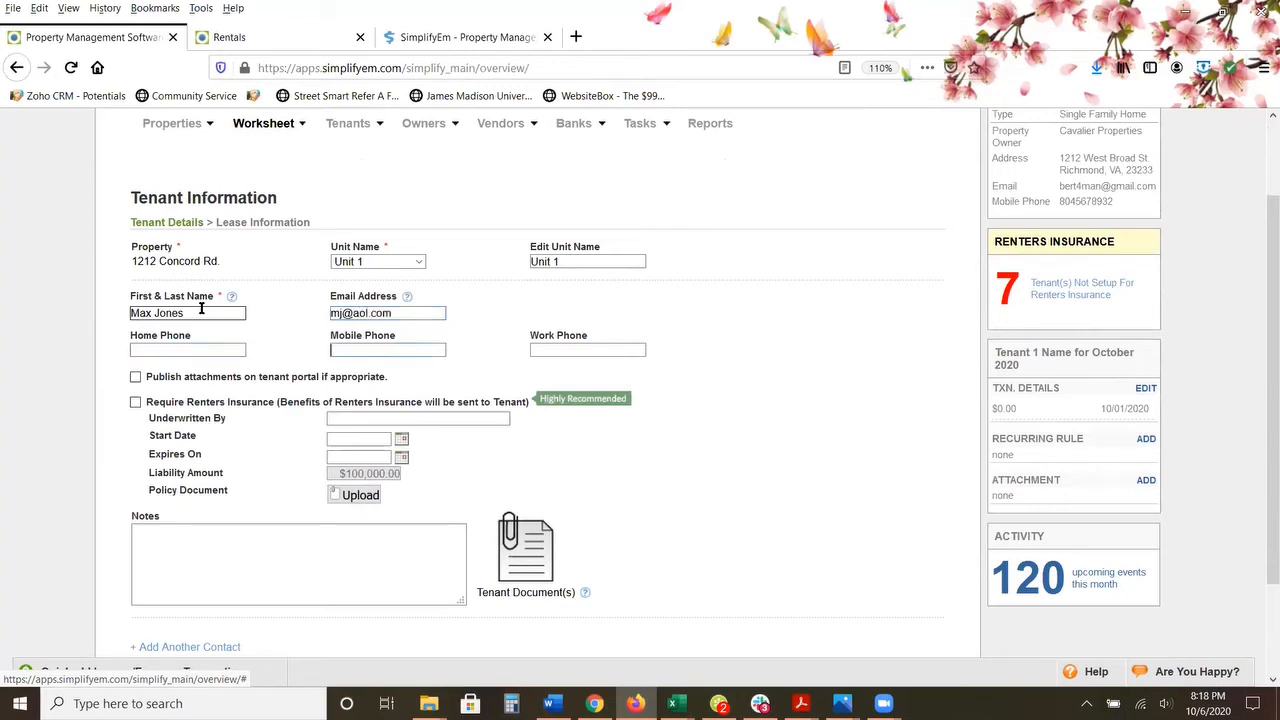
{"action": "left_click", "coordinate": [690, 486]}
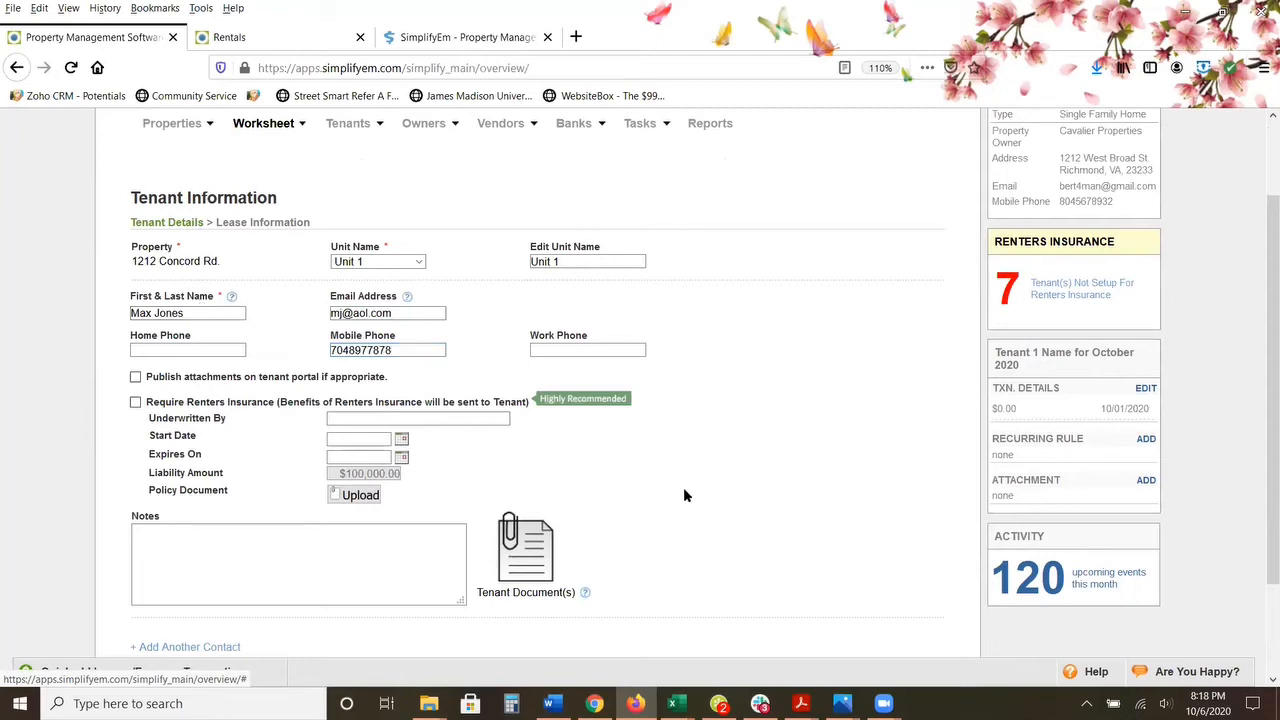
Step: View the tenant document upload dialog and close it without attaching a file
{"action": "scroll", "coordinate": [683, 495], "scroll_direction": "down", "scroll_amount": 2}
{"action": "left_click", "coordinate": [524, 462]}
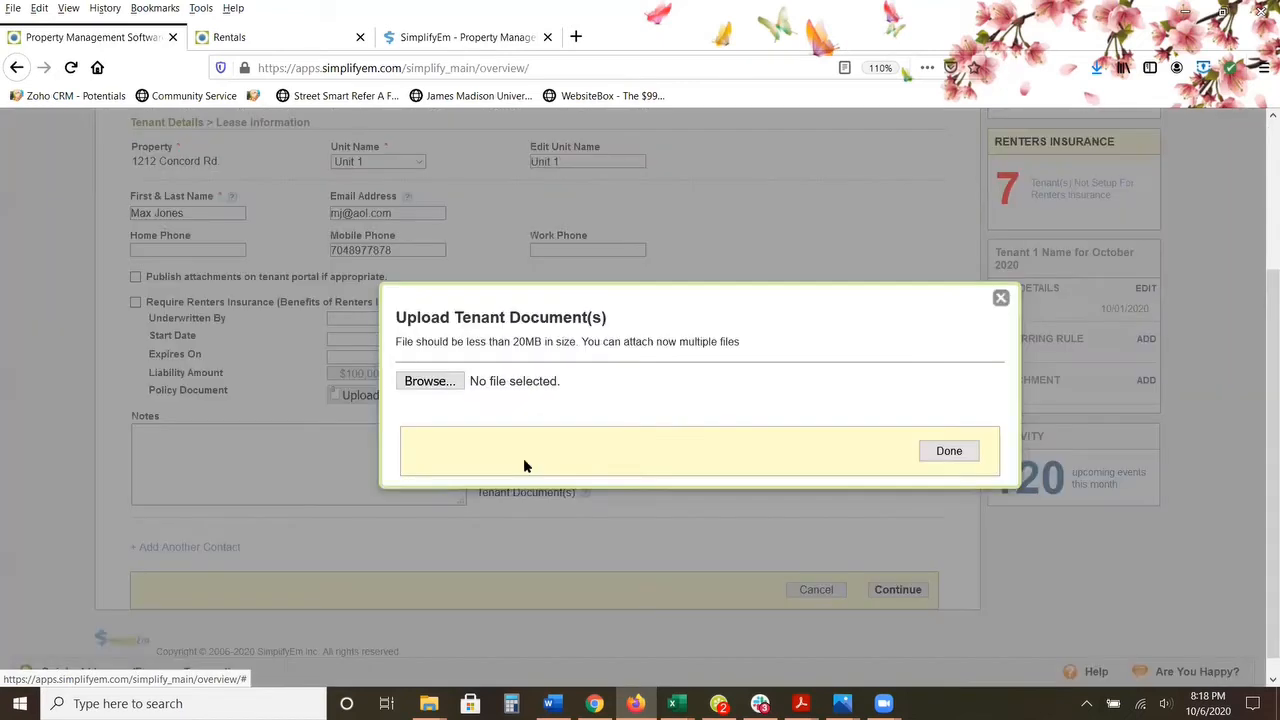
{"action": "left_click", "coordinate": [999, 302]}
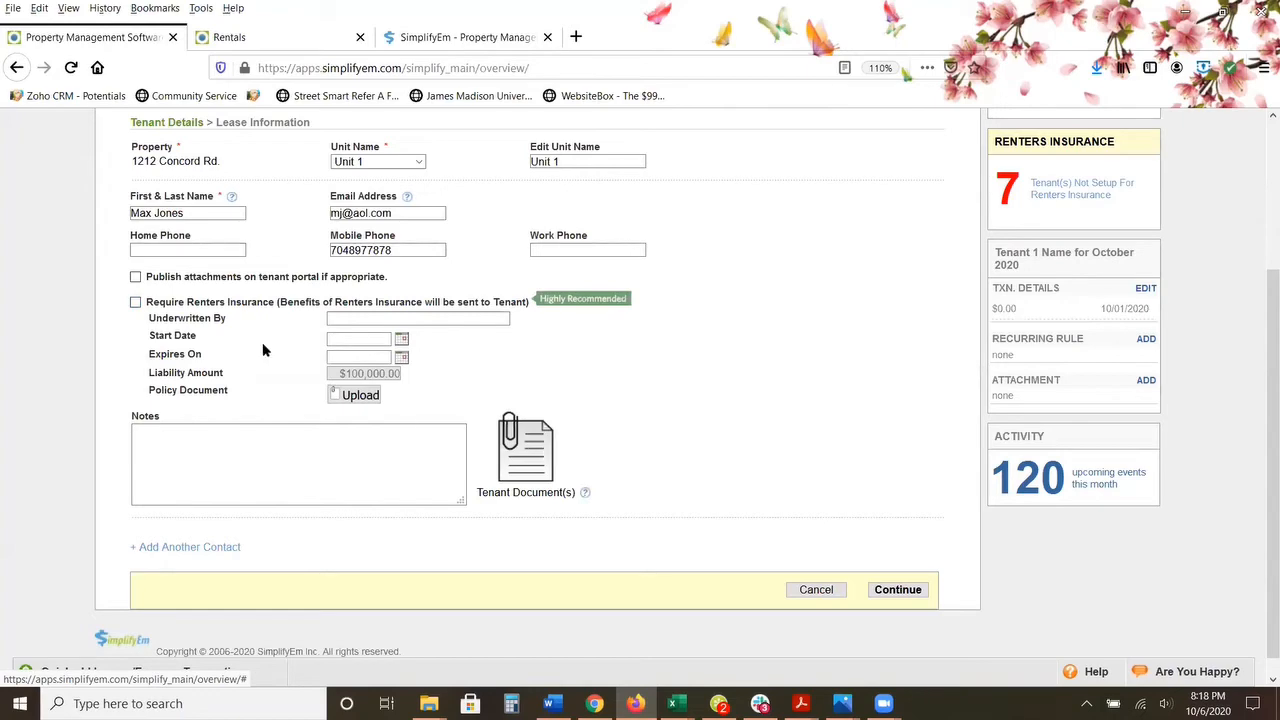
{"action": "triple_click", "coordinate": [193, 218]}
{"action": "left_click", "coordinate": [520, 450]}
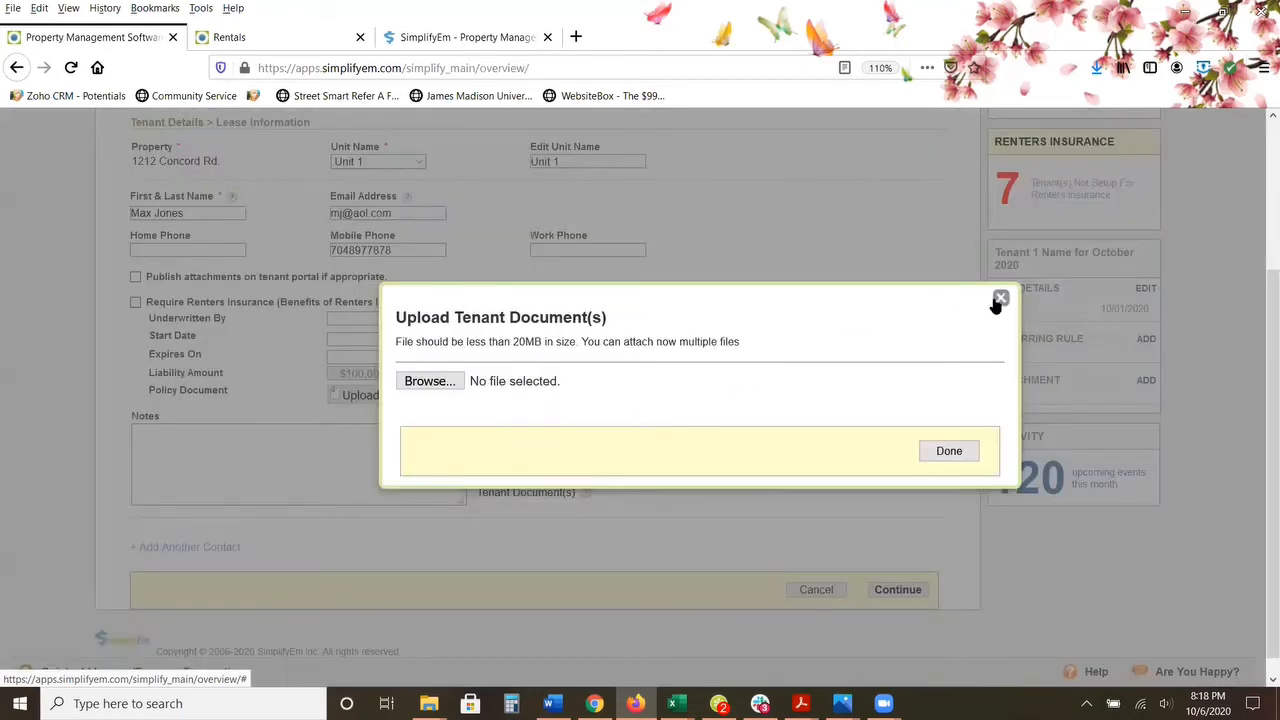
{"action": "left_click", "coordinate": [1000, 299]}
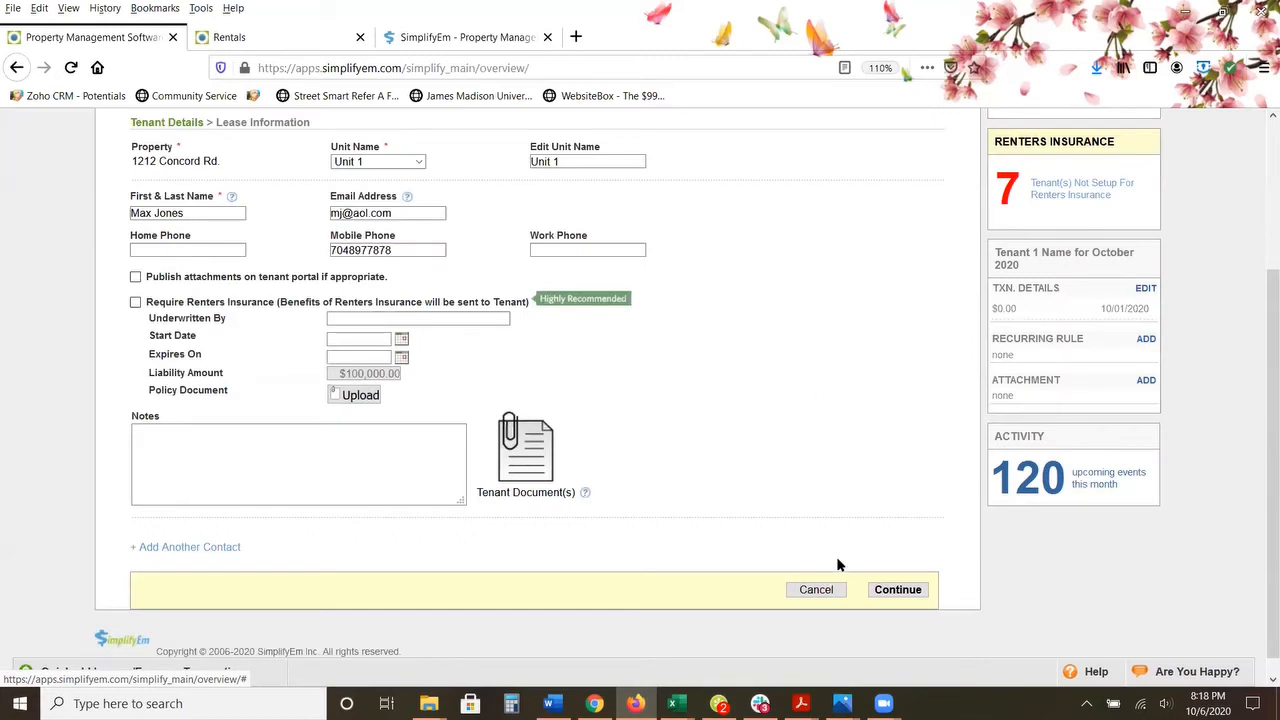
Step: Continue to the lease information and set the fixed-term lease's start date to 10/01/2020
{"action": "left_click", "coordinate": [889, 591]}
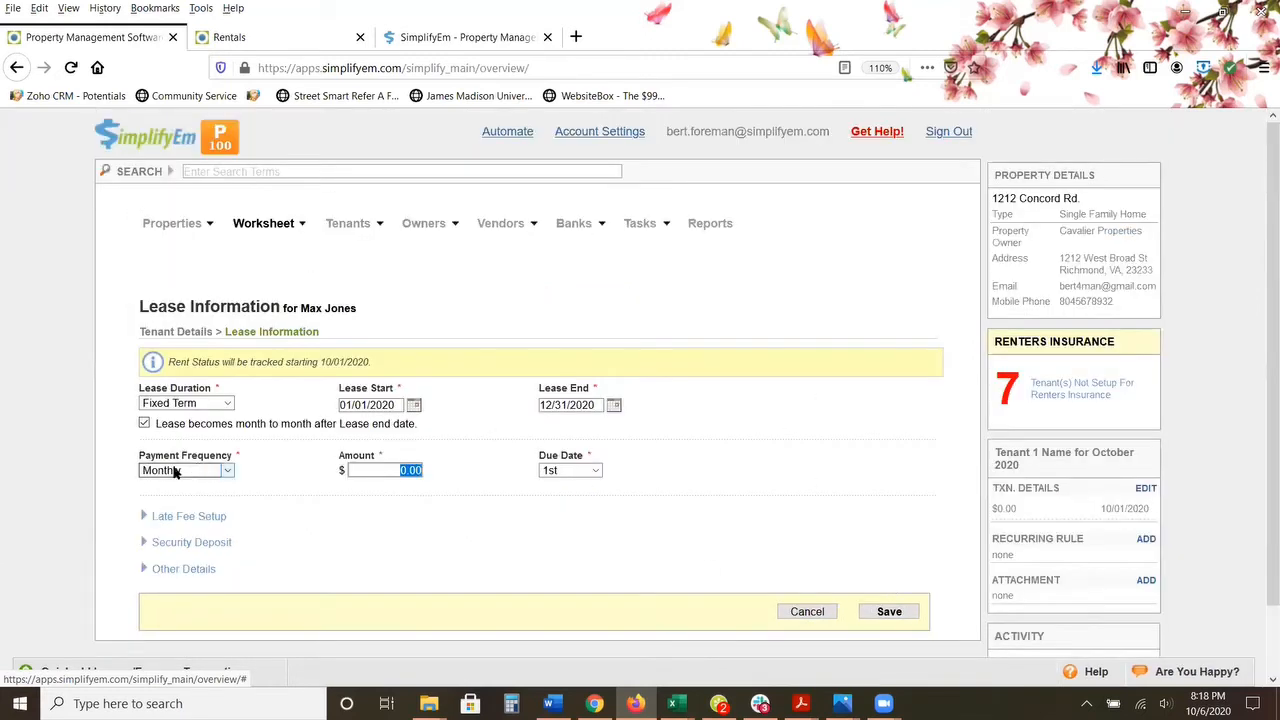
{"action": "scroll", "coordinate": [50, 482], "scroll_direction": "down", "scroll_amount": 2}
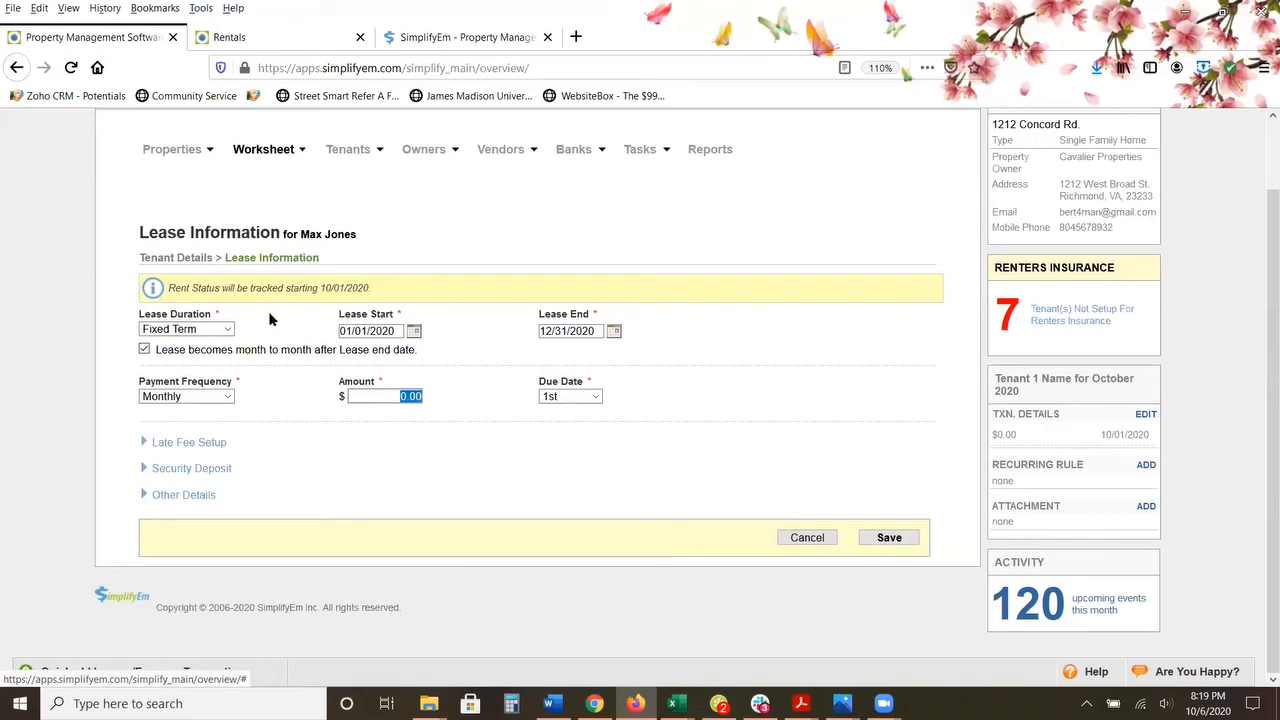
{"action": "left_click", "coordinate": [228, 328]}
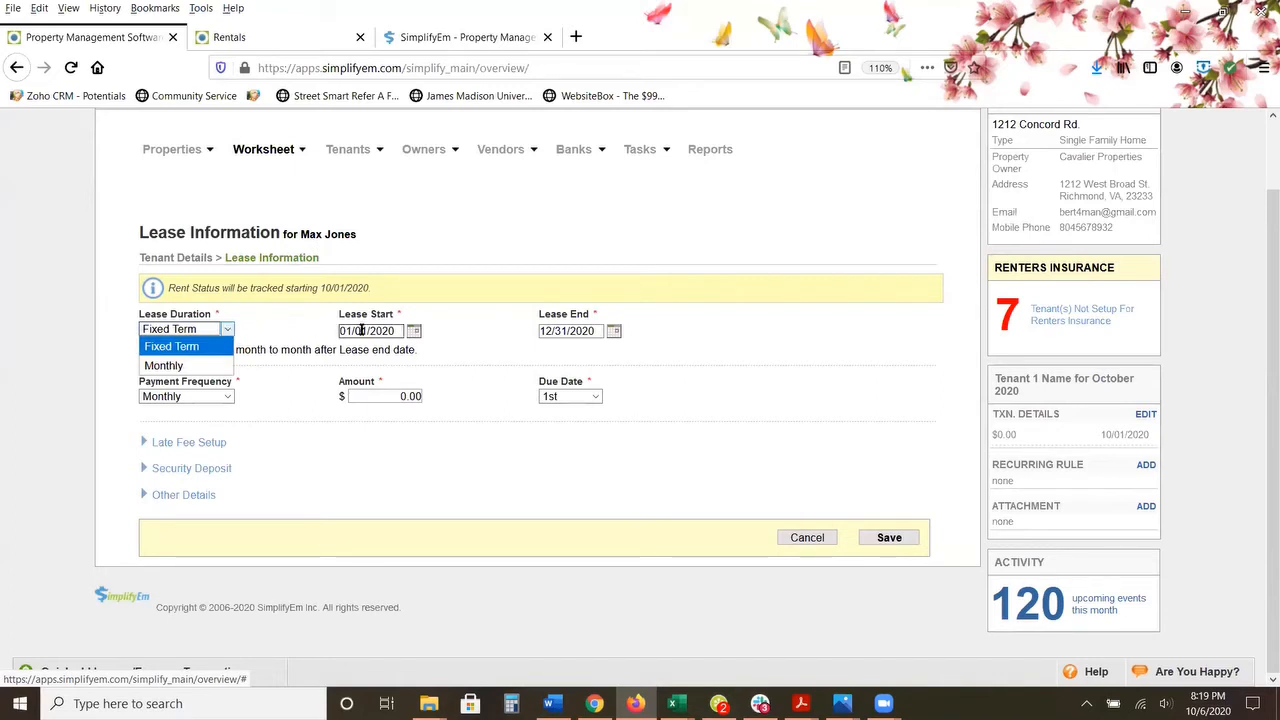
{"action": "left_click", "coordinate": [413, 331]}
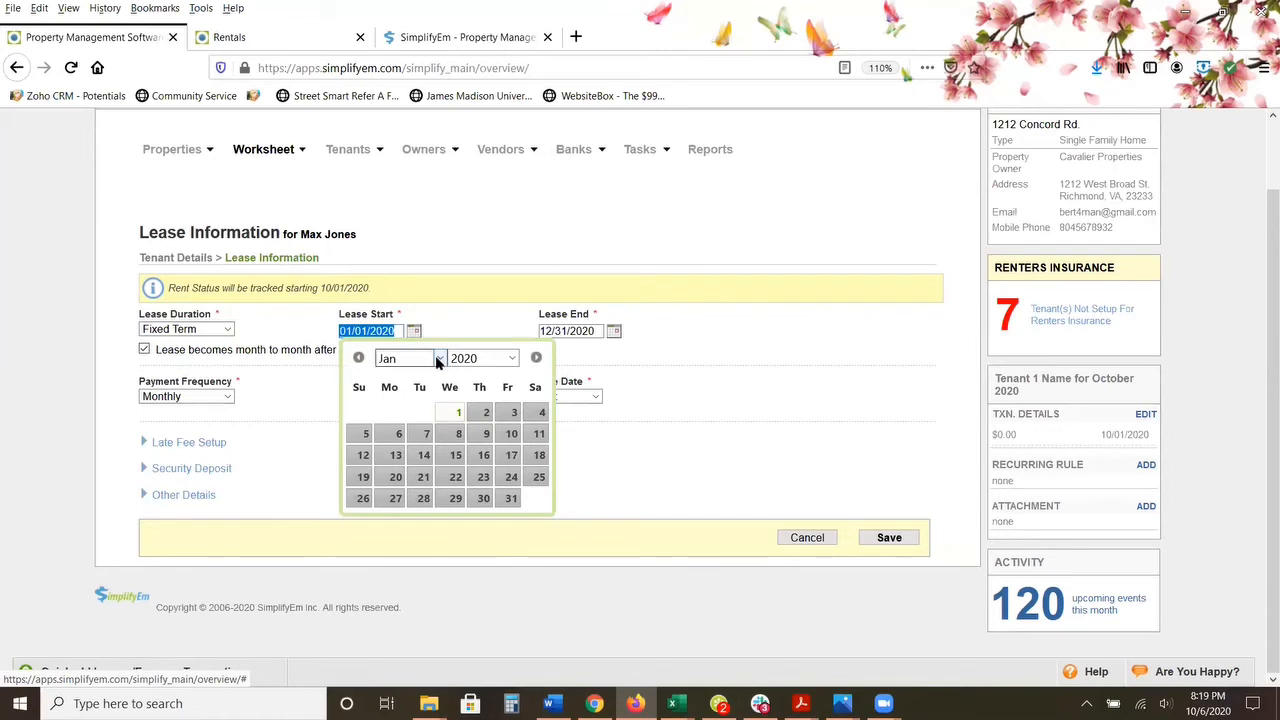
{"action": "left_click", "coordinate": [405, 358]}
{"action": "left_click", "coordinate": [424, 596]}
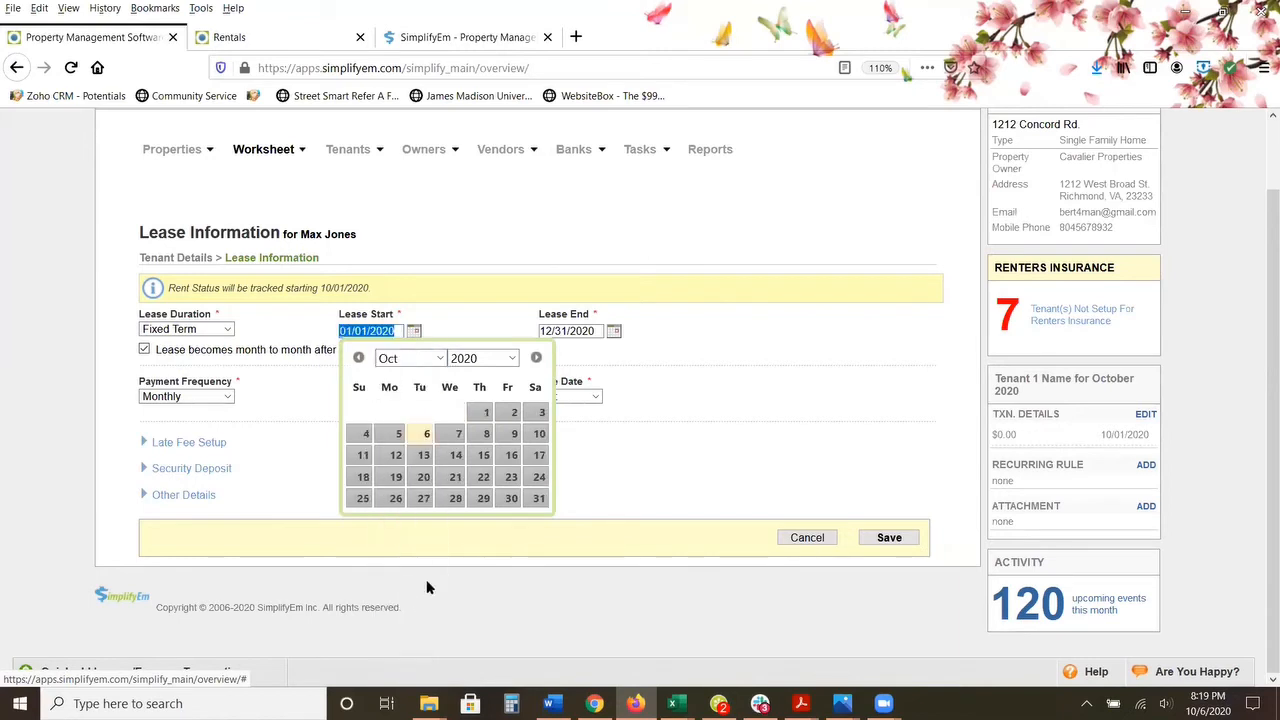
{"action": "left_click", "coordinate": [486, 412]}
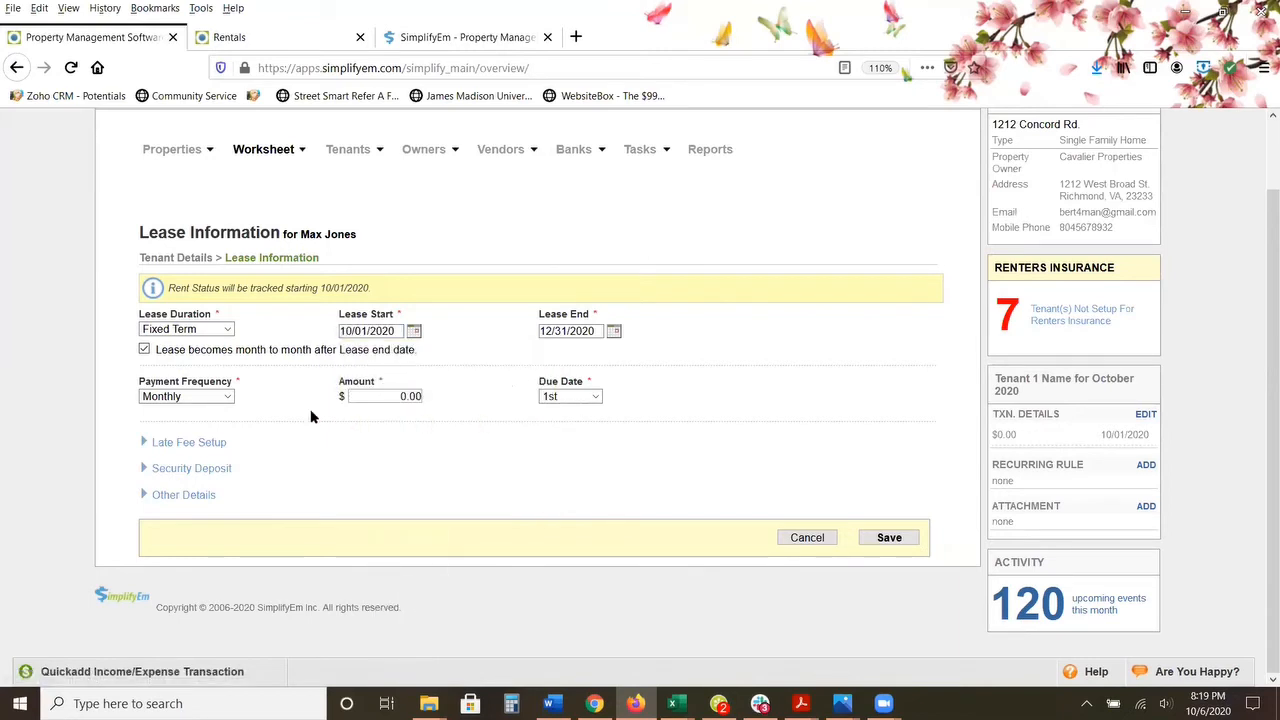
Step: Set the rent amount to 1500.00, keeping the monthly payment frequency and the due date on the 1st
{"action": "left_click", "coordinate": [223, 394]}
{"action": "left_click", "coordinate": [225, 398]}
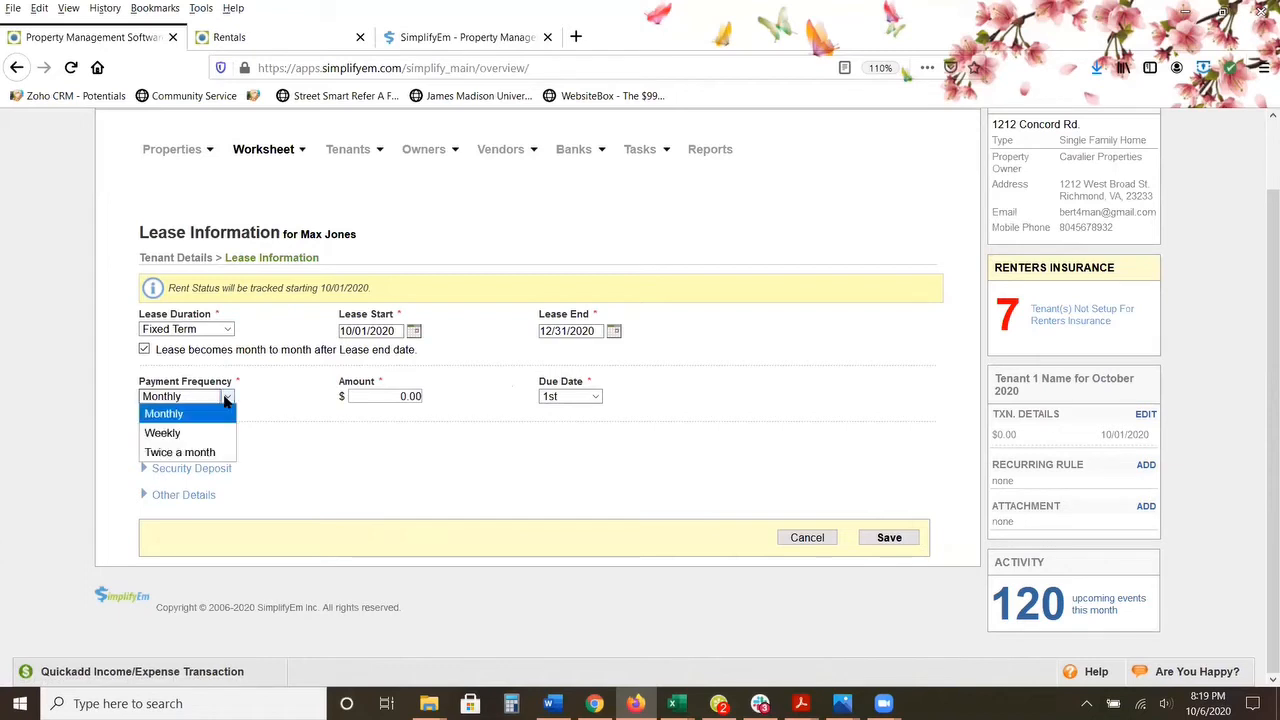
{"action": "left_click", "coordinate": [225, 398]}
{"action": "key", "text": "Tab"}
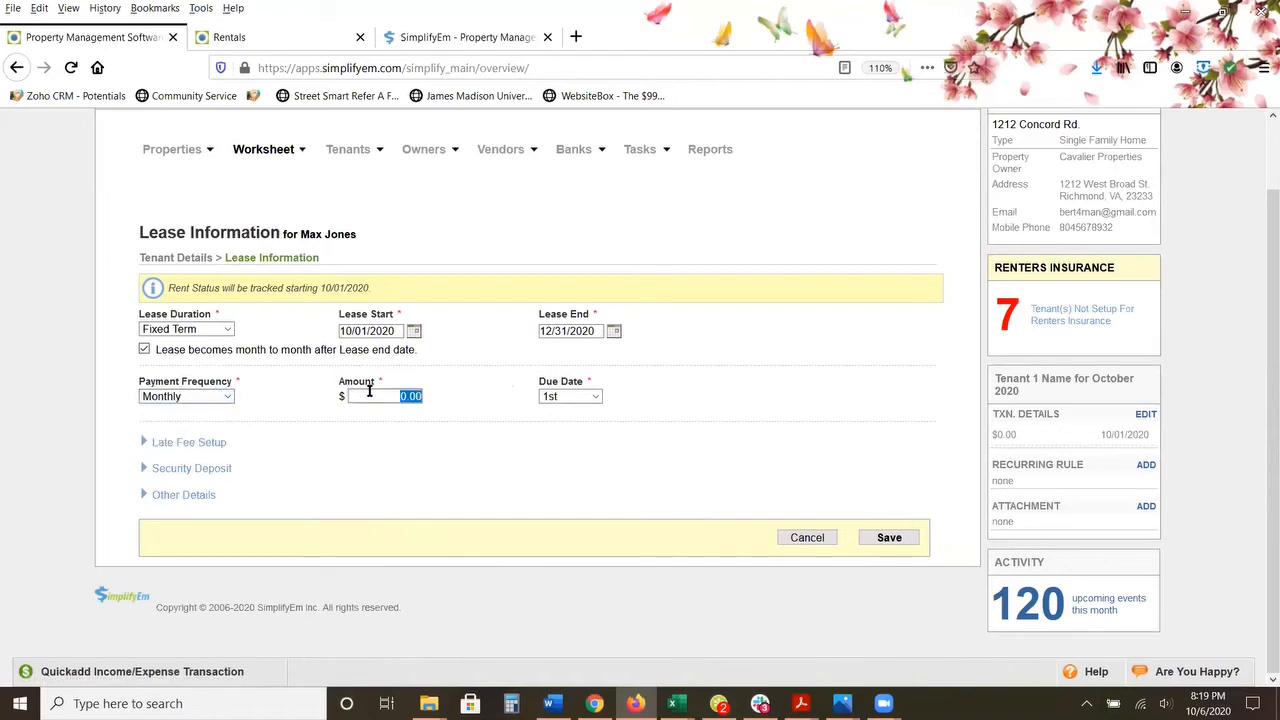
{"action": "type", "text": "1500"}
{"action": "left_click", "coordinate": [596, 397]}
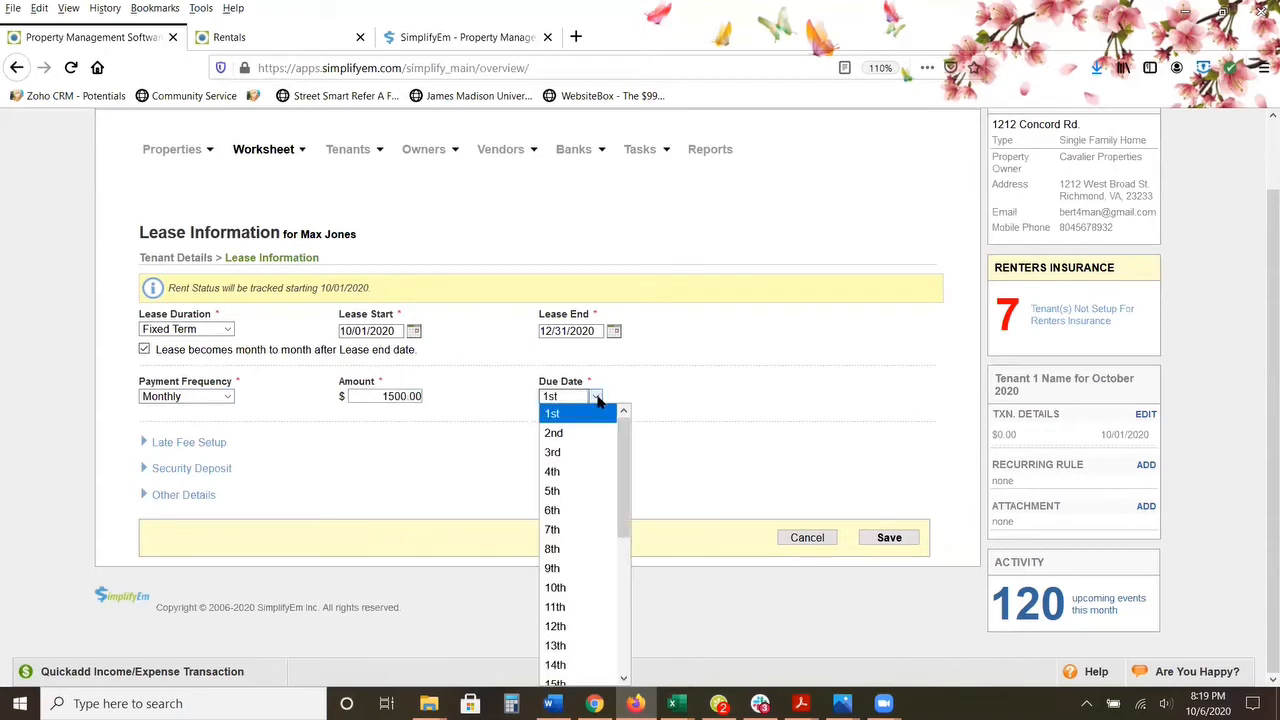
{"action": "left_click", "coordinate": [506, 408]}
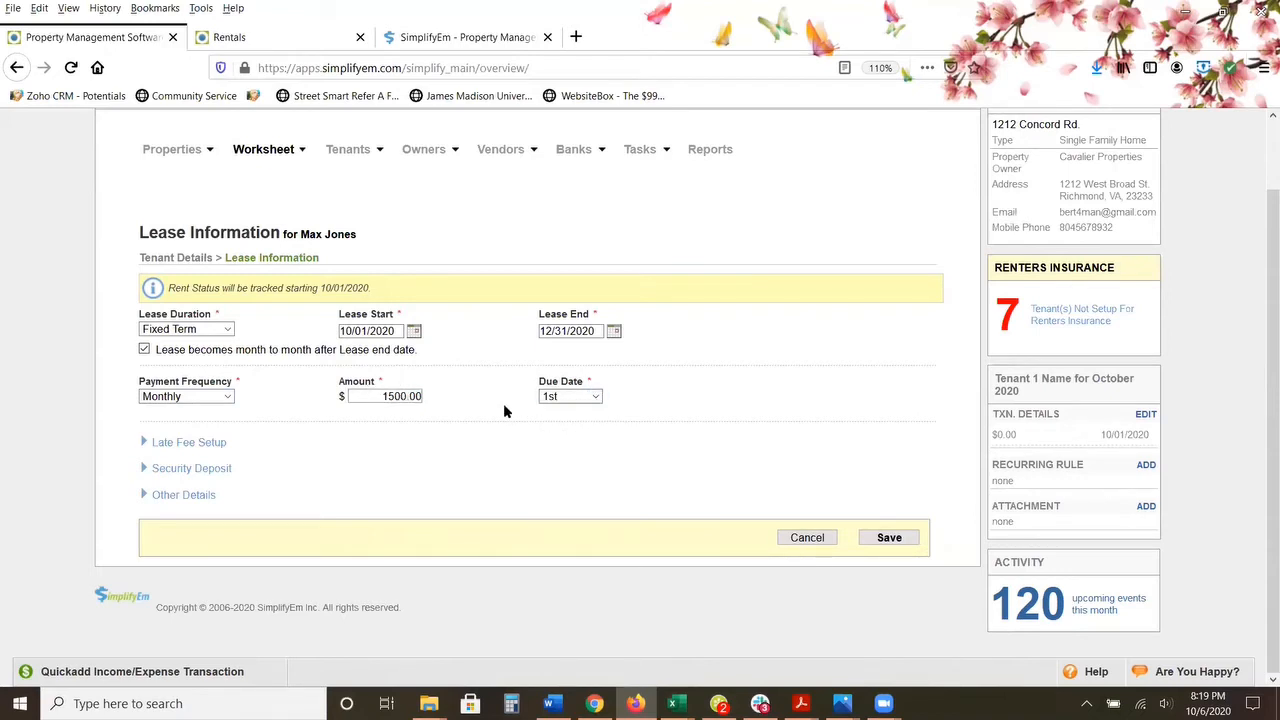
Step: Set the late fee grace period to 5 and enable a flat late fee, leaving the daily late fee off
{"action": "left_click", "coordinate": [204, 445]}
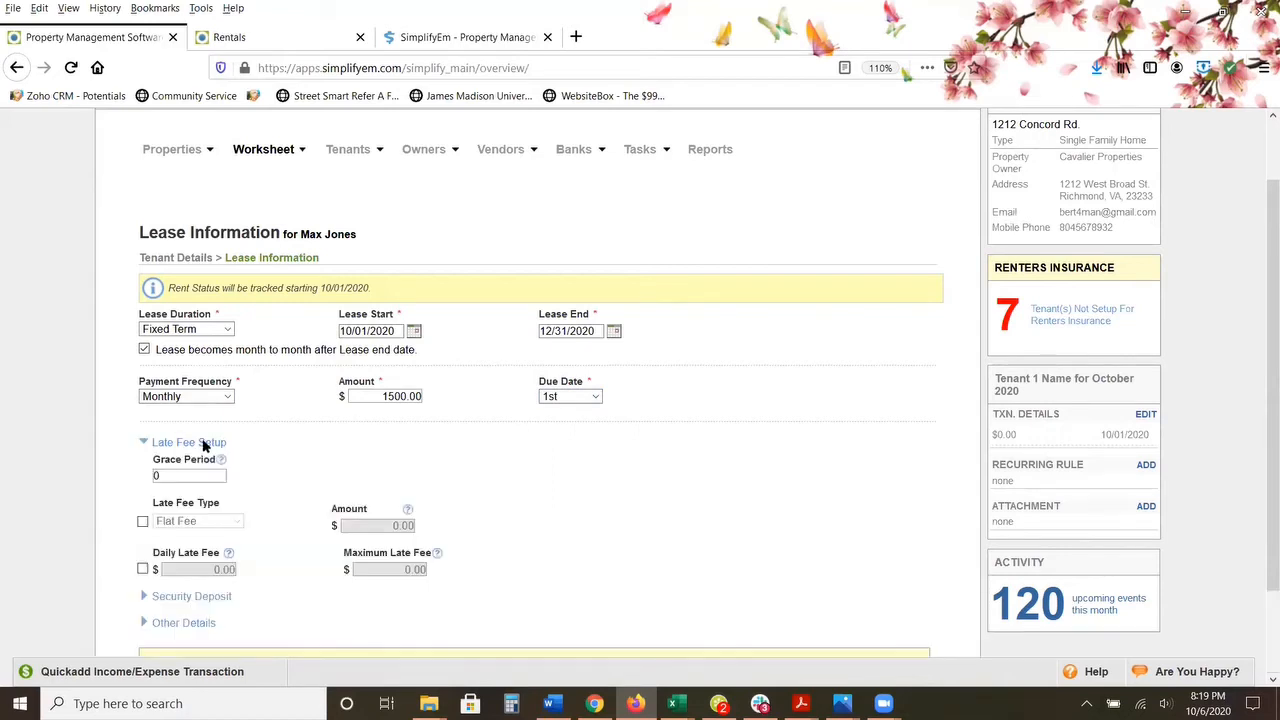
{"action": "scroll", "coordinate": [193, 471], "scroll_direction": "down", "scroll_amount": 2}
{"action": "left_click_drag", "start_coordinate": [188, 374], "coordinate": [148, 371]}
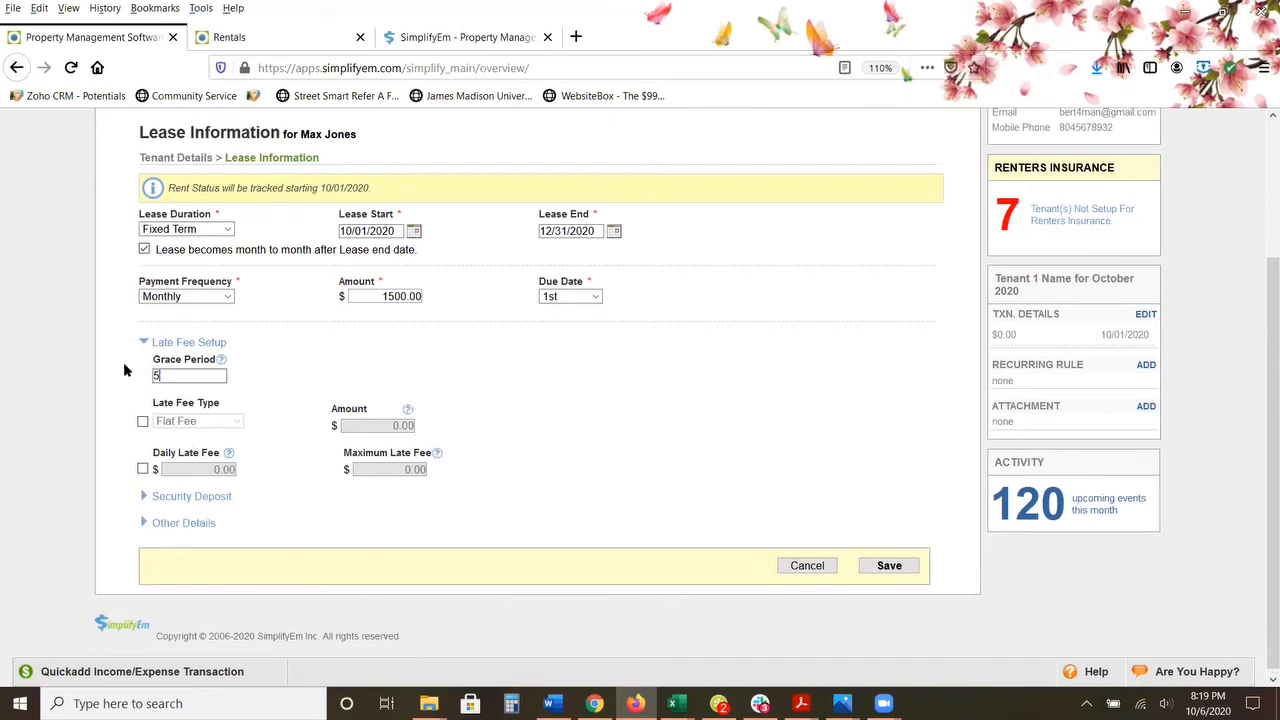
{"action": "left_click", "coordinate": [142, 421]}
{"action": "left_click", "coordinate": [233, 424]}
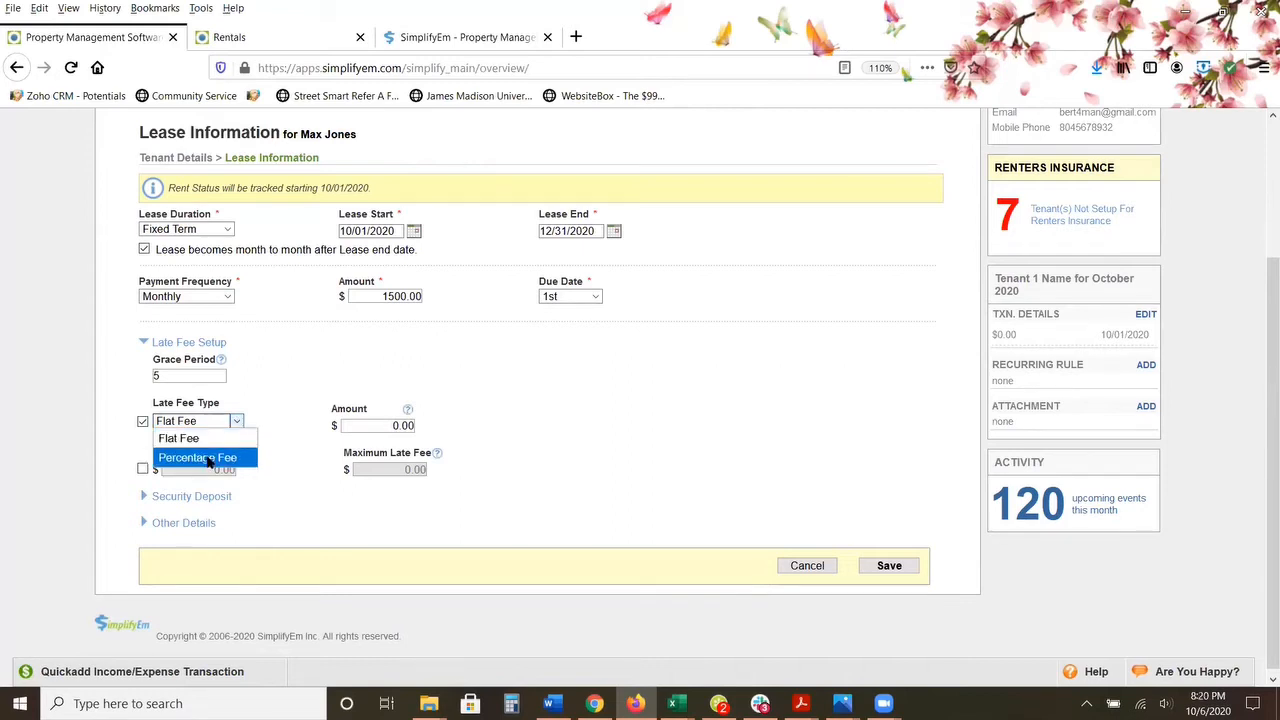
{"action": "left_click", "coordinate": [108, 450]}
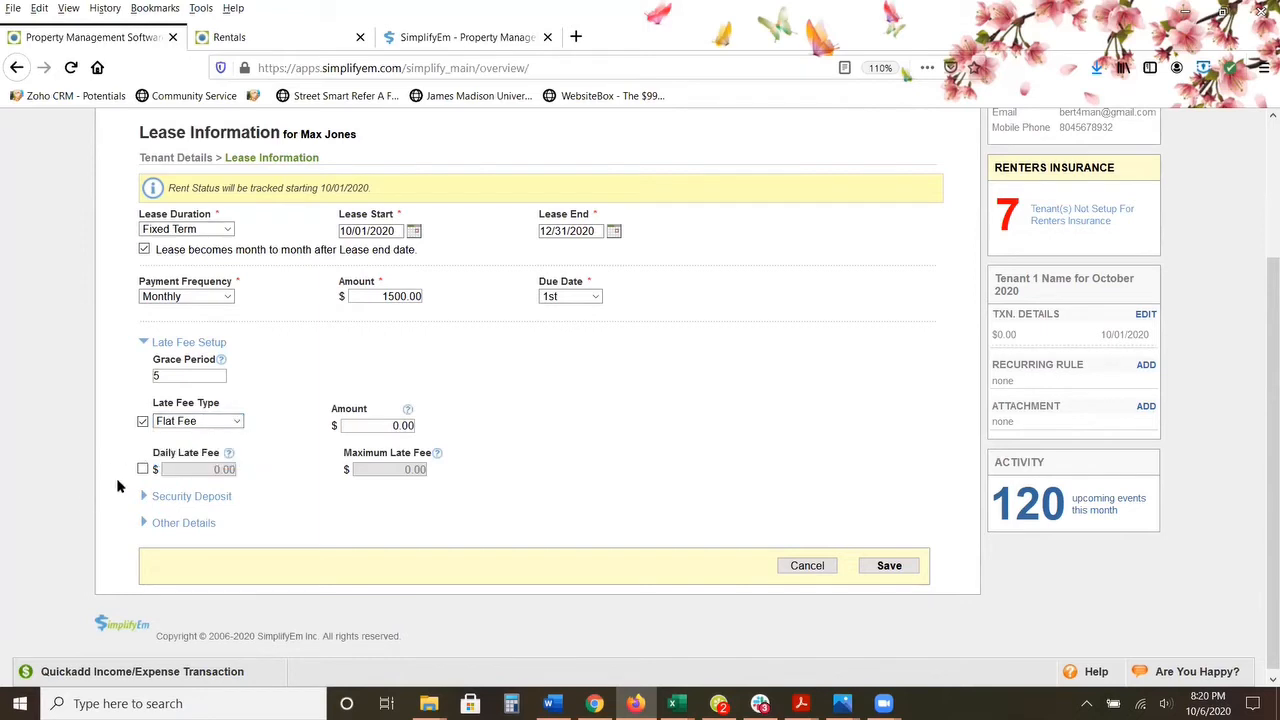
{"action": "left_click", "coordinate": [142, 470]}
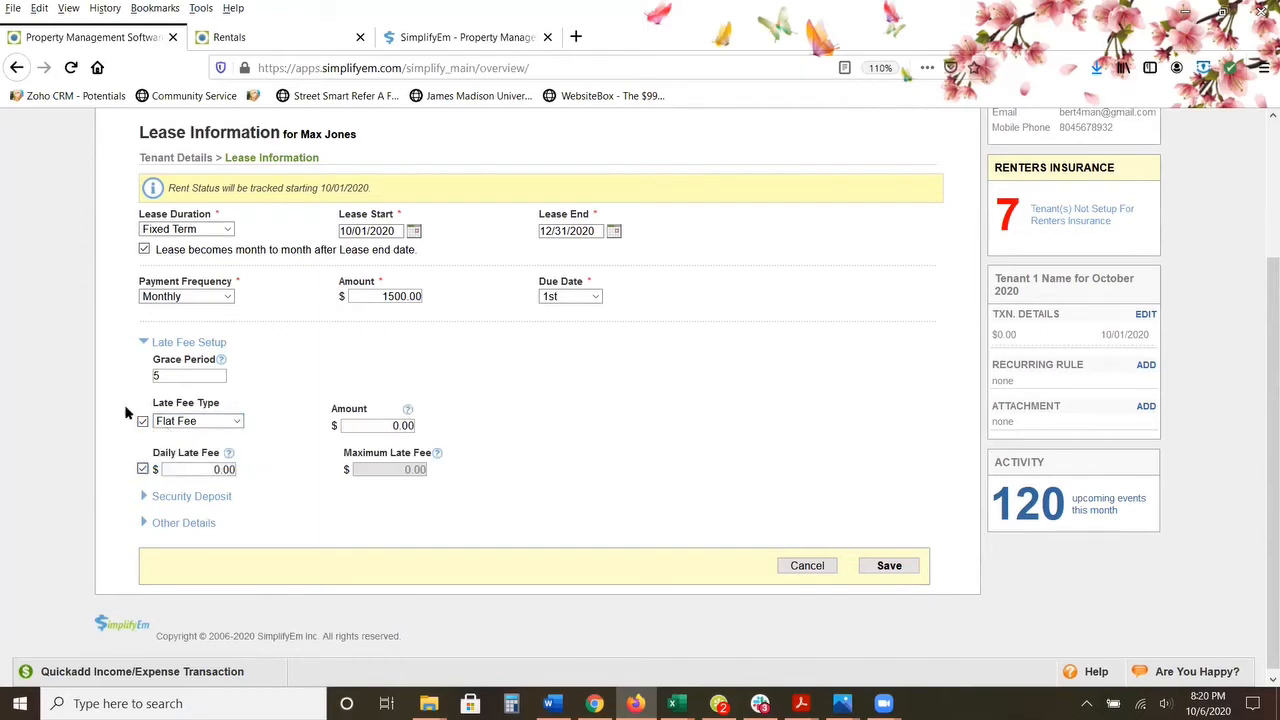
{"action": "left_click", "coordinate": [143, 469]}
Step: Set the flat late fee amount to 50.00
{"action": "left_click", "coordinate": [361, 430]}
{"action": "type", "text": "40"}
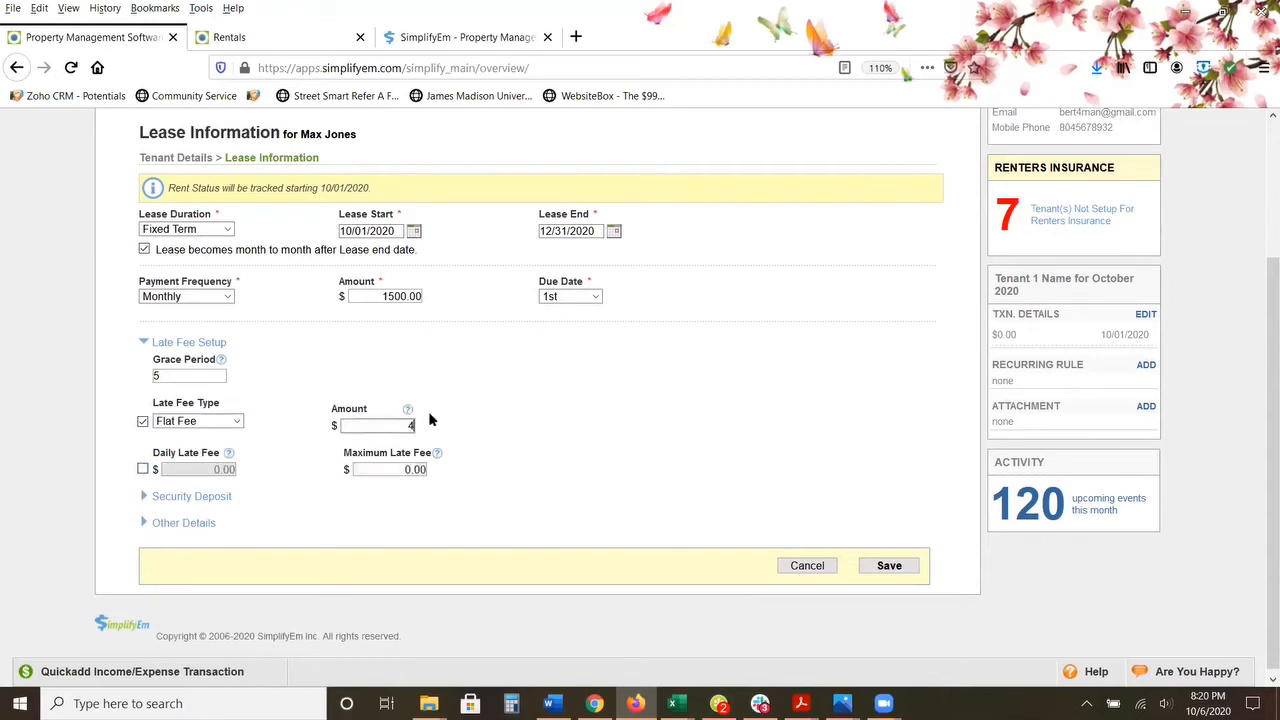
{"action": "left_click", "coordinate": [500, 370]}
{"action": "left_click_drag", "start_coordinate": [389, 424], "coordinate": [499, 422]}
{"action": "type", "text": "50"}
{"action": "left_click", "coordinate": [503, 425]}
{"action": "left_click_drag", "start_coordinate": [375, 428], "coordinate": [427, 428]}
{"action": "left_click", "coordinate": [477, 434]}
Step: Show the lease's security deposit settings and examine the deposit amount field
{"action": "left_click", "coordinate": [165, 497]}
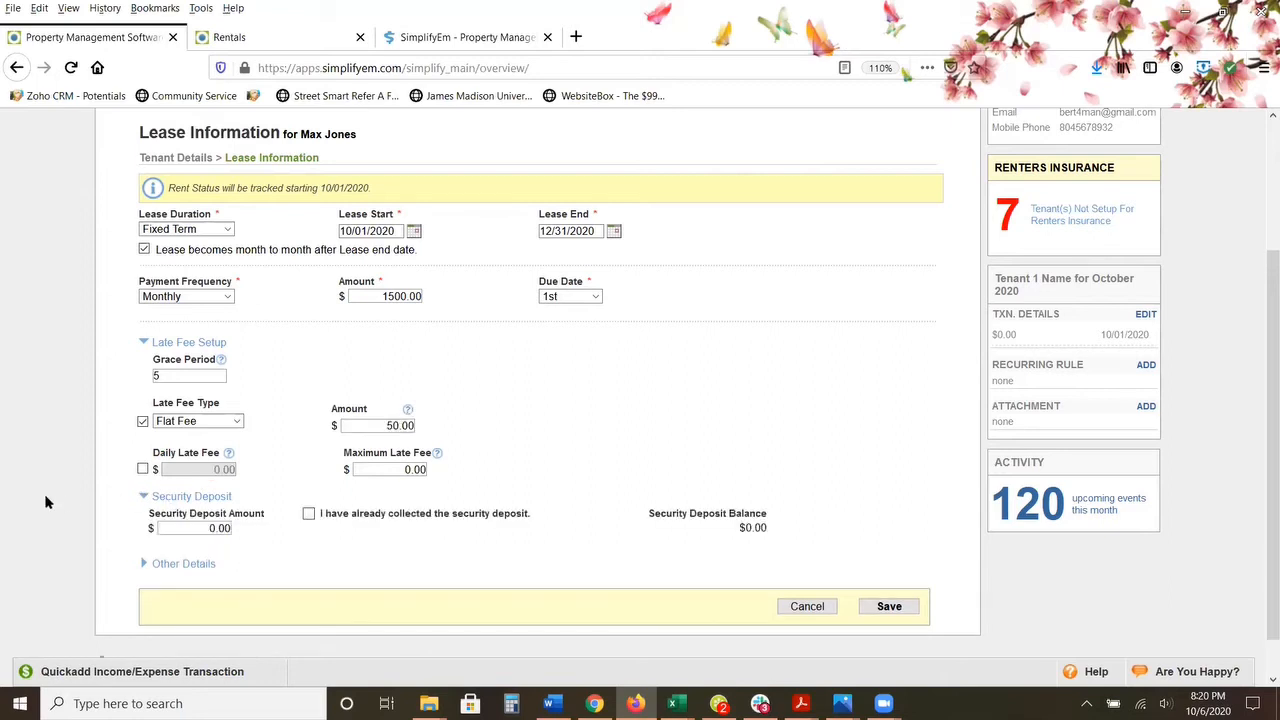
{"action": "scroll", "coordinate": [40, 498], "scroll_direction": "down", "scroll_amount": 1}
{"action": "left_click_drag", "start_coordinate": [209, 481], "coordinate": [266, 483]}
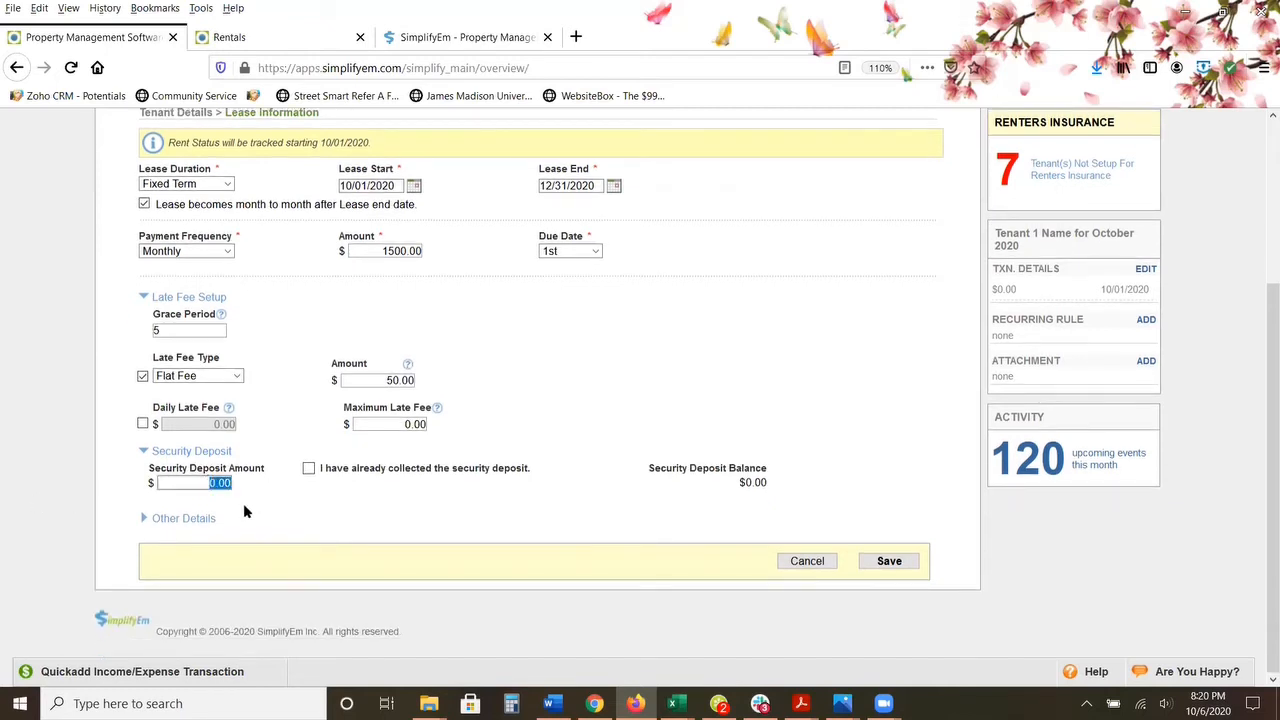
Step: Set the bounce check fee to 25.00 in the lease's other details and save the lease
{"action": "left_click", "coordinate": [190, 518]}
{"action": "scroll", "coordinate": [198, 522], "scroll_direction": "down", "scroll_amount": 3}
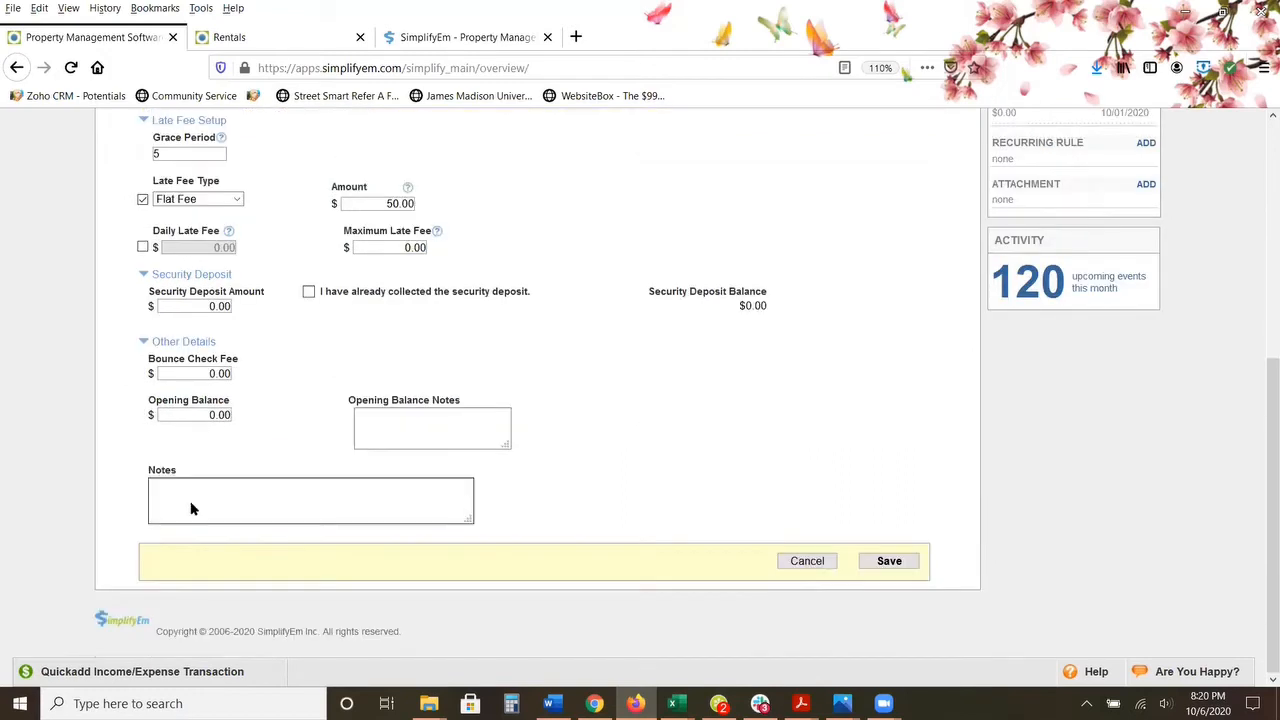
{"action": "left_click_drag", "start_coordinate": [203, 375], "coordinate": [297, 361]}
{"action": "type", "text": "25"}
{"action": "left_click", "coordinate": [323, 355]}
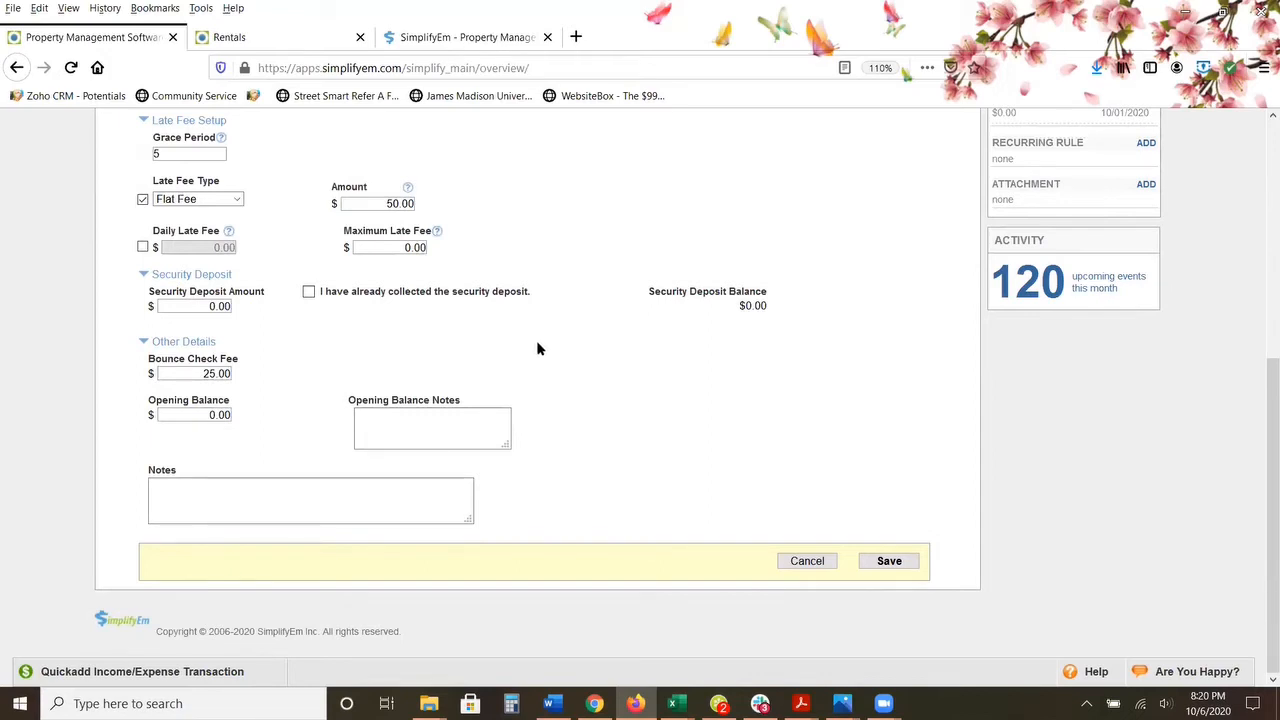
{"action": "left_click", "coordinate": [885, 563]}
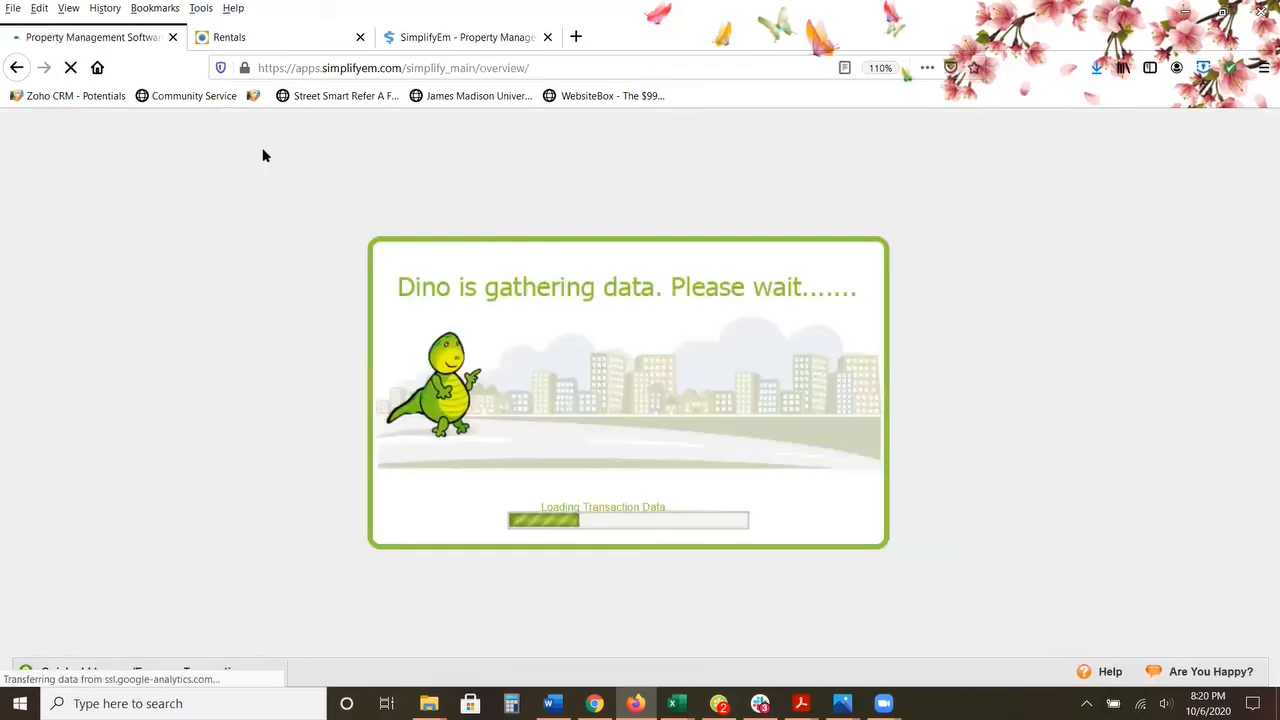
Step: Enter the October 2020 expenses on the worksheet: Loan 600.00, Property Insurance 110.00 and Property Tax 98.00
{"action": "scroll", "coordinate": [50, 265], "scroll_direction": "down", "scroll_amount": 2}
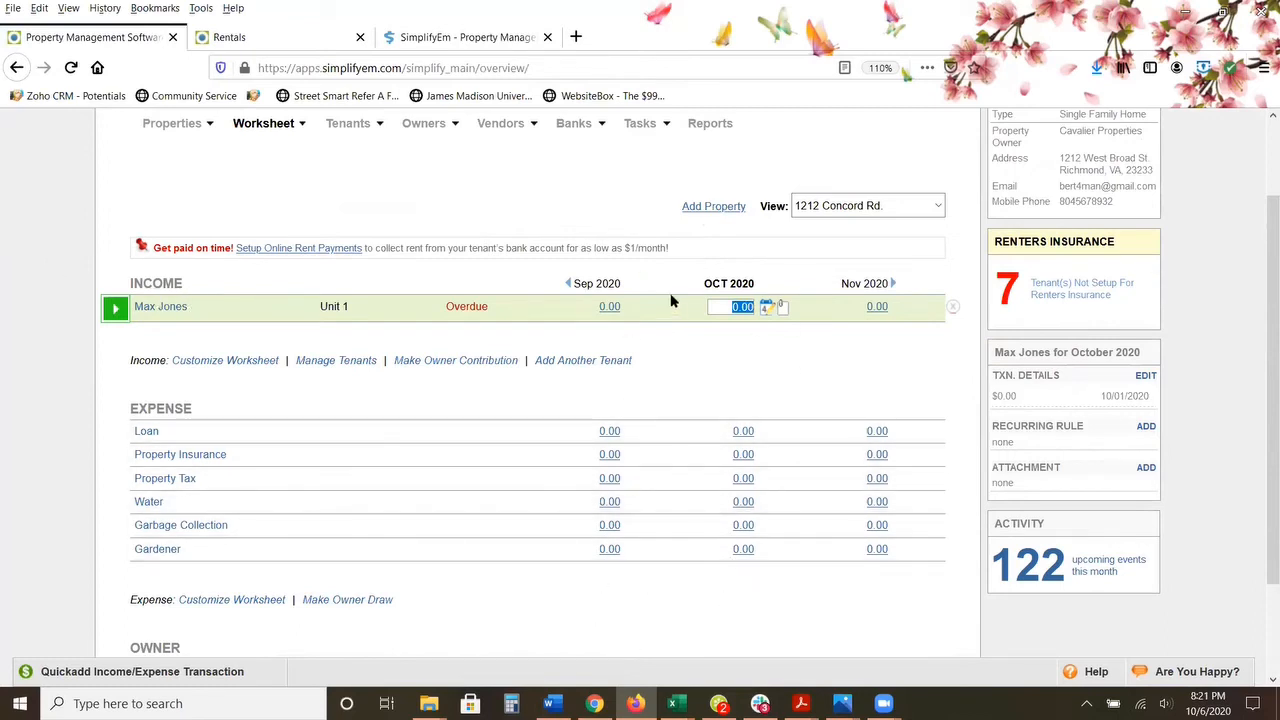
{"action": "left_click", "coordinate": [737, 432]}
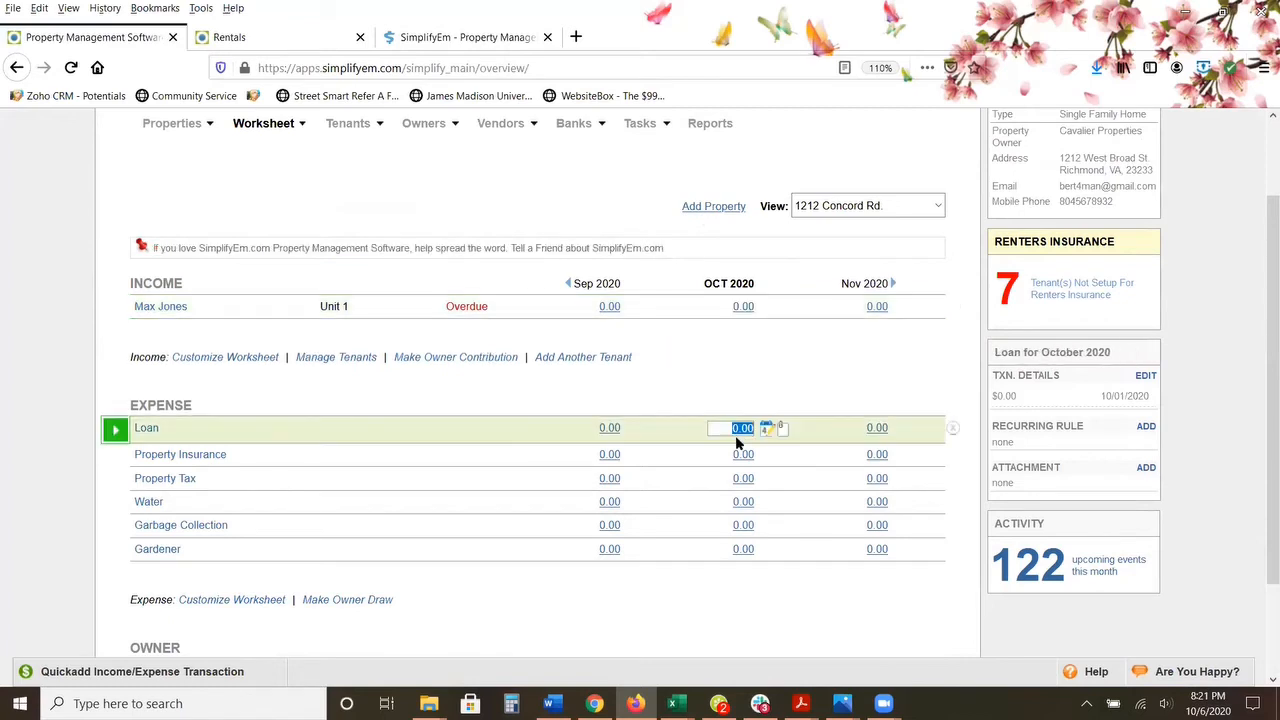
{"action": "type", "text": "600"}
{"action": "key", "text": "Return"}
{"action": "type", "text": "110"}
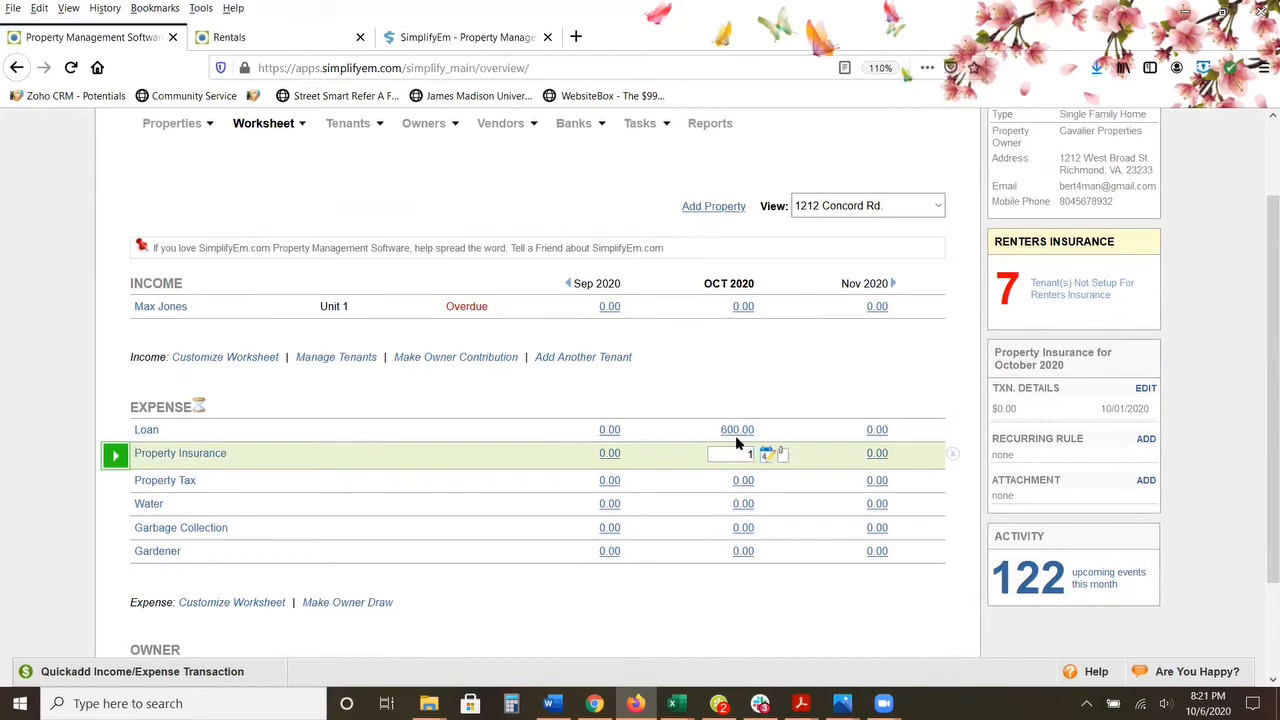
{"action": "key", "text": "Return"}
{"action": "type", "text": "98"}
{"action": "key", "text": "Return"}
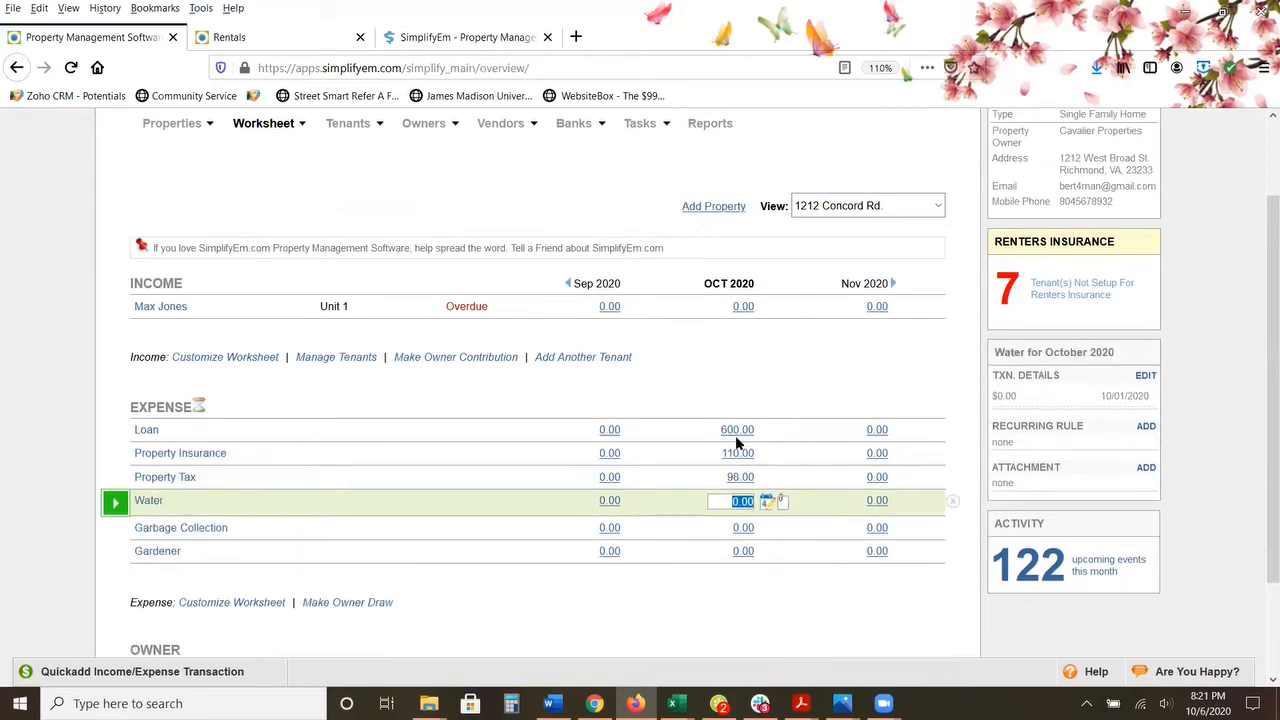
Step: Enter the remaining October 2020 expenses: Water 87.00, Garbage Collection 45.00 and Gardener 40.00
{"action": "type", "text": "87"}
{"action": "key", "text": "Return"}
{"action": "type", "text": "45"}
{"action": "key", "text": "Return"}
{"action": "type", "text": "40"}
{"action": "key", "text": "Return"}
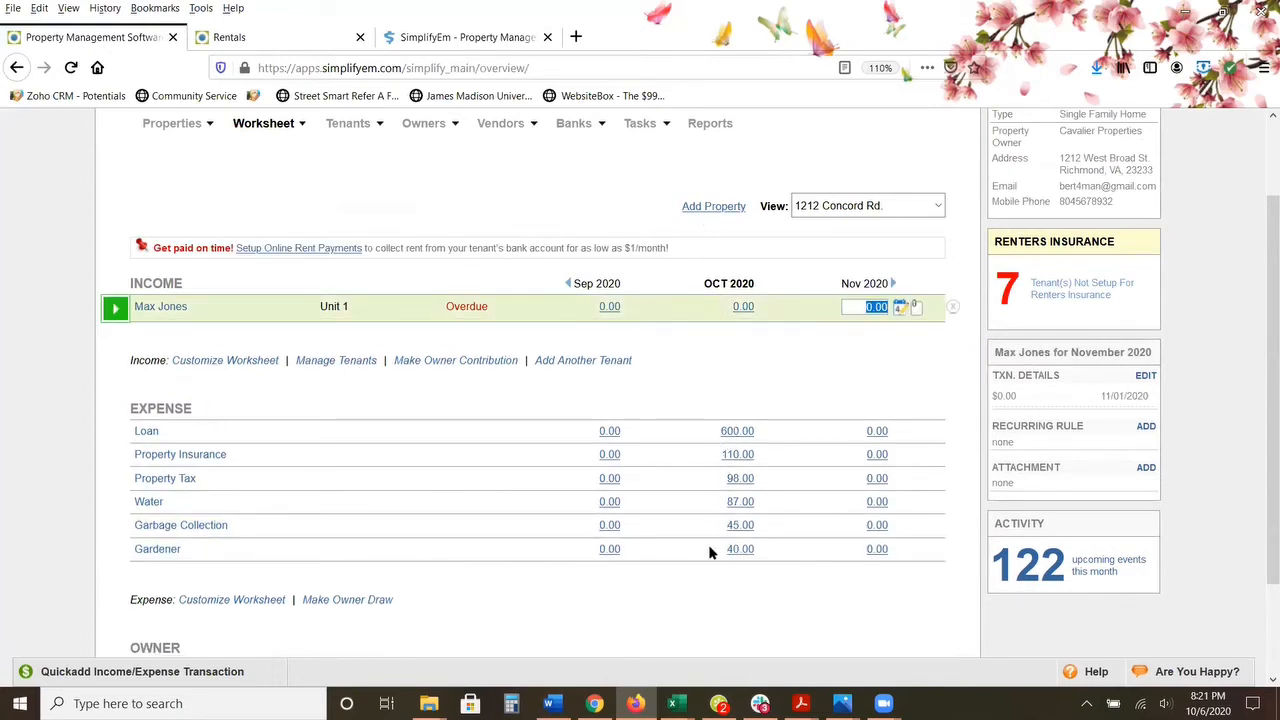
Step: Check the tenant's overdue rent details and record 1500.00 as the Unit 1 income for October 2020
{"action": "mouse_move", "coordinate": [474, 308]}
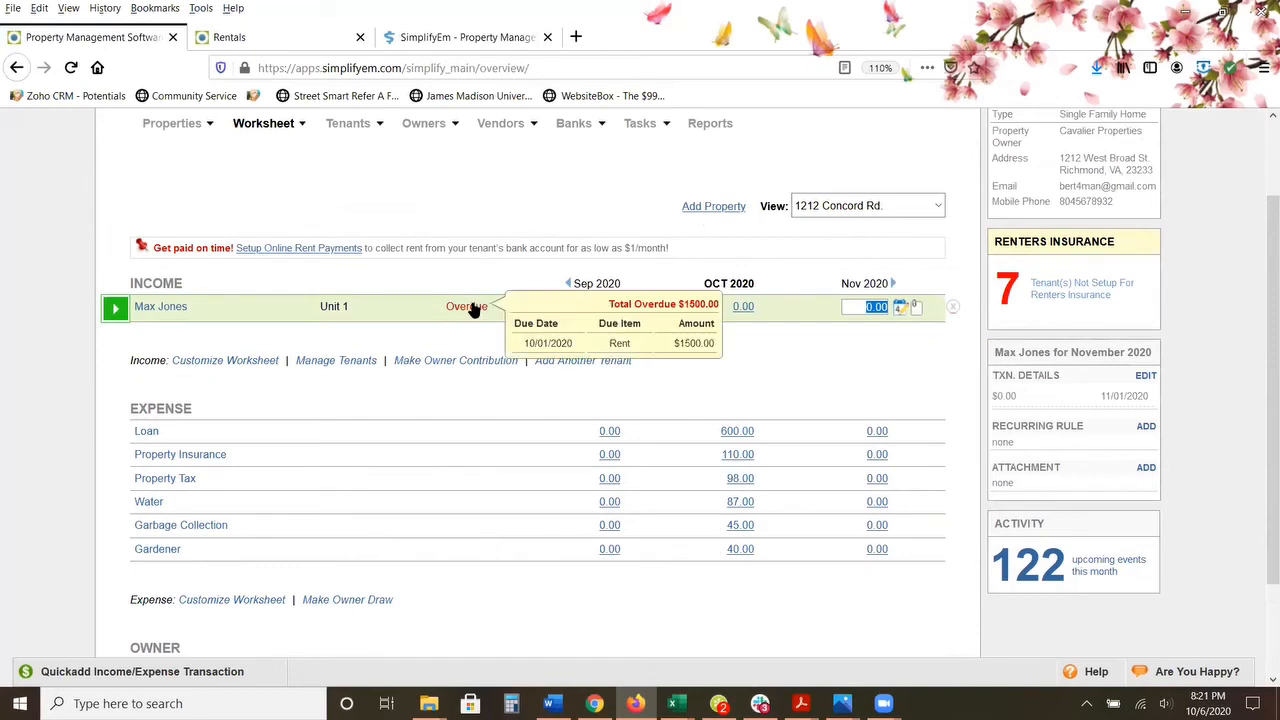
{"action": "left_click", "coordinate": [738, 308]}
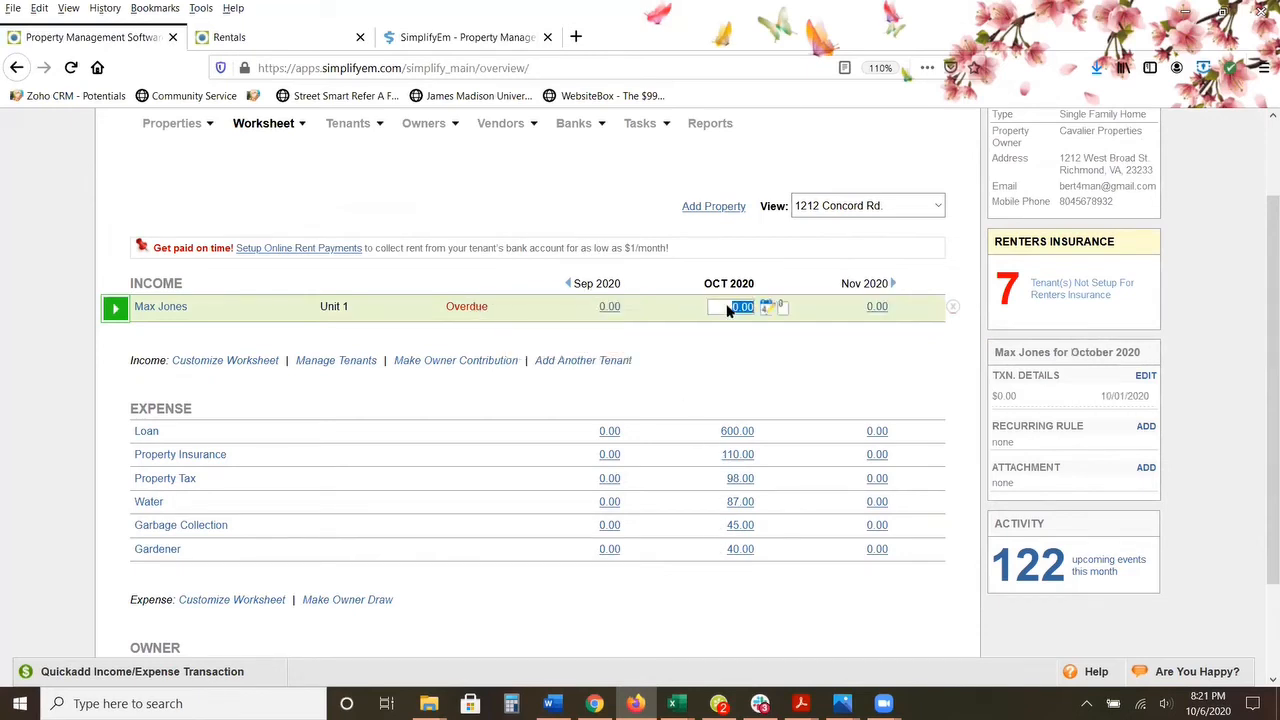
{"action": "left_click", "coordinate": [560, 302]}
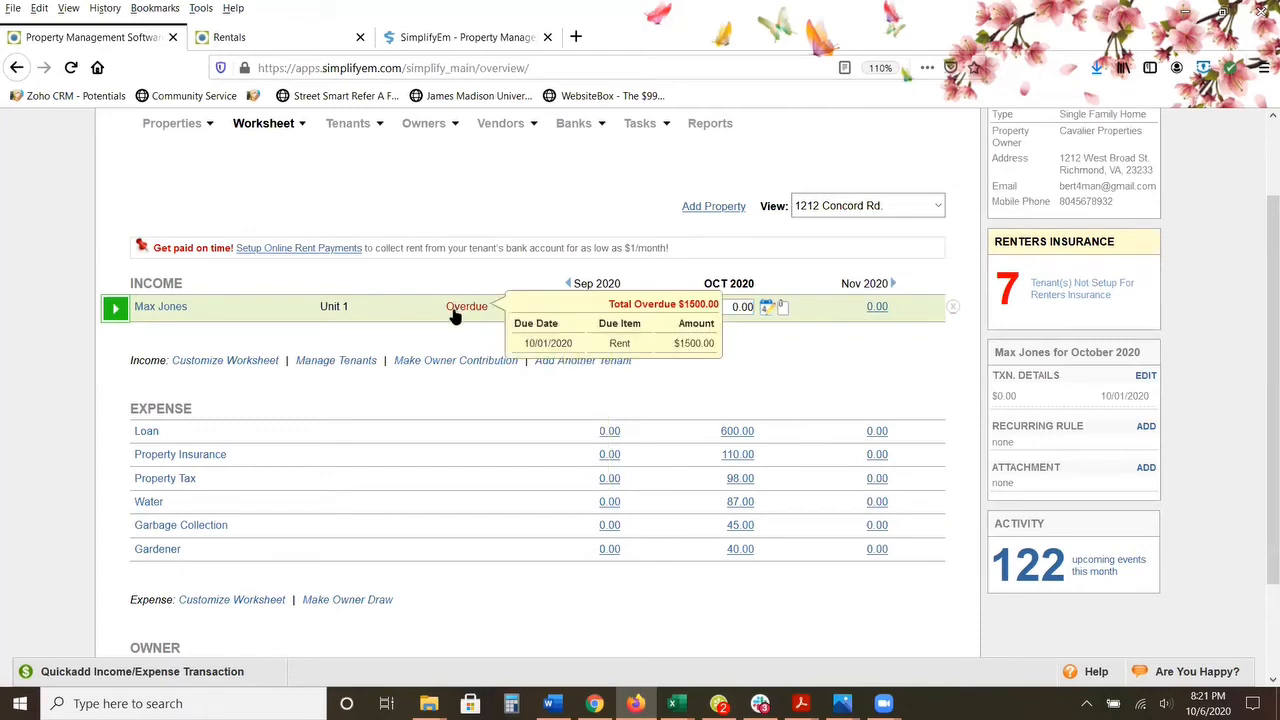
{"action": "left_click", "coordinate": [718, 305]}
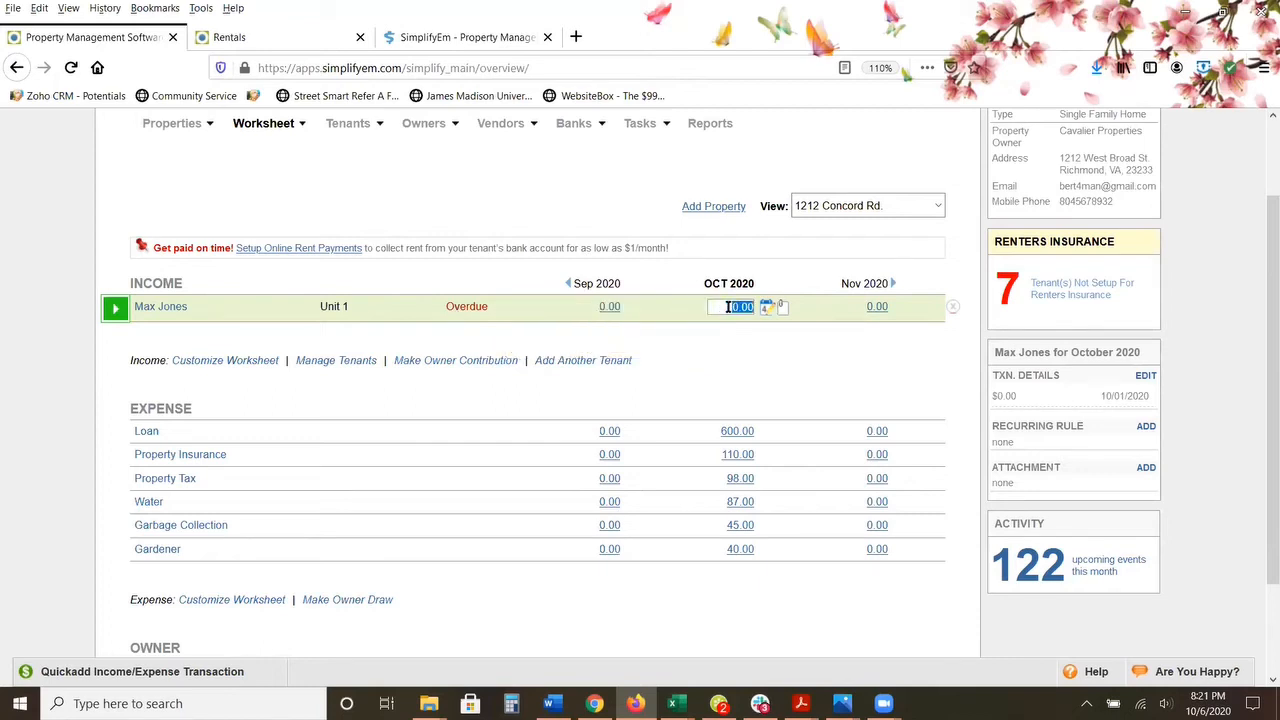
{"action": "type", "text": "1500"}
{"action": "key", "text": "Return"}
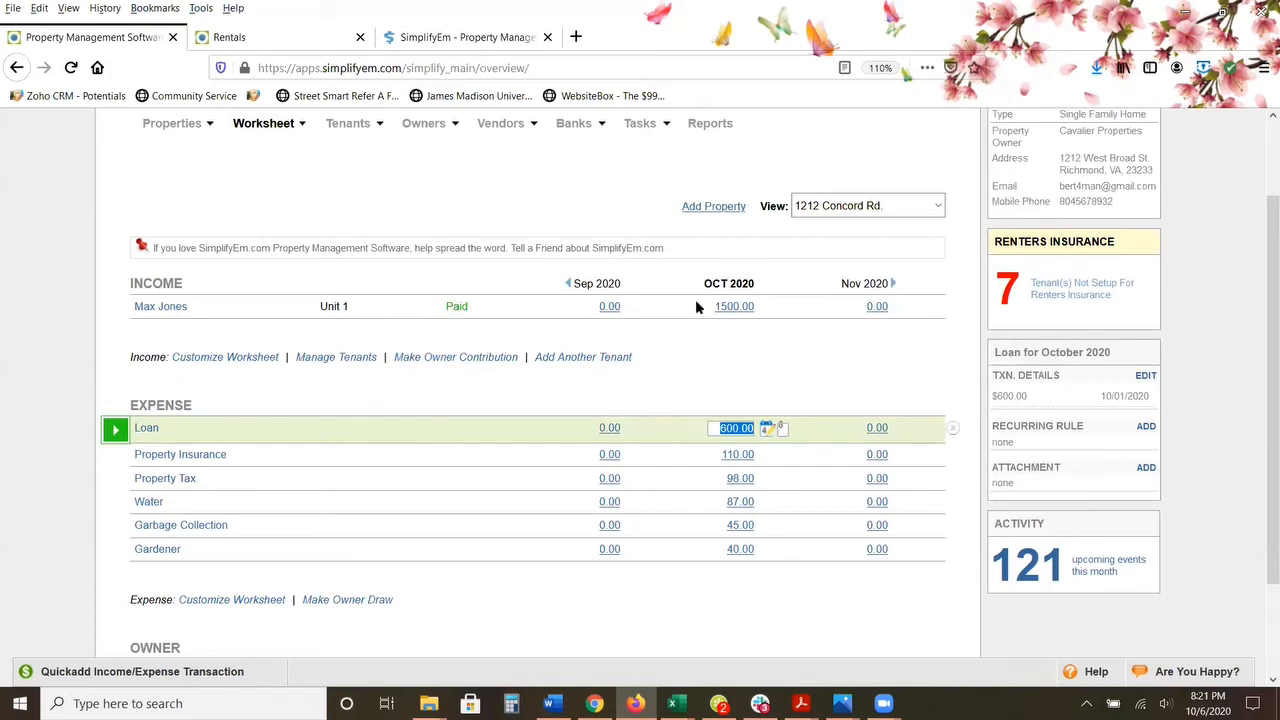
Step: Change the Unit 1 tenant's October 2020 income to a partial payment of 1200.00 and check the overdue details
{"action": "left_click", "coordinate": [724, 307]}
{"action": "type", "text": "1200"}
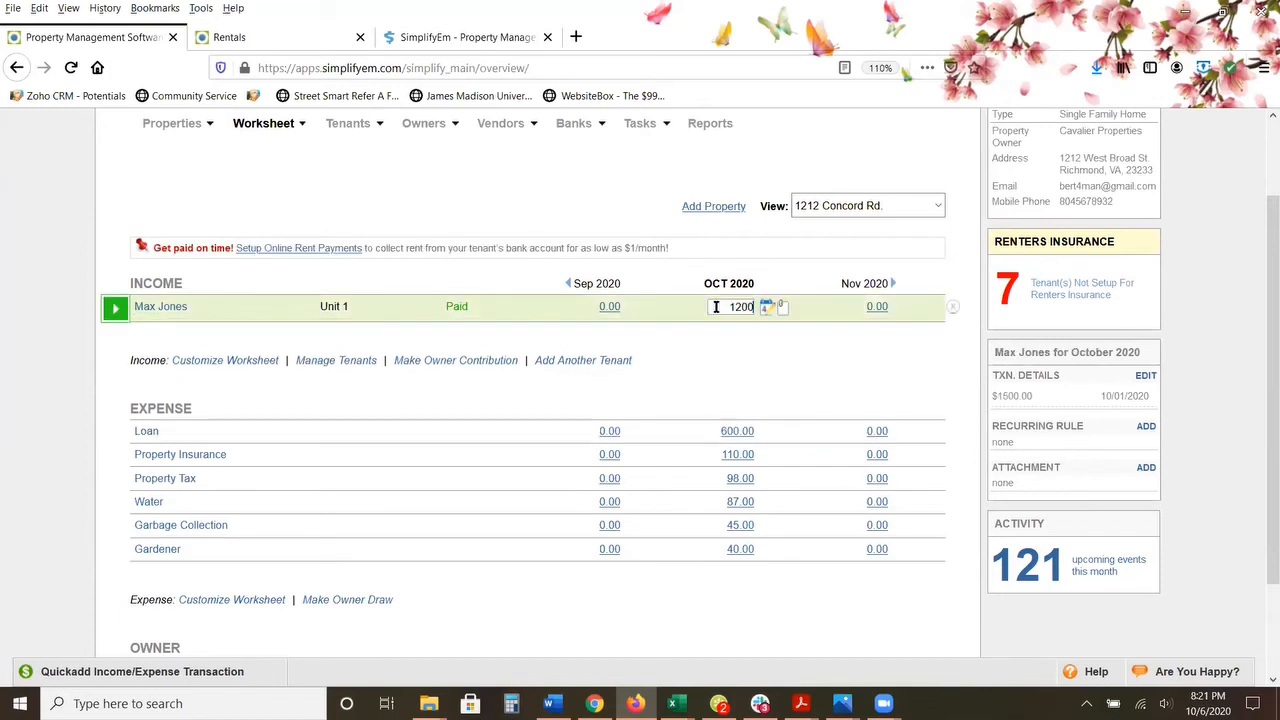
{"action": "key", "text": "Tab"}
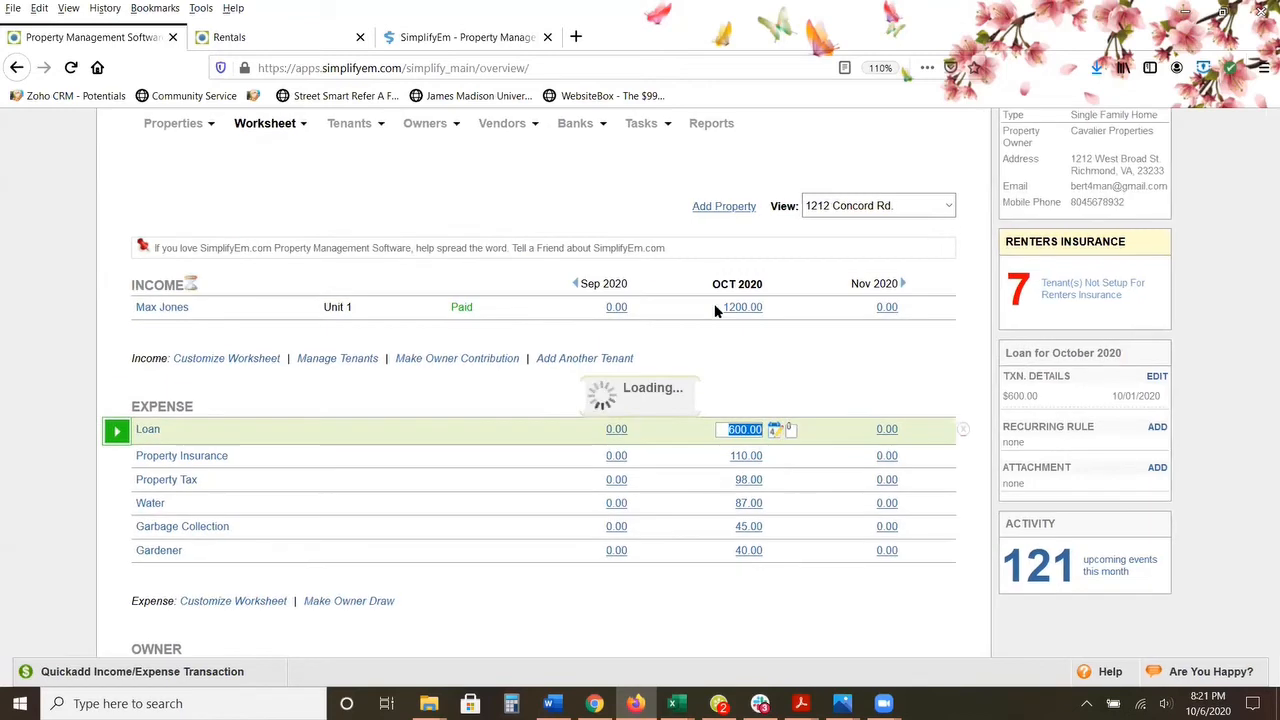
{"action": "mouse_move", "coordinate": [470, 312]}
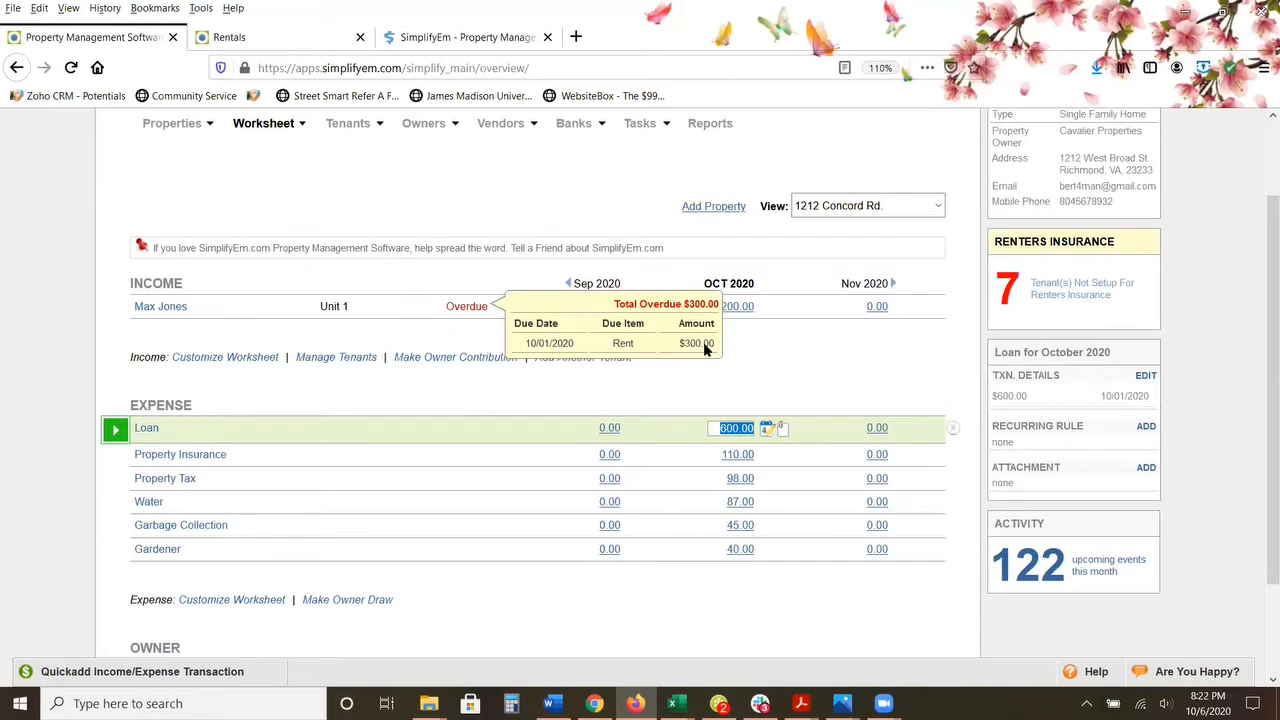
Step: Switch to Photos and enlarge the Tenant Portal 1 (2).png image to examine the tenant's online payment page
{"action": "left_click", "coordinate": [840, 700]}
{"action": "left_click", "coordinate": [810, 642]}
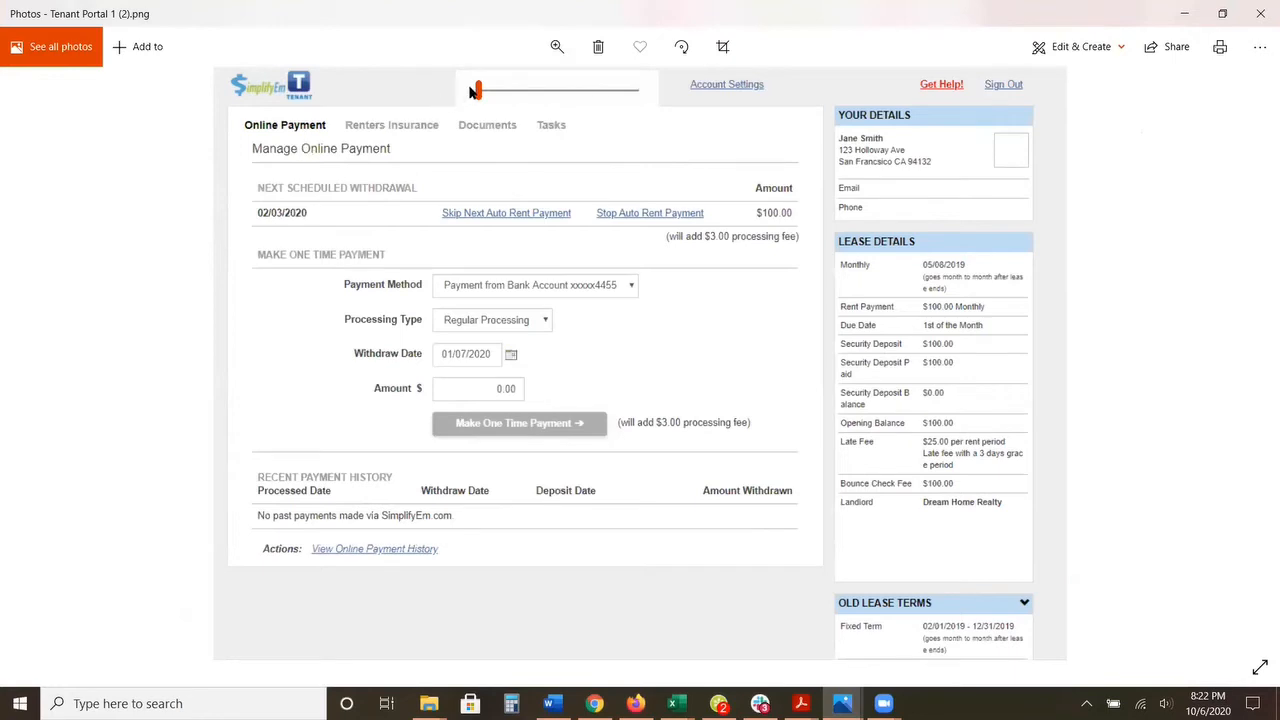
{"action": "left_click_drag", "start_coordinate": [479, 91], "coordinate": [486, 90]}
{"action": "left_click_drag", "start_coordinate": [408, 142], "coordinate": [405, 213]}
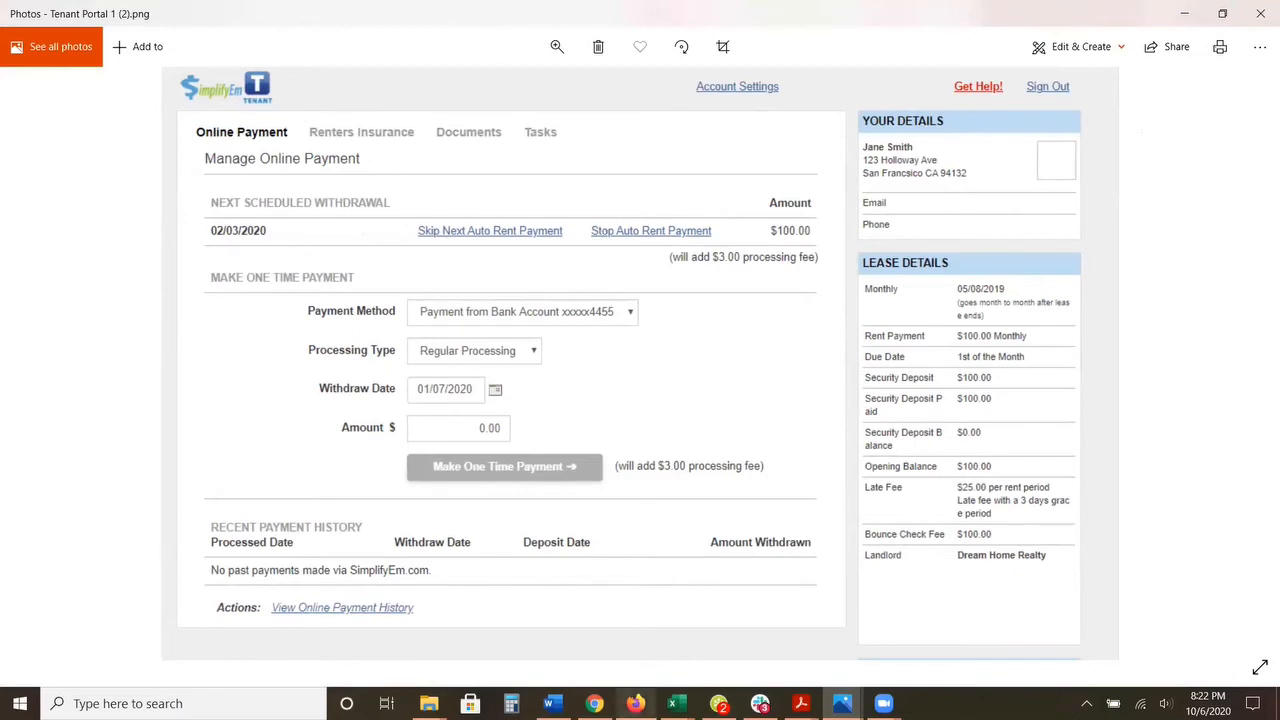
Step: Return to the worksheet in Firefox and set the Unit 1 tenant's October 2020 income to 1500.00
{"action": "left_click", "coordinate": [638, 700]}
{"action": "left_click", "coordinate": [718, 308]}
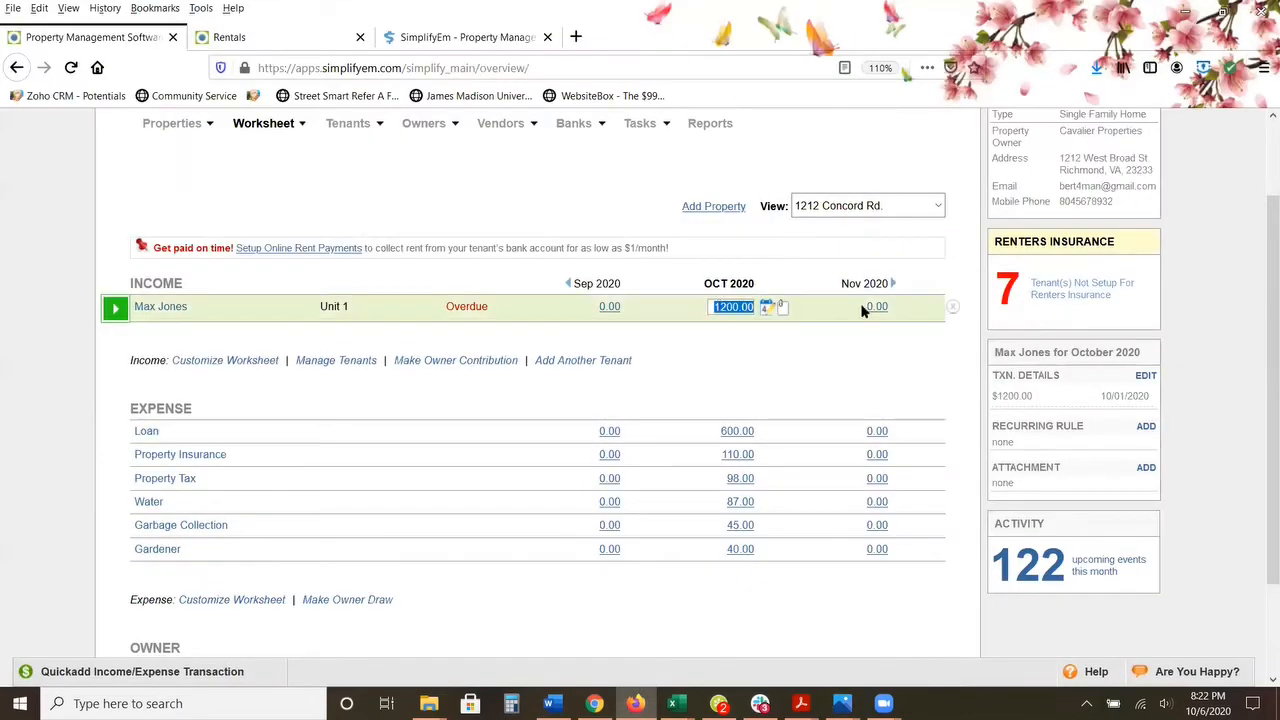
{"action": "type", "text": "1500"}
{"action": "key", "text": "Return"}
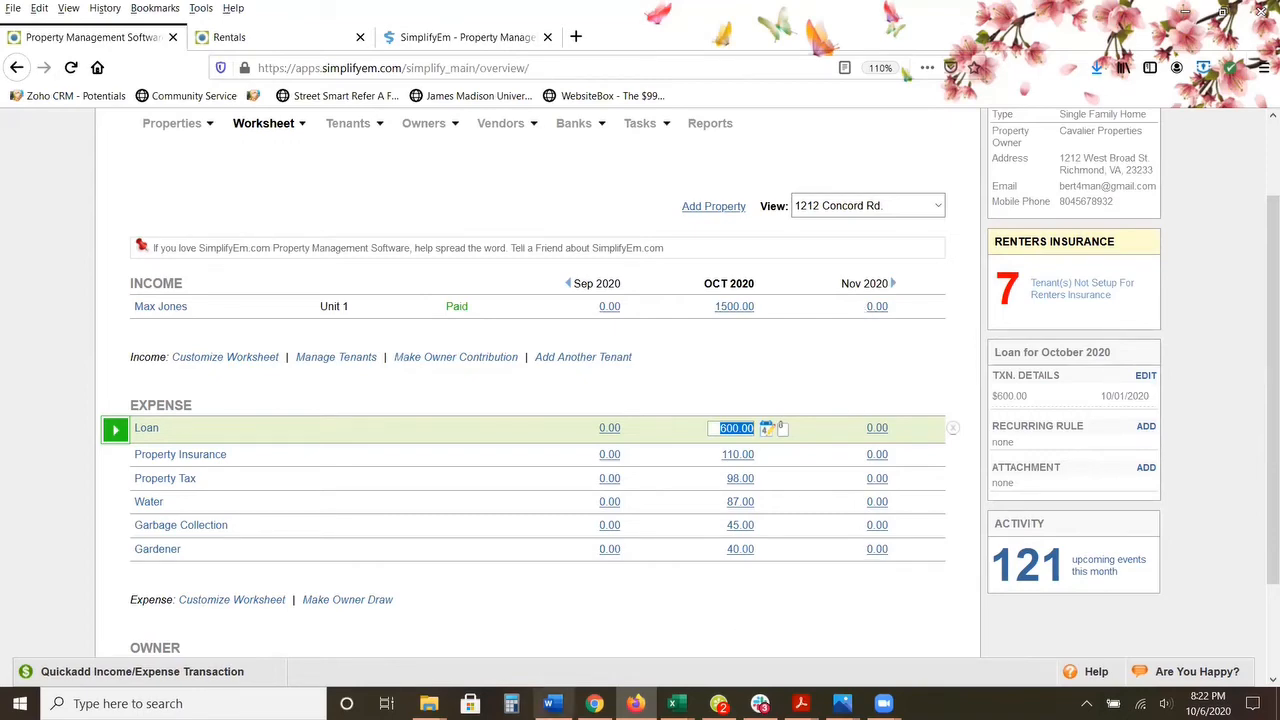
Step: Switch to the SimplifyEM At a Glance document in Word and select the contact details below the bullet list
{"action": "left_click", "coordinate": [549, 703]}
{"action": "left_click_drag", "start_coordinate": [541, 493], "coordinate": [712, 572]}
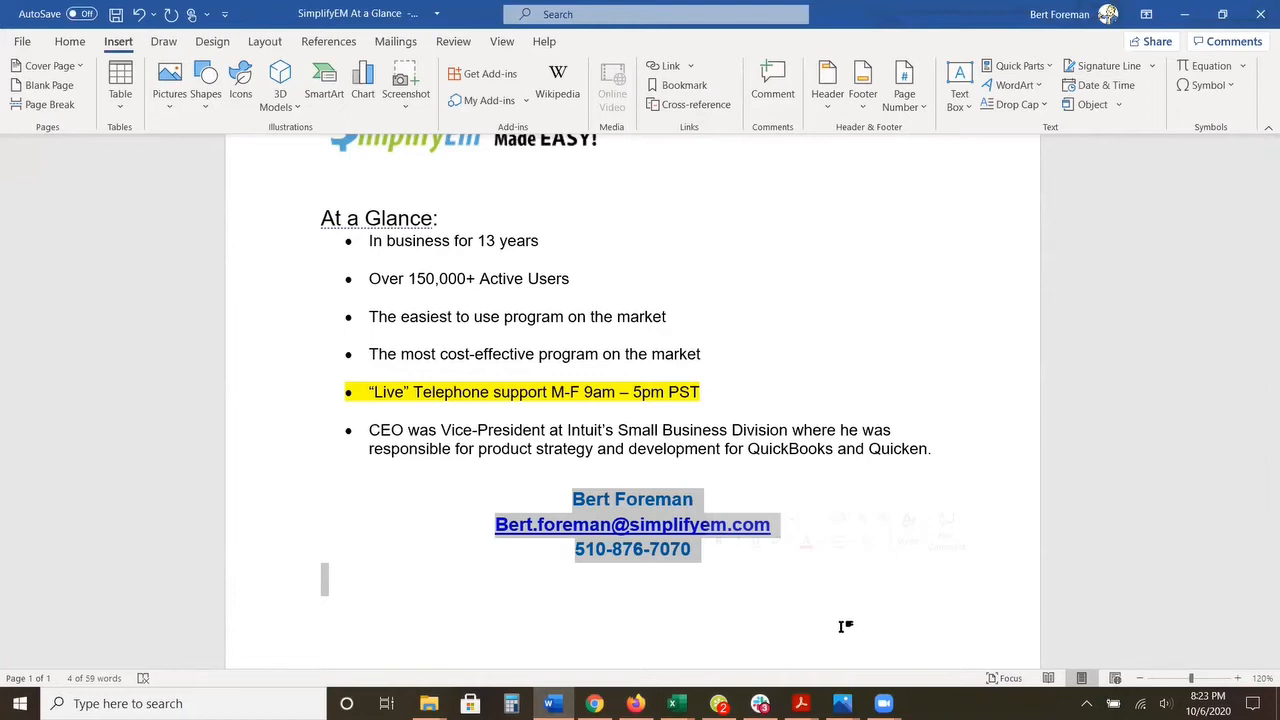
Step: Return to SimplifyEm in Firefox and open a blank Add Property form from the property list
{"action": "left_click", "coordinate": [635, 703]}
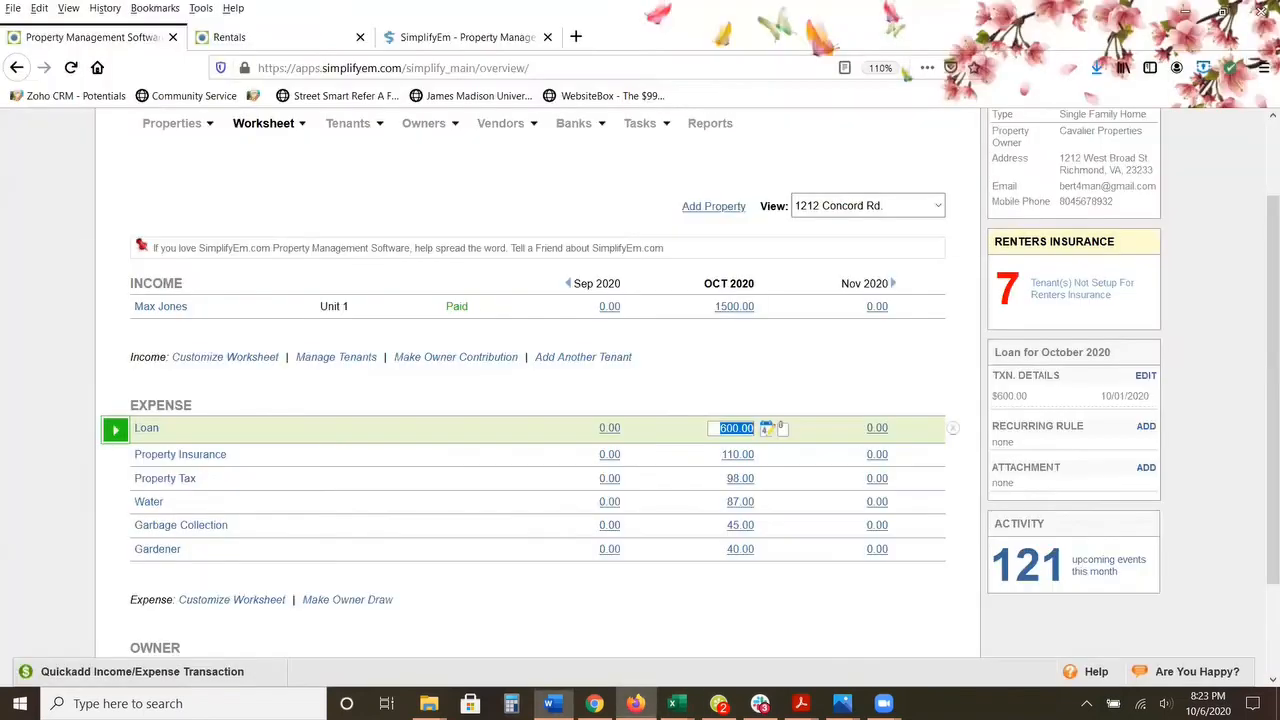
{"action": "scroll", "coordinate": [573, 627], "scroll_direction": "up", "scroll_amount": 2}
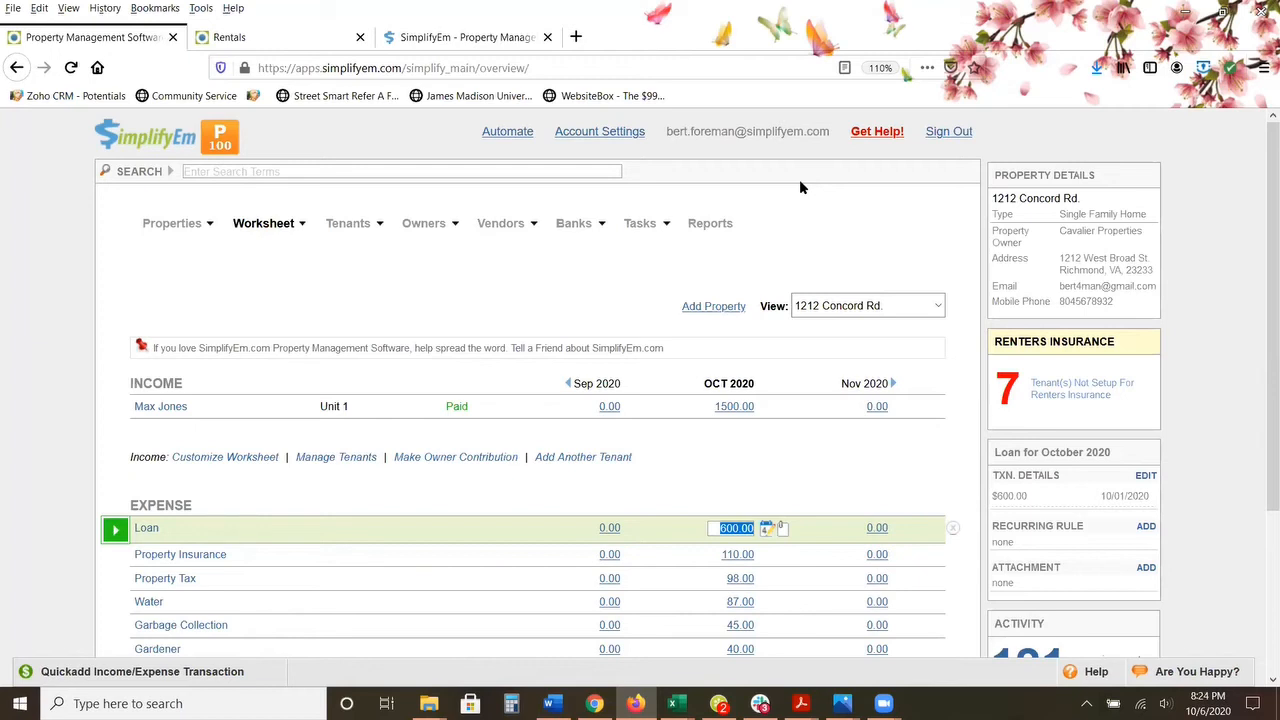
{"action": "left_click", "coordinate": [18, 302]}
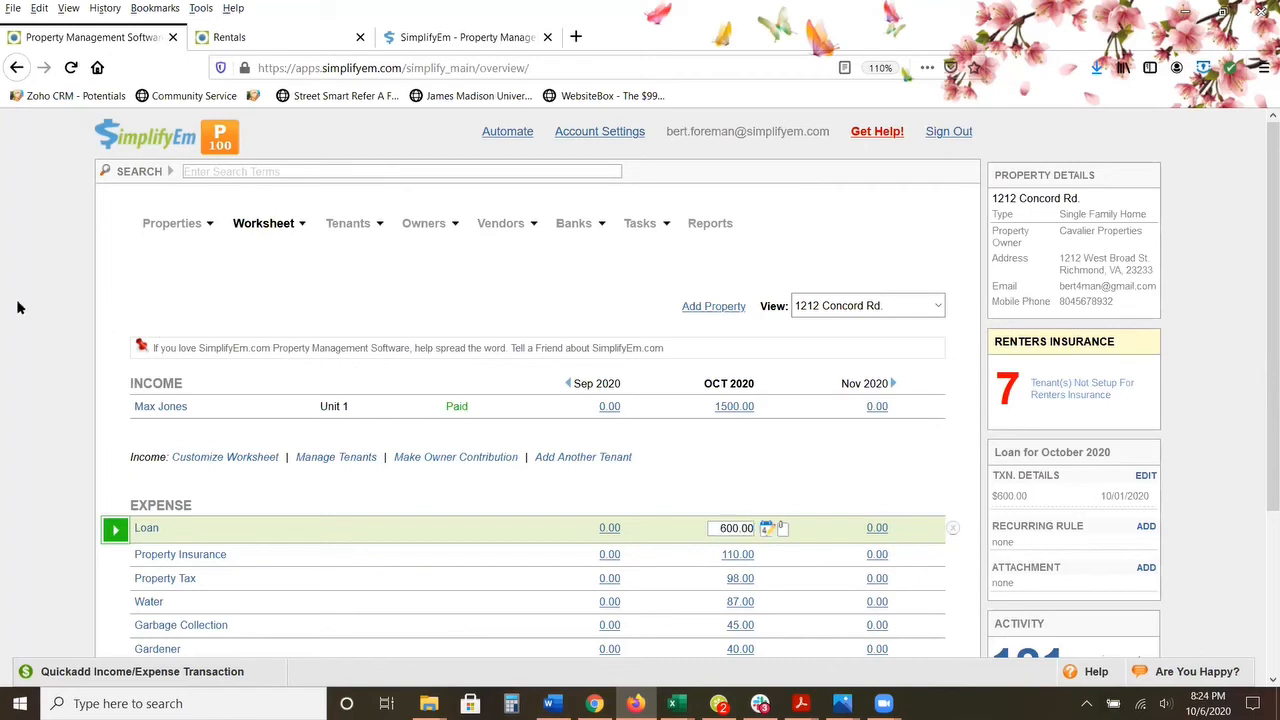
{"action": "left_click", "coordinate": [266, 234]}
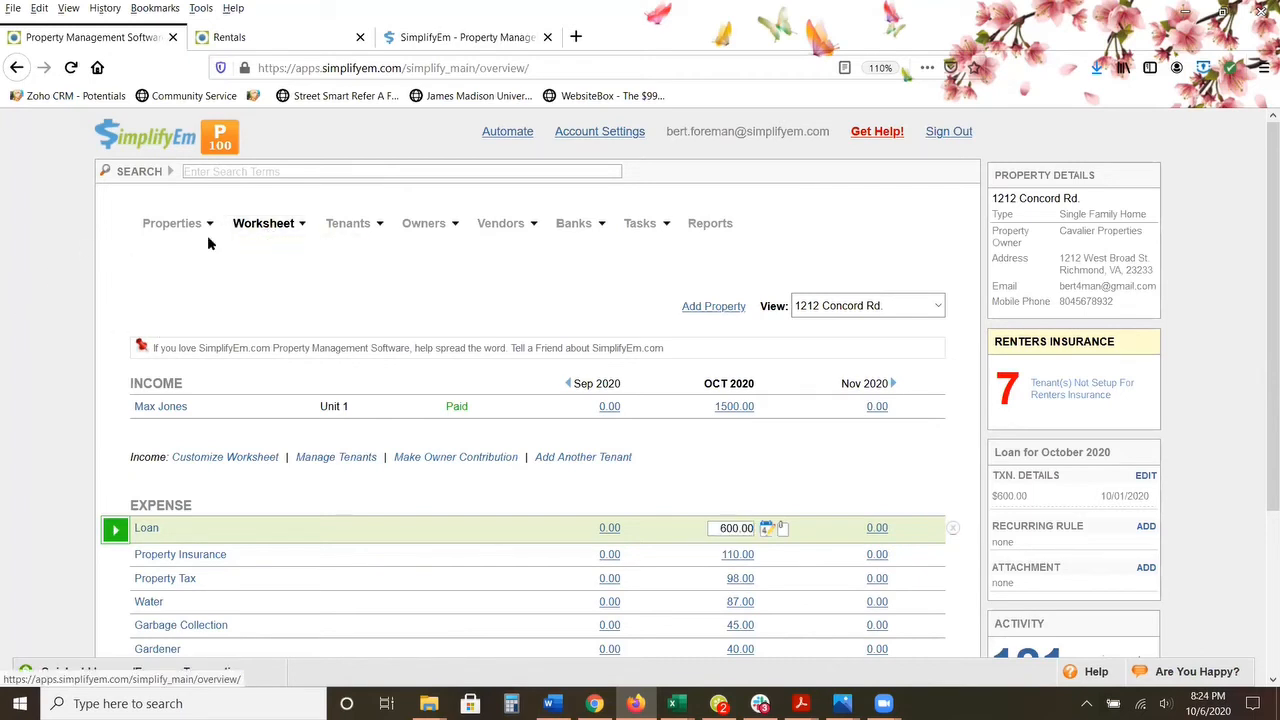
{"action": "left_click", "coordinate": [177, 229]}
{"action": "left_click", "coordinate": [181, 249]}
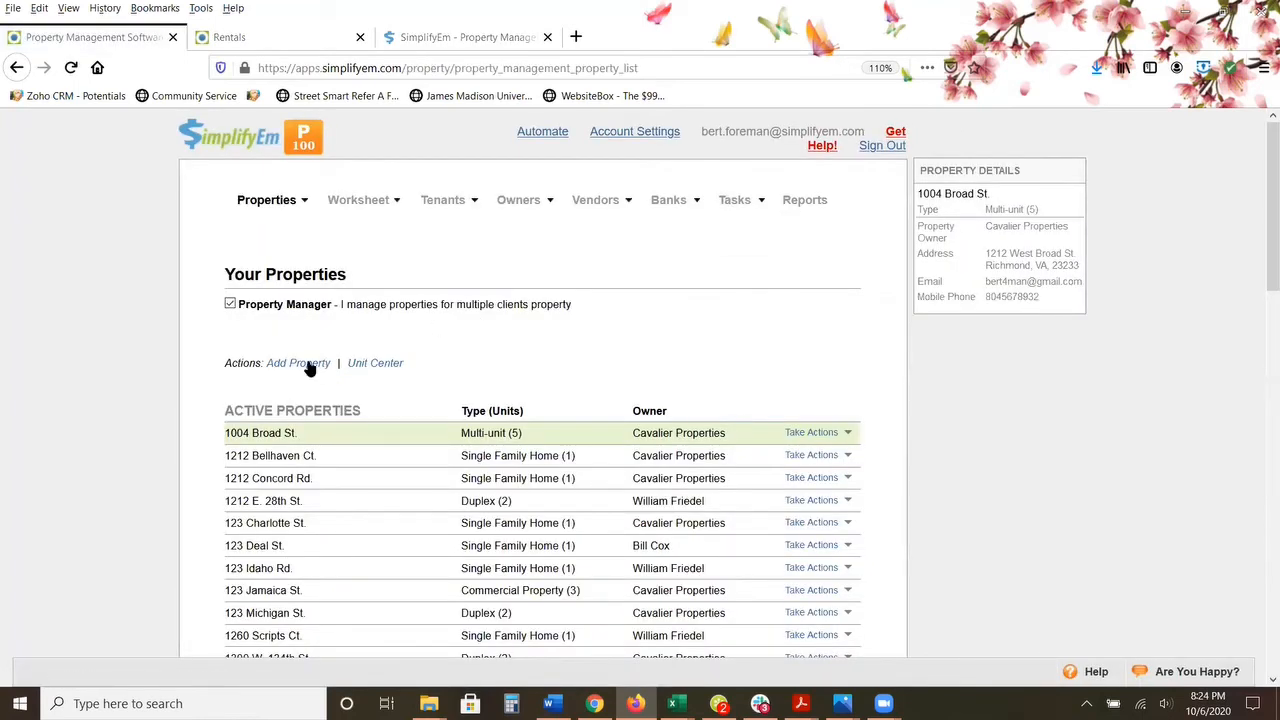
{"action": "left_click", "coordinate": [310, 365]}
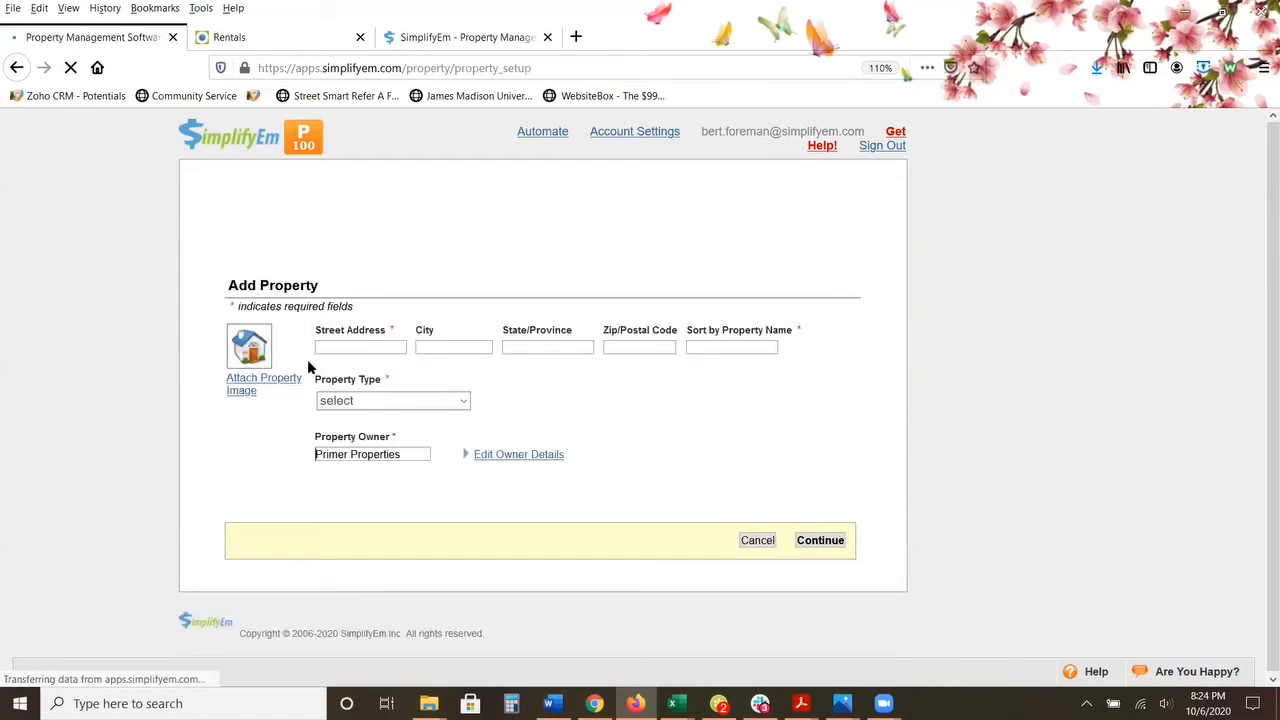
Step: Try the Multi-unit and Commercial Property types for the new property
{"action": "left_click", "coordinate": [462, 409]}
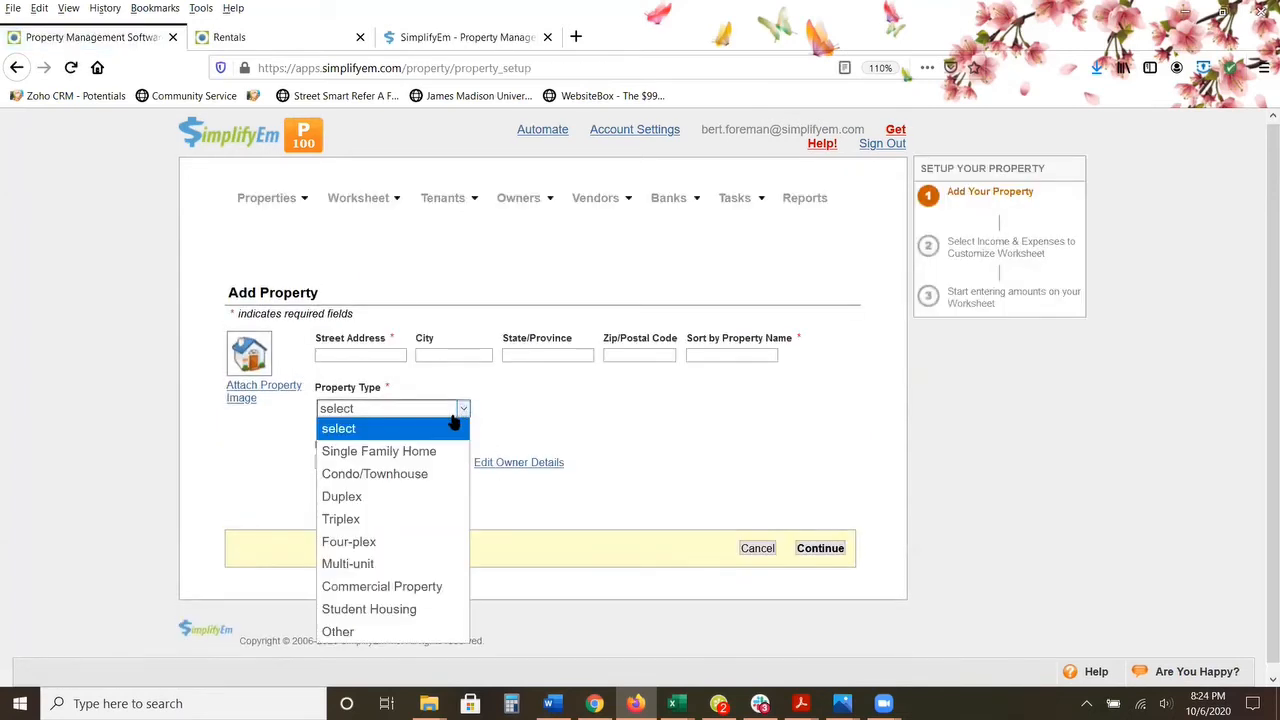
{"action": "left_click", "coordinate": [422, 565]}
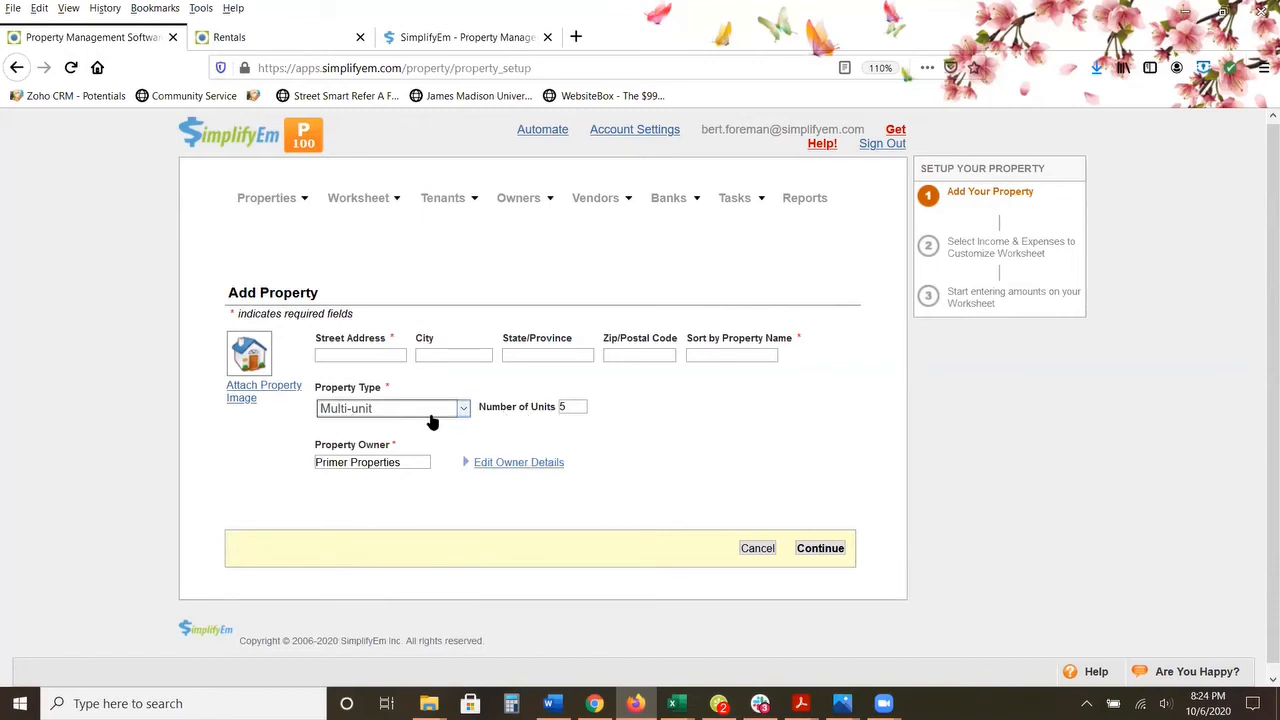
{"action": "left_click", "coordinate": [463, 412]}
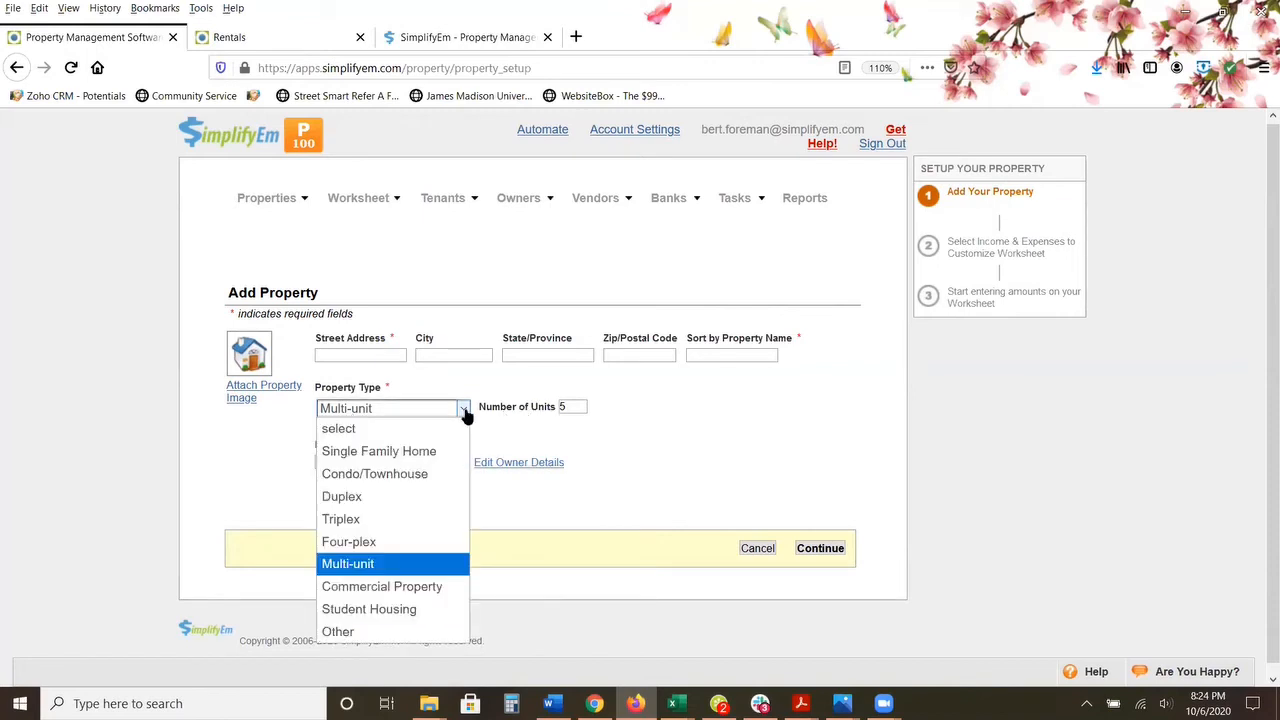
{"action": "left_click", "coordinate": [437, 587]}
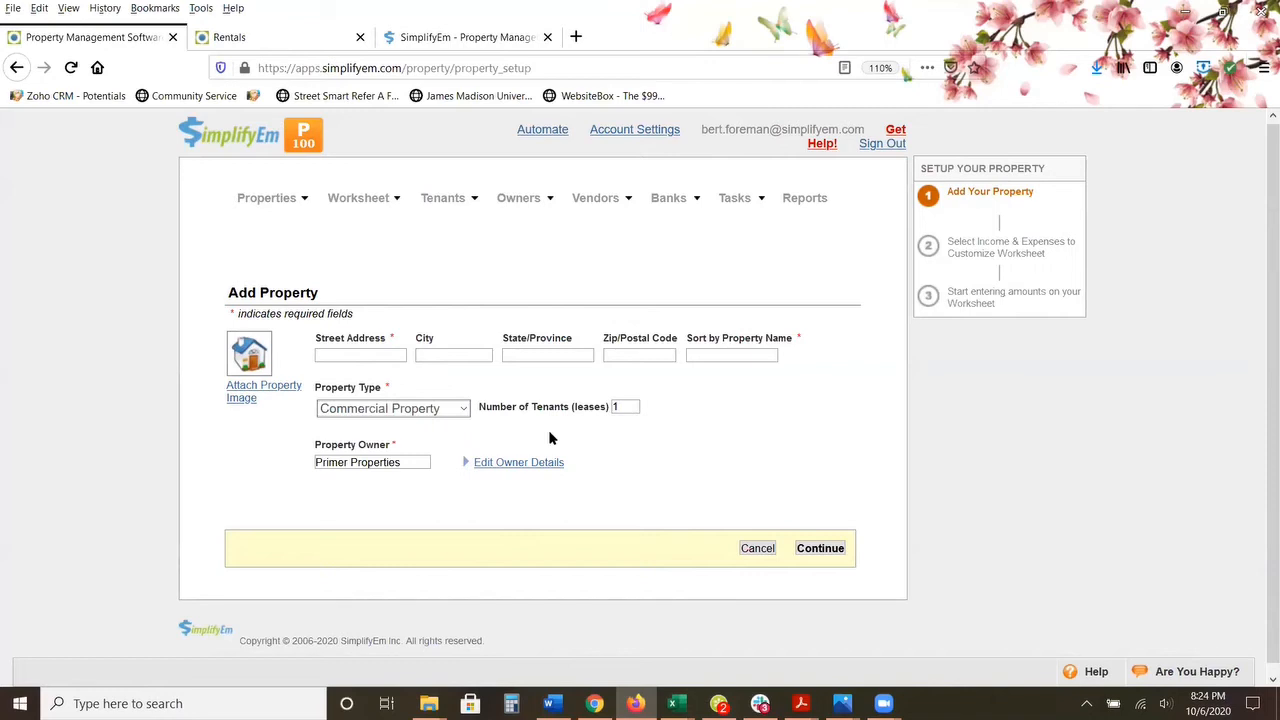
Step: Open the property worksheet and display the Coconut Way condo in it
{"action": "mouse_move", "coordinate": [366, 198]}
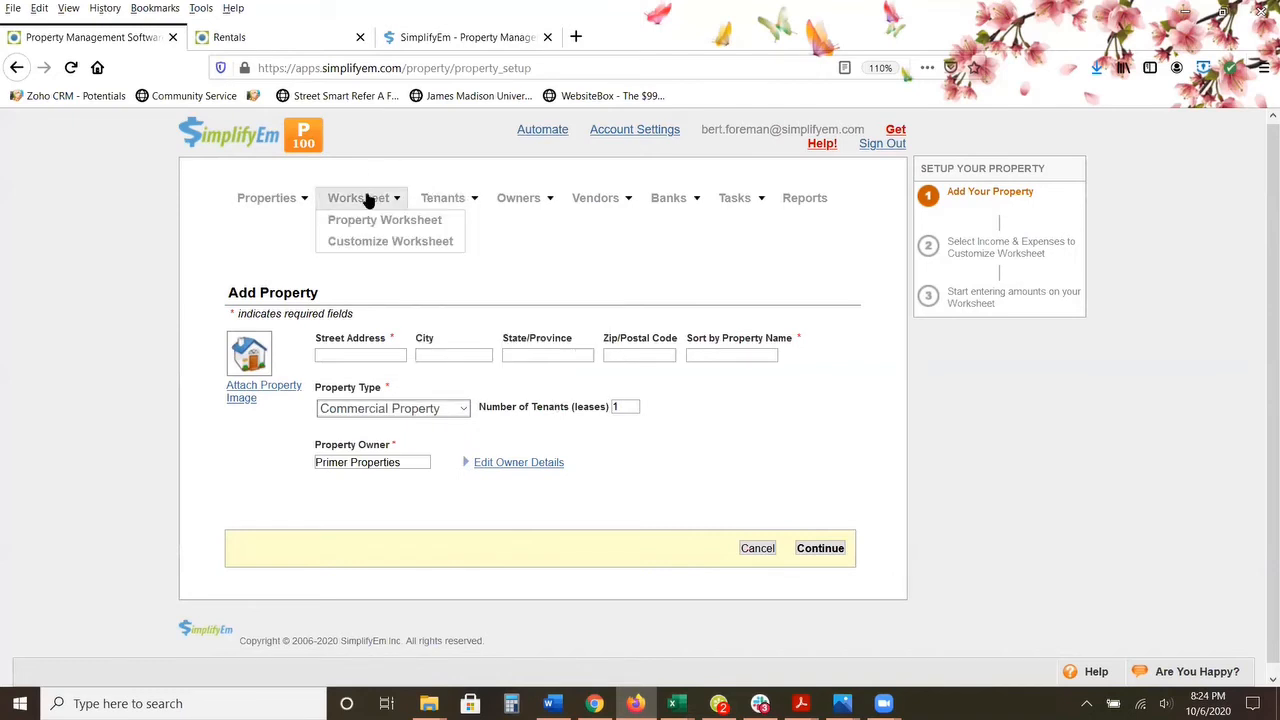
{"action": "left_click", "coordinate": [366, 222]}
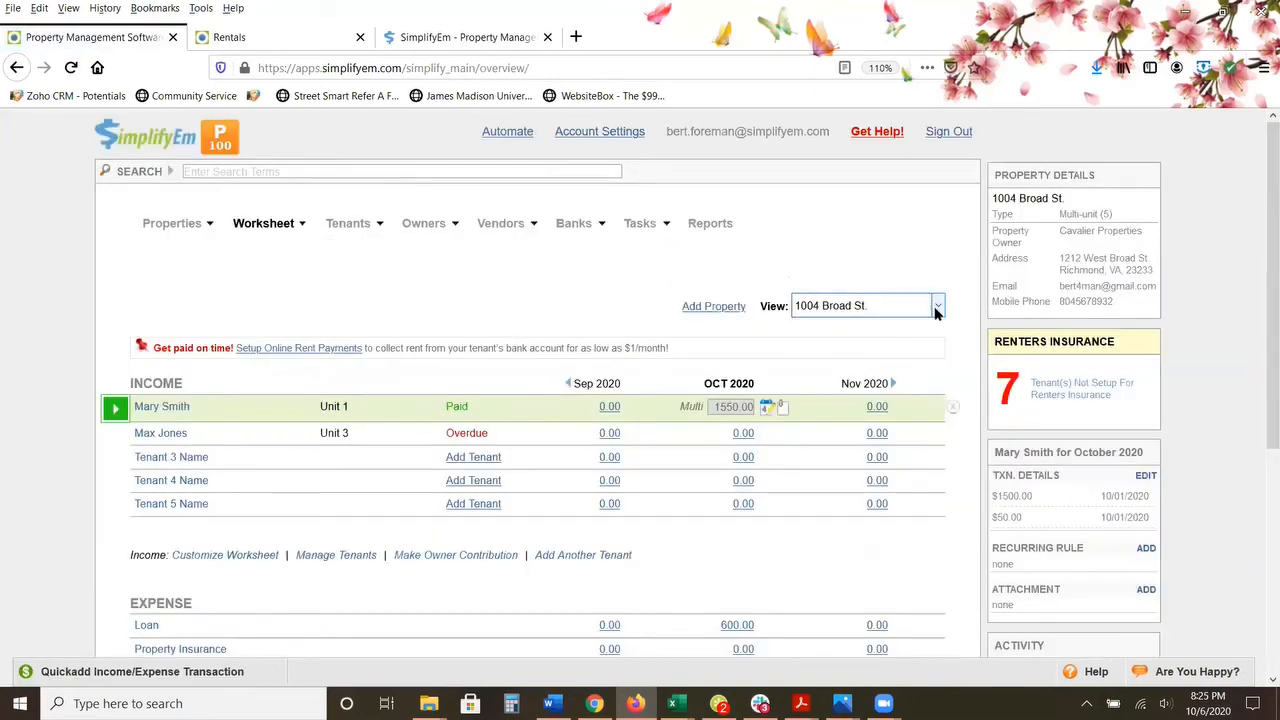
{"action": "left_click", "coordinate": [937, 305]}
{"action": "scroll", "coordinate": [917, 532], "scroll_direction": "down", "scroll_amount": 2}
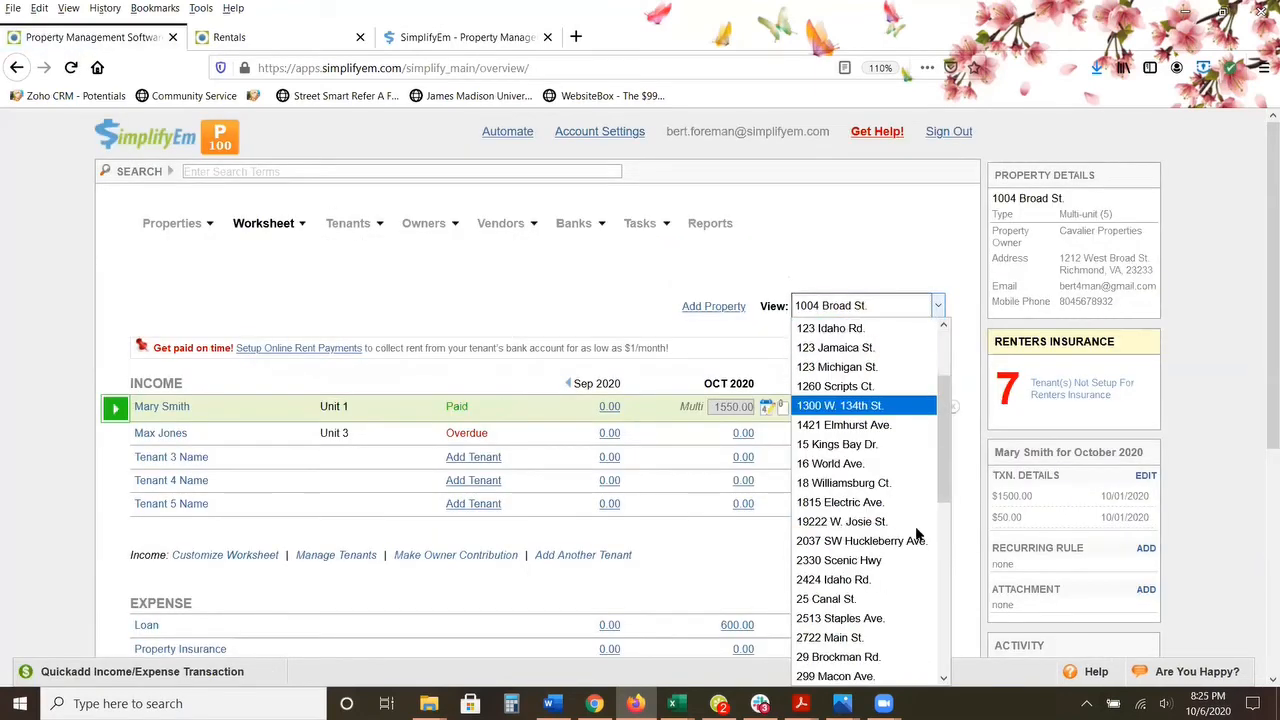
{"action": "scroll", "coordinate": [910, 539], "scroll_direction": "down", "scroll_amount": 1}
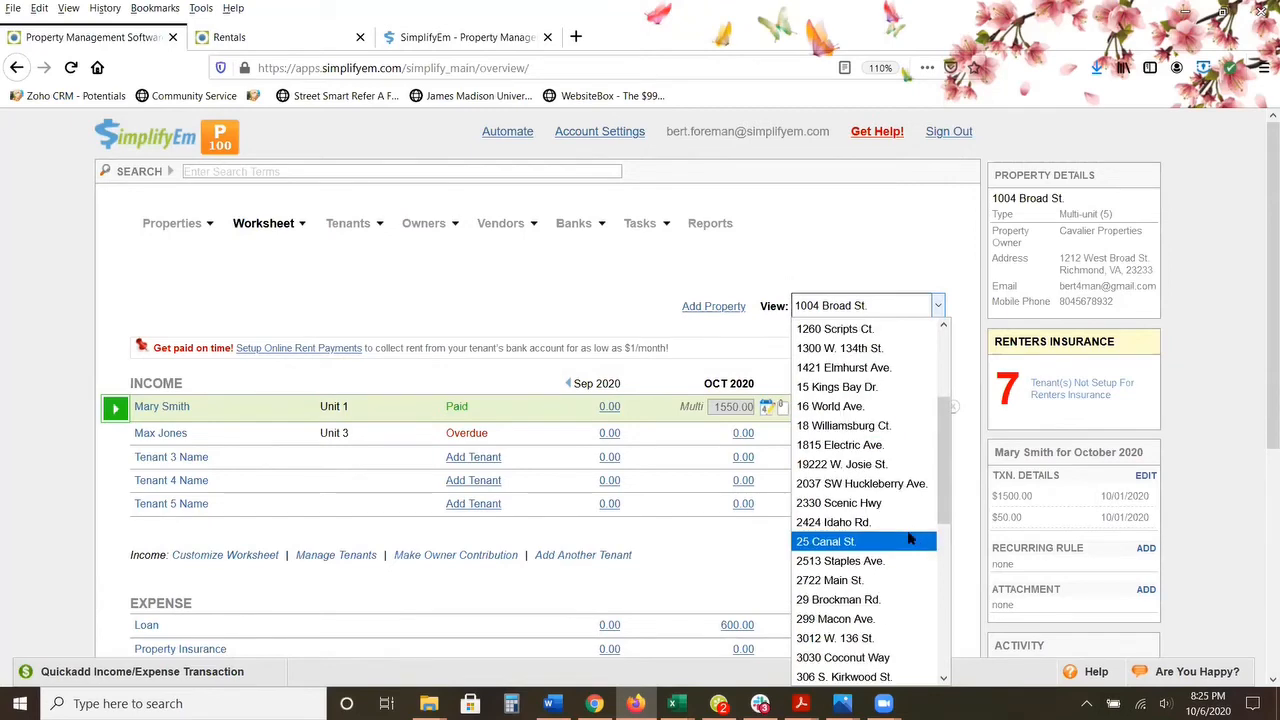
{"action": "left_click", "coordinate": [870, 657]}
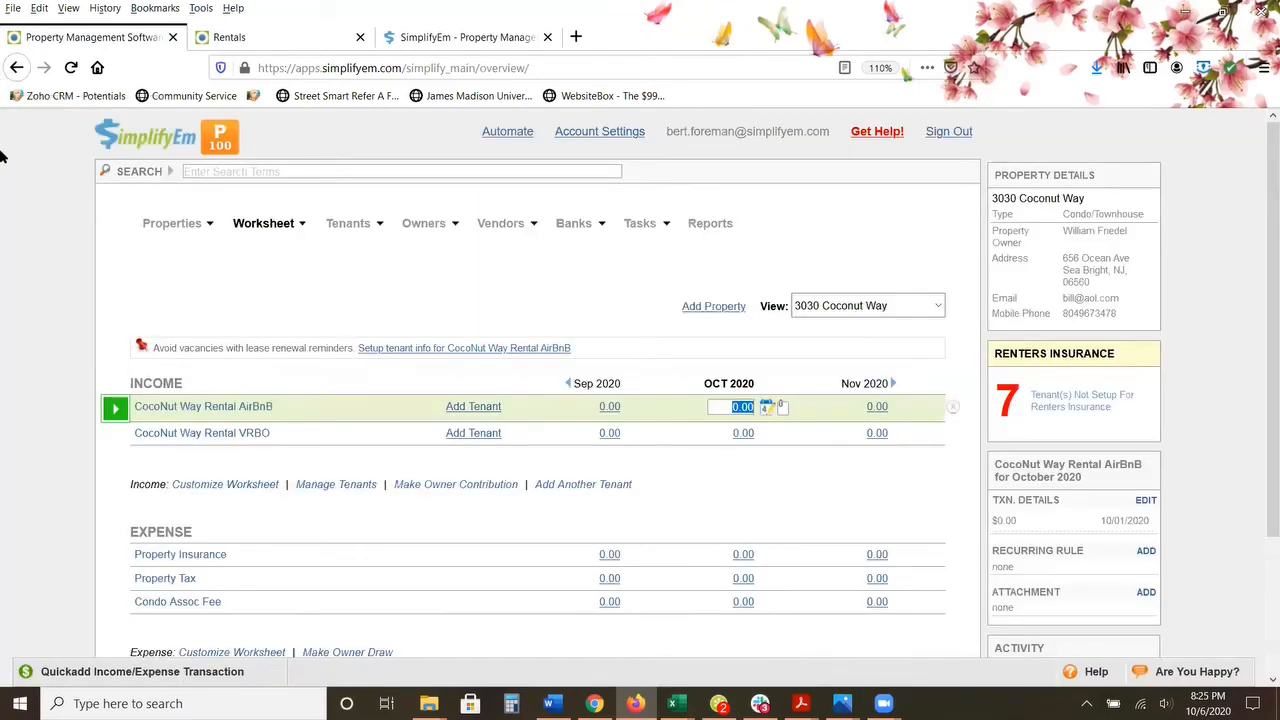
Step: Show the August 2020 income and expenses on the Coconut Way worksheet
{"action": "scroll", "coordinate": [79, 238], "scroll_direction": "down", "scroll_amount": 2}
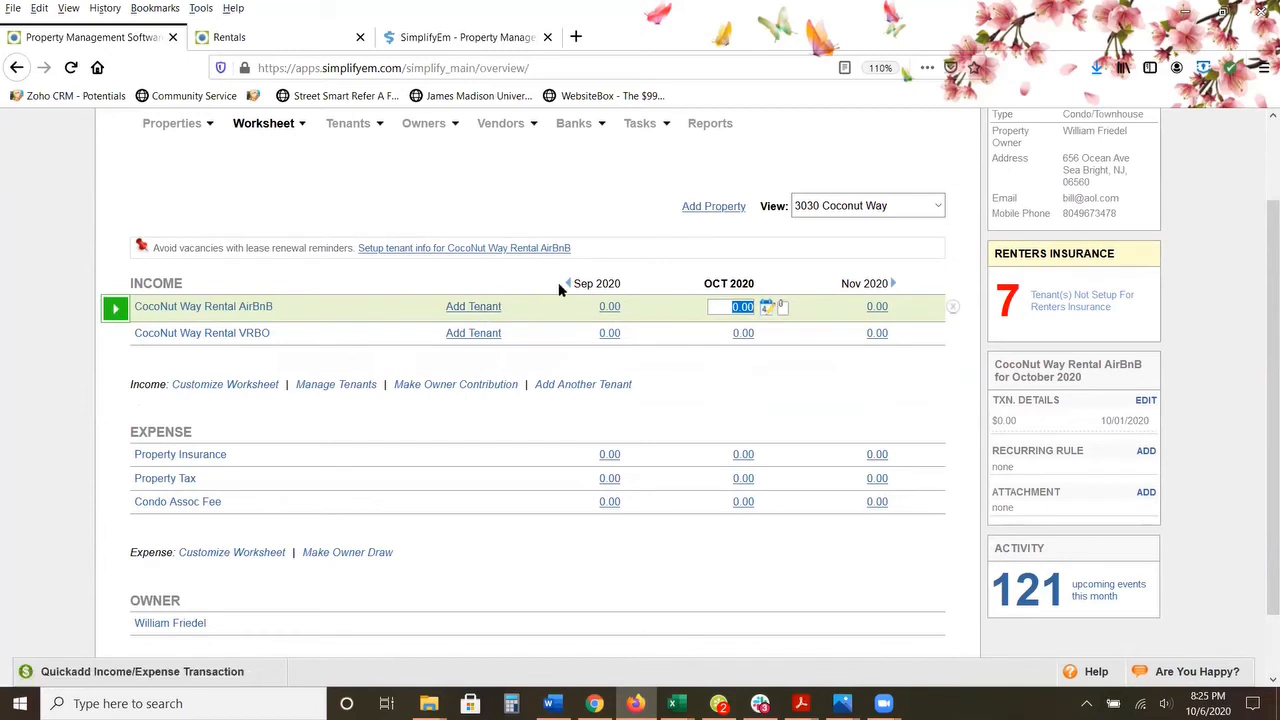
{"action": "mouse_move", "coordinate": [567, 285]}
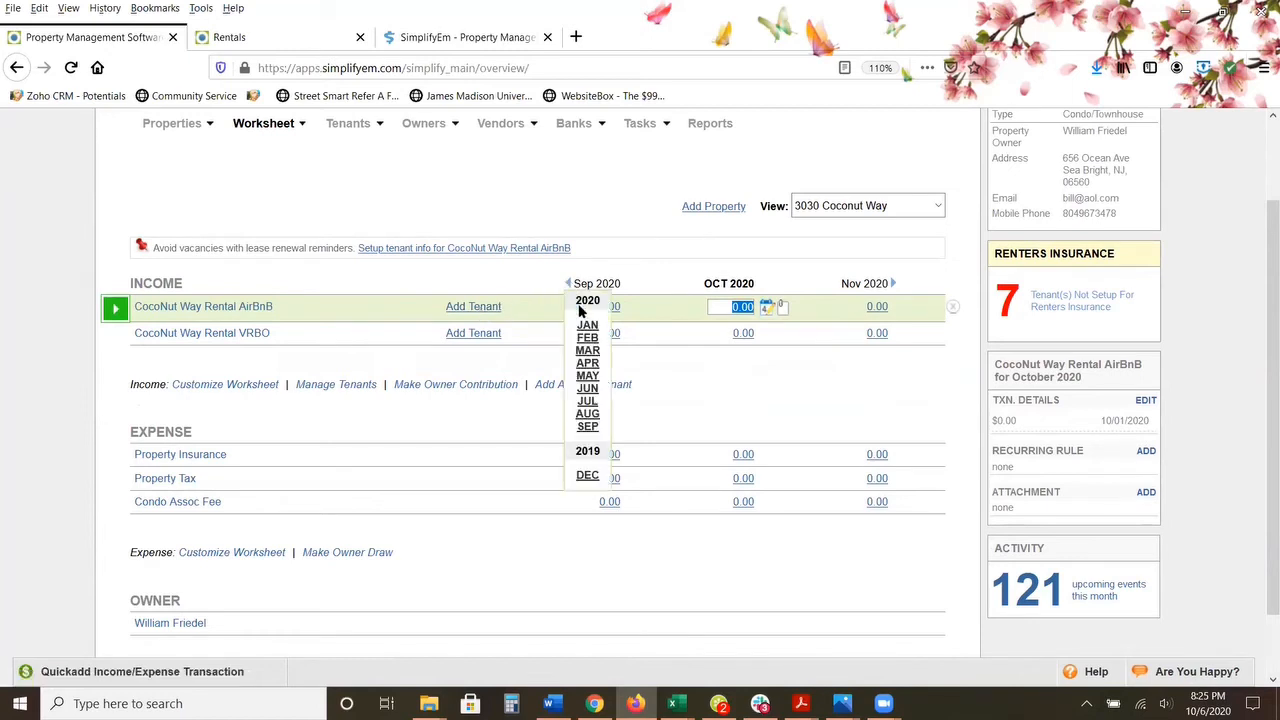
{"action": "left_click", "coordinate": [588, 414]}
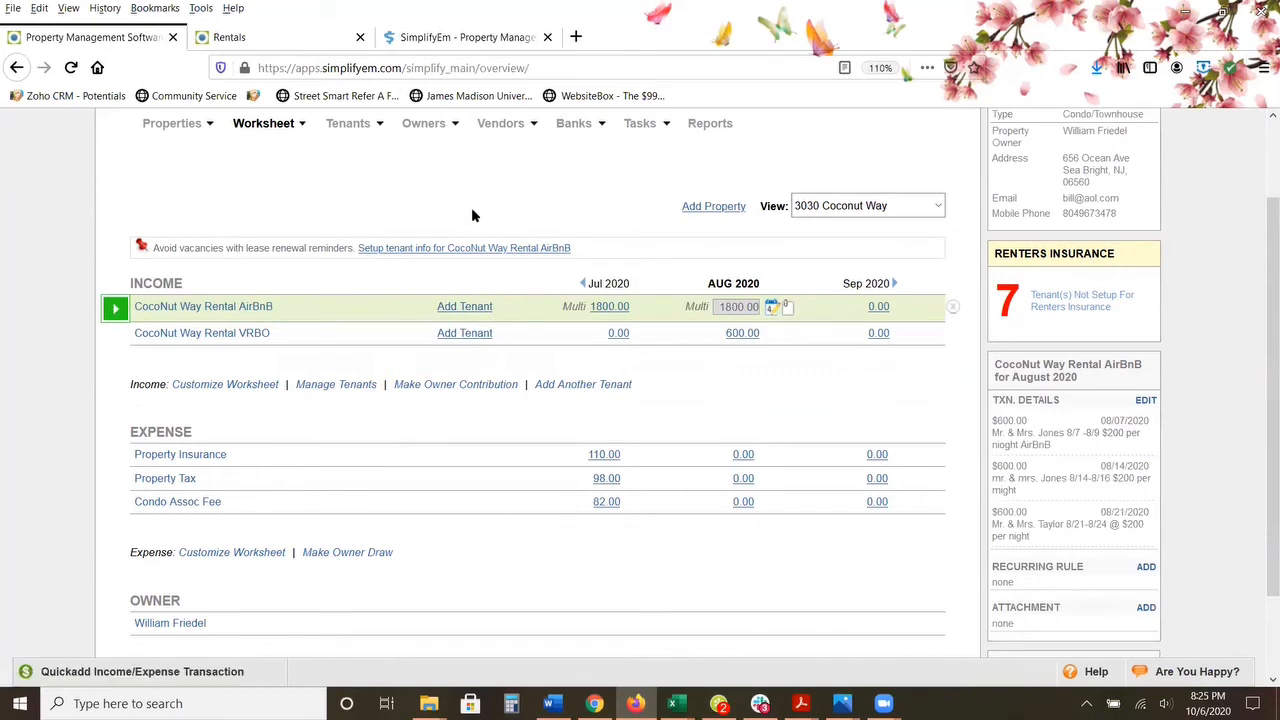
Step: Open the August 2020 rent payments of the Coconut Way AirBnB rental and review the details of the 08/07 and 08/14 payments
{"action": "left_click", "coordinate": [178, 312]}
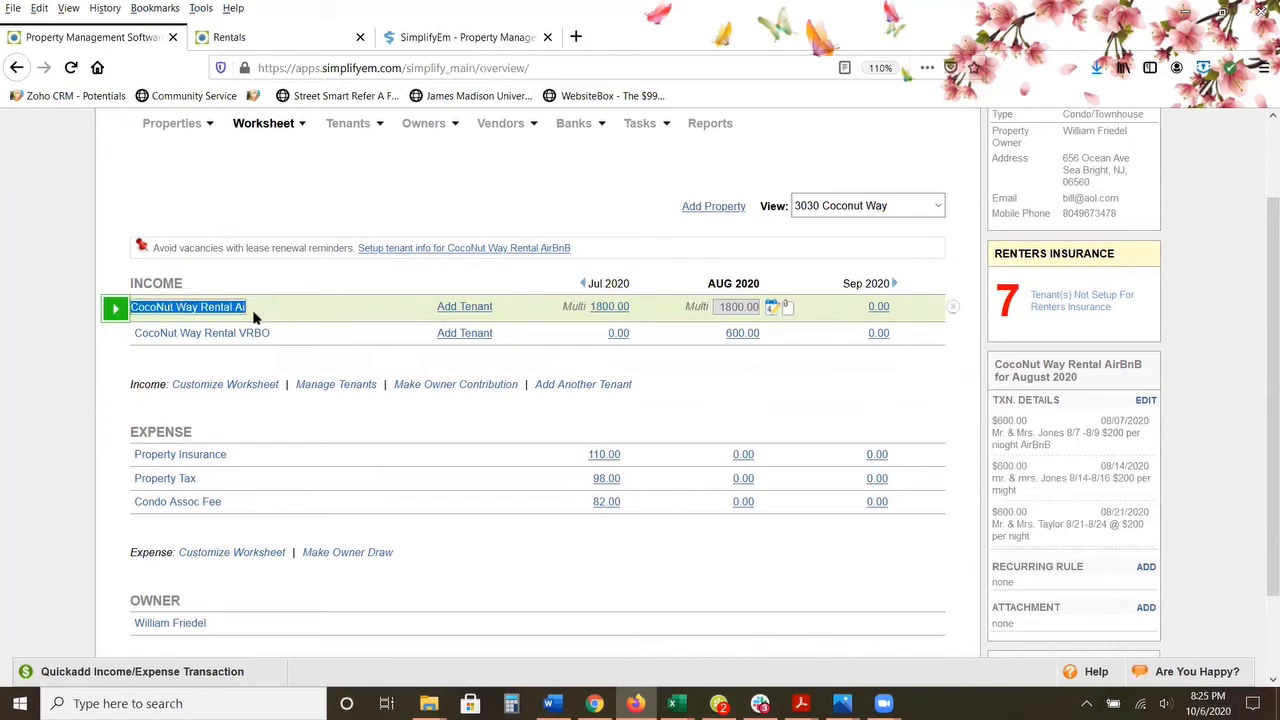
{"action": "left_click", "coordinate": [240, 216]}
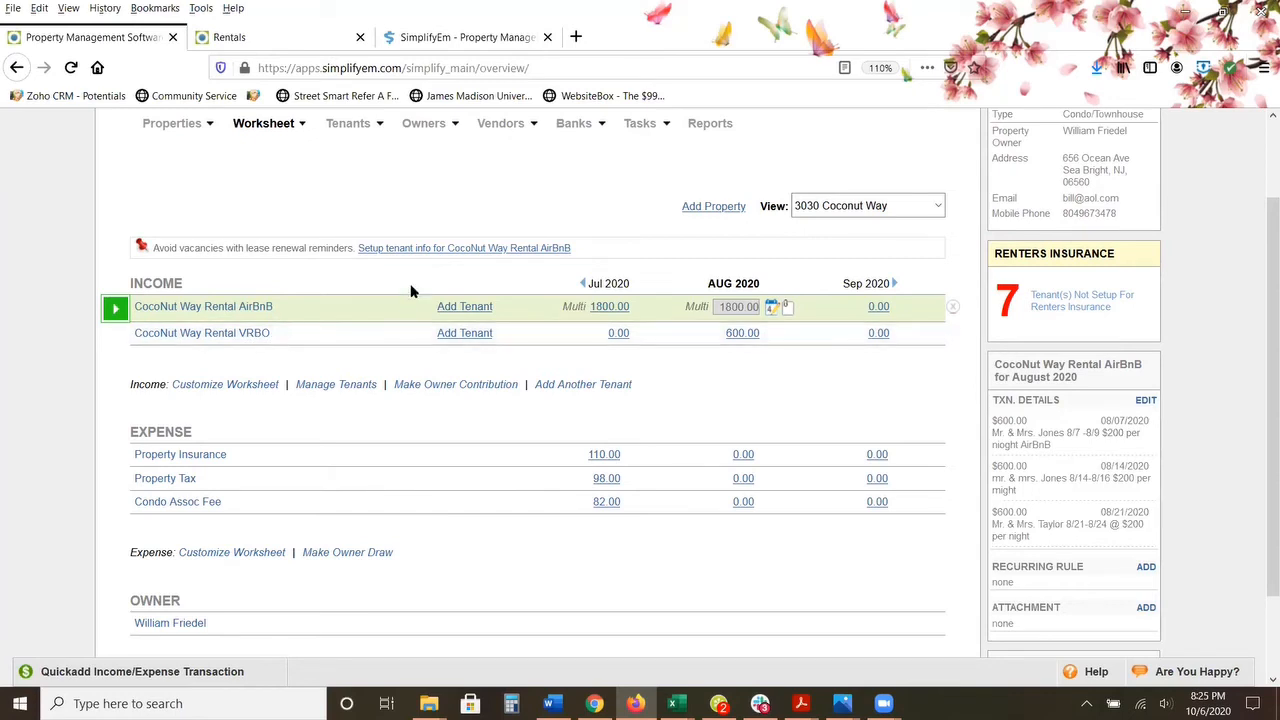
{"action": "left_click", "coordinate": [771, 306]}
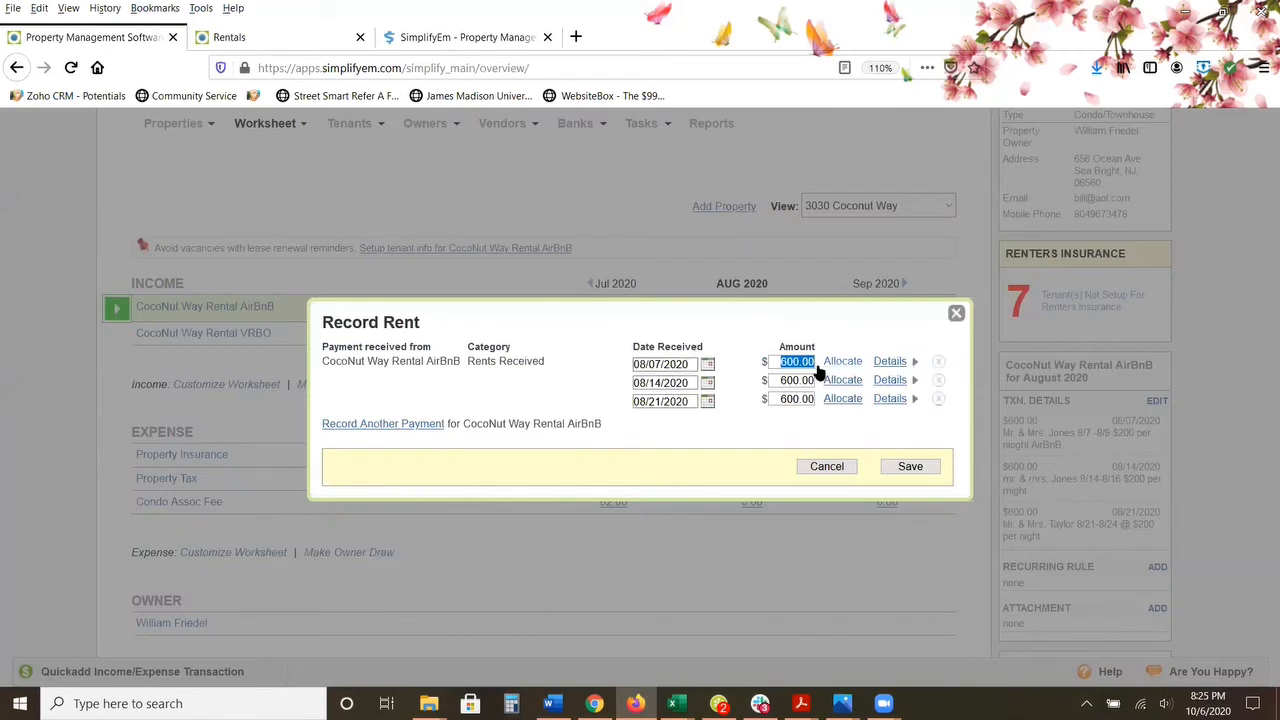
{"action": "left_click", "coordinate": [890, 364]}
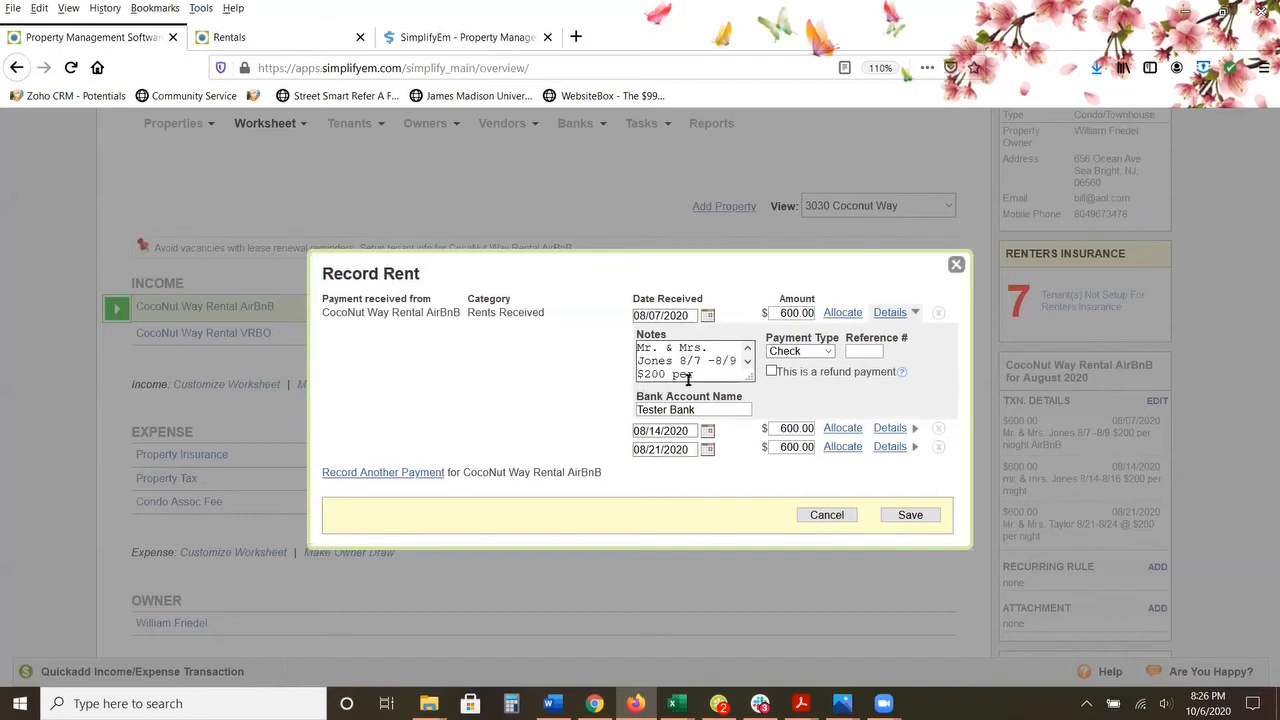
{"action": "left_click", "coordinate": [688, 316]}
{"action": "left_click", "coordinate": [891, 312]}
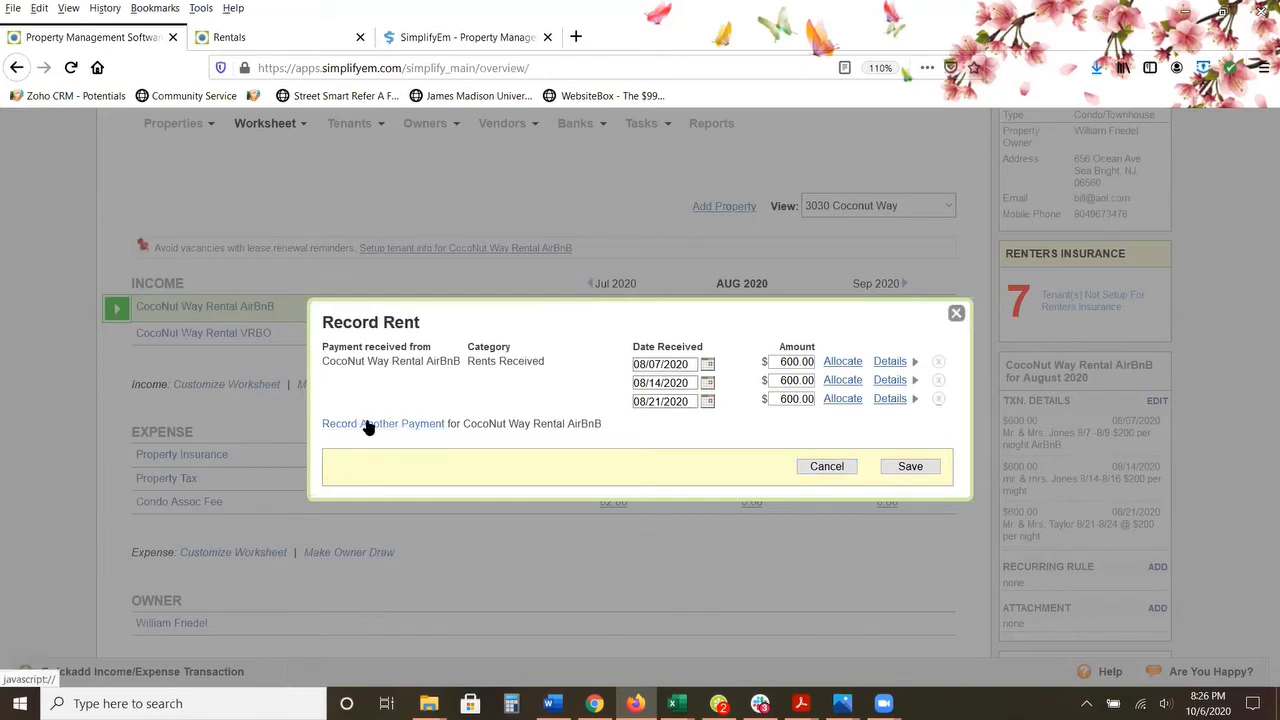
{"action": "left_click", "coordinate": [890, 380]}
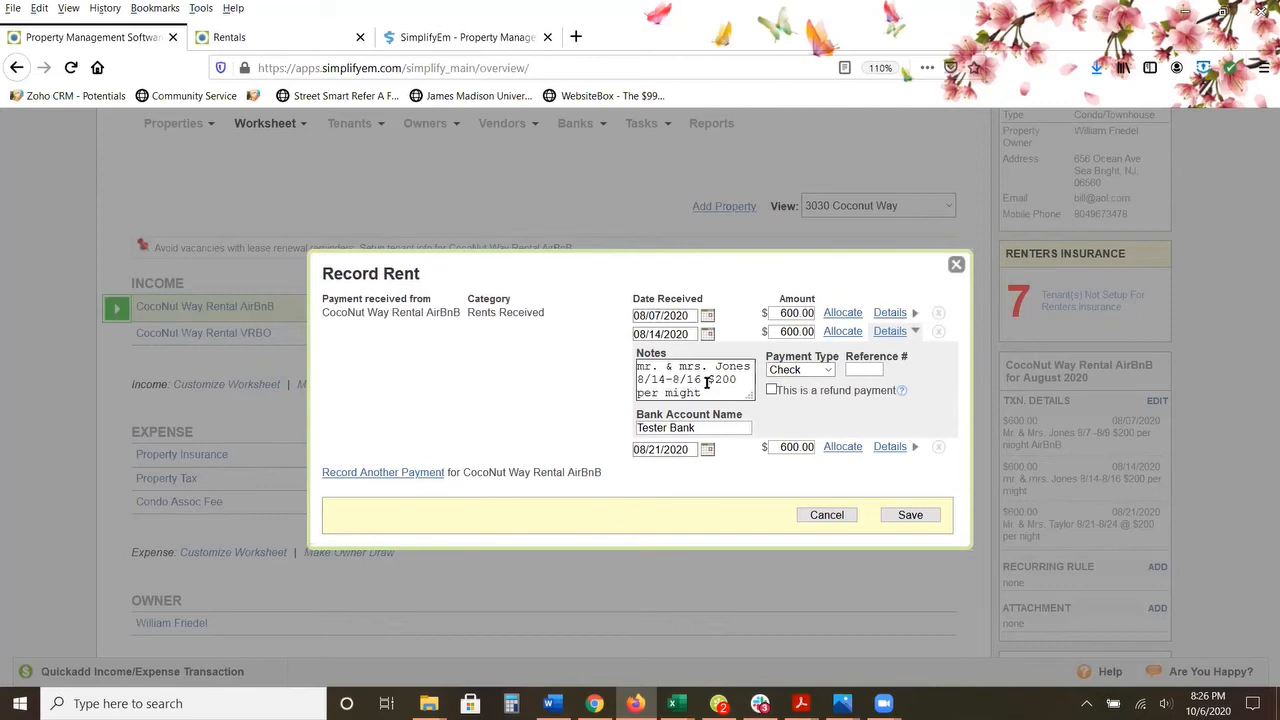
{"action": "left_click_drag", "start_coordinate": [709, 380], "coordinate": [738, 381]}
{"action": "left_click", "coordinate": [884, 331]}
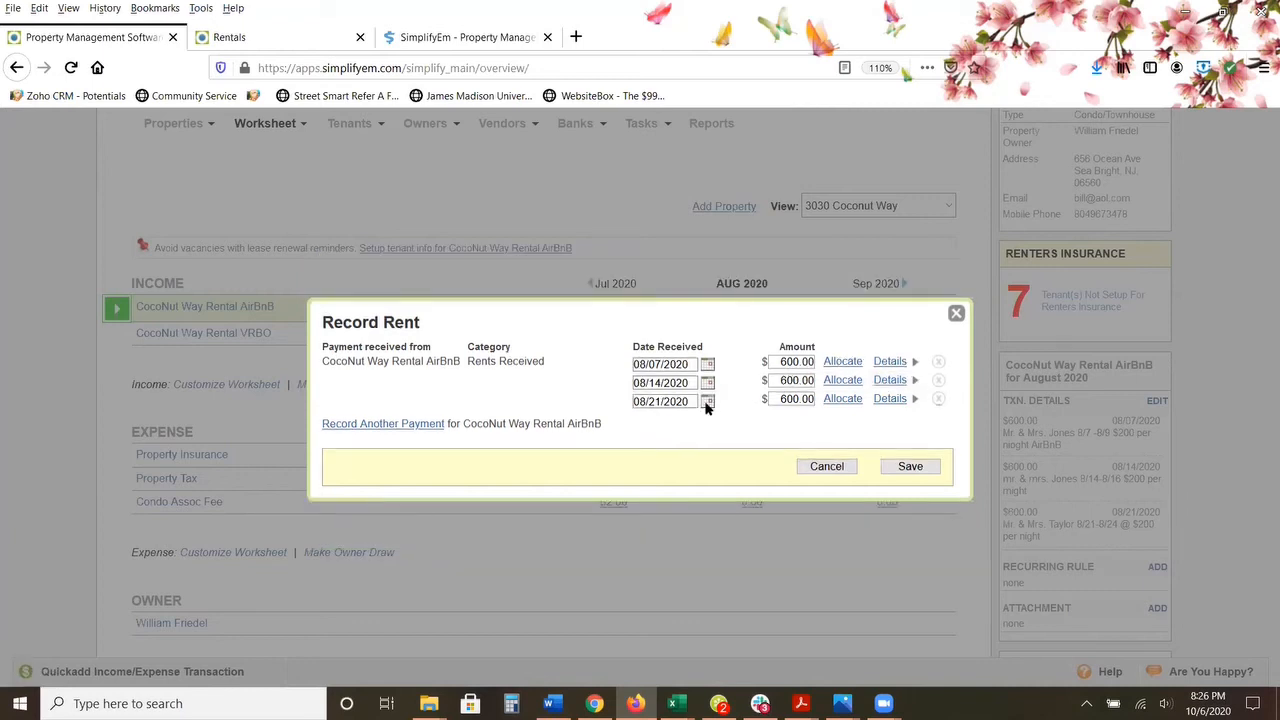
Step: Add another rent payment of $600 for the AirBnB rental, received on 08/27/2020
{"action": "left_click", "coordinate": [360, 425]}
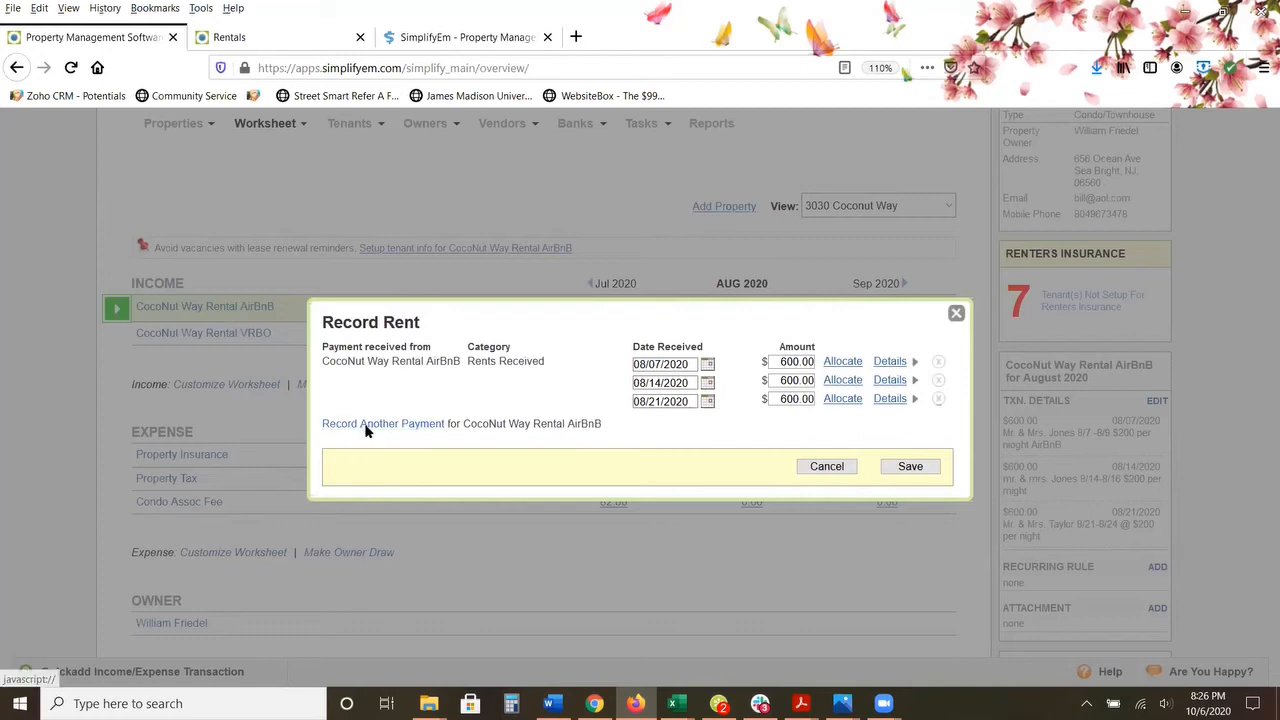
{"action": "left_click", "coordinate": [709, 415]}
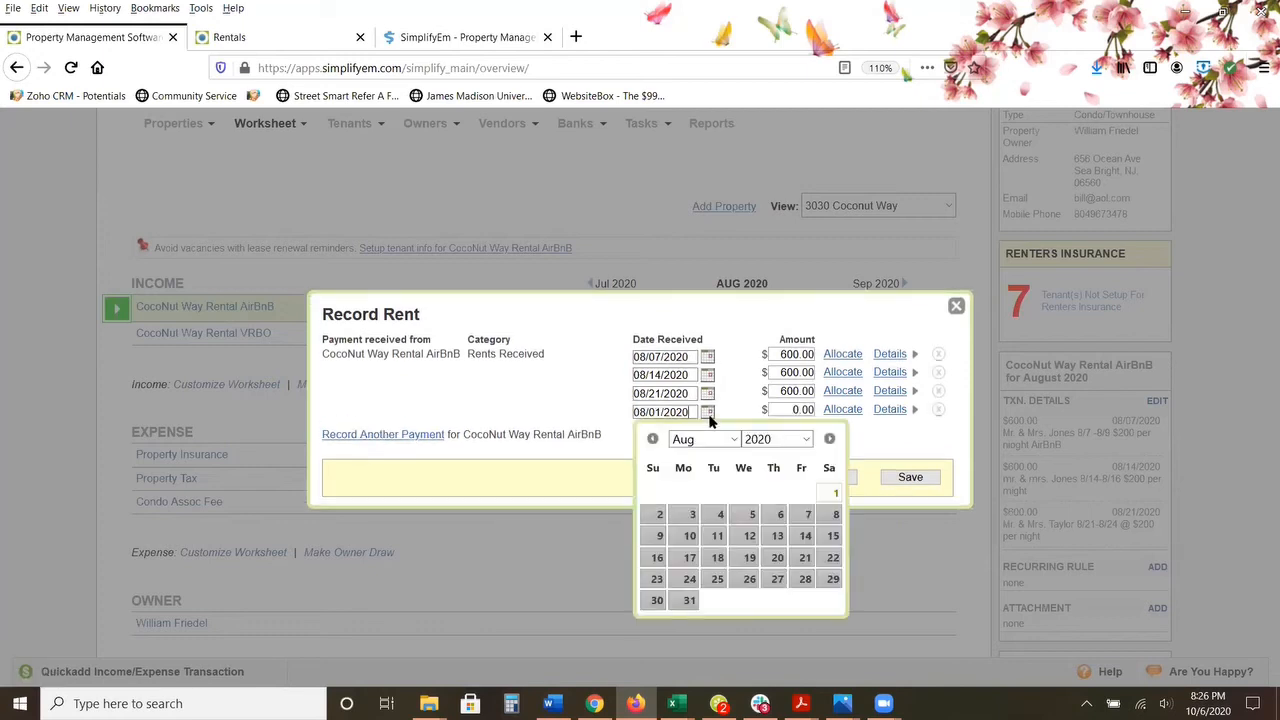
{"action": "left_click", "coordinate": [777, 579]}
{"action": "left_click", "coordinate": [800, 409]}
{"action": "type", "text": "600"}
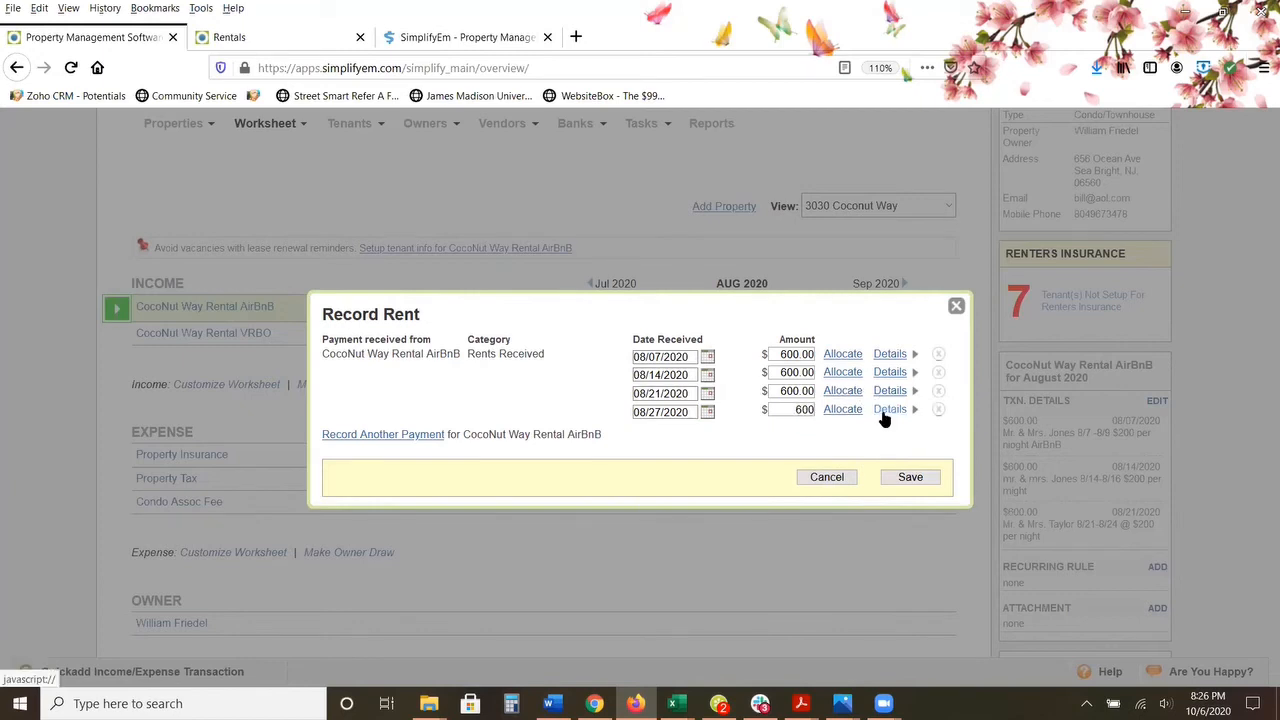
Step: Note the guests' names and their 8/28-8/31 stay in the new payment's details and save the rent record
{"action": "left_click", "coordinate": [889, 409]}
{"action": "type", "text": "Mr. & Mrs. Berkley s"}
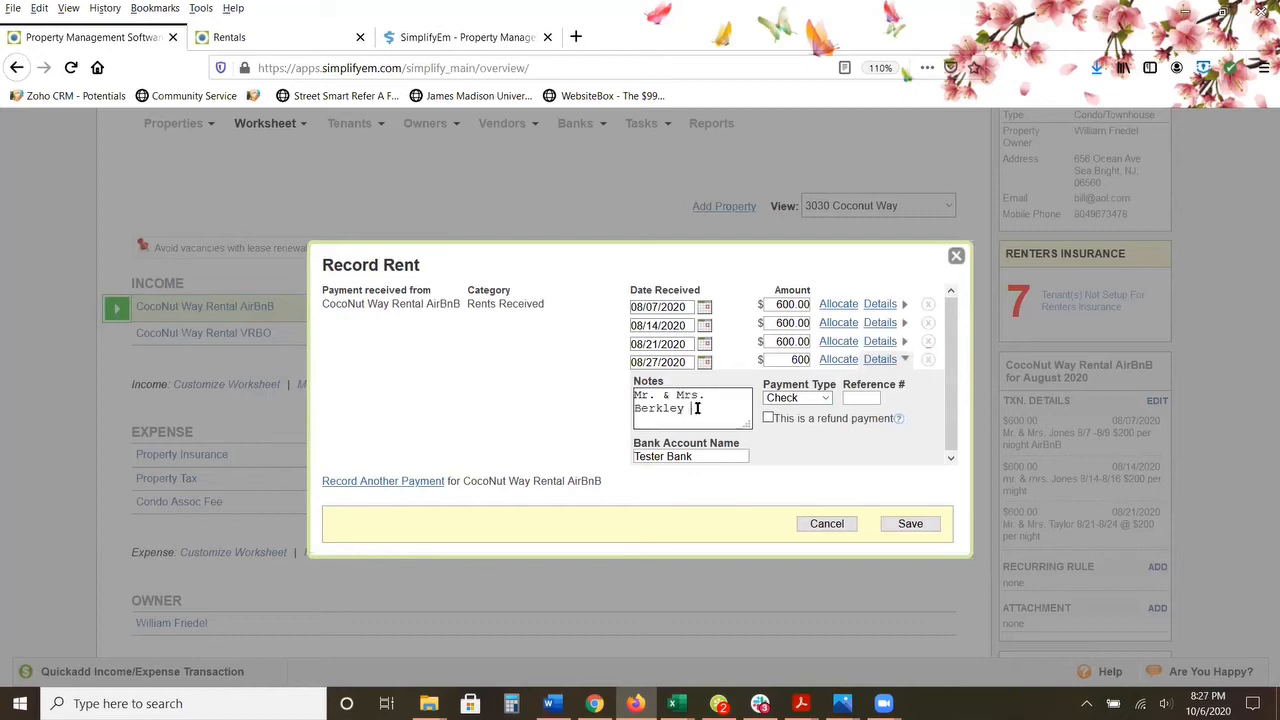
{"action": "type", "text": "taty"}
{"action": "type", "text": " 8/27"}
{"action": "type", "text": "31"}
{"action": "left_click", "coordinate": [908, 523]}
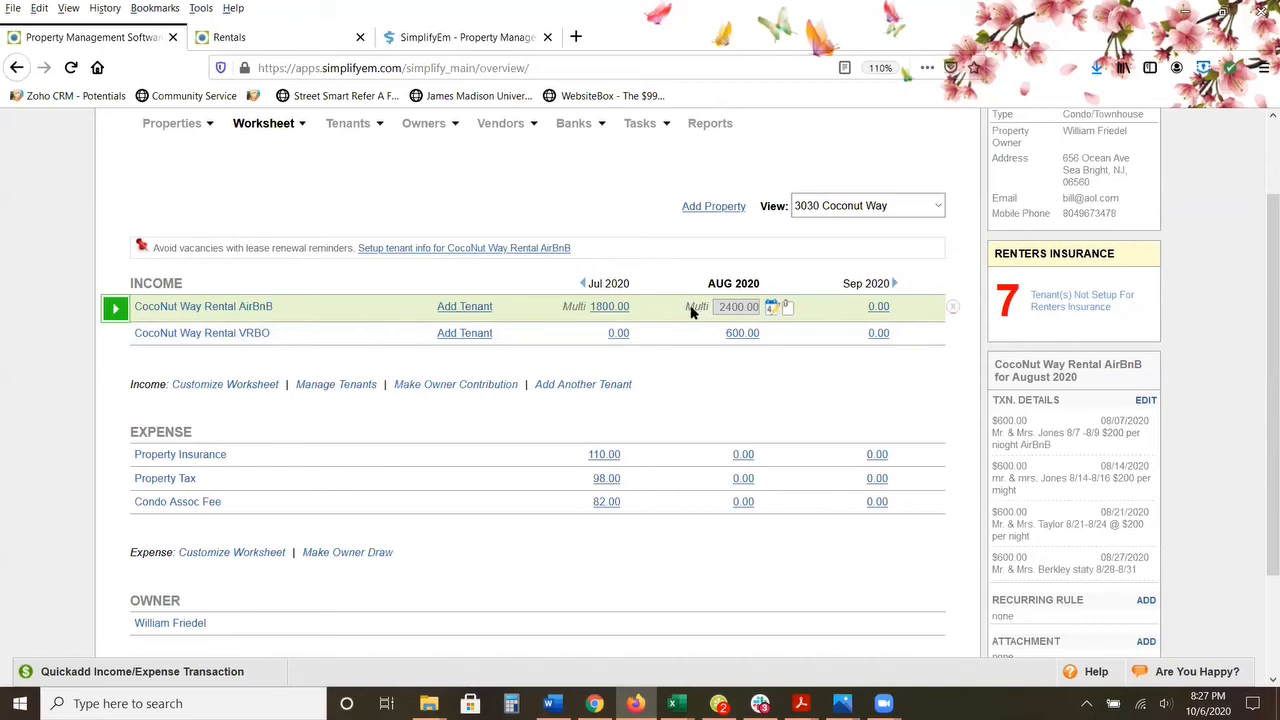
Step: Set up an Income & Expense Report for the Coconut Way condo and its owner
{"action": "scroll", "coordinate": [686, 295], "scroll_direction": "up", "scroll_amount": 2}
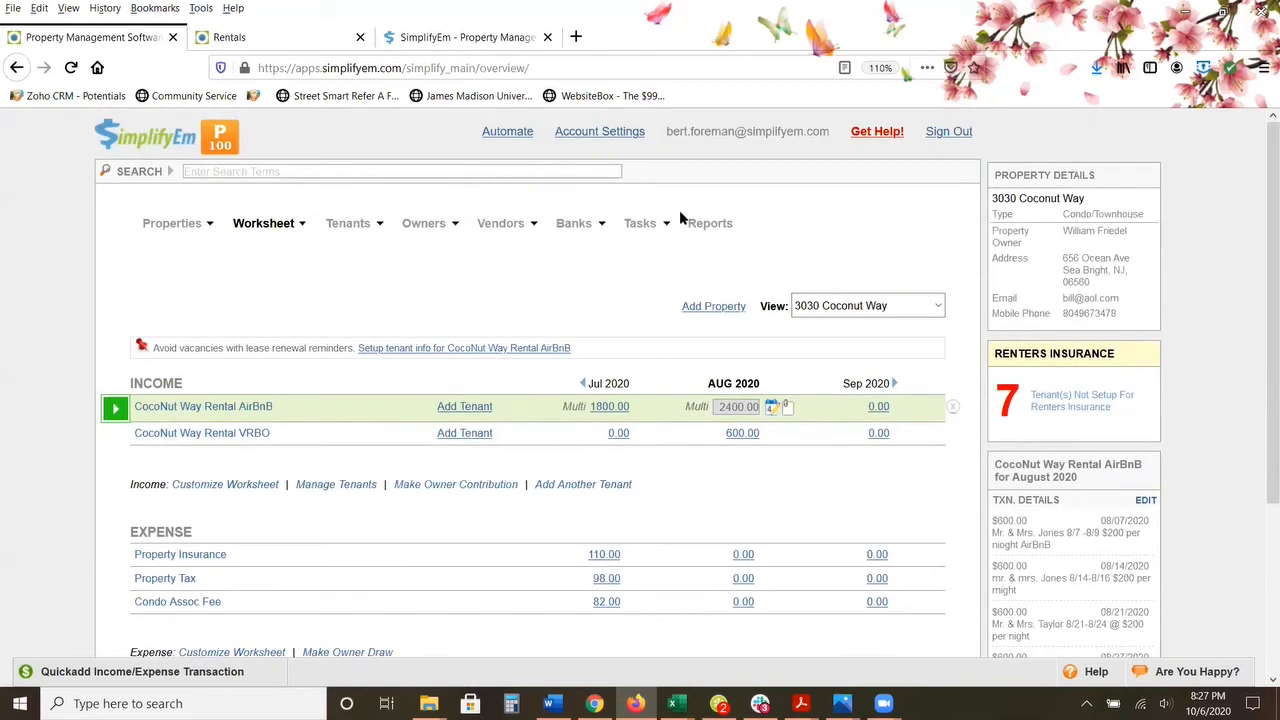
{"action": "left_click", "coordinate": [709, 224]}
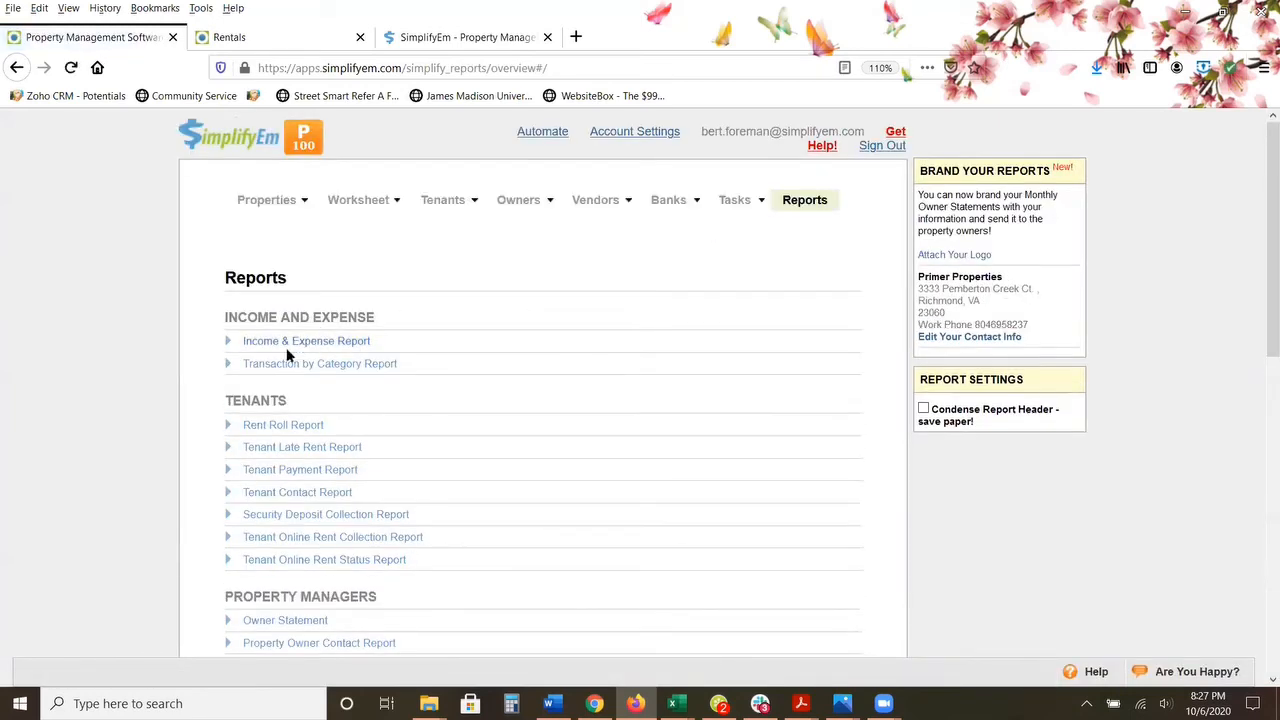
{"action": "left_click", "coordinate": [303, 341]}
{"action": "scroll", "coordinate": [541, 320], "scroll_direction": "down", "scroll_amount": 5}
{"action": "scroll", "coordinate": [541, 300], "scroll_direction": "up", "scroll_amount": 2}
{"action": "left_click", "coordinate": [491, 192]}
{"action": "left_click", "coordinate": [457, 400]}
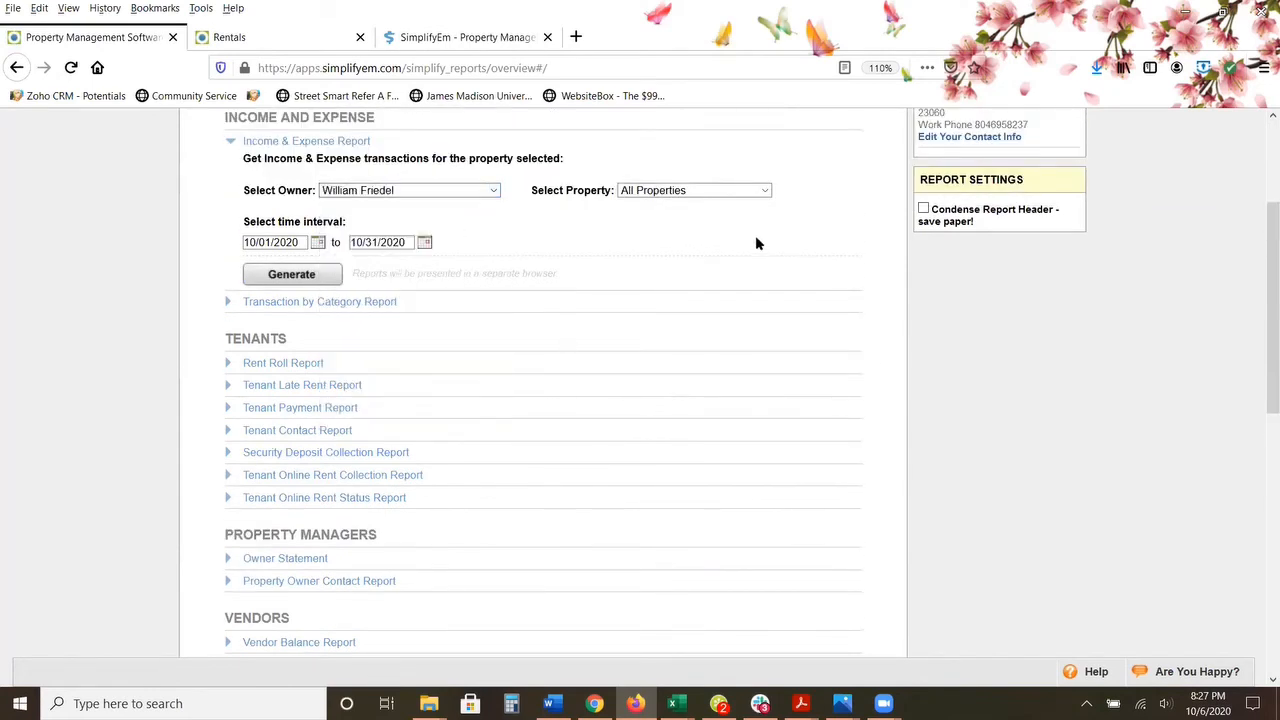
{"action": "left_click", "coordinate": [767, 192]}
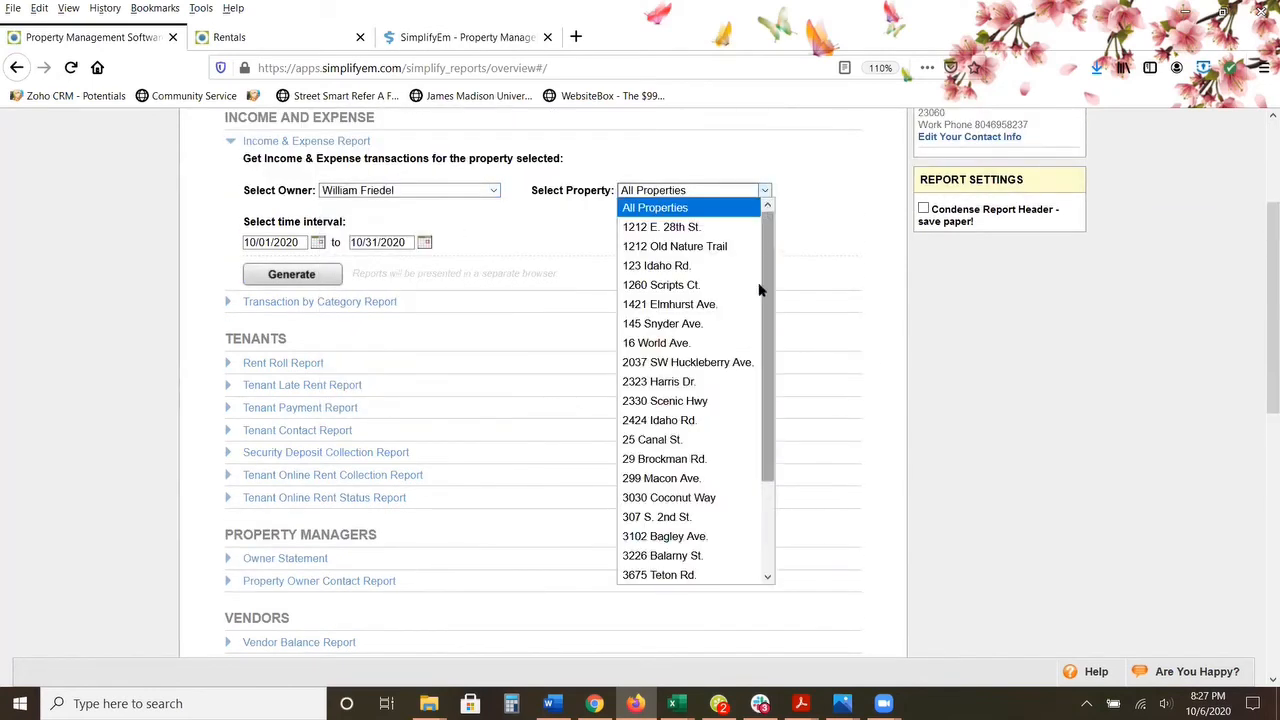
{"action": "left_click", "coordinate": [734, 495]}
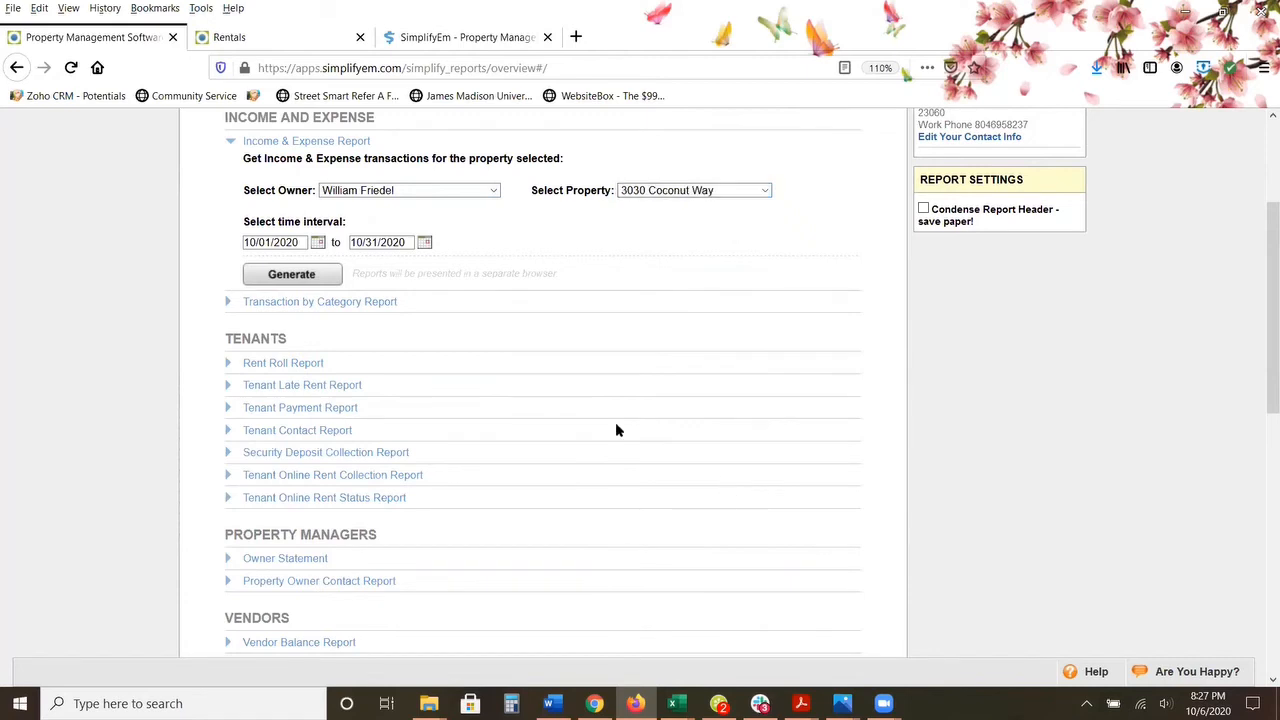
Step: Set the report's start date to 06/01/2020 and generate the report
{"action": "left_click", "coordinate": [318, 242]}
{"action": "left_click", "coordinate": [346, 272]}
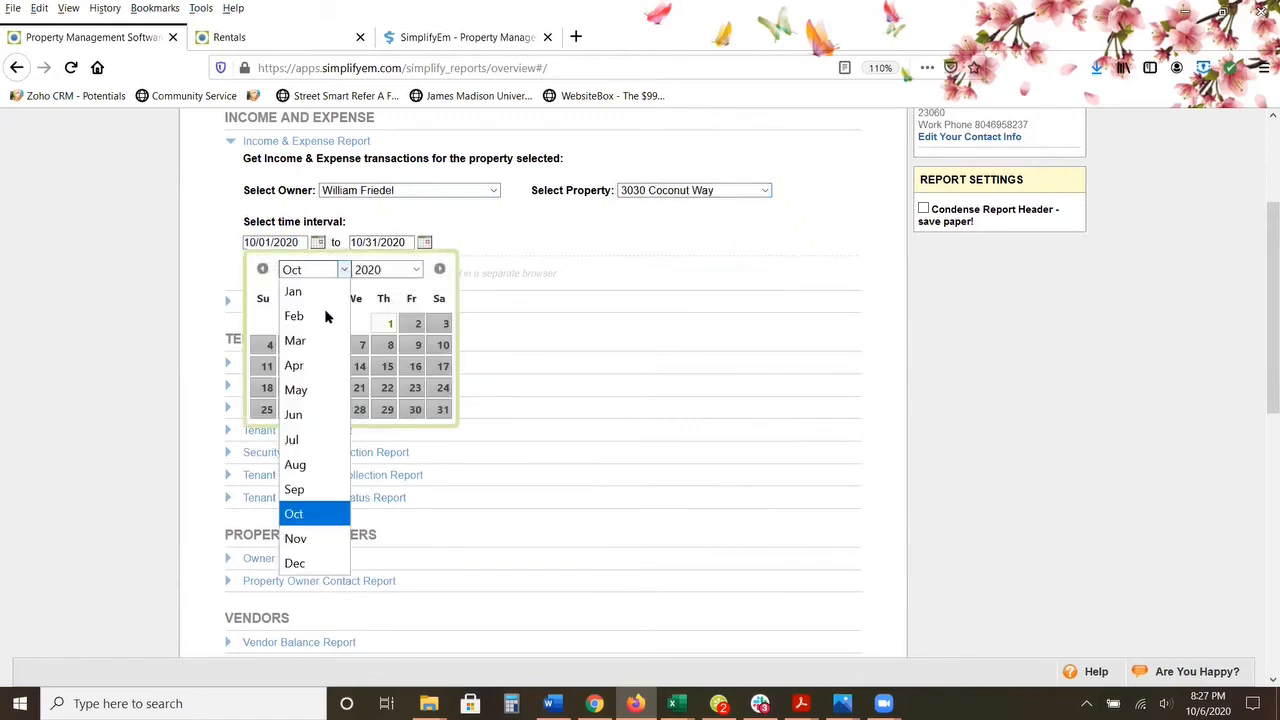
{"action": "left_click", "coordinate": [315, 411]}
{"action": "left_click", "coordinate": [297, 324]}
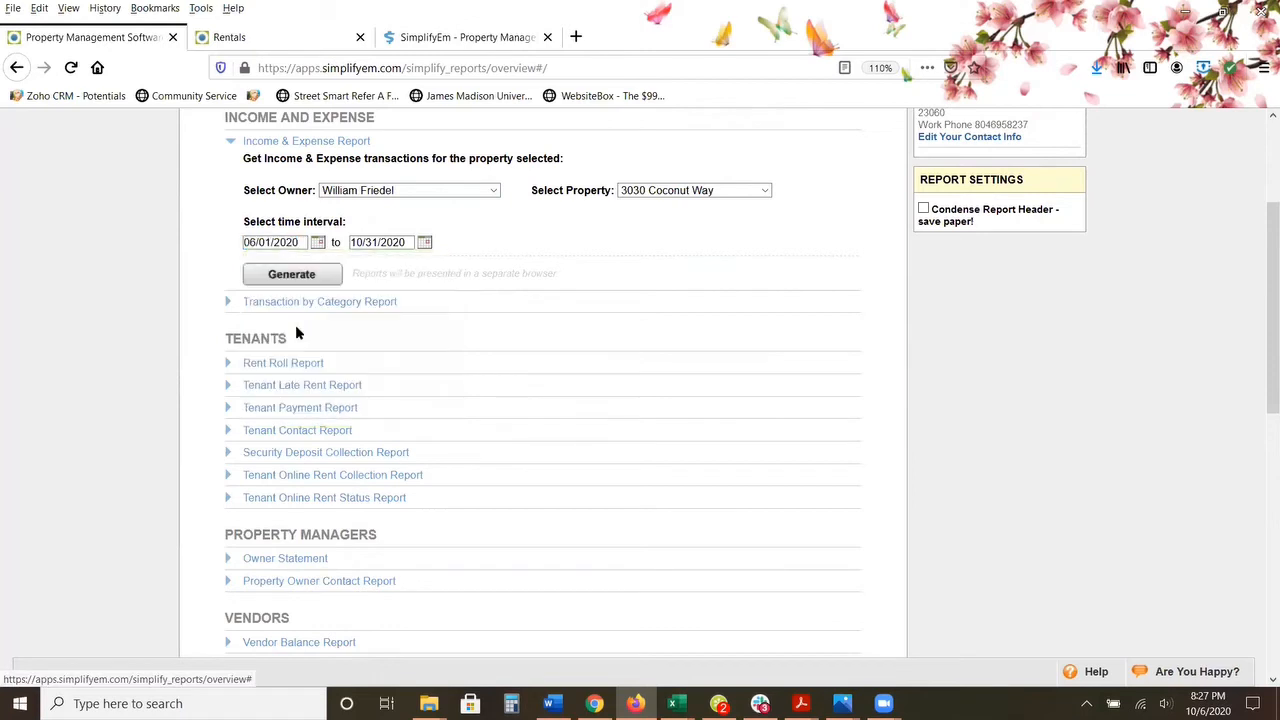
{"action": "left_click", "coordinate": [290, 276]}
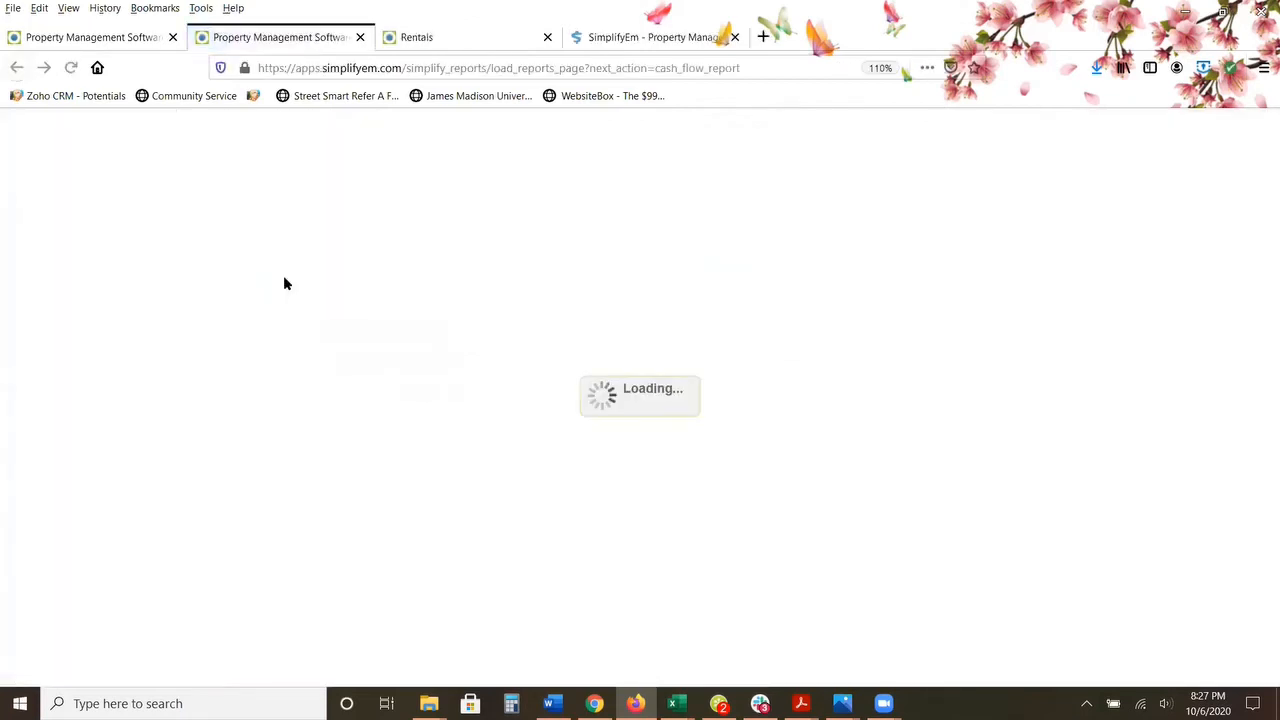
Step: Examine the report's net income summary, the rent payments with their notes, and the expense entries
{"action": "scroll", "coordinate": [275, 296], "scroll_direction": "down", "scroll_amount": 6}
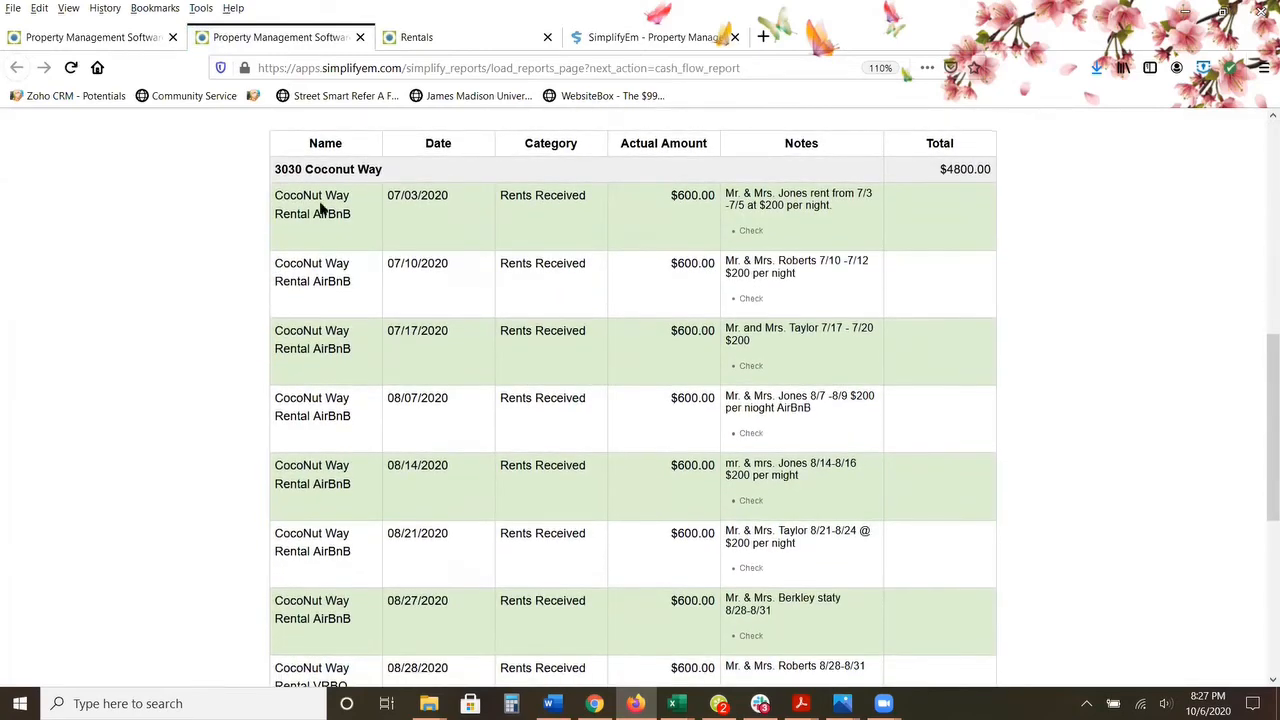
{"action": "left_click_drag", "start_coordinate": [276, 190], "coordinate": [576, 360]}
{"action": "left_click", "coordinate": [576, 381]}
{"action": "left_click_drag", "start_coordinate": [726, 195], "coordinate": [841, 227]}
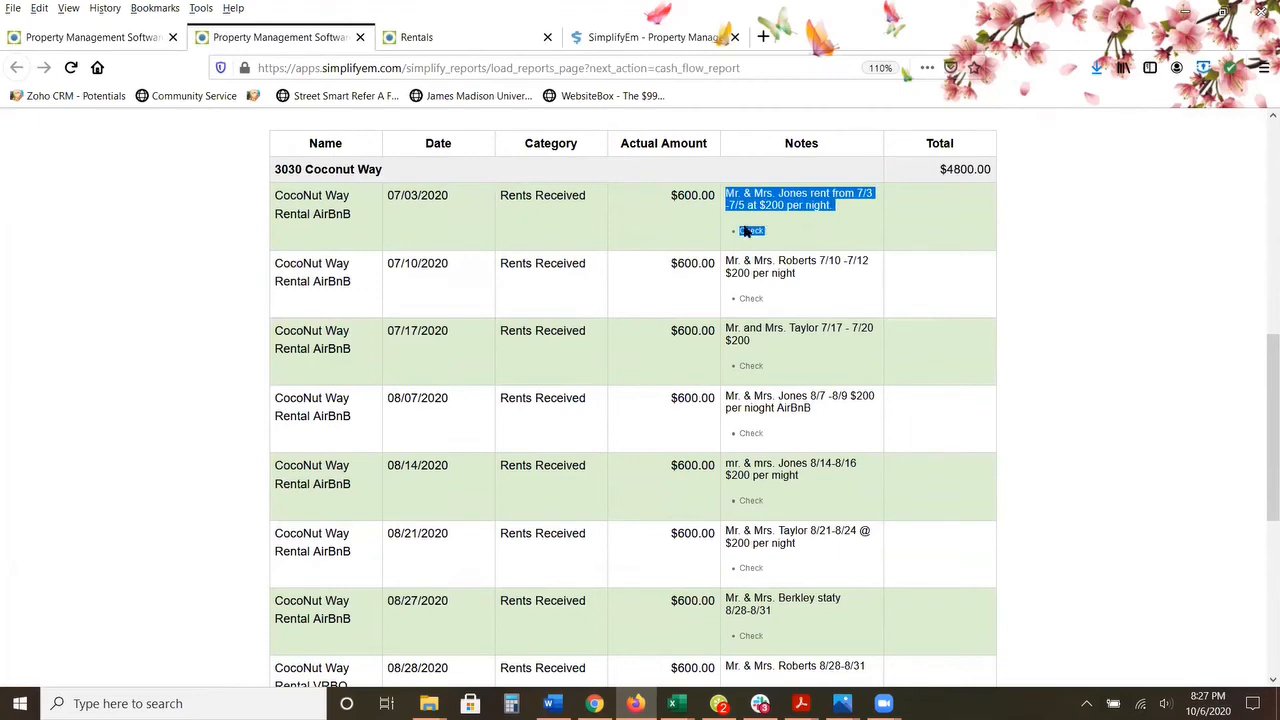
{"action": "scroll", "coordinate": [694, 236], "scroll_direction": "up", "scroll_amount": 1}
{"action": "scroll", "coordinate": [694, 236], "scroll_direction": "up", "scroll_amount": 5}
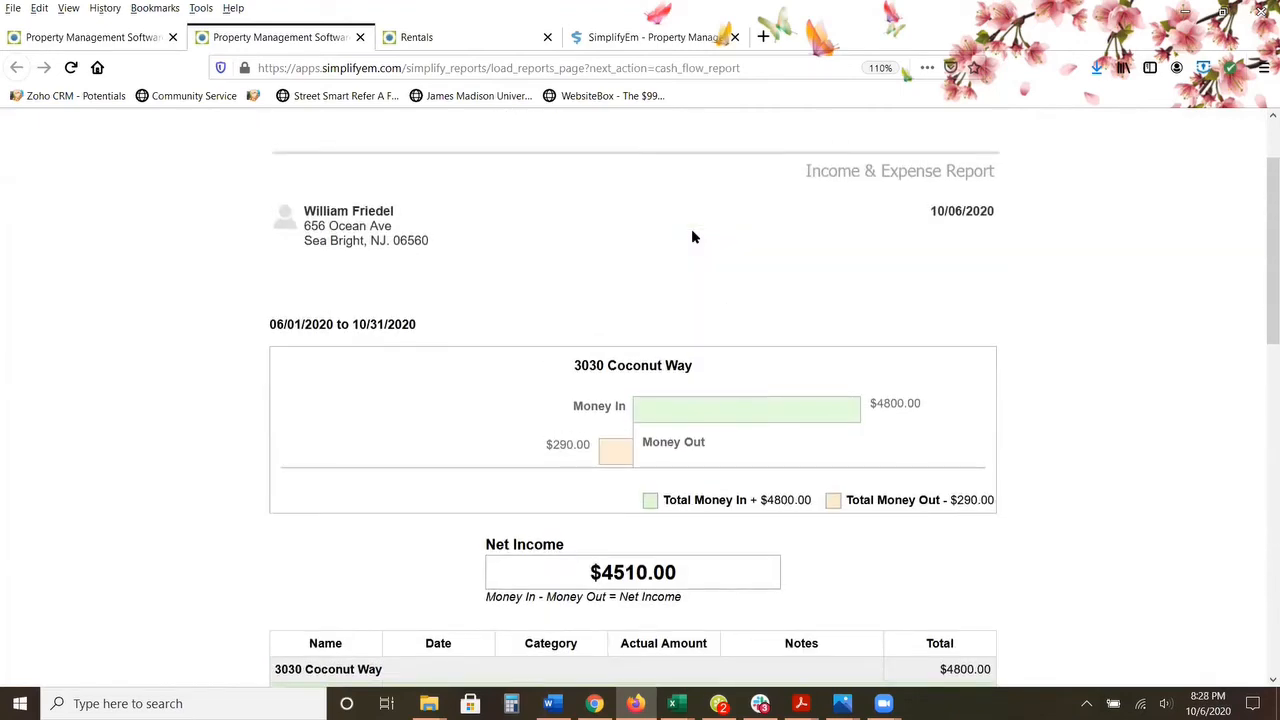
{"action": "scroll", "coordinate": [691, 236], "scroll_direction": "down", "scroll_amount": 11}
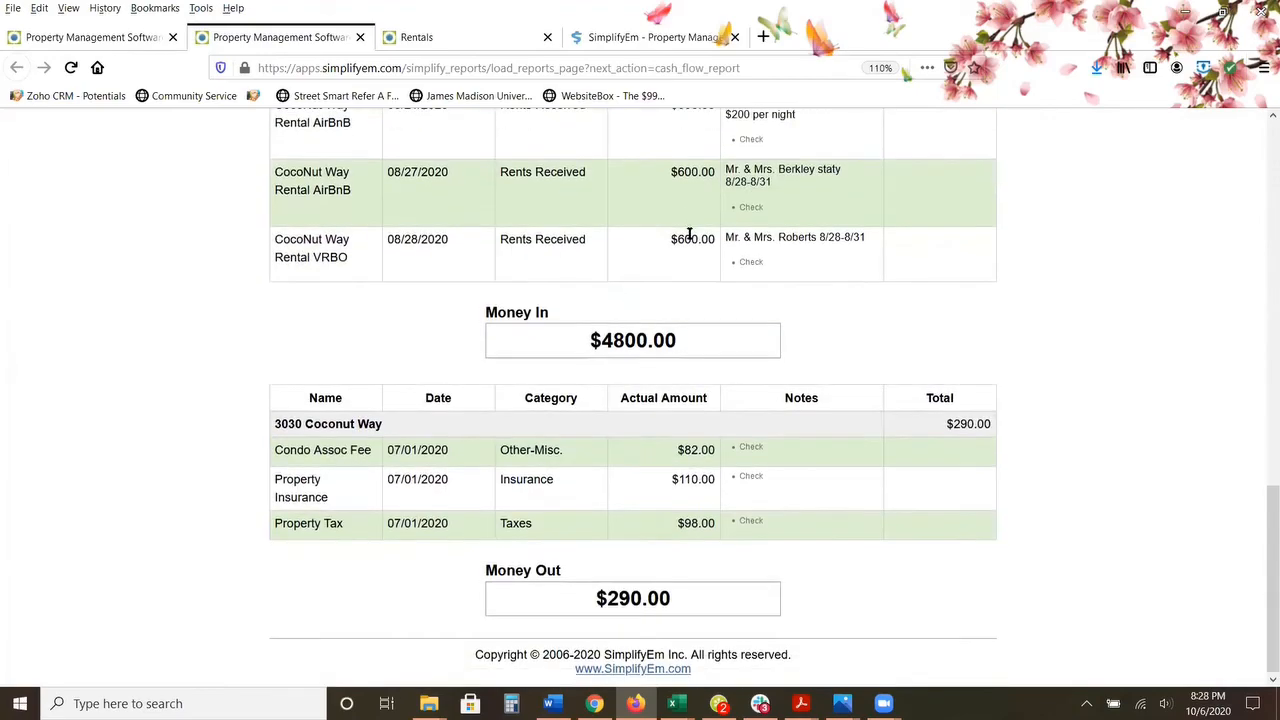
{"action": "scroll", "coordinate": [689, 234], "scroll_direction": "up", "scroll_amount": 2}
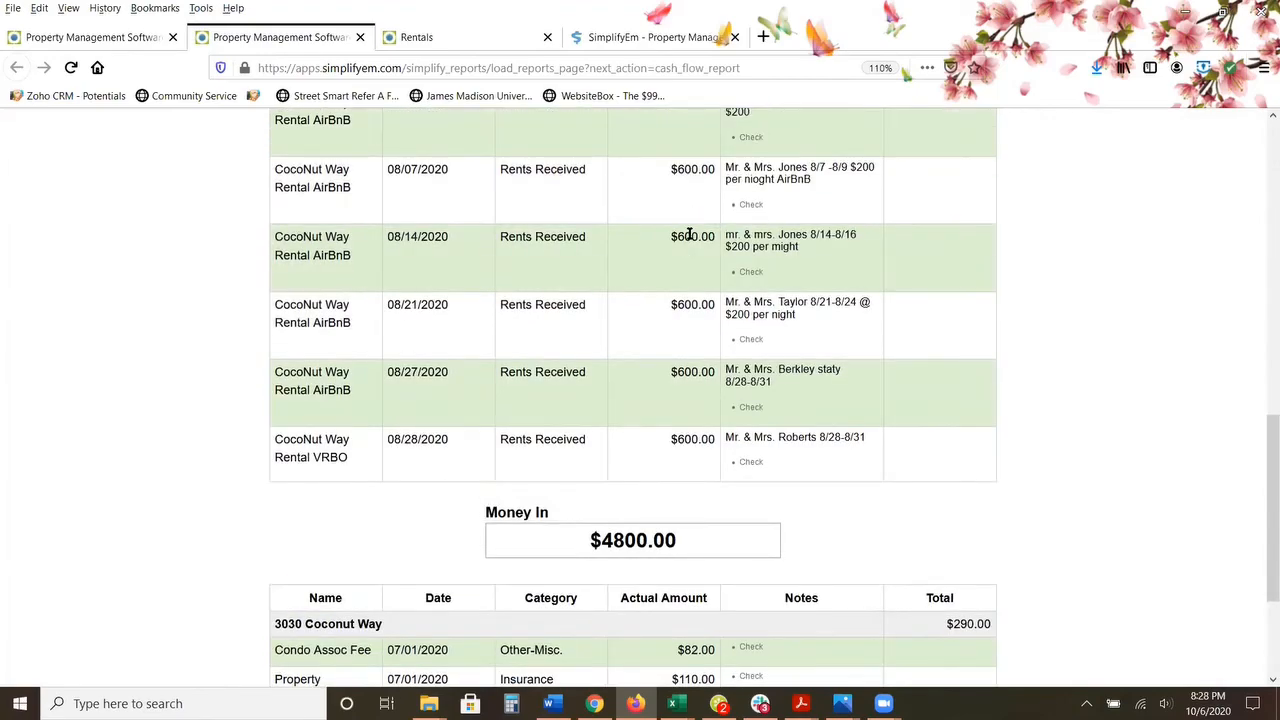
{"action": "scroll", "coordinate": [689, 236], "scroll_direction": "up", "scroll_amount": 2}
{"action": "scroll", "coordinate": [689, 236], "scroll_direction": "down", "scroll_amount": 3}
{"action": "scroll", "coordinate": [689, 236], "scroll_direction": "up", "scroll_amount": 4}
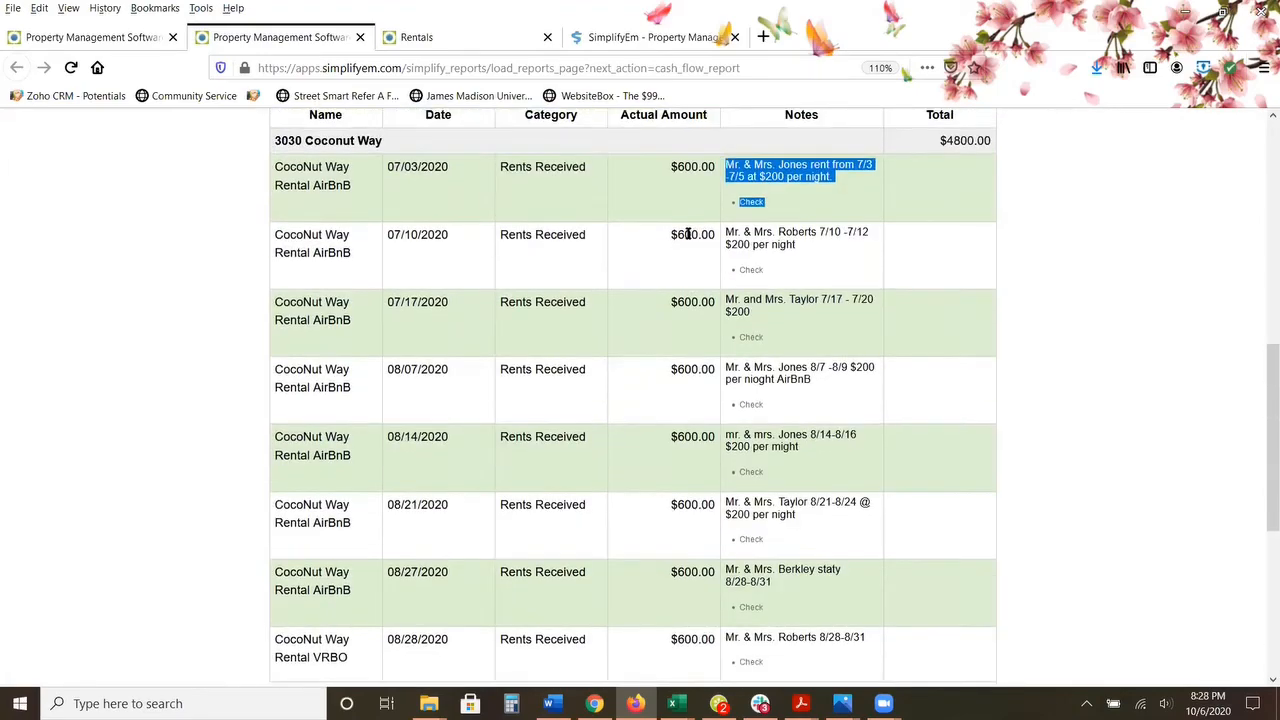
{"action": "scroll", "coordinate": [688, 234], "scroll_direction": "up", "scroll_amount": 3}
Step: Leave the generated report and return to the Coconut Way property worksheet
{"action": "left_click", "coordinate": [150, 38]}
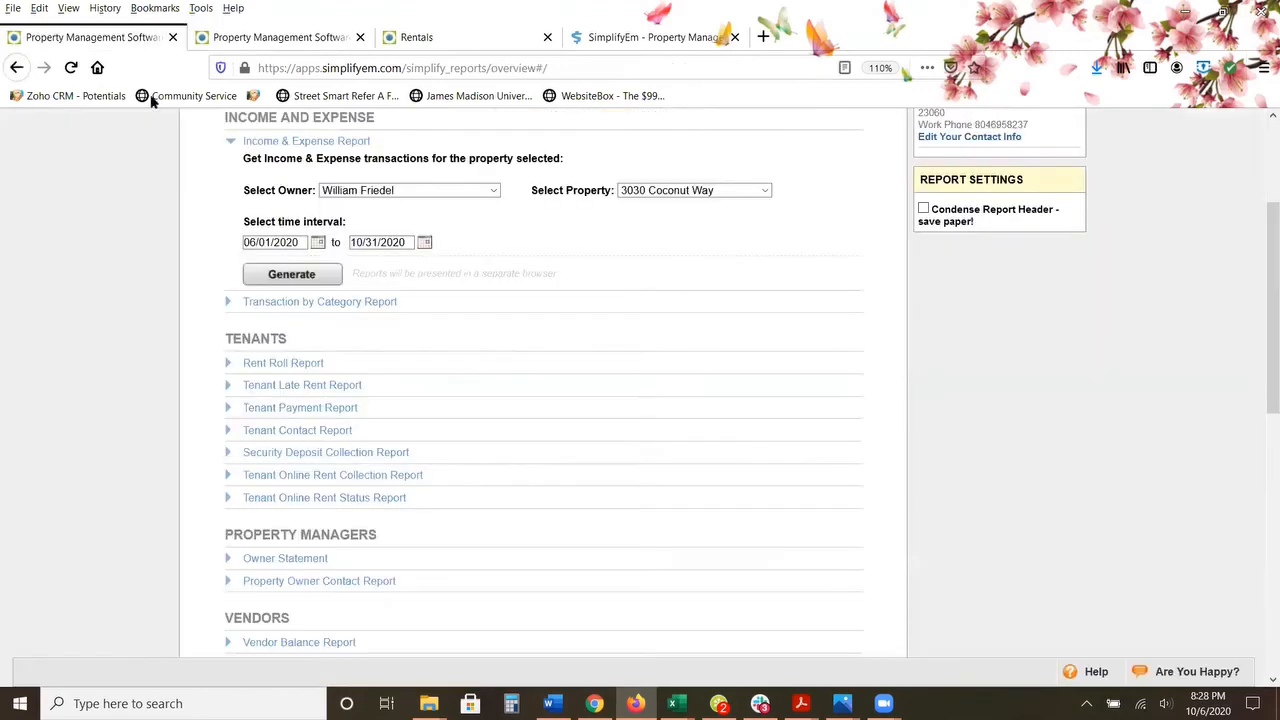
{"action": "scroll", "coordinate": [174, 252], "scroll_direction": "up", "scroll_amount": 2}
{"action": "mouse_move", "coordinate": [357, 200]}
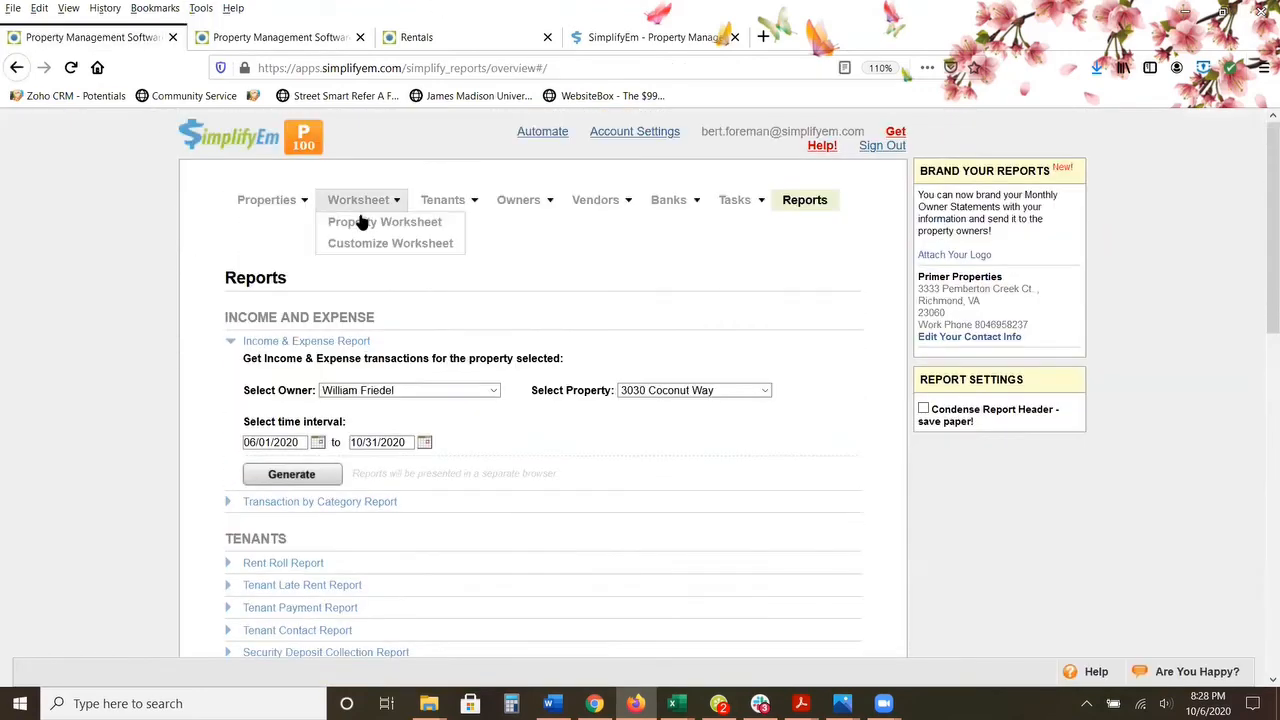
{"action": "left_click", "coordinate": [363, 224]}
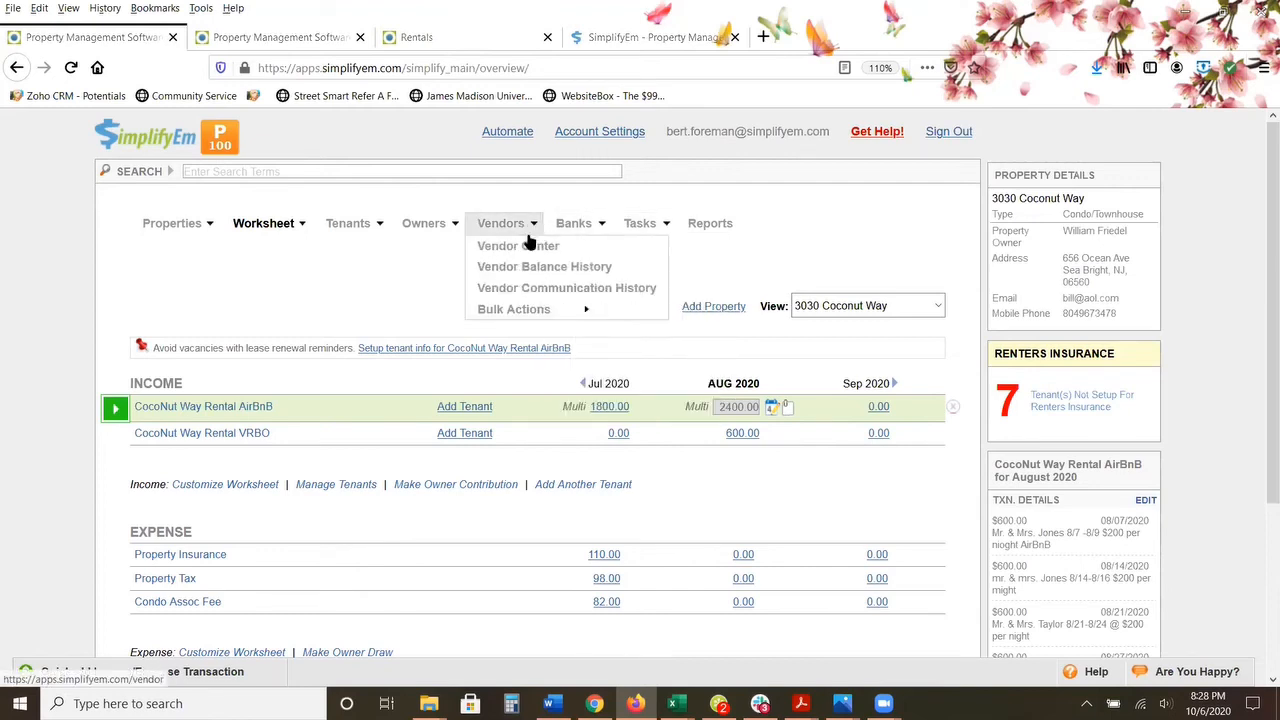
Step: Open the Vendor Center and look through the vendor list with its balances and available actions
{"action": "left_click", "coordinate": [531, 245]}
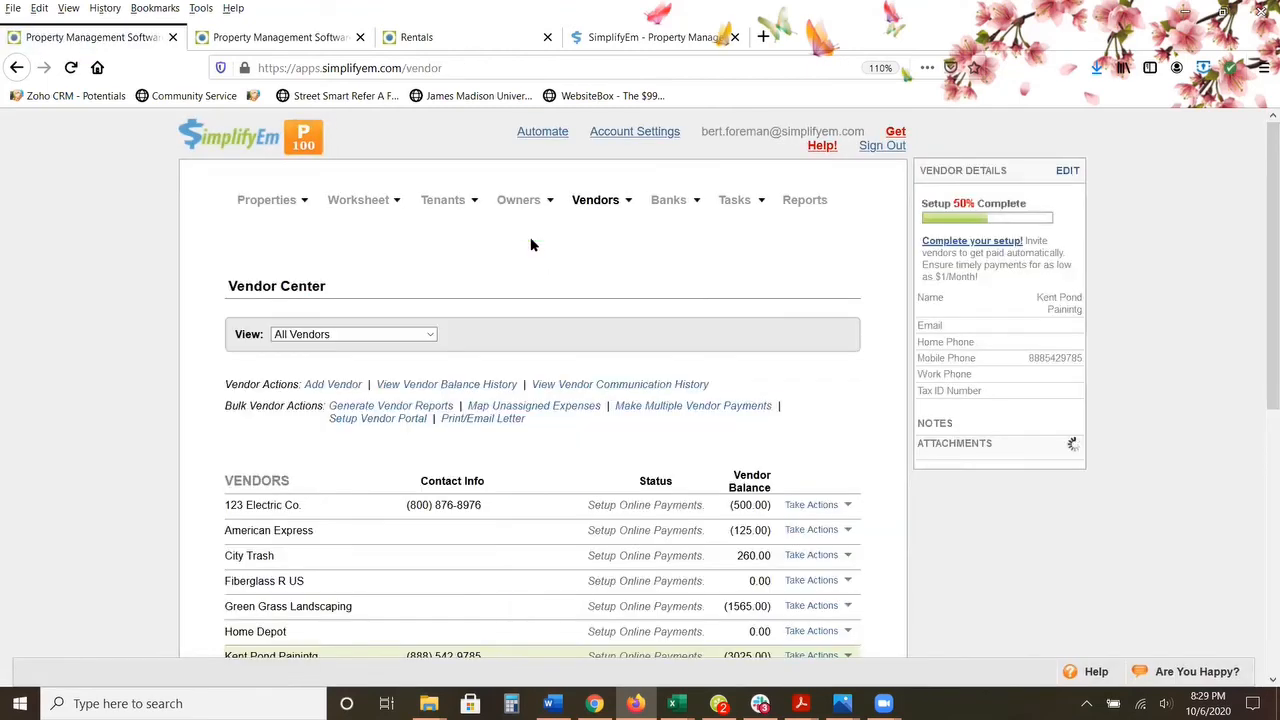
{"action": "scroll", "coordinate": [513, 255], "scroll_direction": "down", "scroll_amount": 4}
{"action": "scroll", "coordinate": [513, 255], "scroll_direction": "up", "scroll_amount": 2}
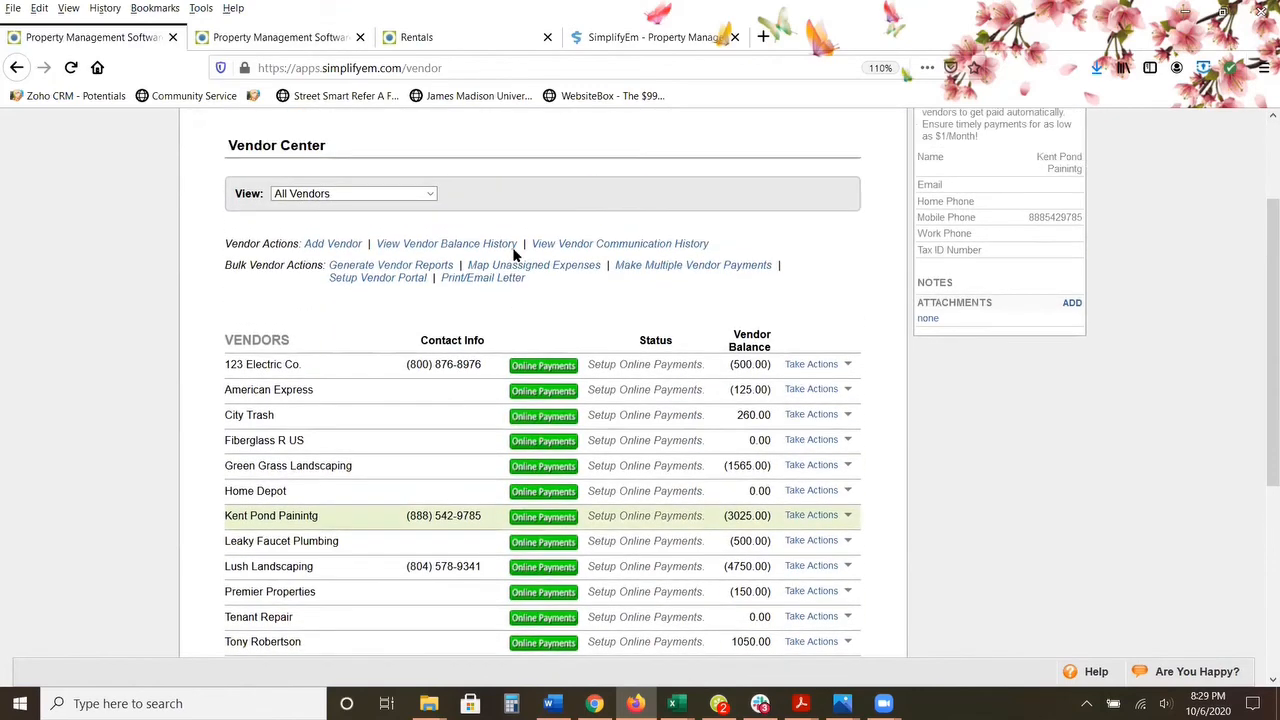
{"action": "scroll", "coordinate": [513, 255], "scroll_direction": "down", "scroll_amount": 2}
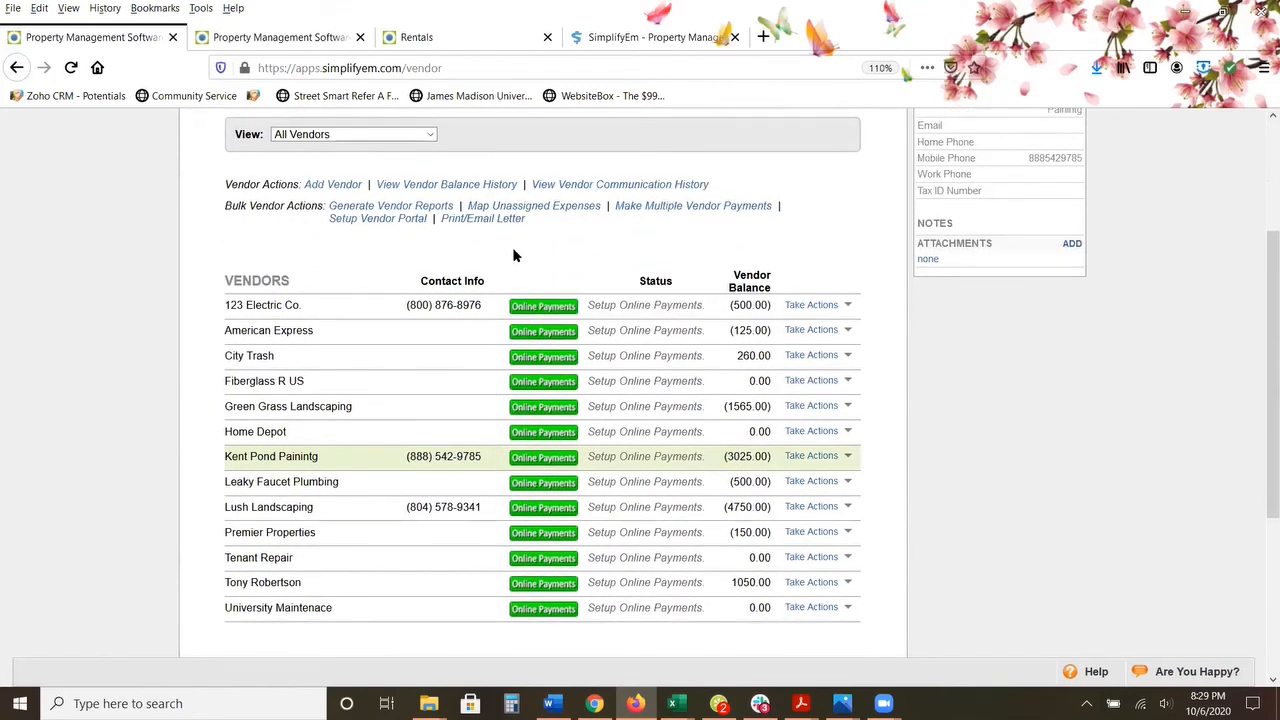
{"action": "scroll", "coordinate": [511, 250], "scroll_direction": "down", "scroll_amount": 2}
{"action": "scroll", "coordinate": [505, 257], "scroll_direction": "up", "scroll_amount": 4}
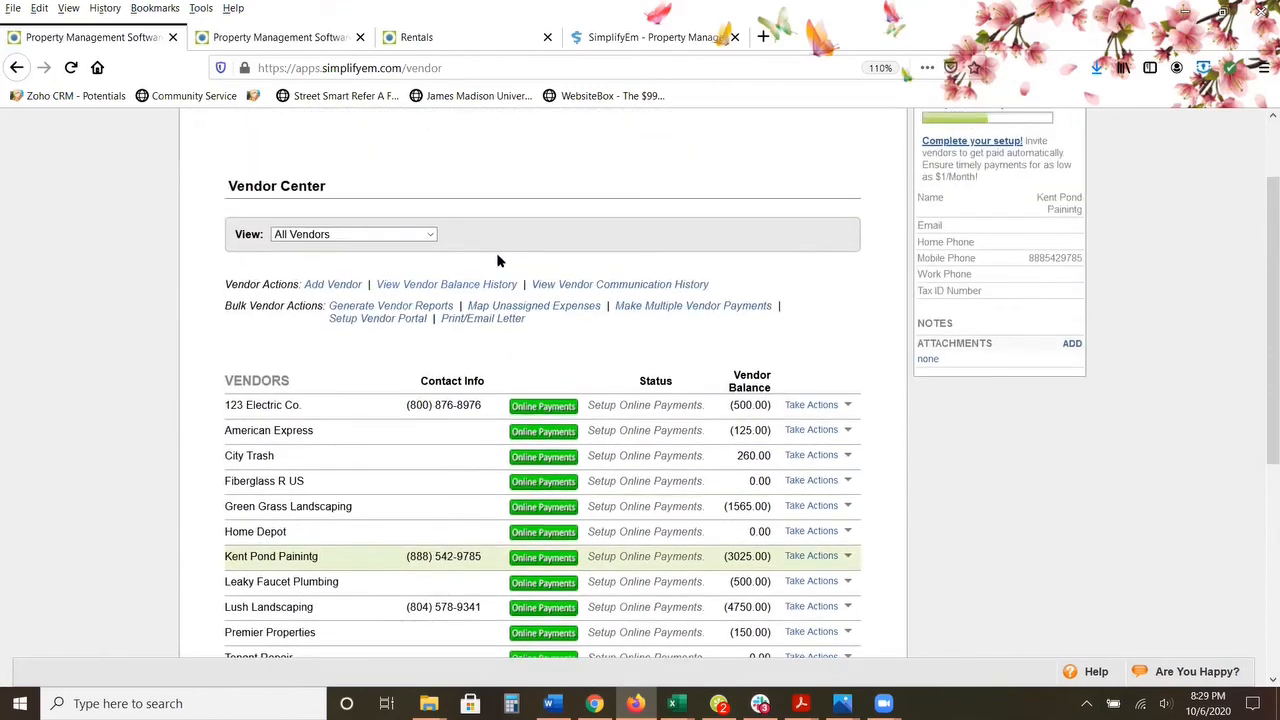
Step: Open the form for adding a vendor, examine its fields including the Tax ID Number, and return to the Vendor Center
{"action": "left_click", "coordinate": [330, 286]}
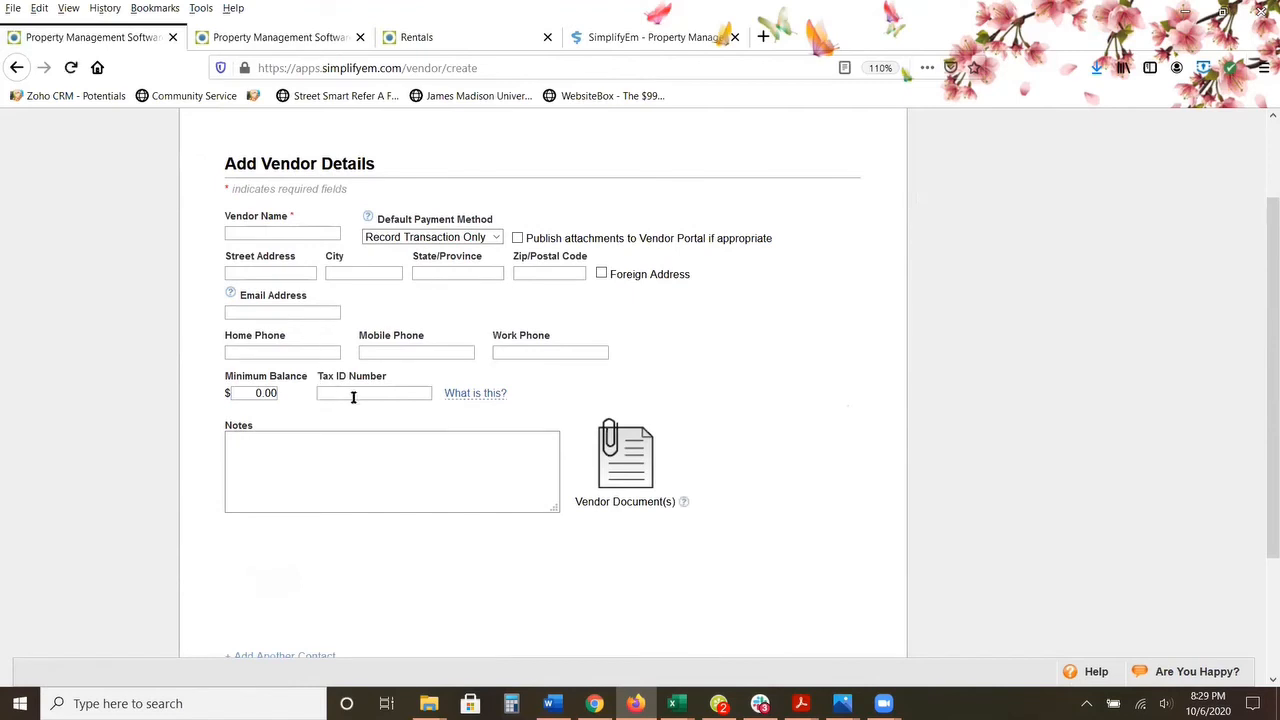
{"action": "left_click_drag", "start_coordinate": [401, 376], "coordinate": [322, 375]}
{"action": "scroll", "coordinate": [630, 300], "scroll_direction": "up", "scroll_amount": 2}
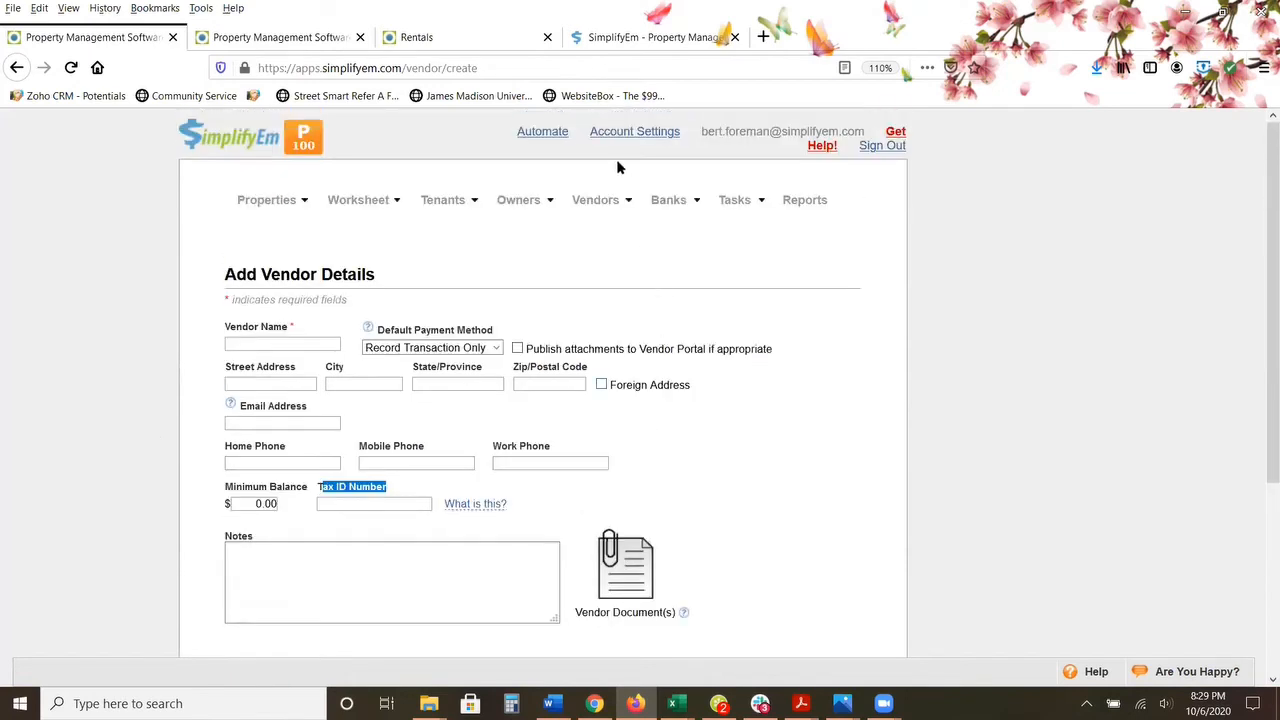
{"action": "mouse_move", "coordinate": [604, 195]}
{"action": "left_click", "coordinate": [606, 224]}
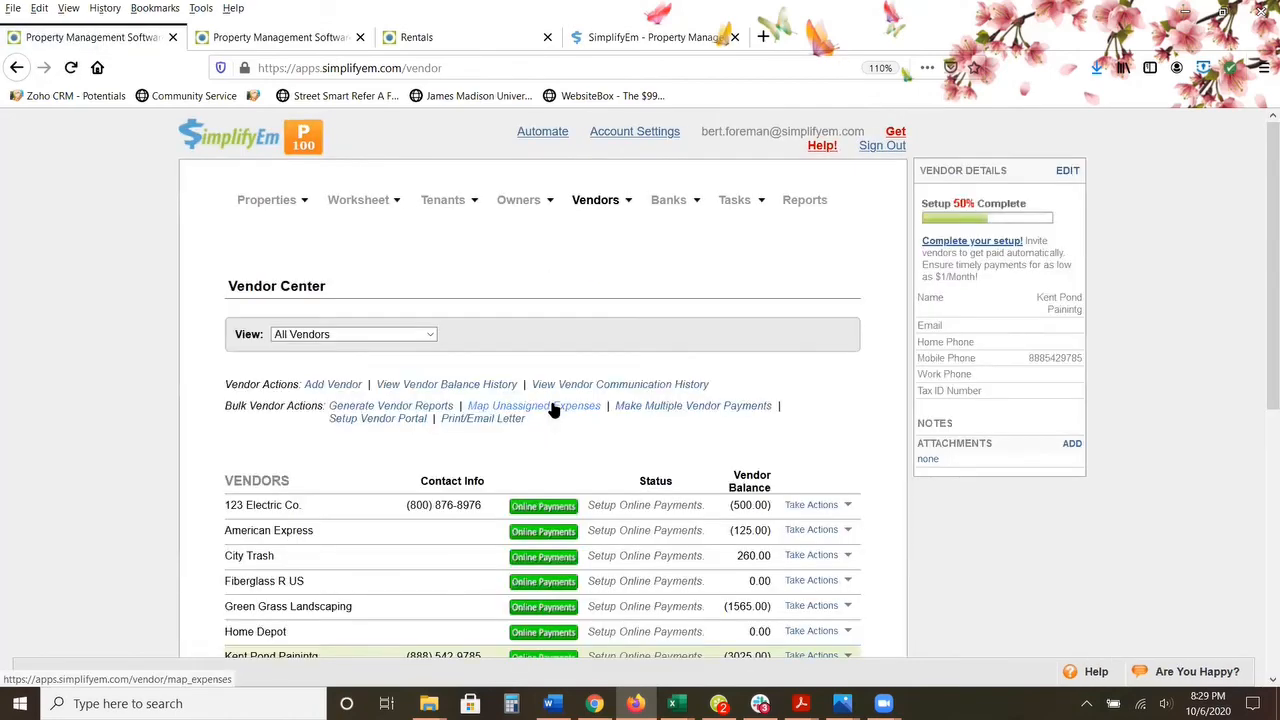
Step: Review the online payments setup invitation for the vendor Lush Landscaping and close it without sending
{"action": "scroll", "coordinate": [548, 415], "scroll_direction": "down", "scroll_amount": 2}
{"action": "scroll", "coordinate": [543, 420], "scroll_direction": "down", "scroll_amount": 4}
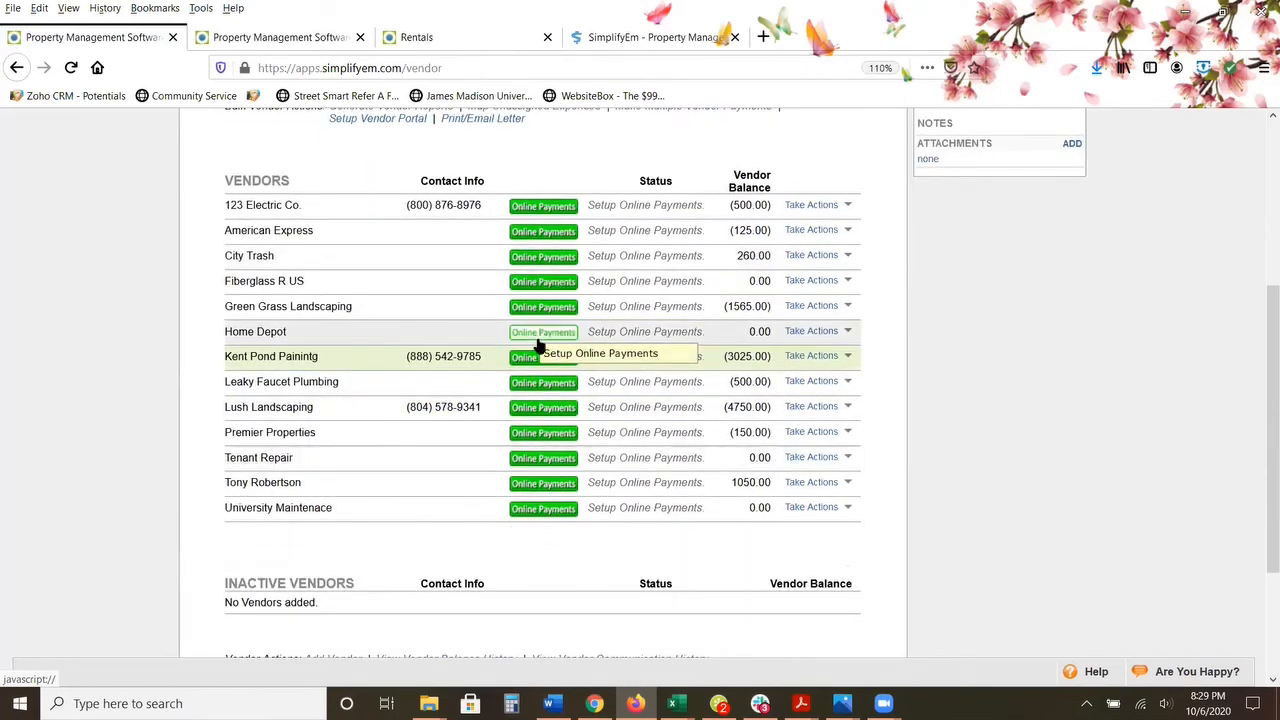
{"action": "left_click", "coordinate": [538, 409]}
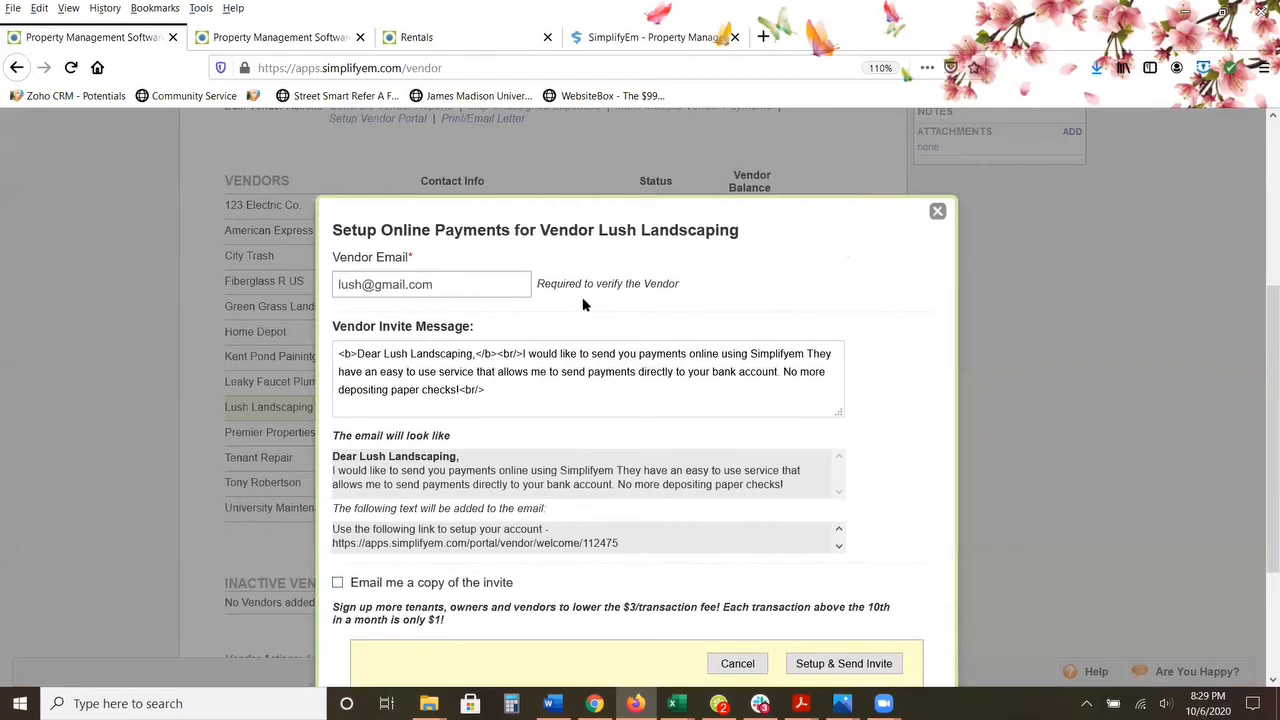
{"action": "left_click", "coordinate": [936, 213]}
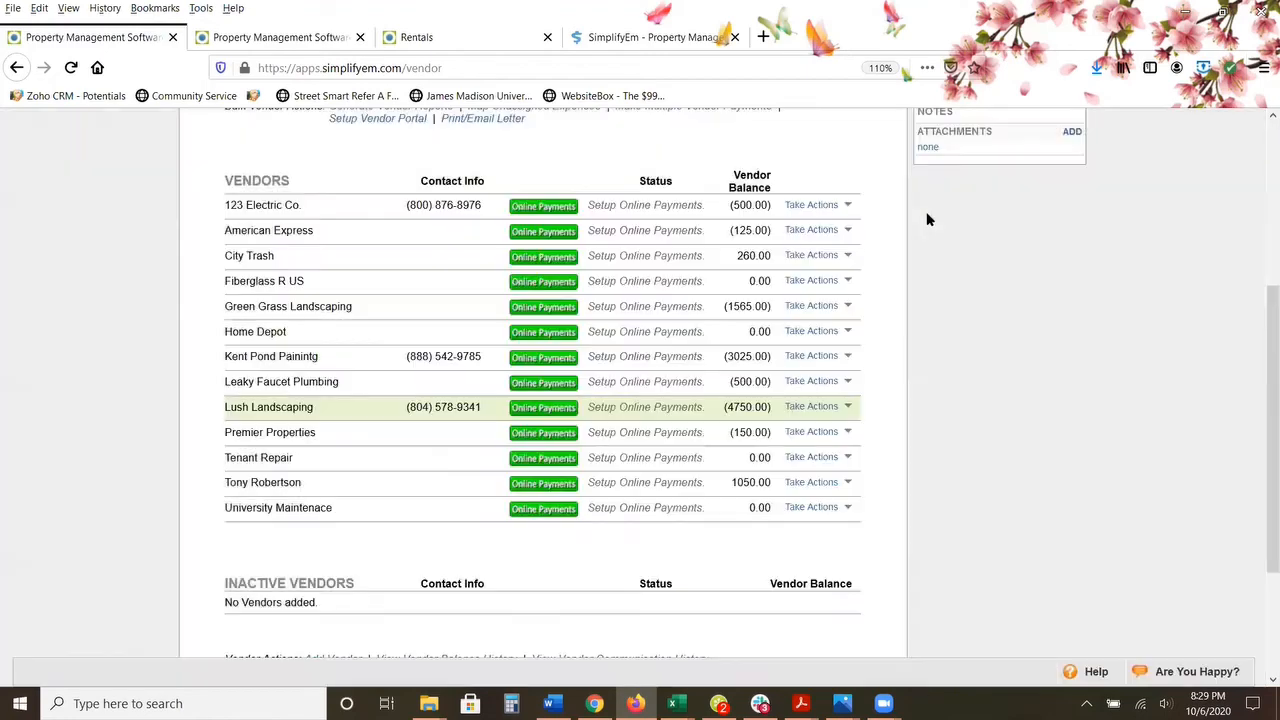
{"action": "scroll", "coordinate": [766, 266], "scroll_direction": "up", "scroll_amount": 5}
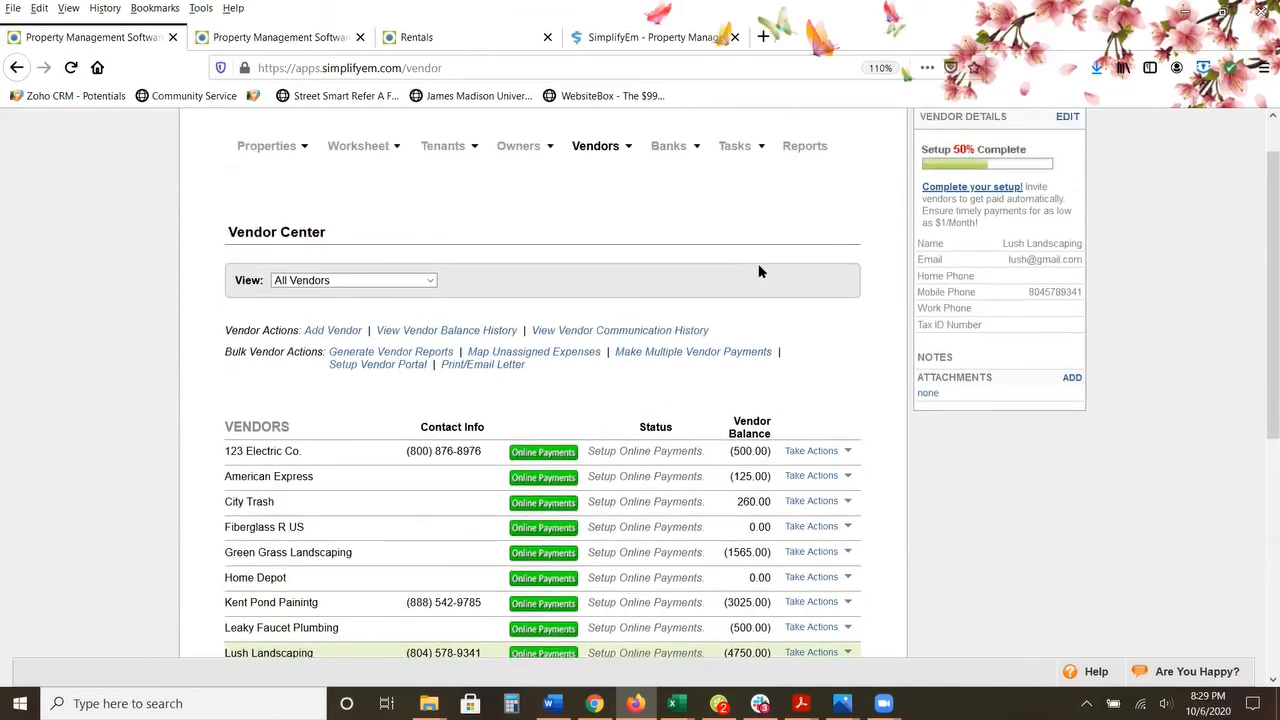
{"action": "mouse_move", "coordinate": [674, 205]}
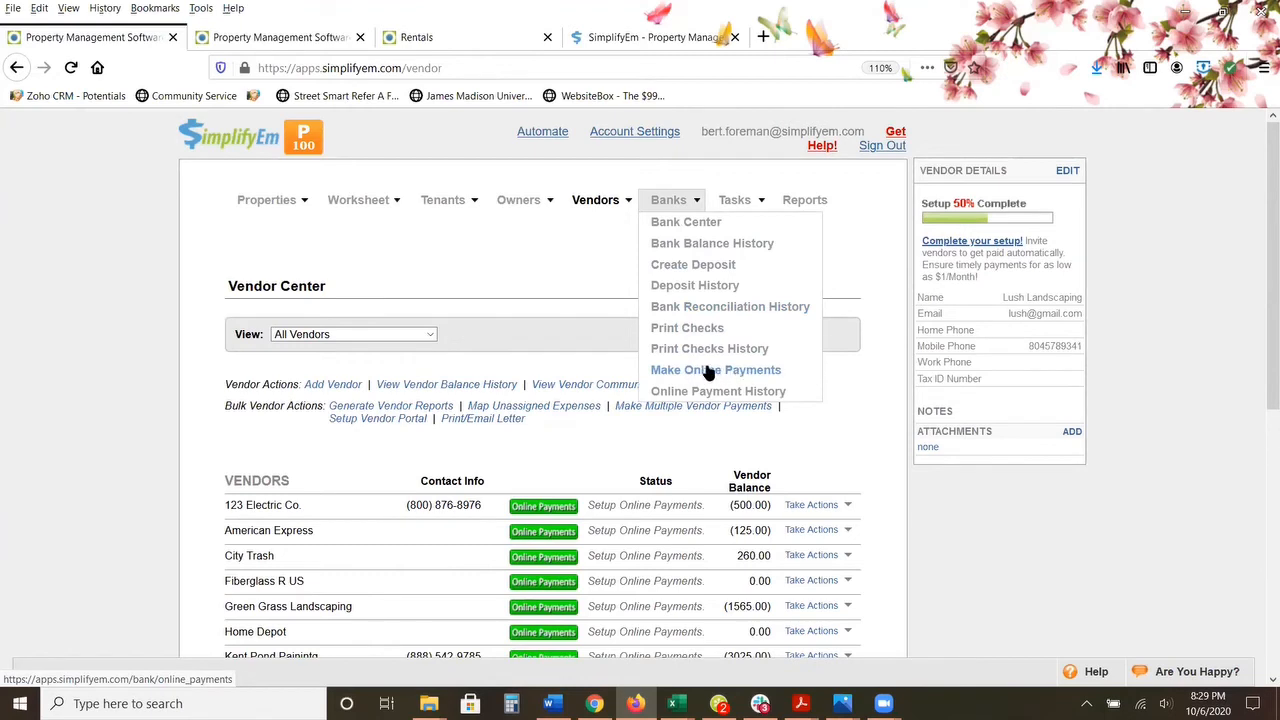
{"action": "mouse_move", "coordinate": [365, 201]}
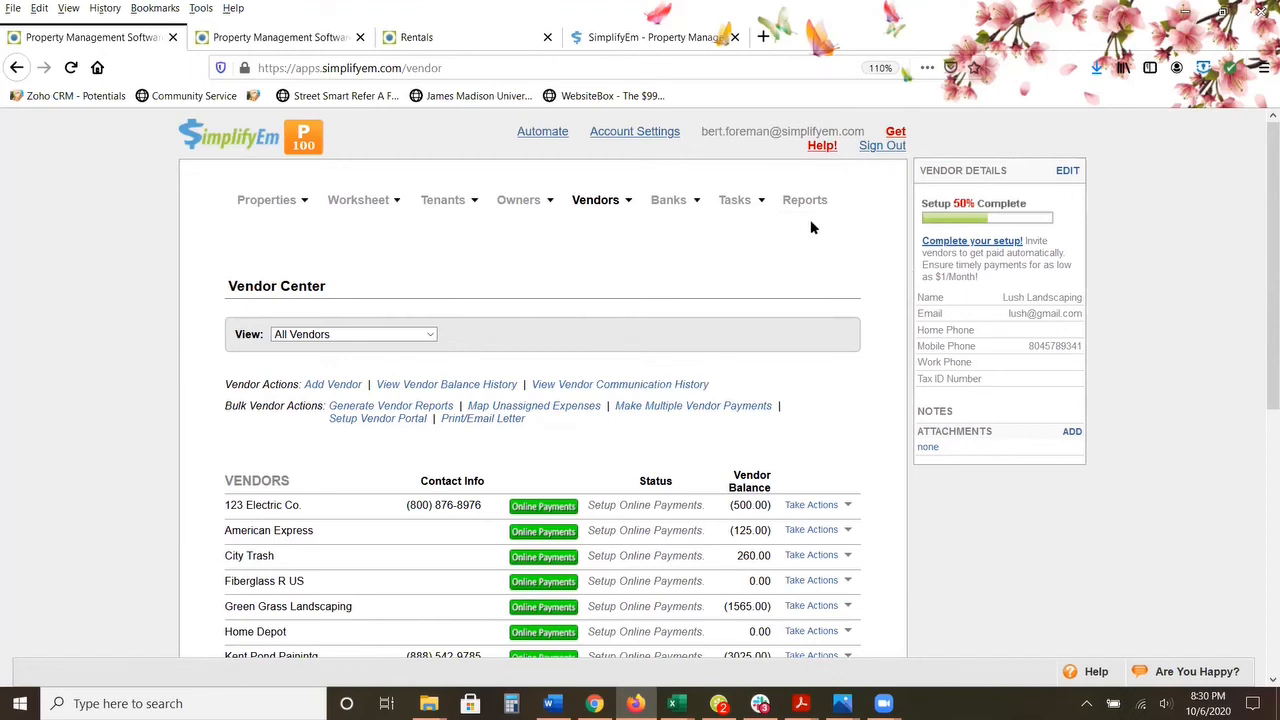
Step: Open the Task Center and filter the task list to show all properties
{"action": "mouse_move", "coordinate": [737, 218]}
{"action": "left_click", "coordinate": [742, 221]}
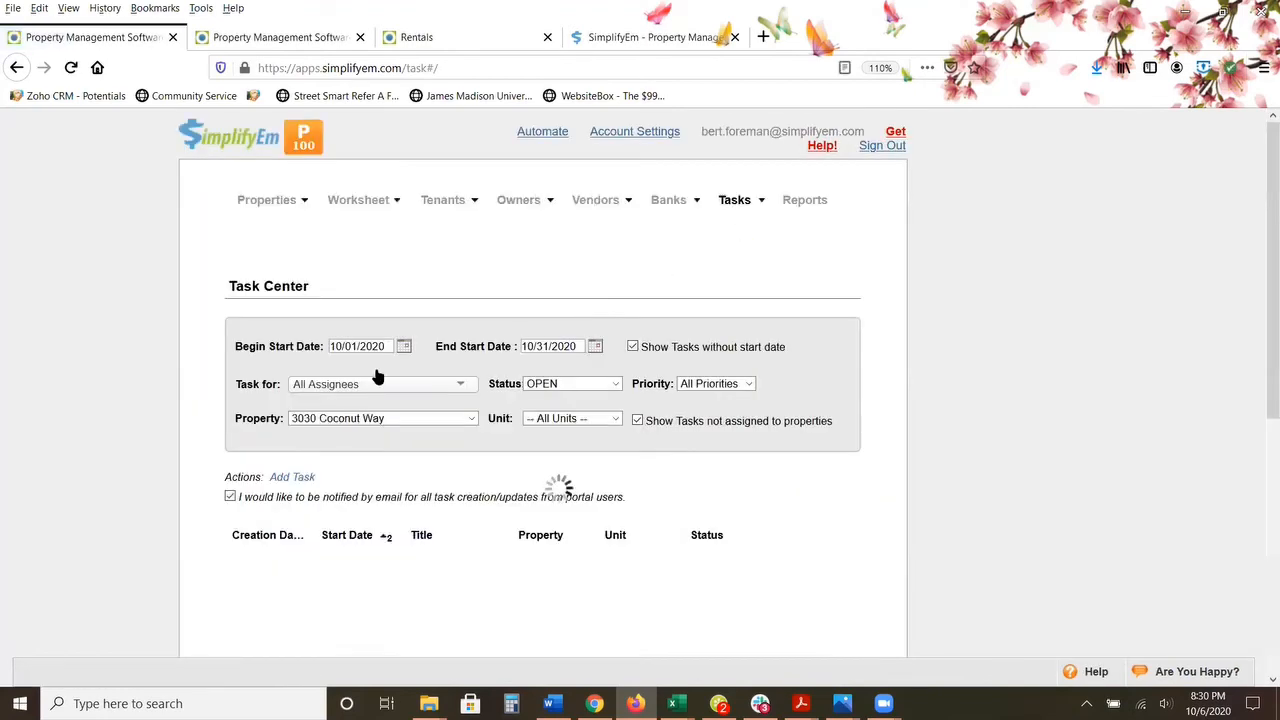
{"action": "scroll", "coordinate": [360, 365], "scroll_direction": "down", "scroll_amount": 2}
{"action": "scroll", "coordinate": [471, 394], "scroll_direction": "up", "scroll_amount": 2}
{"action": "left_click", "coordinate": [471, 419]}
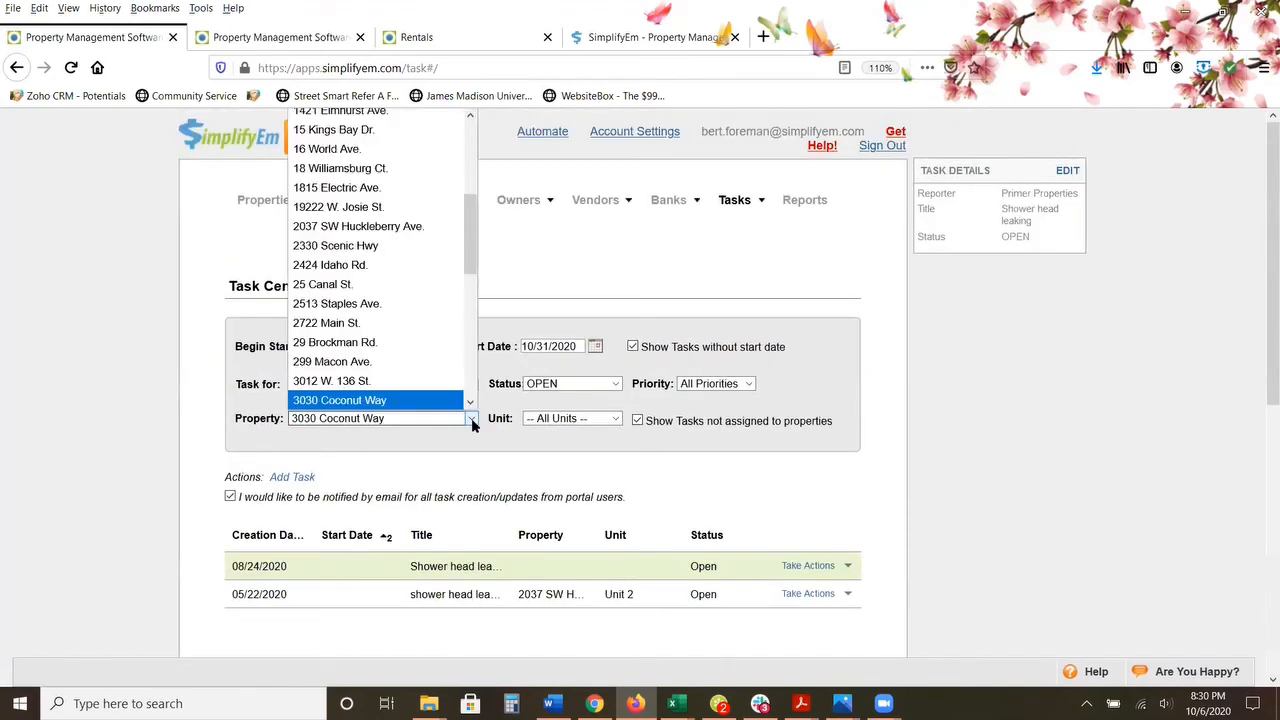
{"action": "left_click_drag", "start_coordinate": [470, 266], "coordinate": [481, 161]}
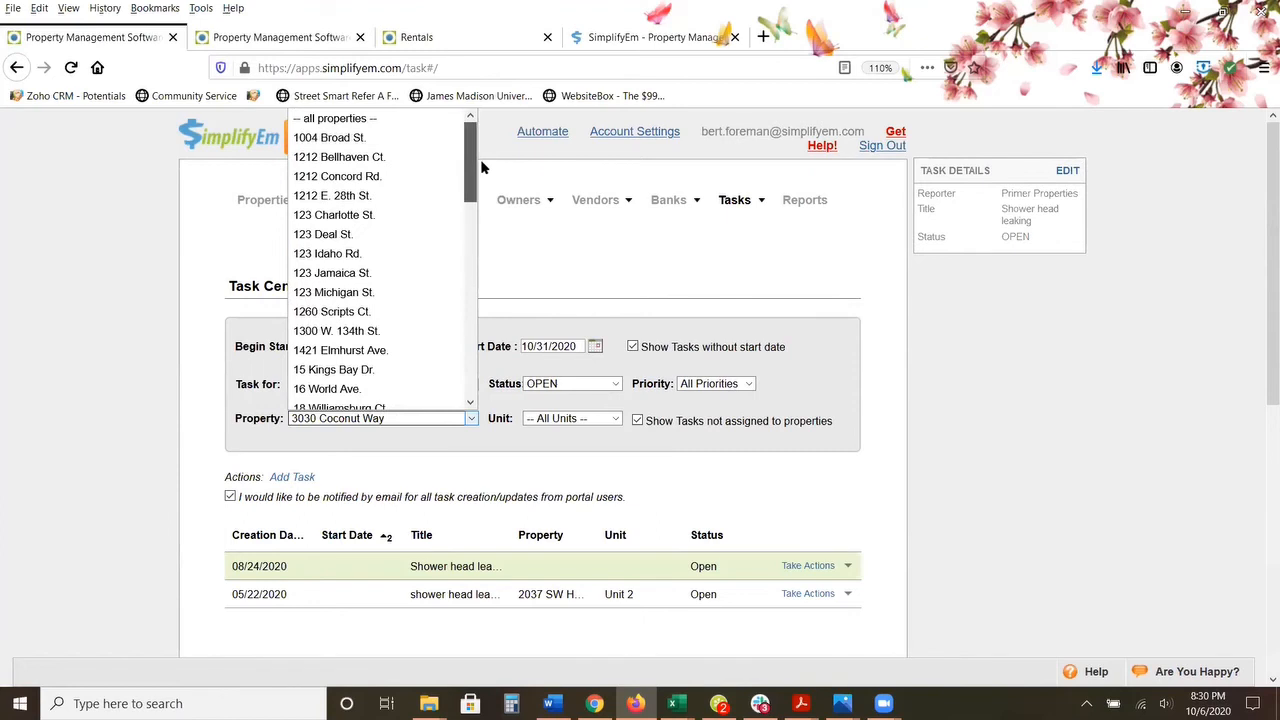
{"action": "left_click", "coordinate": [395, 118]}
{"action": "scroll", "coordinate": [81, 229], "scroll_direction": "down", "scroll_amount": 2}
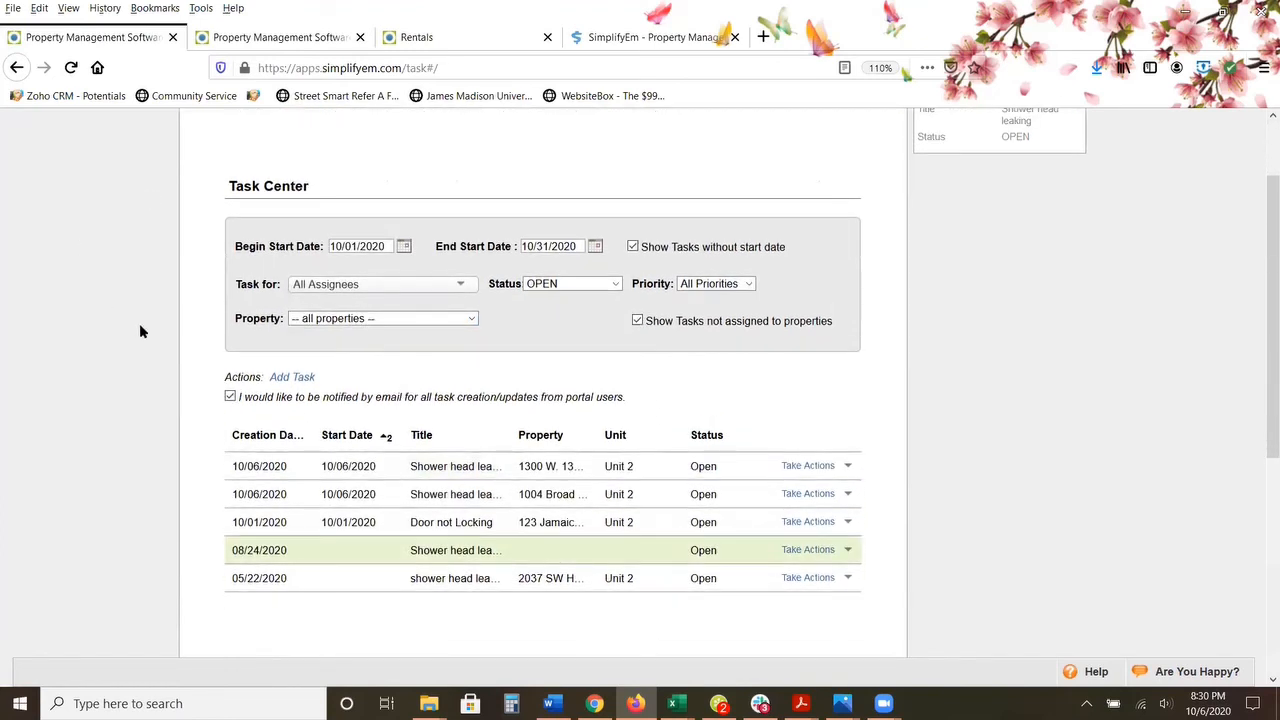
Step: Start a new task titled "Shower head leaking" with the description "sdfsadfdsfs"
{"action": "left_click", "coordinate": [299, 377]}
{"action": "left_click", "coordinate": [303, 287]}
{"action": "type", "text": "Shower he"}
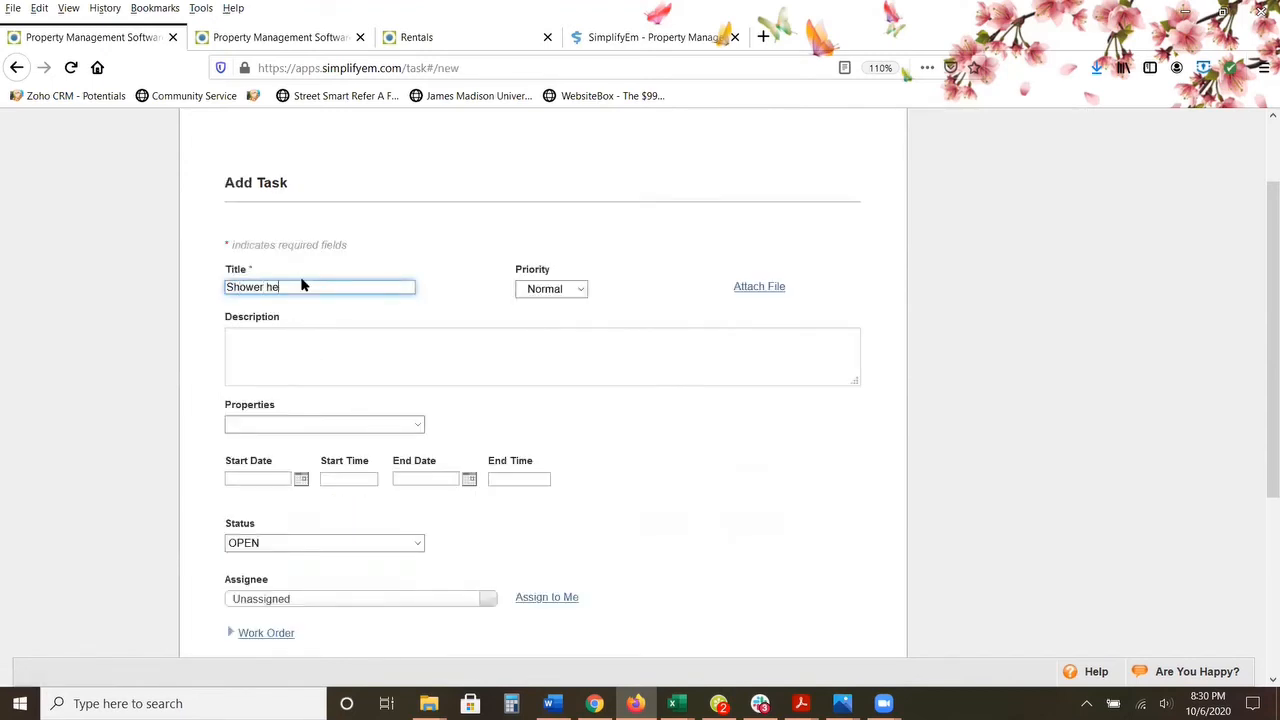
{"action": "type", "text": "ad leaking"}
{"action": "left_click", "coordinate": [317, 351]}
{"action": "type", "text": "sdfsadfdsfs"}
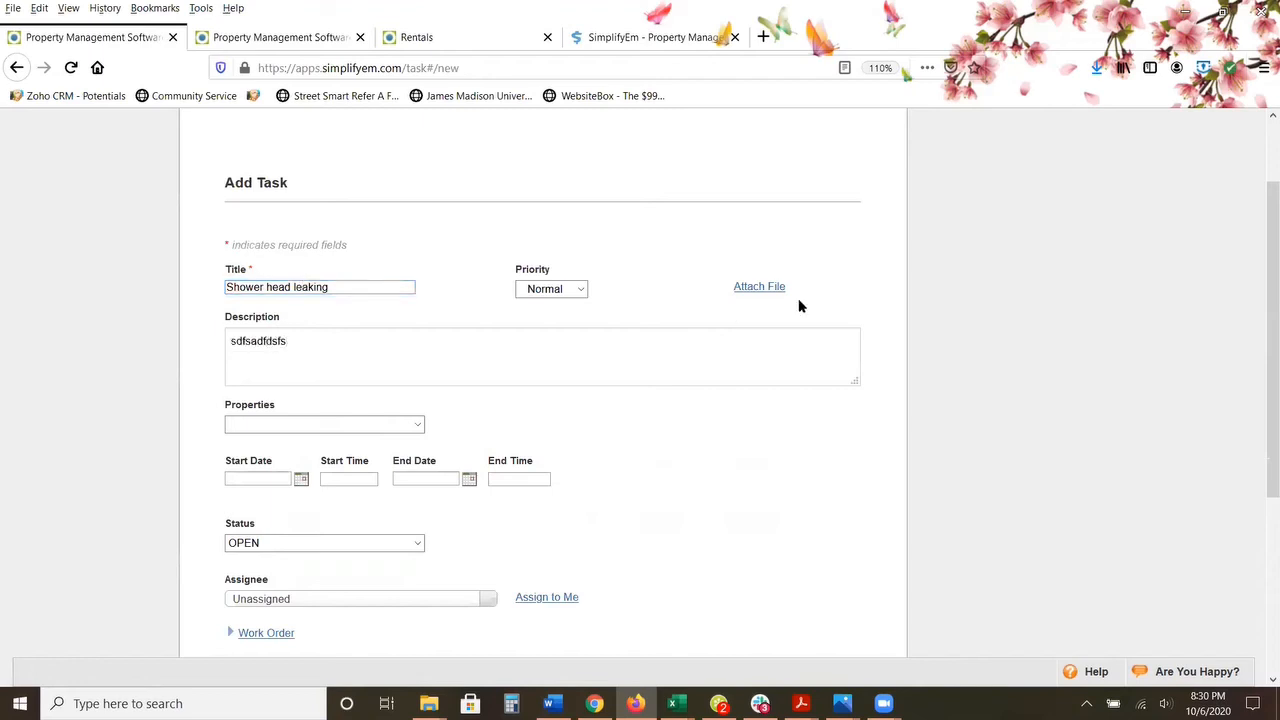
{"action": "scroll", "coordinate": [600, 351], "scroll_direction": "down", "scroll_amount": 2}
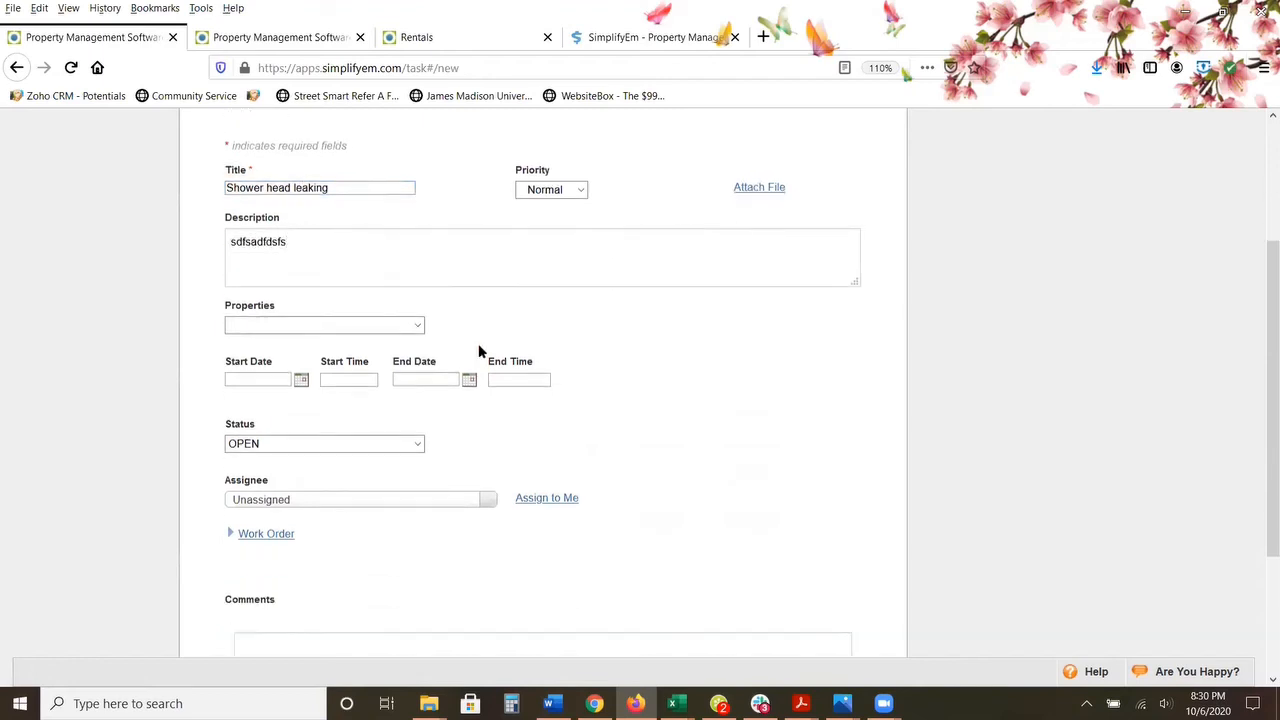
{"action": "left_click", "coordinate": [424, 325]}
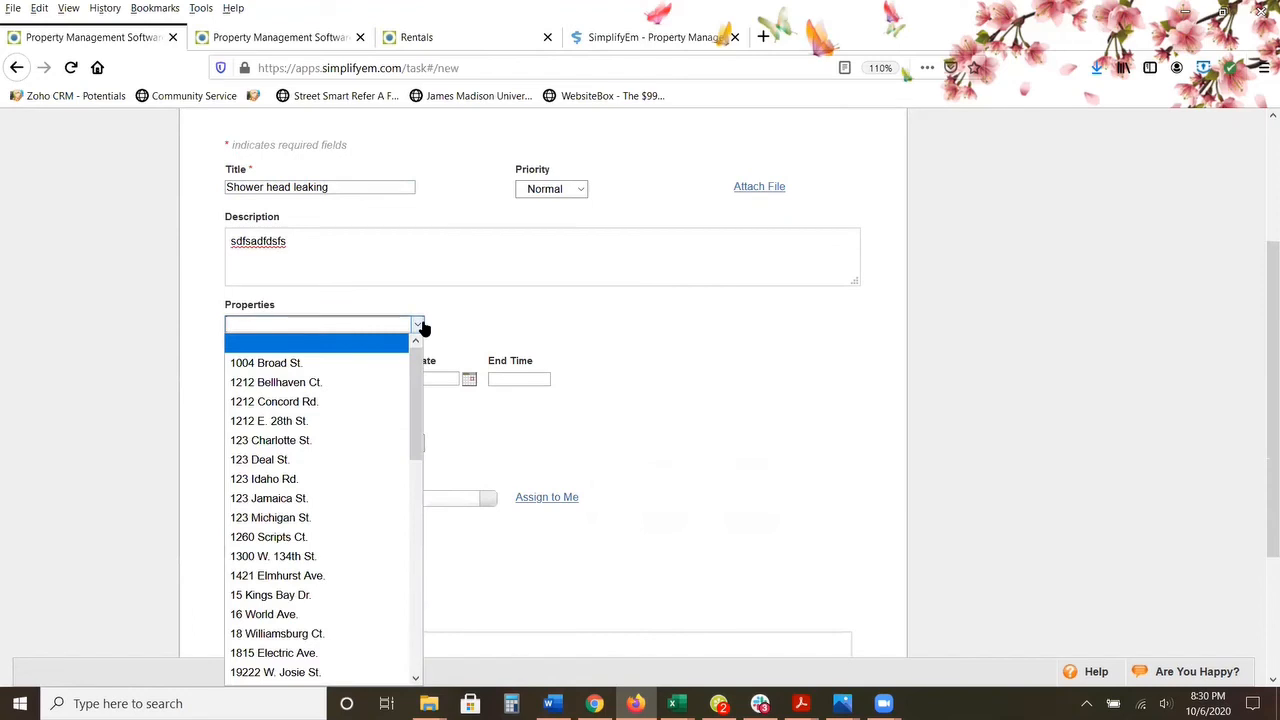
{"action": "left_click", "coordinate": [363, 385]}
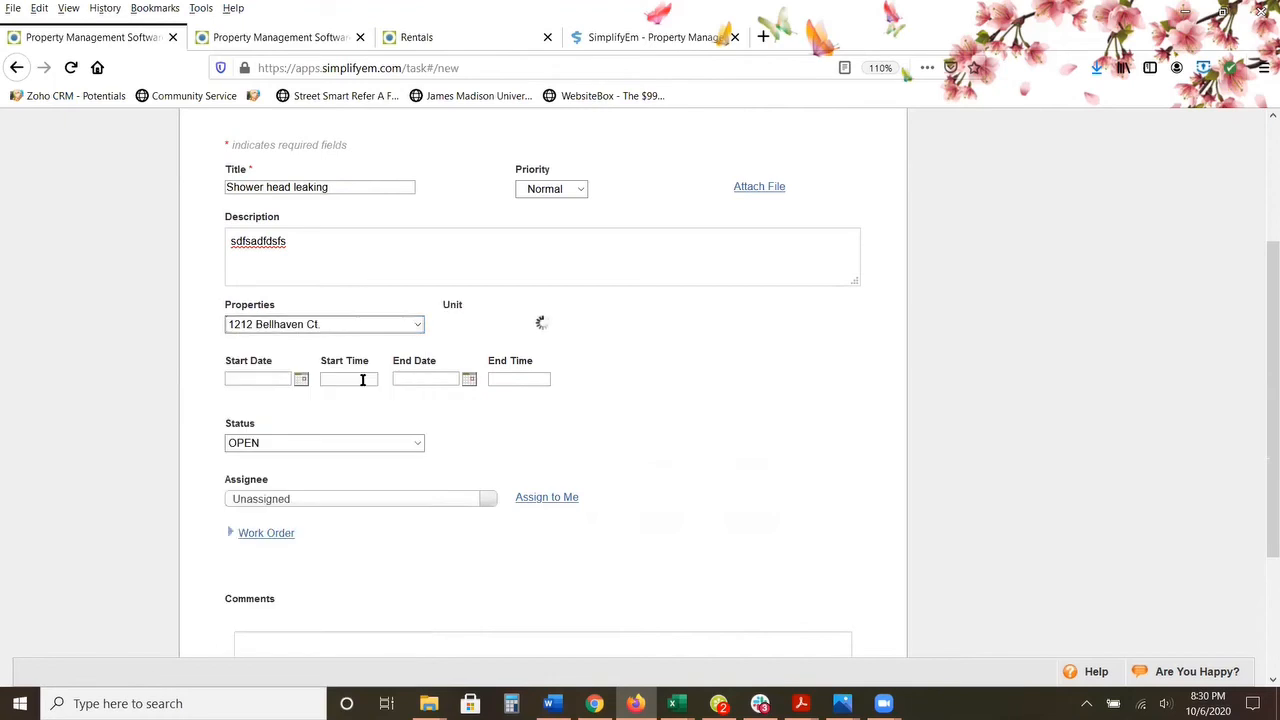
{"action": "left_click", "coordinate": [418, 327]}
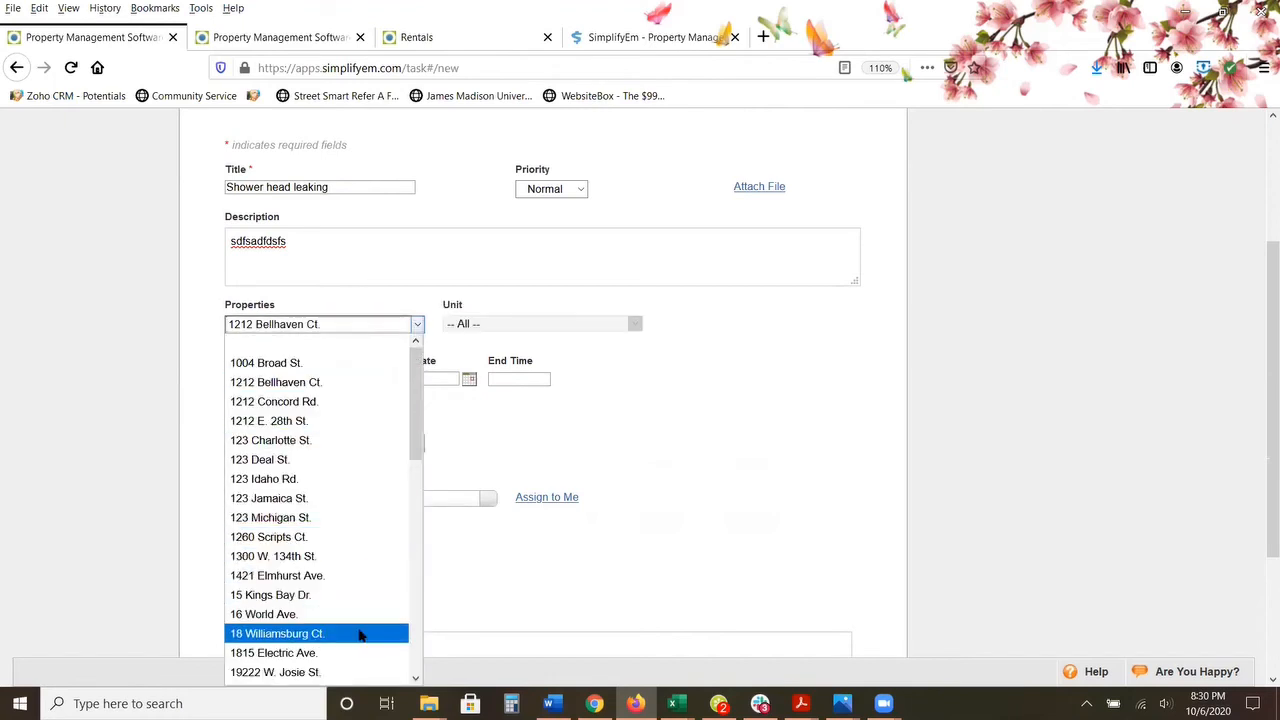
{"action": "scroll", "coordinate": [350, 637], "scroll_direction": "down", "scroll_amount": 2}
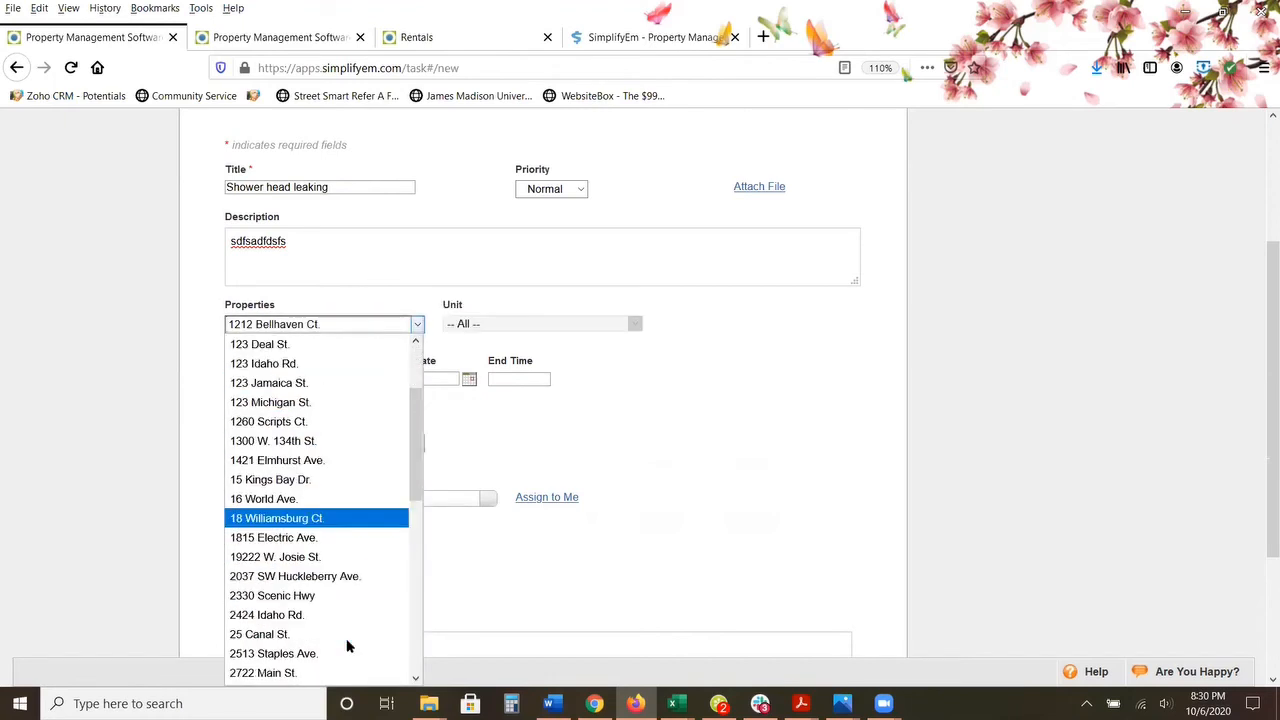
{"action": "left_click", "coordinate": [358, 577]}
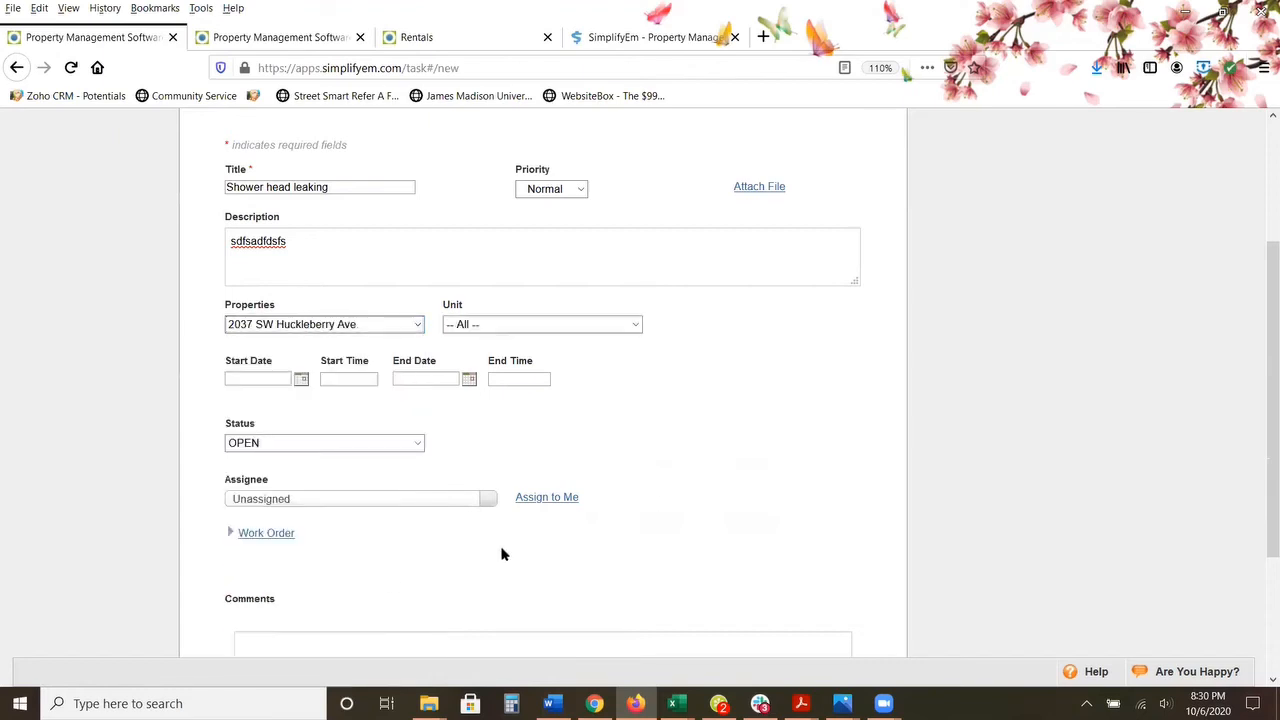
{"action": "left_click", "coordinate": [633, 330]}
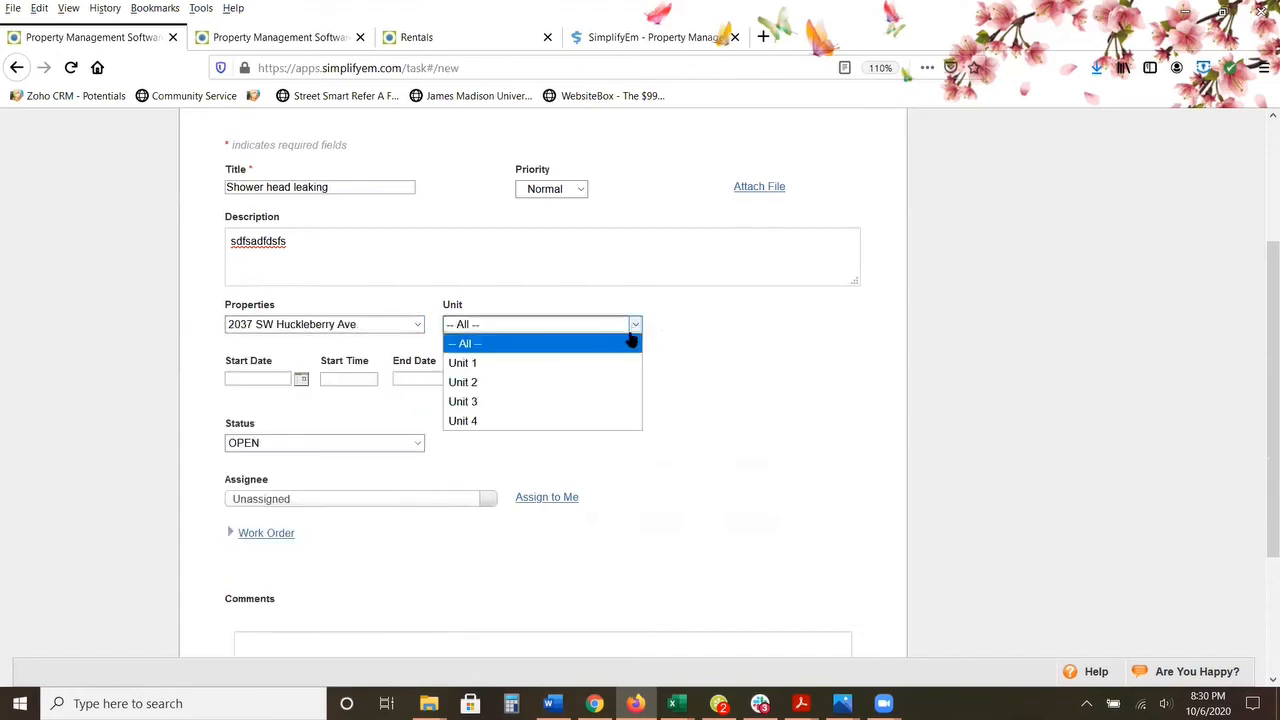
{"action": "left_click", "coordinate": [600, 400]}
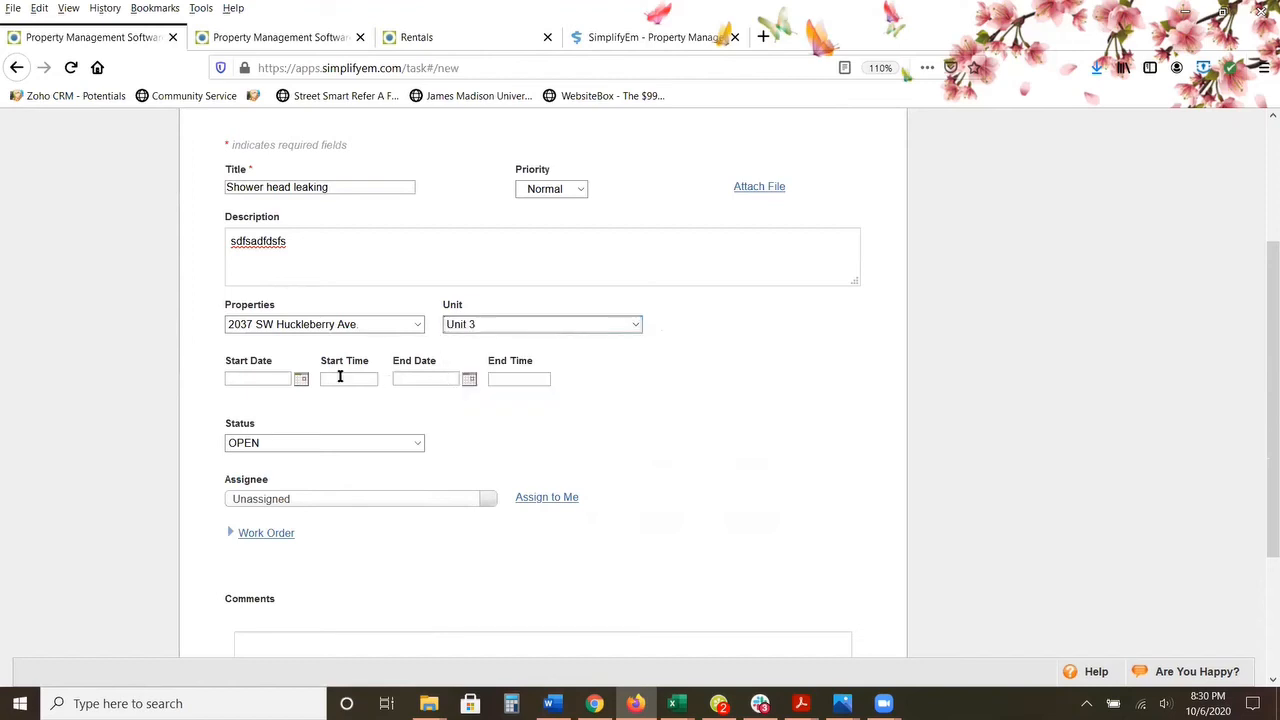
Step: Set the task's start date to 10/06/2020
{"action": "left_click", "coordinate": [303, 381]}
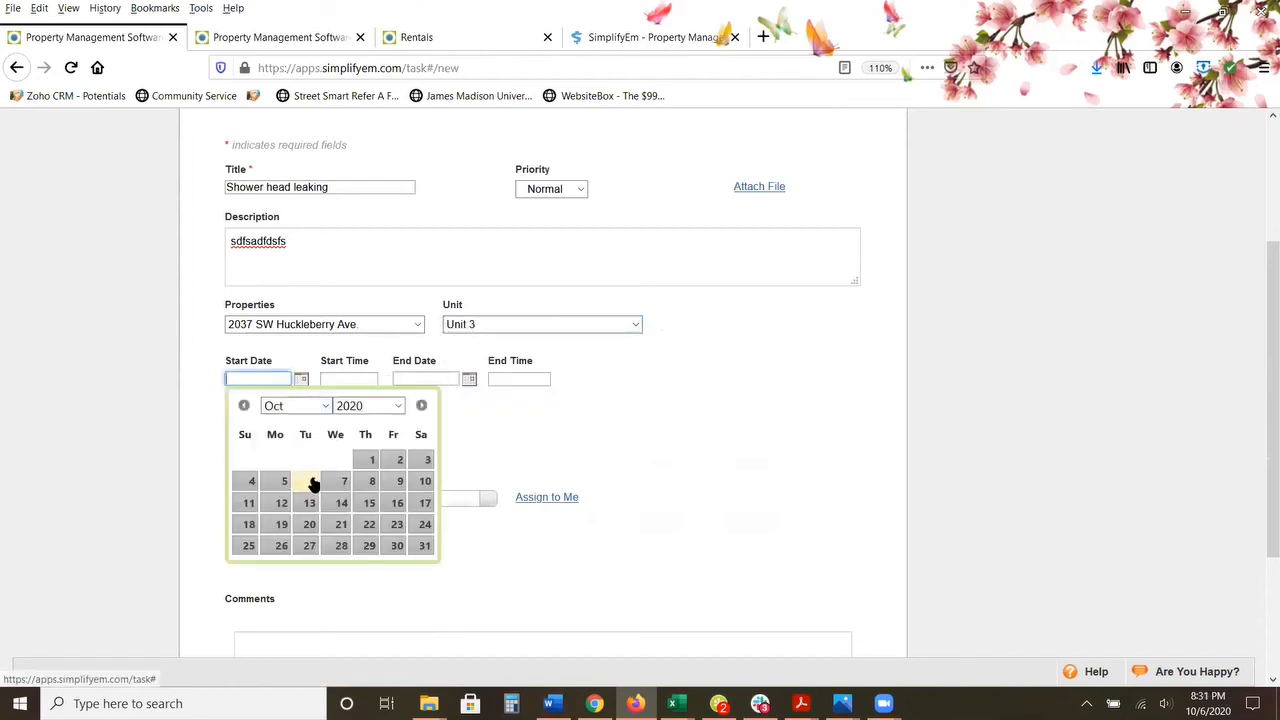
{"action": "left_click", "coordinate": [312, 481]}
{"action": "scroll", "coordinate": [497, 297], "scroll_direction": "up", "scroll_amount": 3}
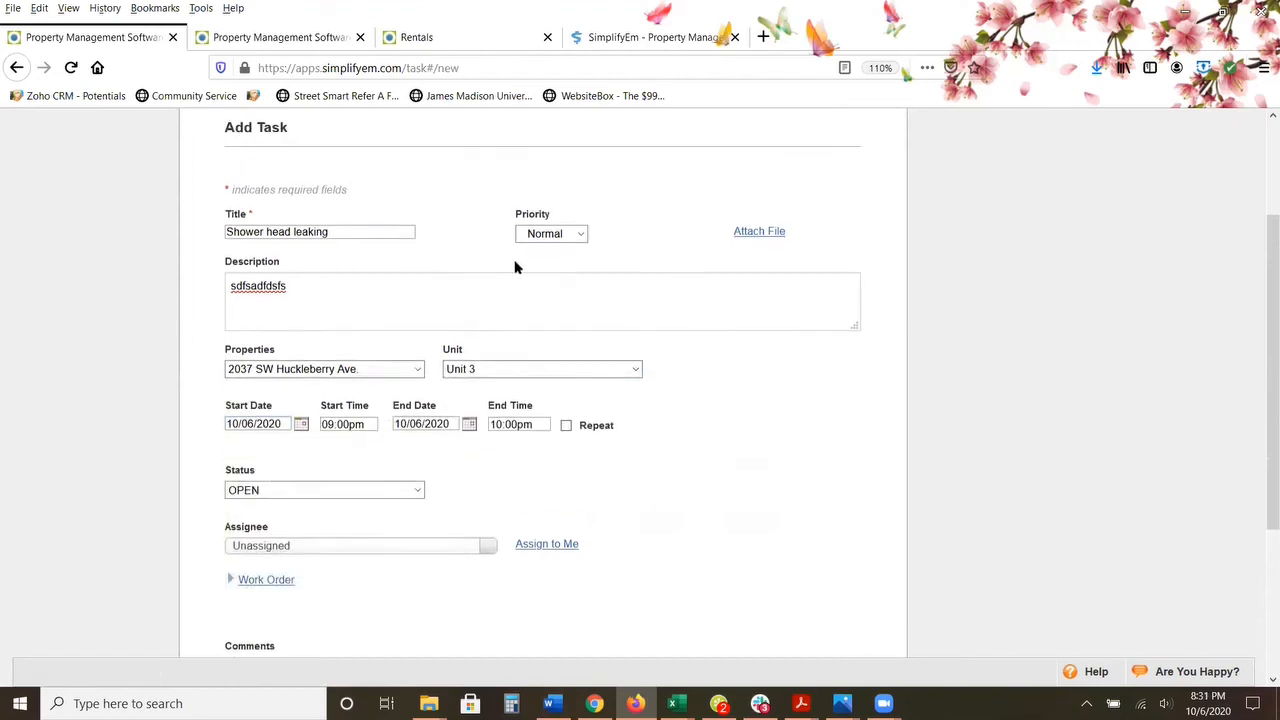
{"action": "mouse_move", "coordinate": [580, 200]}
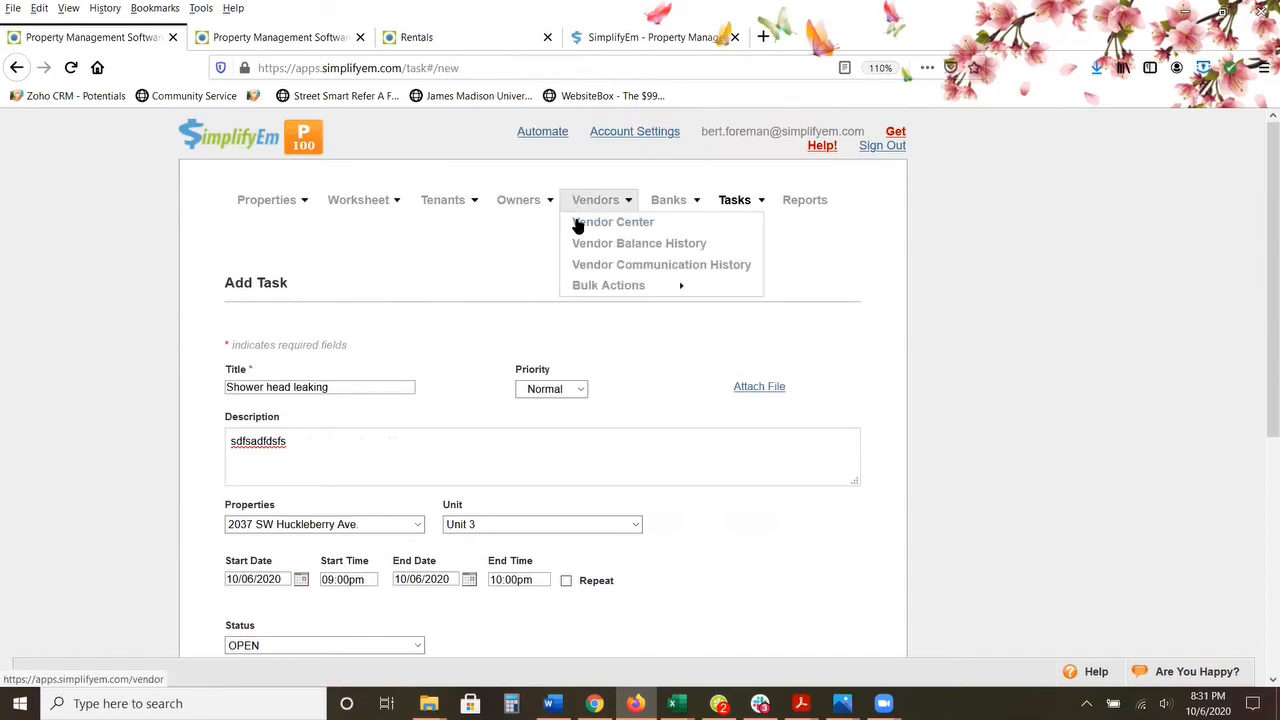
Step: Assign the task to the vendor Leaky Faucet Plumbing and save it
{"action": "scroll", "coordinate": [420, 277], "scroll_direction": "down", "scroll_amount": 4}
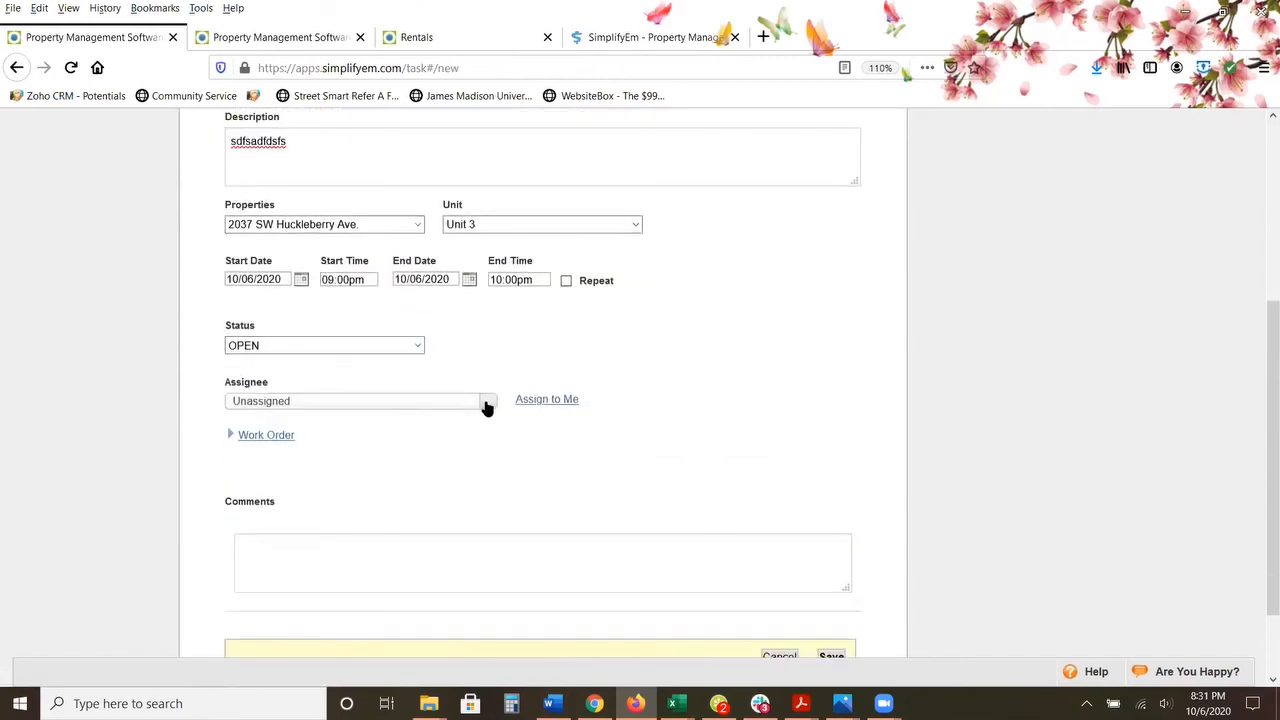
{"action": "left_click", "coordinate": [485, 403]}
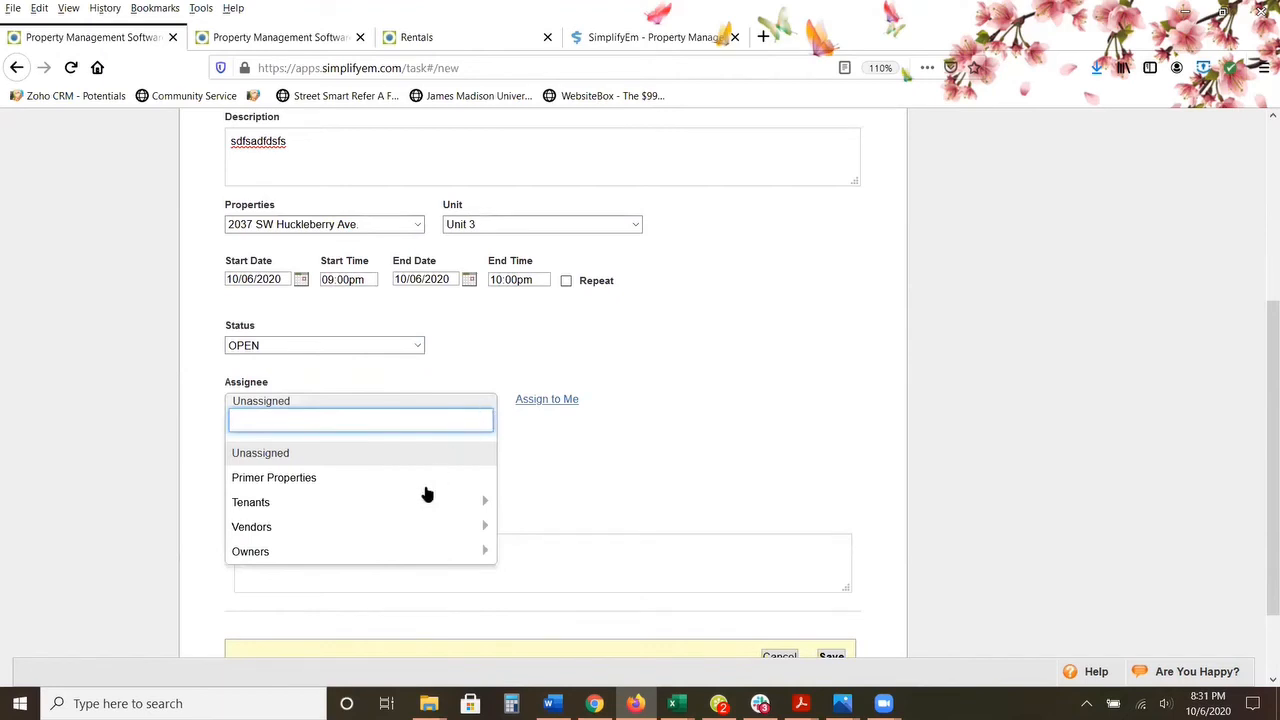
{"action": "left_click", "coordinate": [285, 525]}
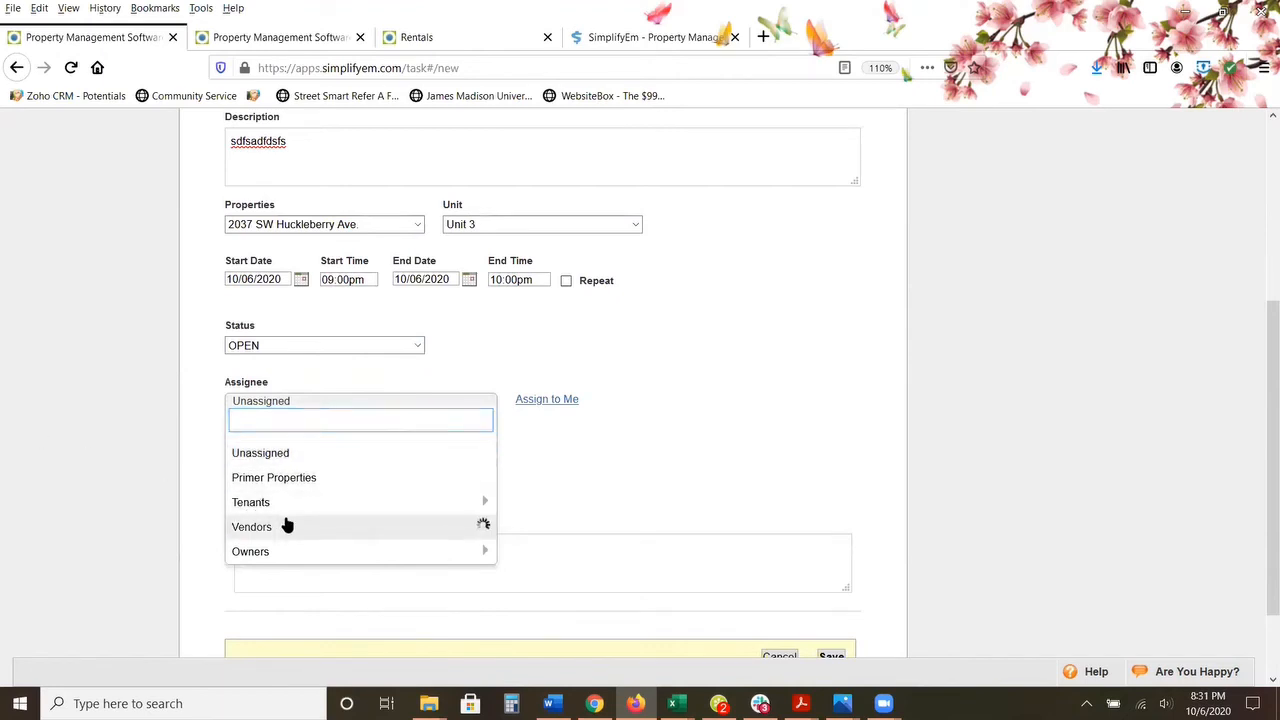
{"action": "scroll", "coordinate": [300, 525], "scroll_direction": "down", "scroll_amount": 1}
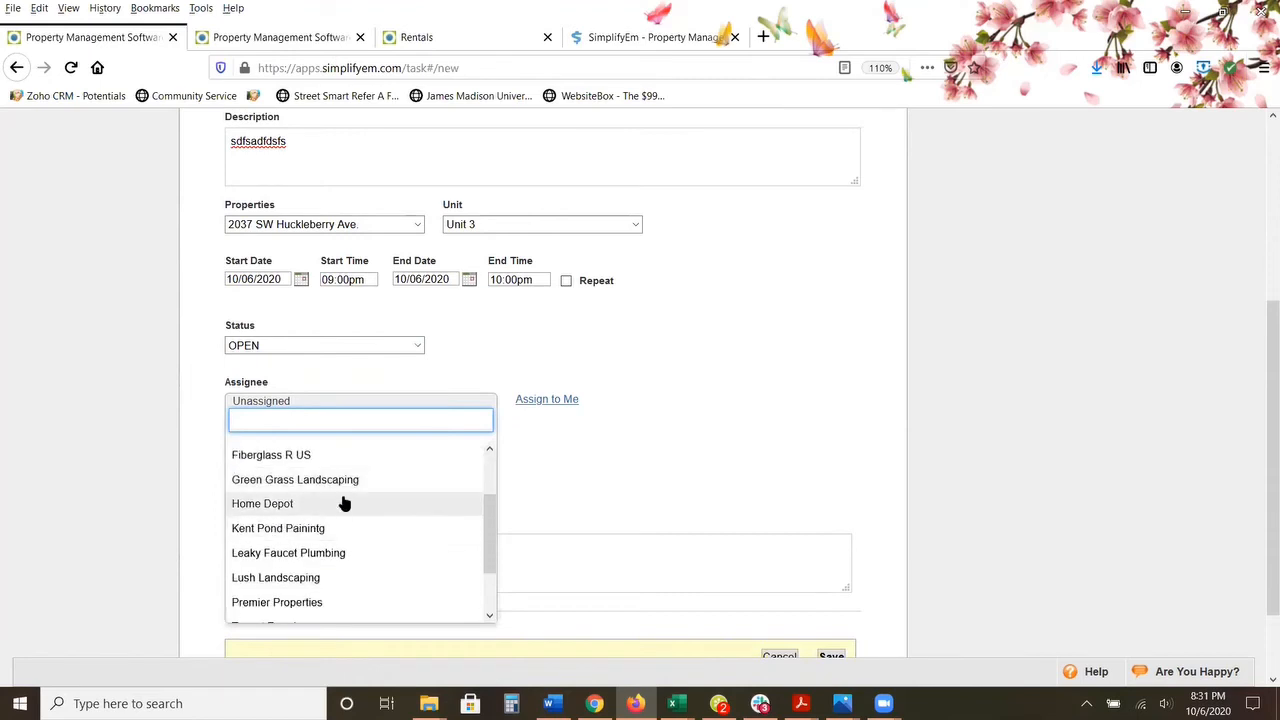
{"action": "scroll", "coordinate": [360, 518], "scroll_direction": "down", "scroll_amount": 1}
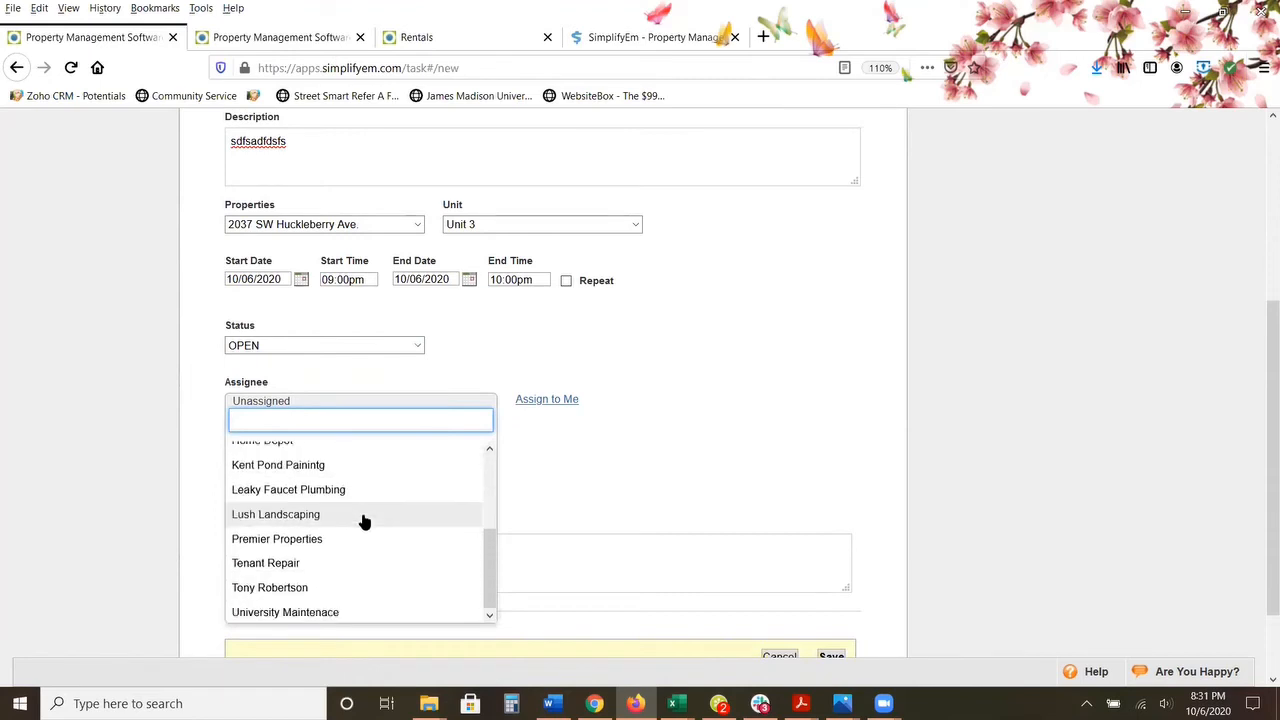
{"action": "left_click", "coordinate": [314, 489]}
{"action": "scroll", "coordinate": [314, 486], "scroll_direction": "down", "scroll_amount": 2}
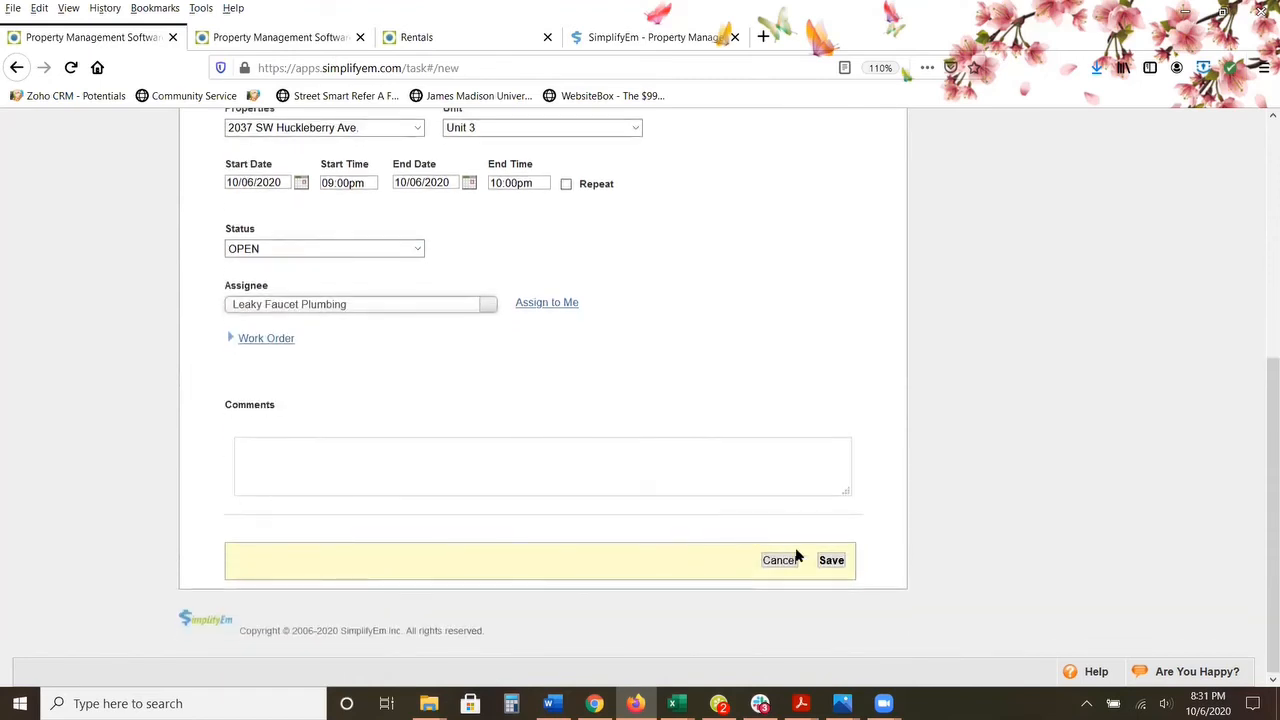
{"action": "left_click", "coordinate": [831, 562]}
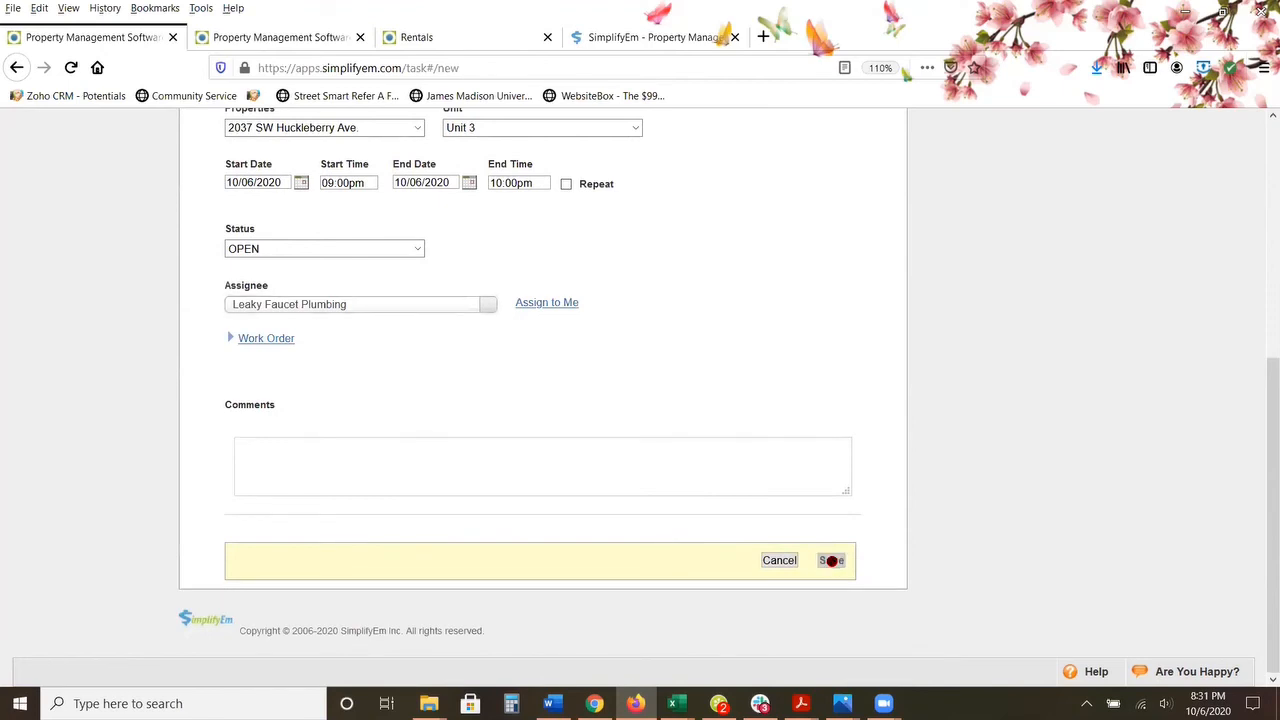
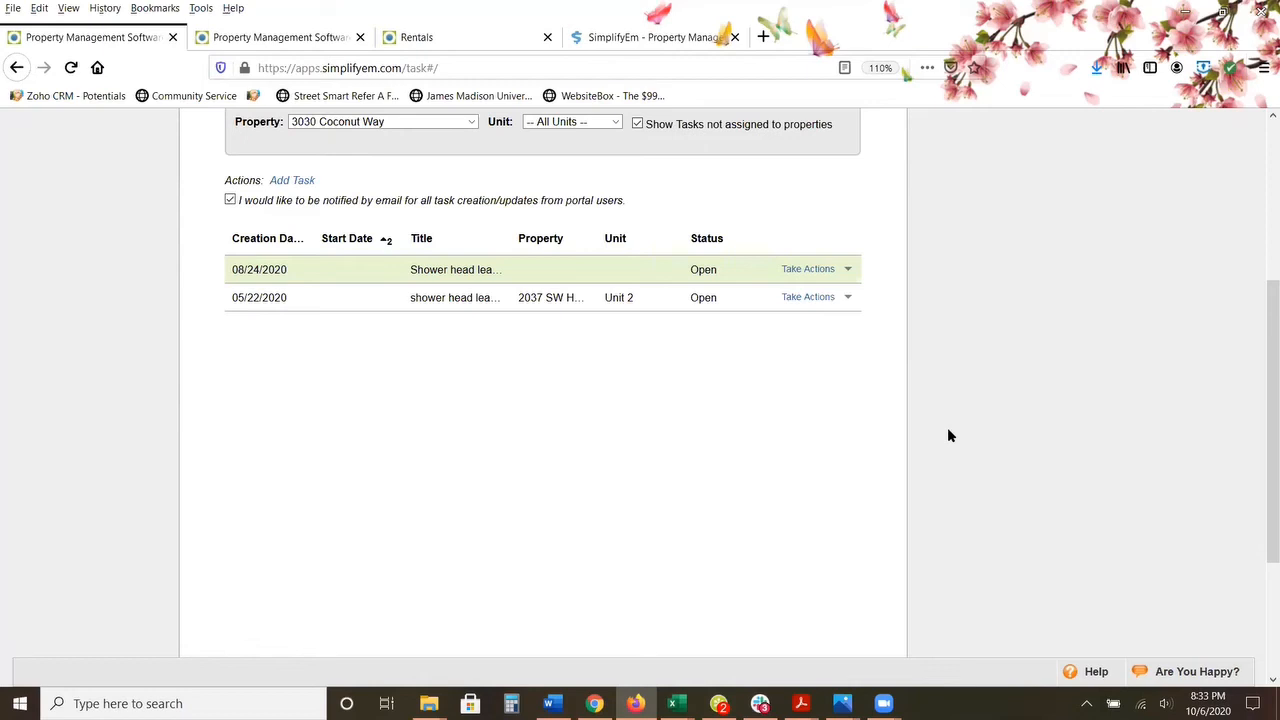
Step: Show the actions available for the 05/22/2020 shower head task, and look over the Task Center list
{"action": "left_click", "coordinate": [815, 297]}
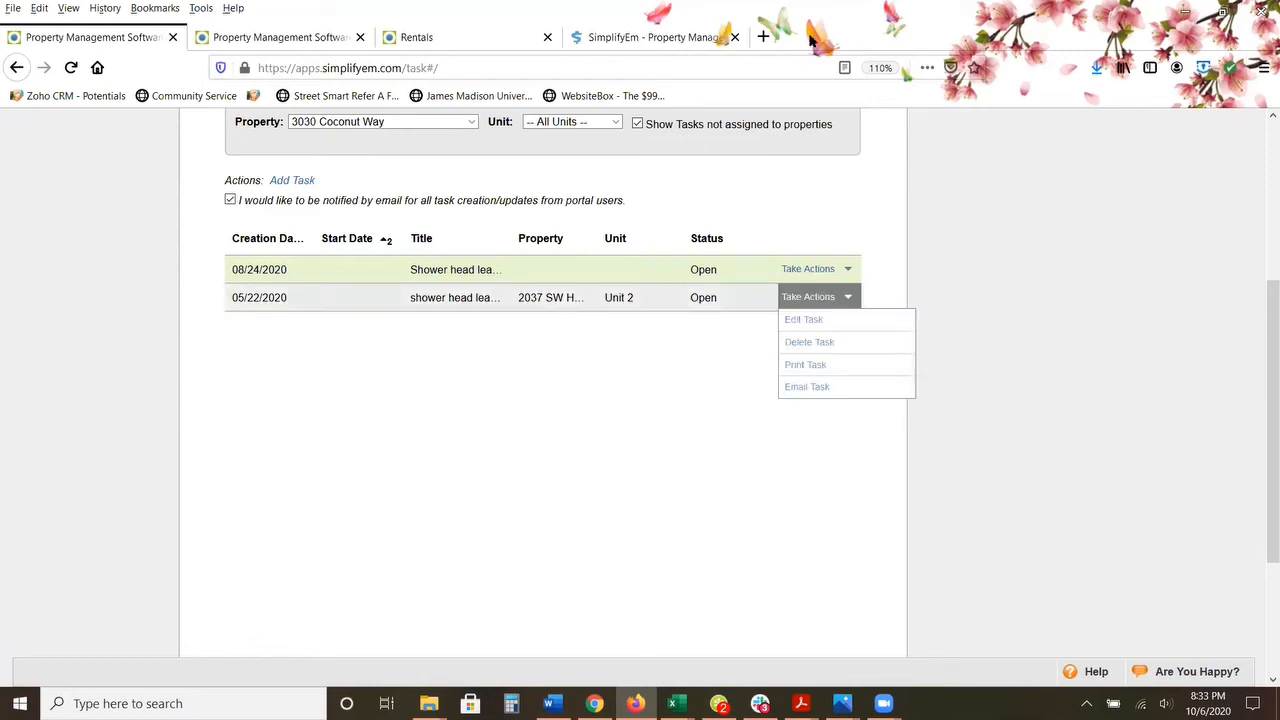
{"action": "scroll", "coordinate": [826, 226], "scroll_direction": "down", "scroll_amount": 1}
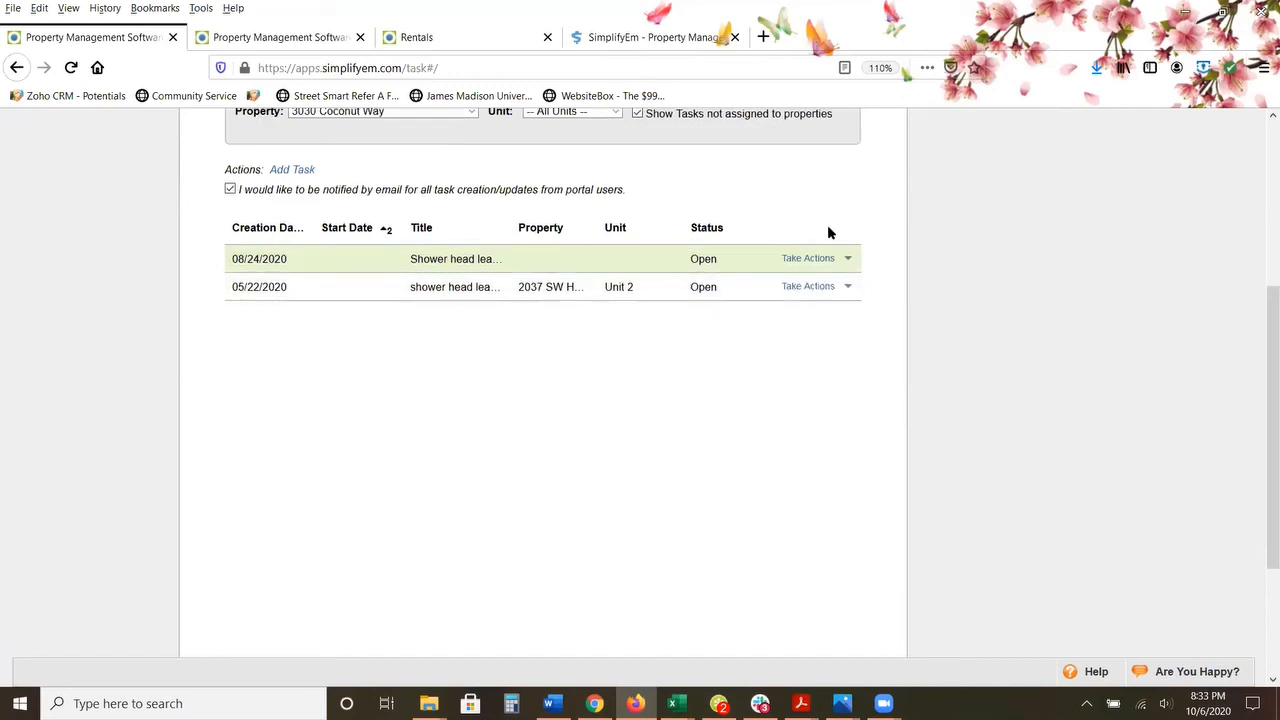
{"action": "scroll", "coordinate": [945, 255], "scroll_direction": "up", "scroll_amount": 3}
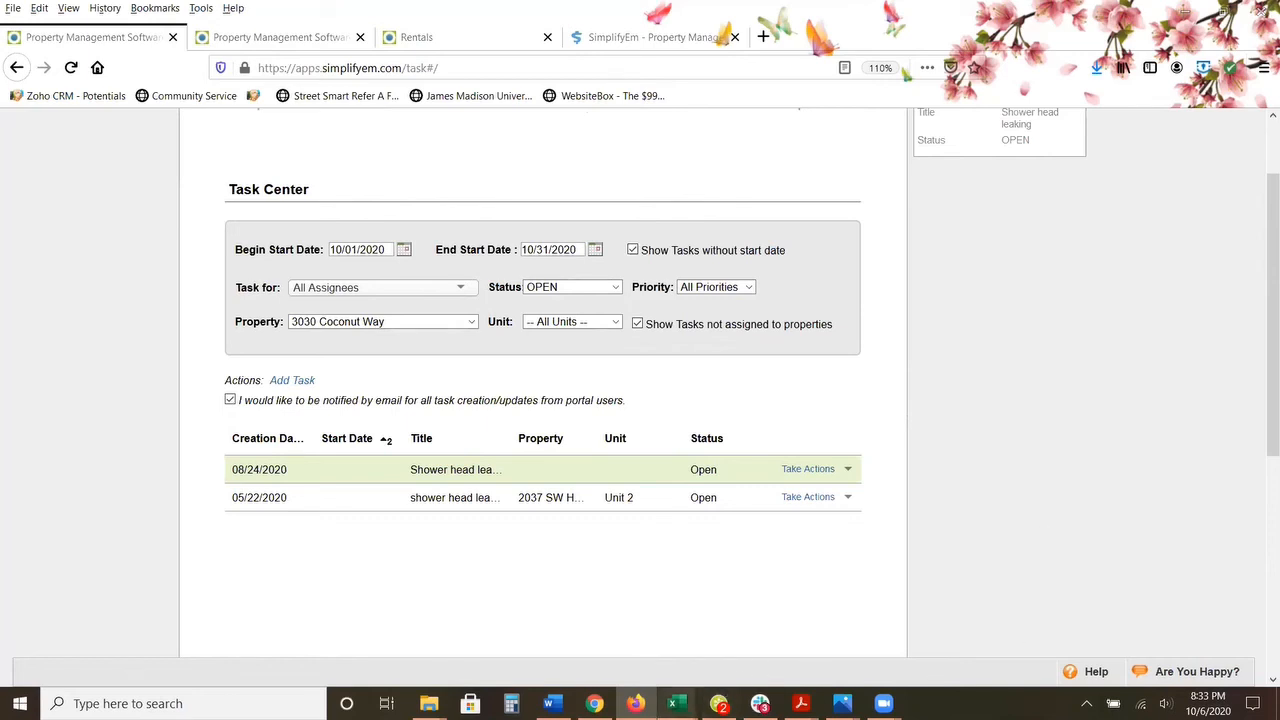
Step: Switch to Adobe Acrobat Reader, show the 06_01_2019 owner balance PDF and return to its first page
{"action": "mouse_move", "coordinate": [676, 703]}
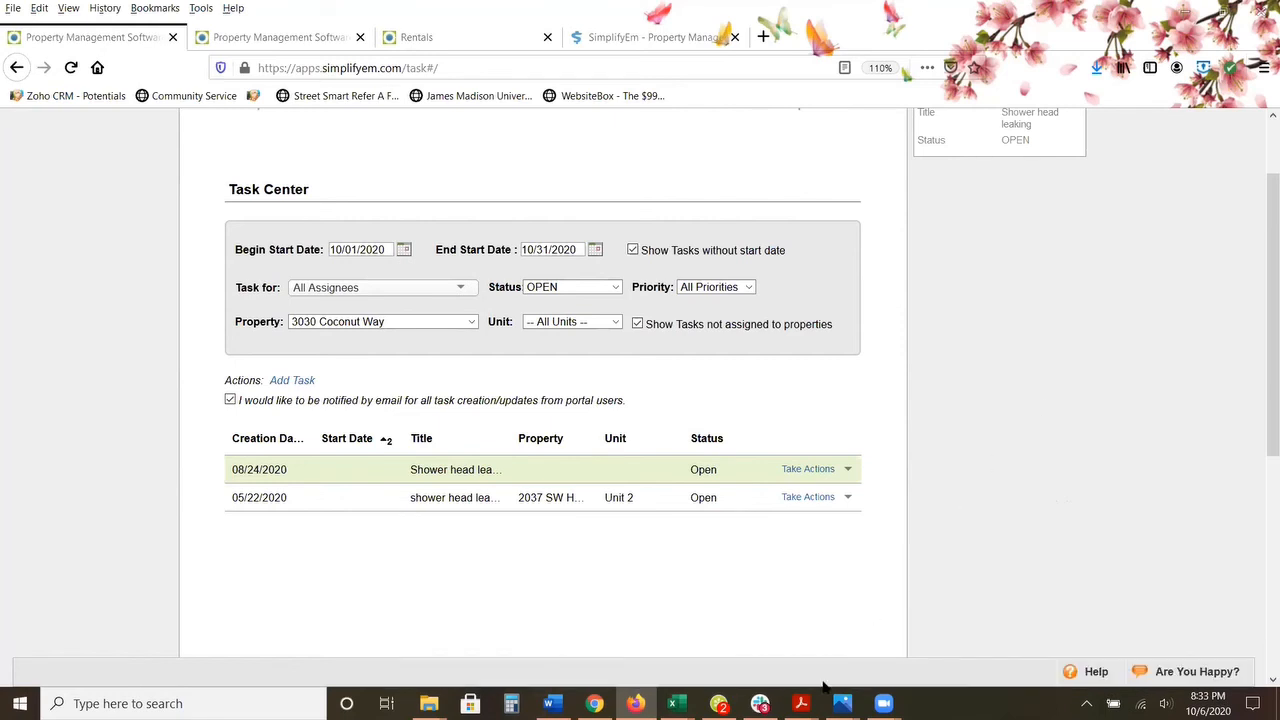
{"action": "mouse_move", "coordinate": [800, 703]}
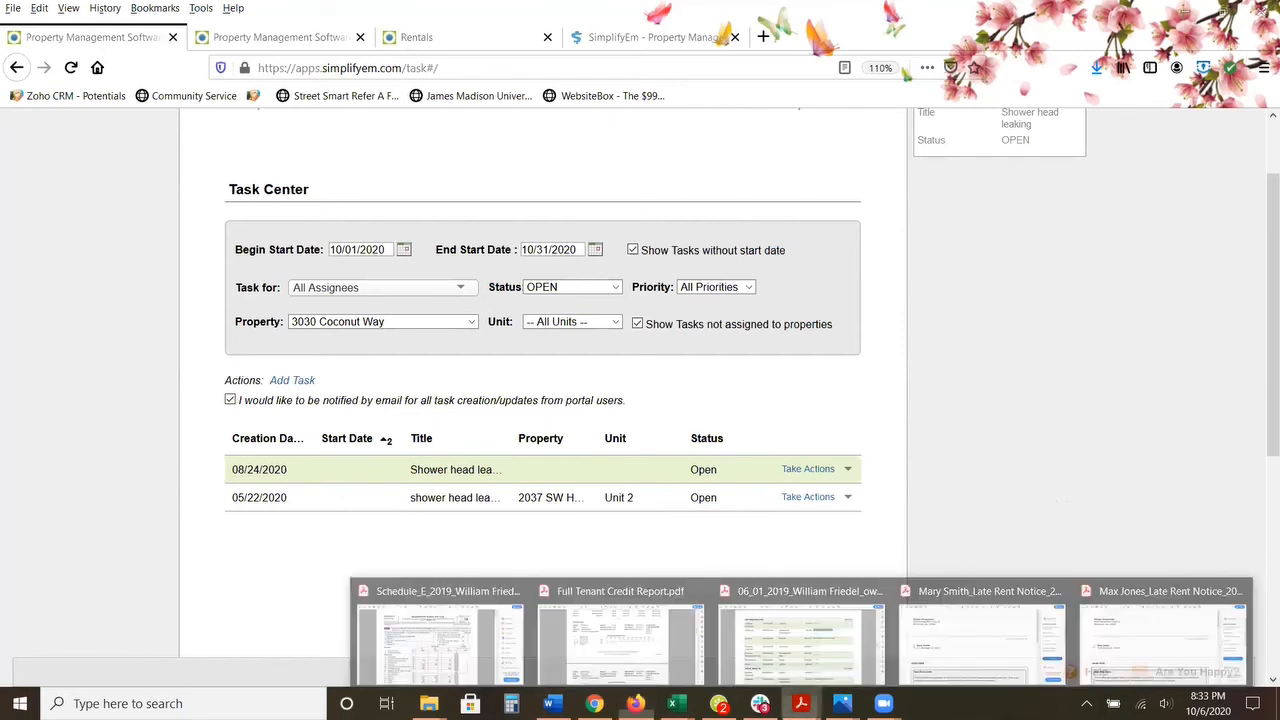
{"action": "left_click", "coordinate": [733, 647]}
{"action": "scroll", "coordinate": [817, 283], "scroll_direction": "up", "scroll_amount": 5}
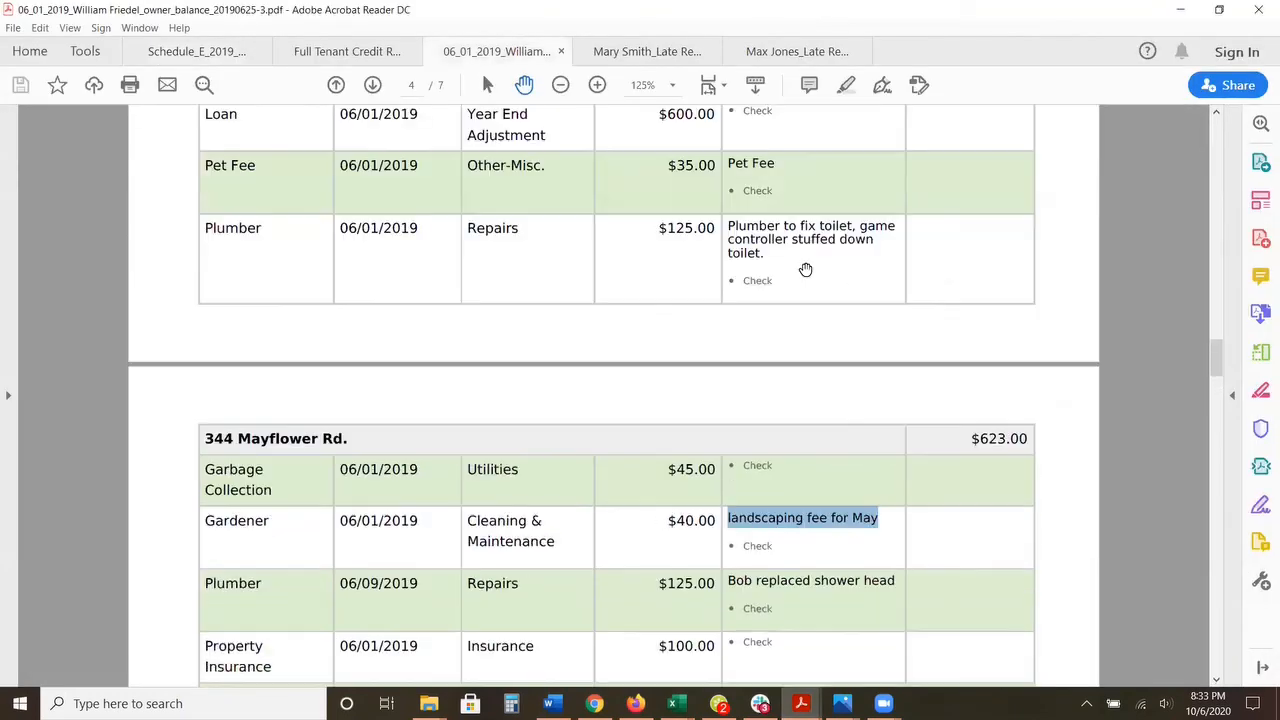
{"action": "scroll", "coordinate": [1177, 357], "scroll_direction": "up", "scroll_amount": 2}
{"action": "left_click_drag", "start_coordinate": [1207, 357], "coordinate": [1205, 130]}
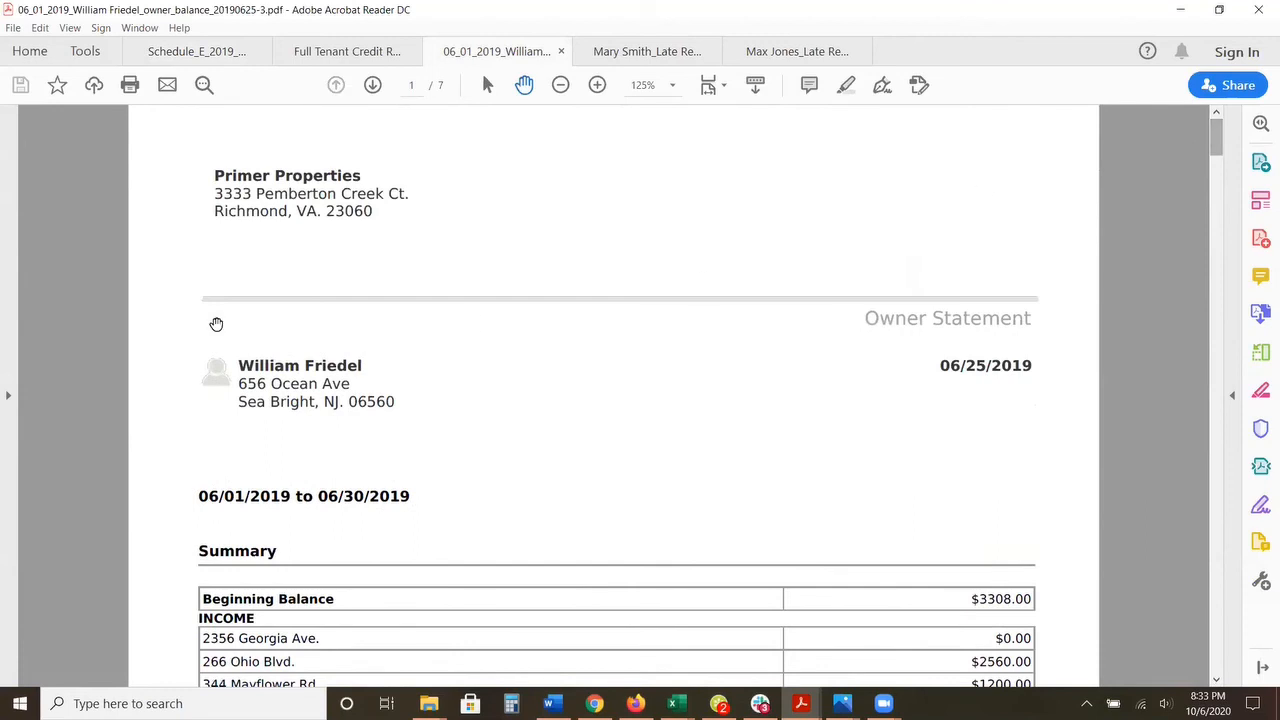
Step: Highlight the Owner Statement title and the owner's name and address block on the first page
{"action": "scroll", "coordinate": [199, 335], "scroll_direction": "down", "scroll_amount": 2}
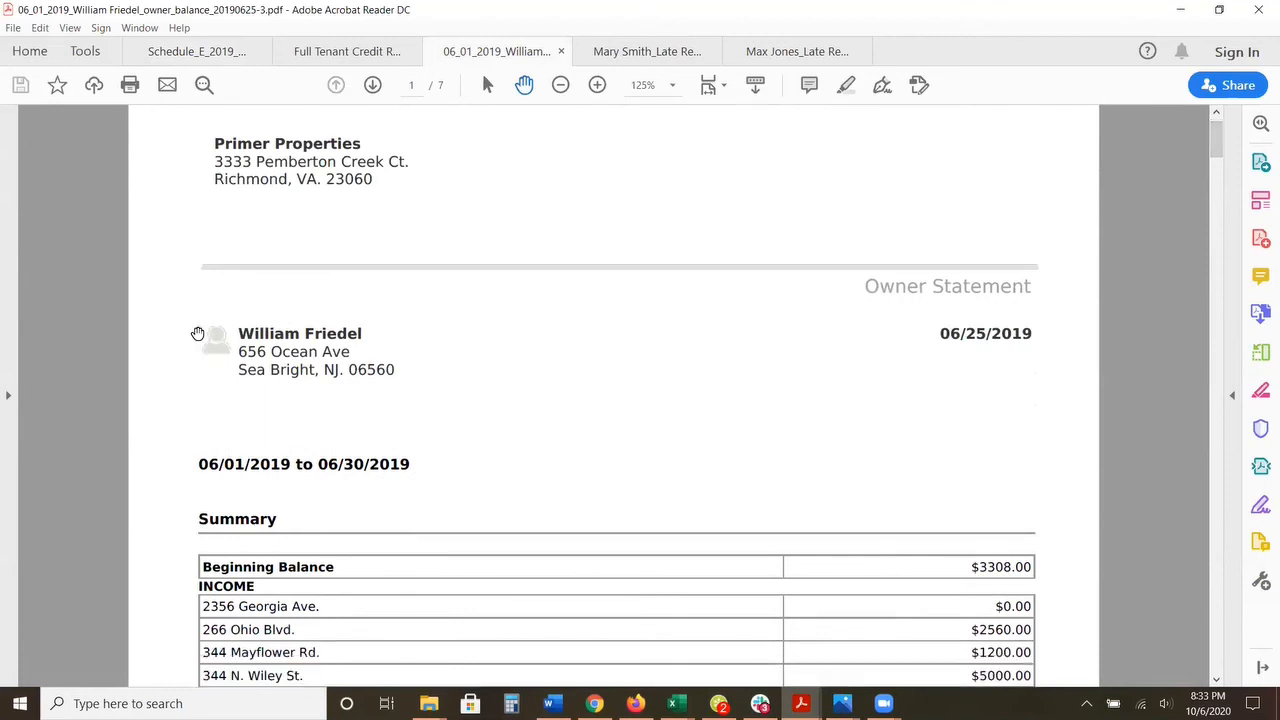
{"action": "left_click_drag", "start_coordinate": [860, 221], "coordinate": [992, 212]}
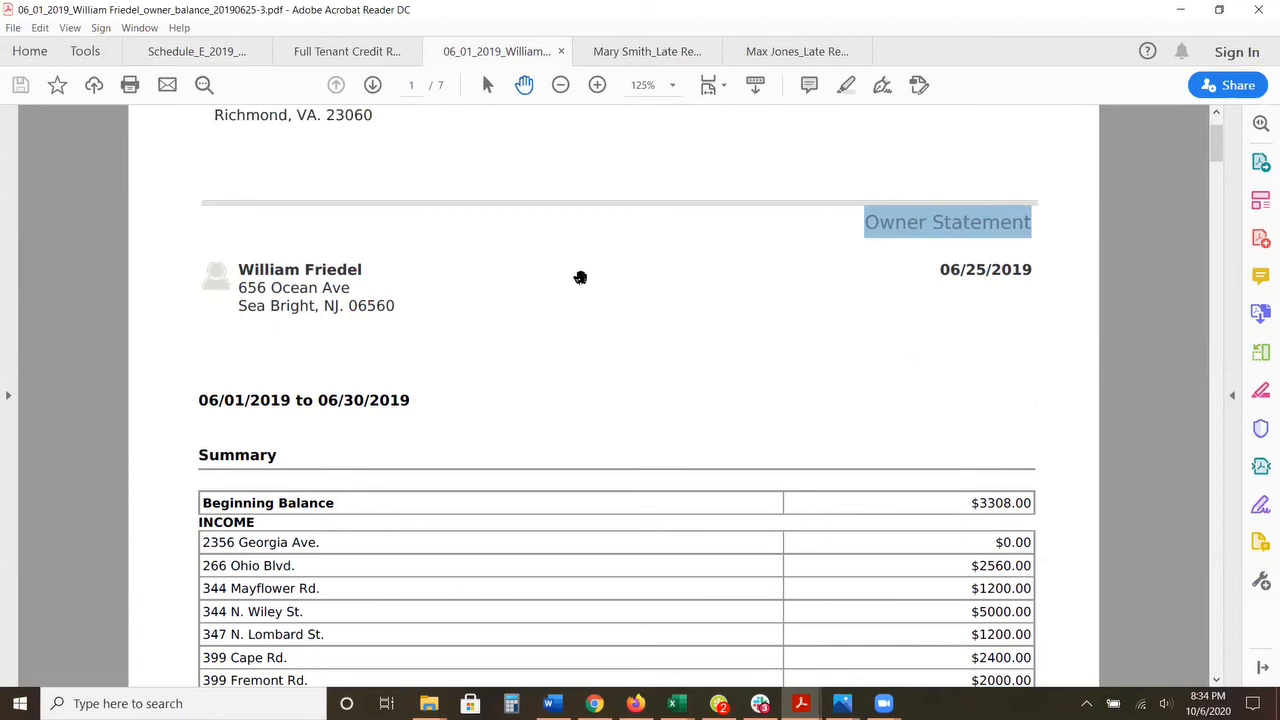
{"action": "scroll", "coordinate": [560, 290], "scroll_direction": "down", "scroll_amount": 1}
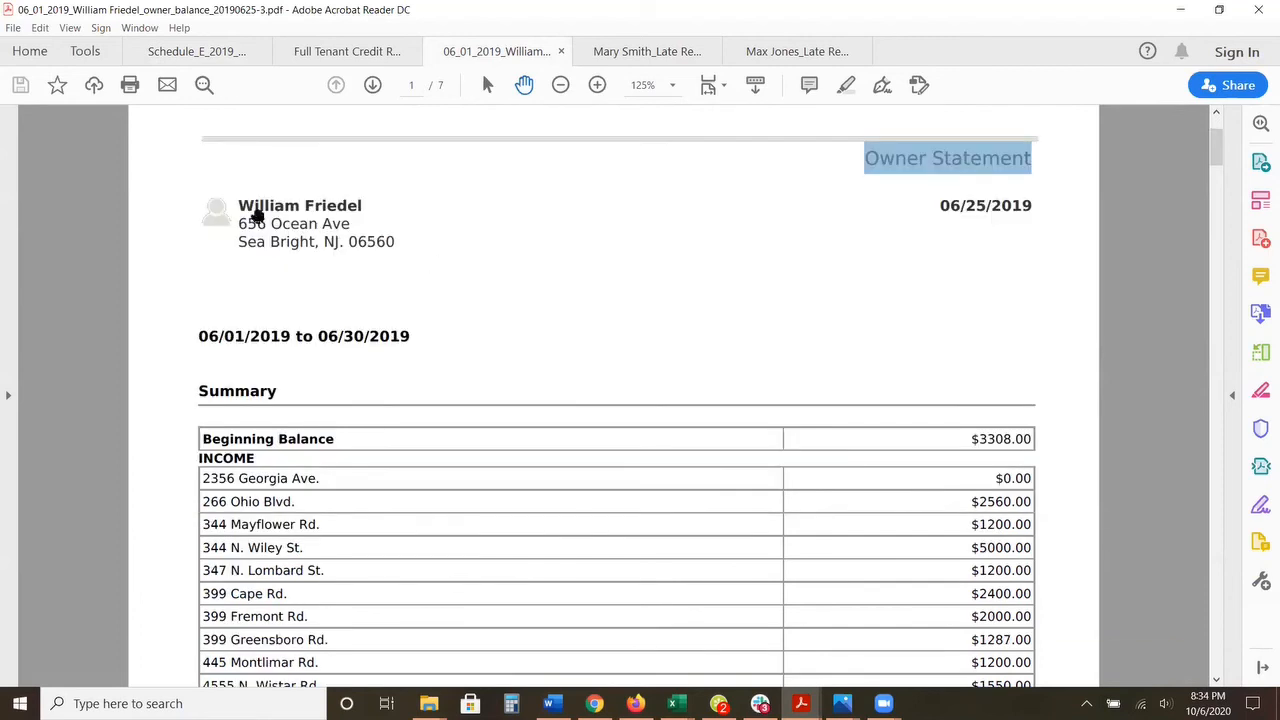
{"action": "left_click_drag", "start_coordinate": [239, 204], "coordinate": [376, 238]}
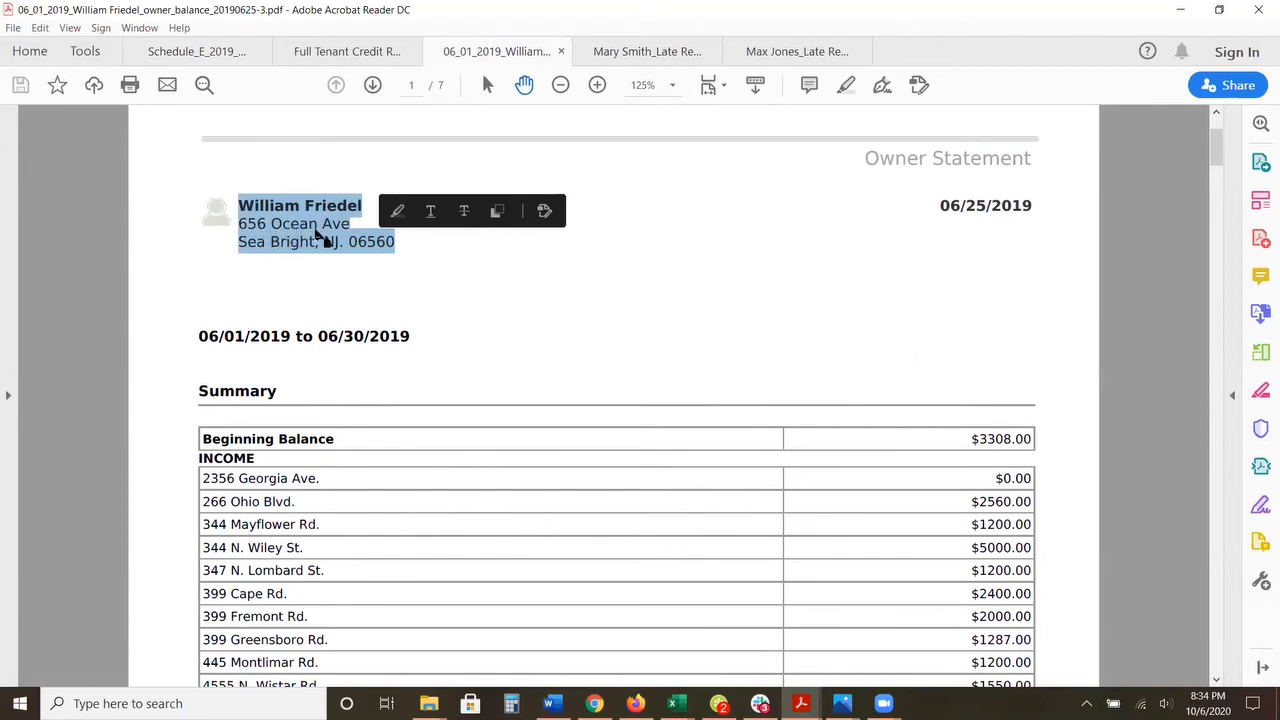
{"action": "scroll", "coordinate": [315, 235], "scroll_direction": "down", "scroll_amount": 1}
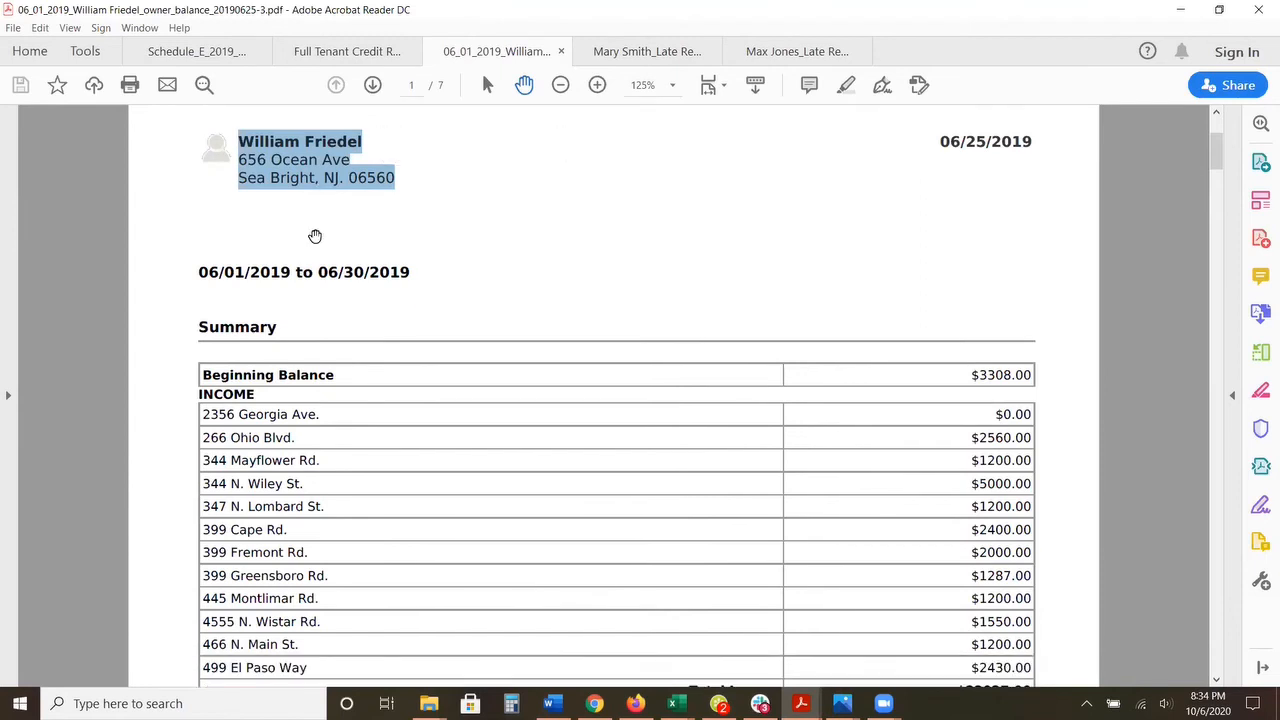
{"action": "left_click_drag", "start_coordinate": [201, 372], "coordinate": [1031, 375]}
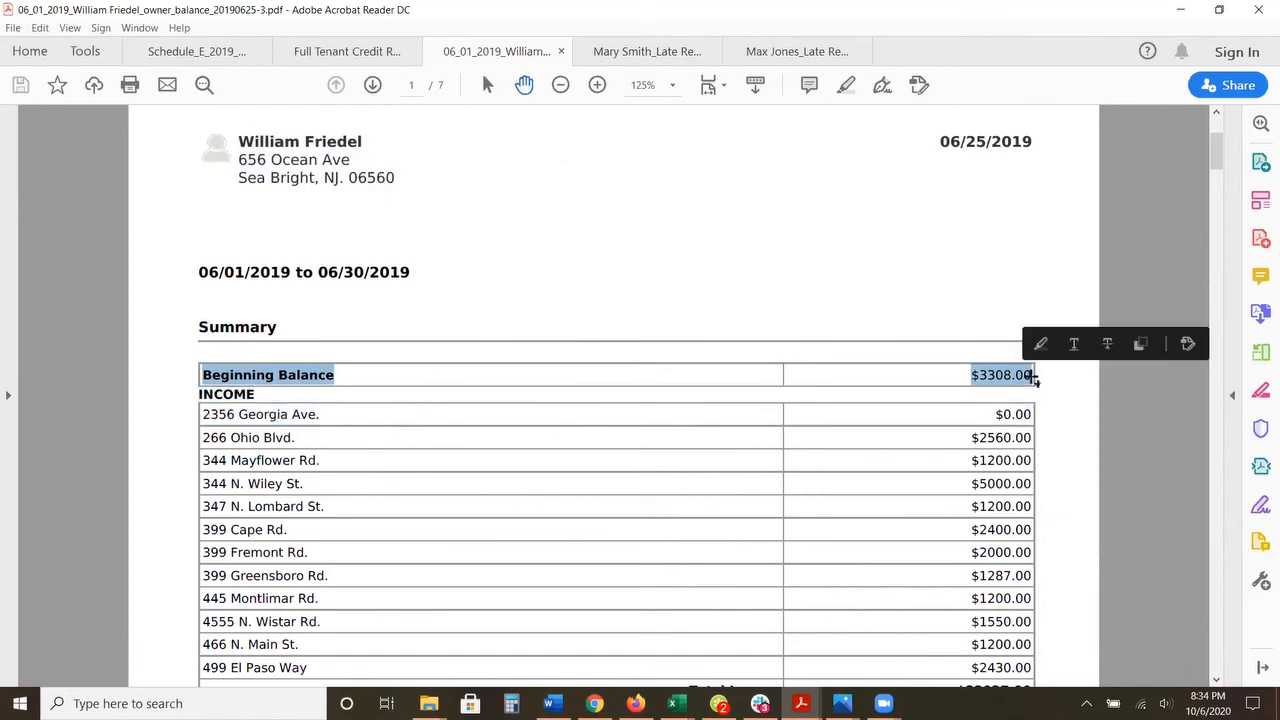
{"action": "left_click", "coordinate": [483, 371]}
{"action": "scroll", "coordinate": [467, 367], "scroll_direction": "down", "scroll_amount": 2}
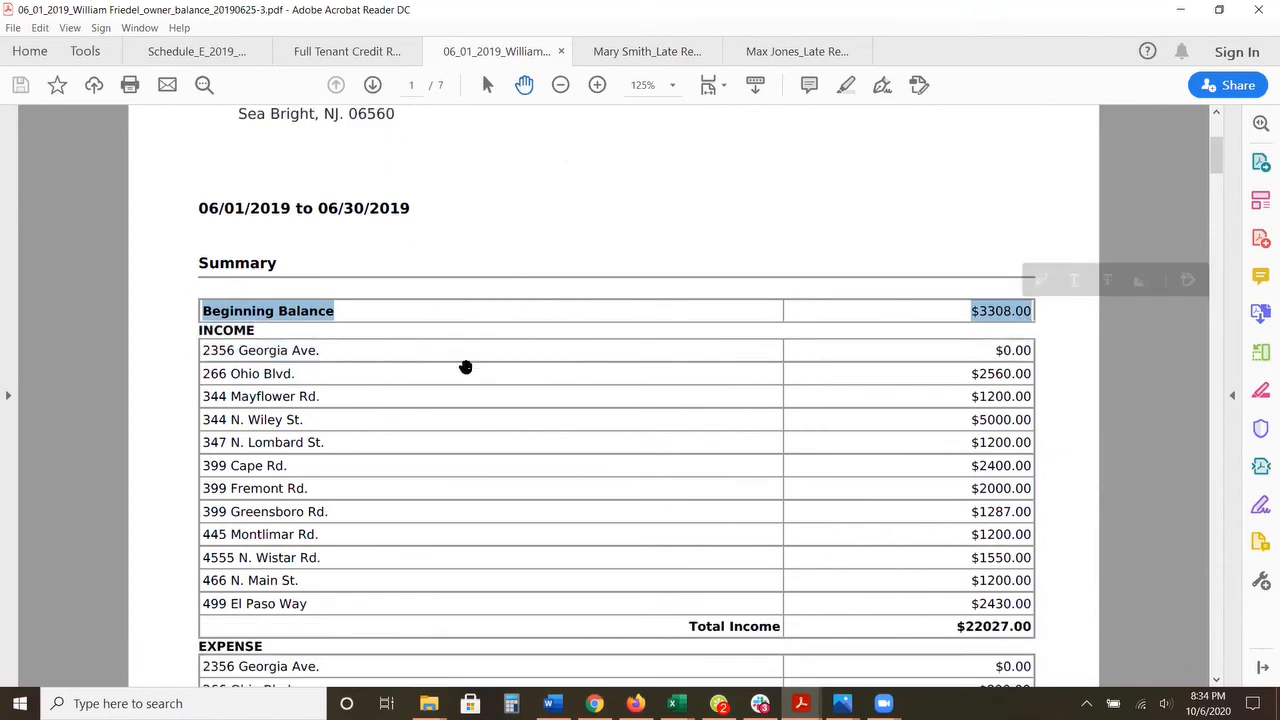
{"action": "left_click_drag", "start_coordinate": [200, 372], "coordinate": [519, 375]}
{"action": "left_click_drag", "start_coordinate": [928, 376], "coordinate": [978, 374]}
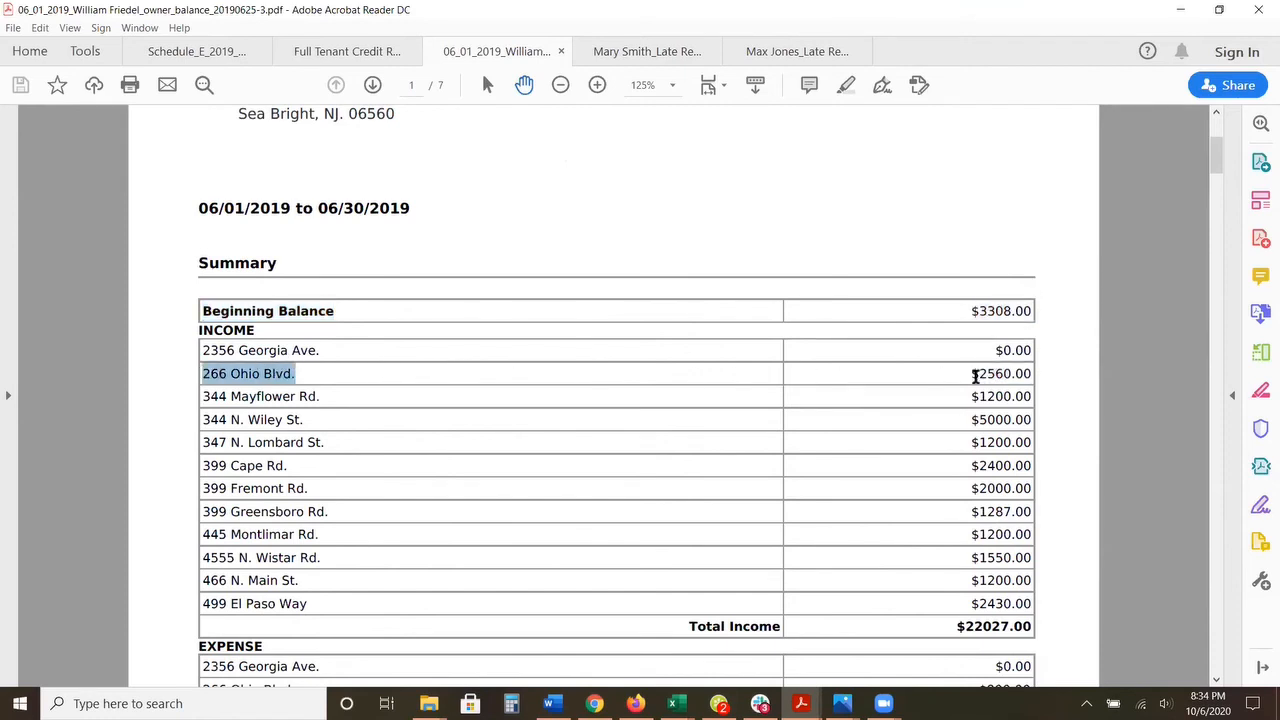
{"action": "scroll", "coordinate": [651, 343], "scroll_direction": "up", "scroll_amount": 2}
{"action": "left_click_drag", "start_coordinate": [244, 135], "coordinate": [389, 177]}
{"action": "scroll", "coordinate": [306, 271], "scroll_direction": "down", "scroll_amount": 2}
{"action": "scroll", "coordinate": [255, 300], "scroll_direction": "down", "scroll_amount": 3}
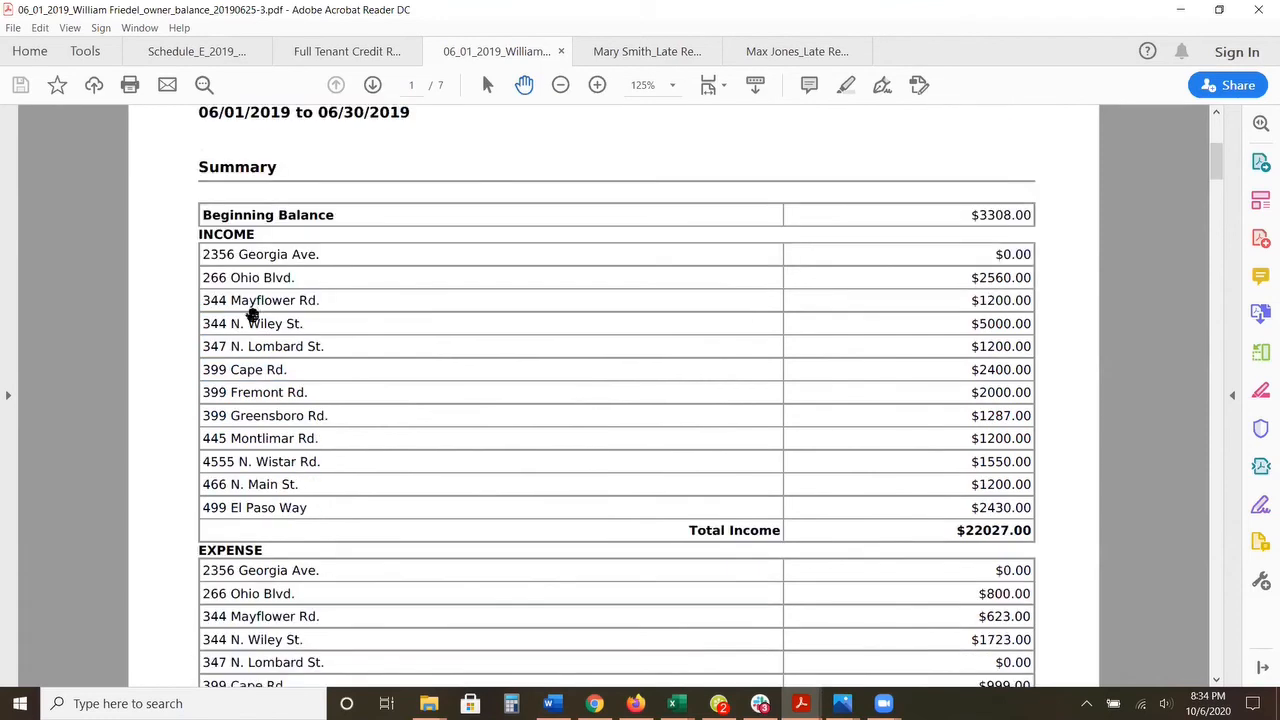
{"action": "left_click_drag", "start_coordinate": [201, 465], "coordinate": [1017, 467]}
{"action": "scroll", "coordinate": [234, 337], "scroll_direction": "up", "scroll_amount": 4}
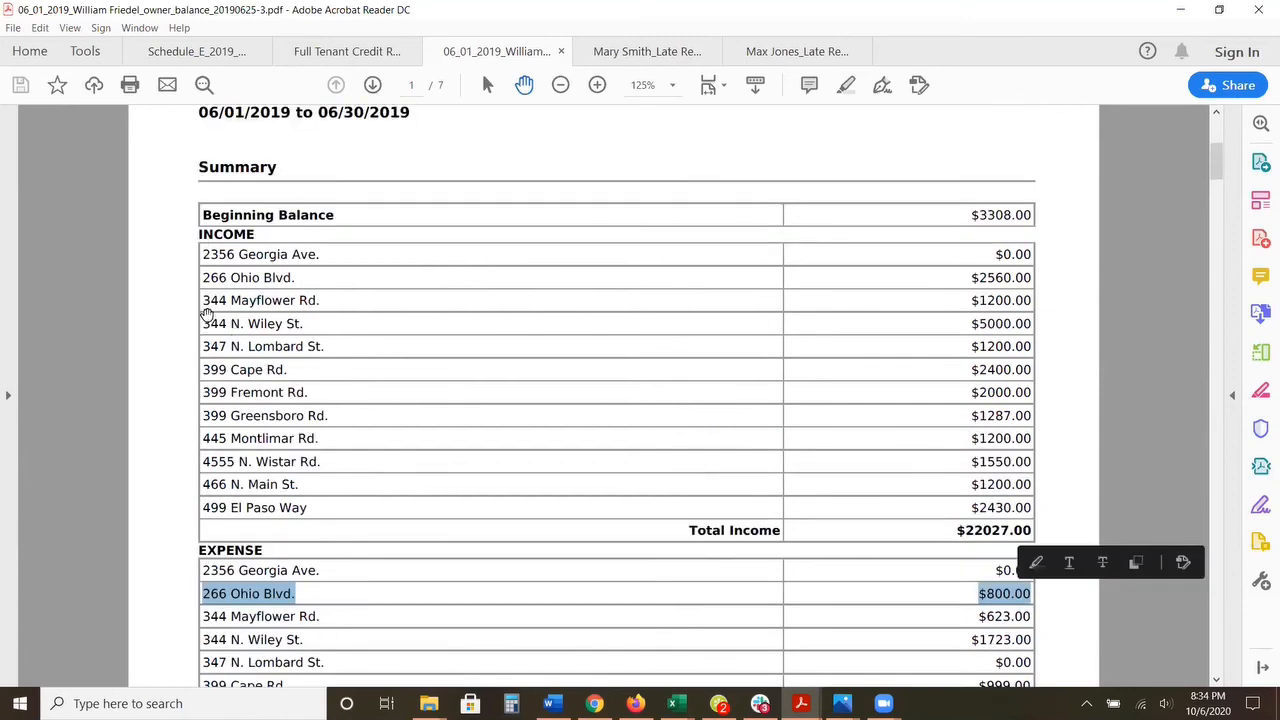
{"action": "scroll", "coordinate": [280, 180], "scroll_direction": "down", "scroll_amount": 3}
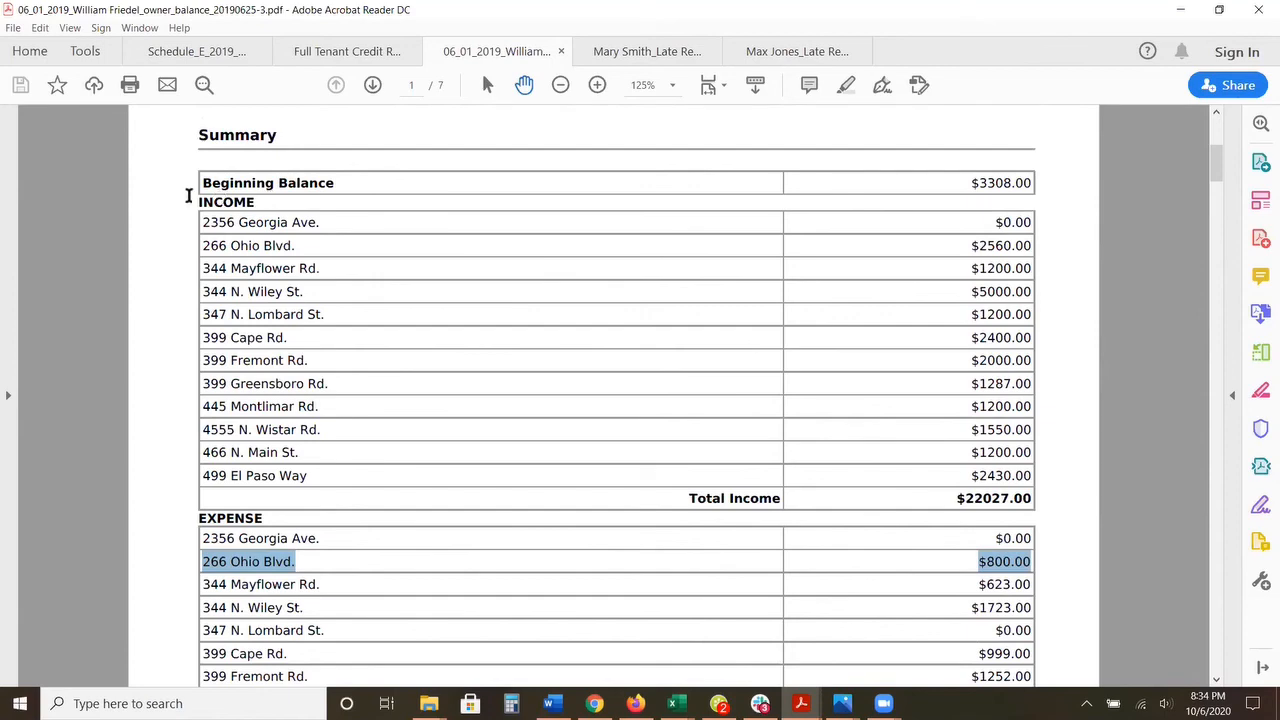
{"action": "scroll", "coordinate": [189, 204], "scroll_direction": "down", "scroll_amount": 2}
{"action": "scroll", "coordinate": [189, 206], "scroll_direction": "down", "scroll_amount": 5}
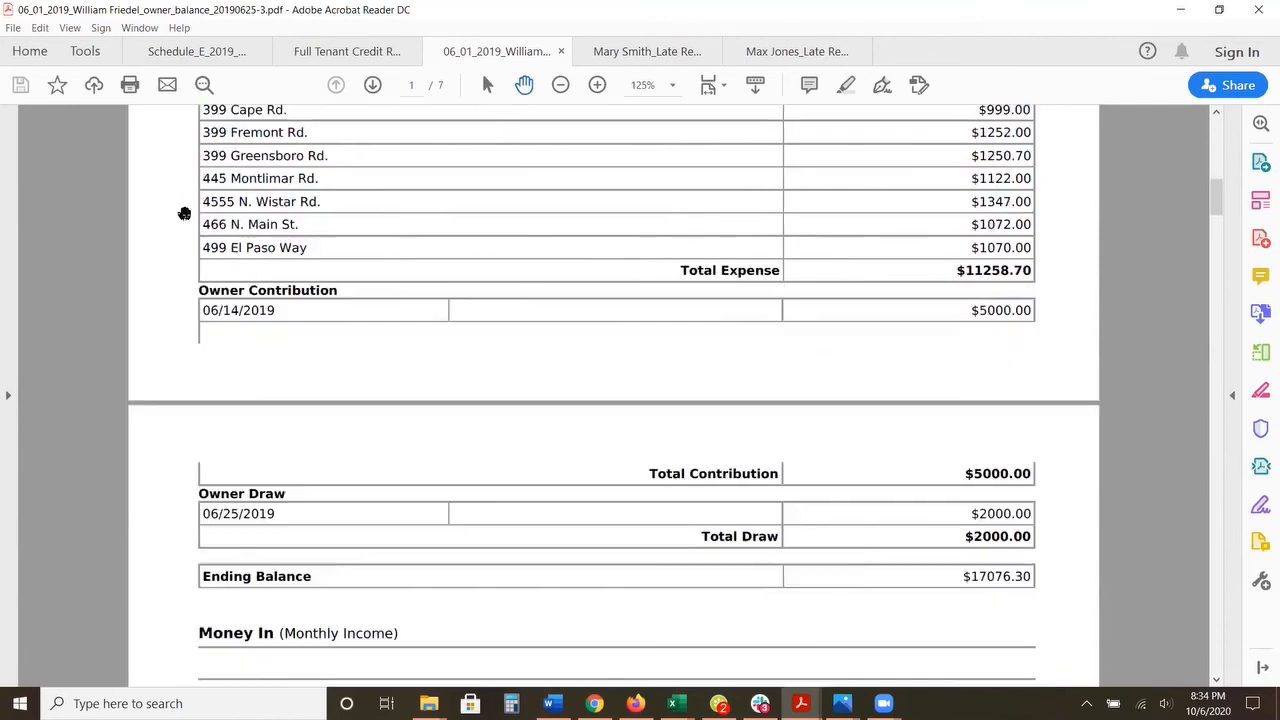
{"action": "scroll", "coordinate": [184, 213], "scroll_direction": "down", "scroll_amount": 5}
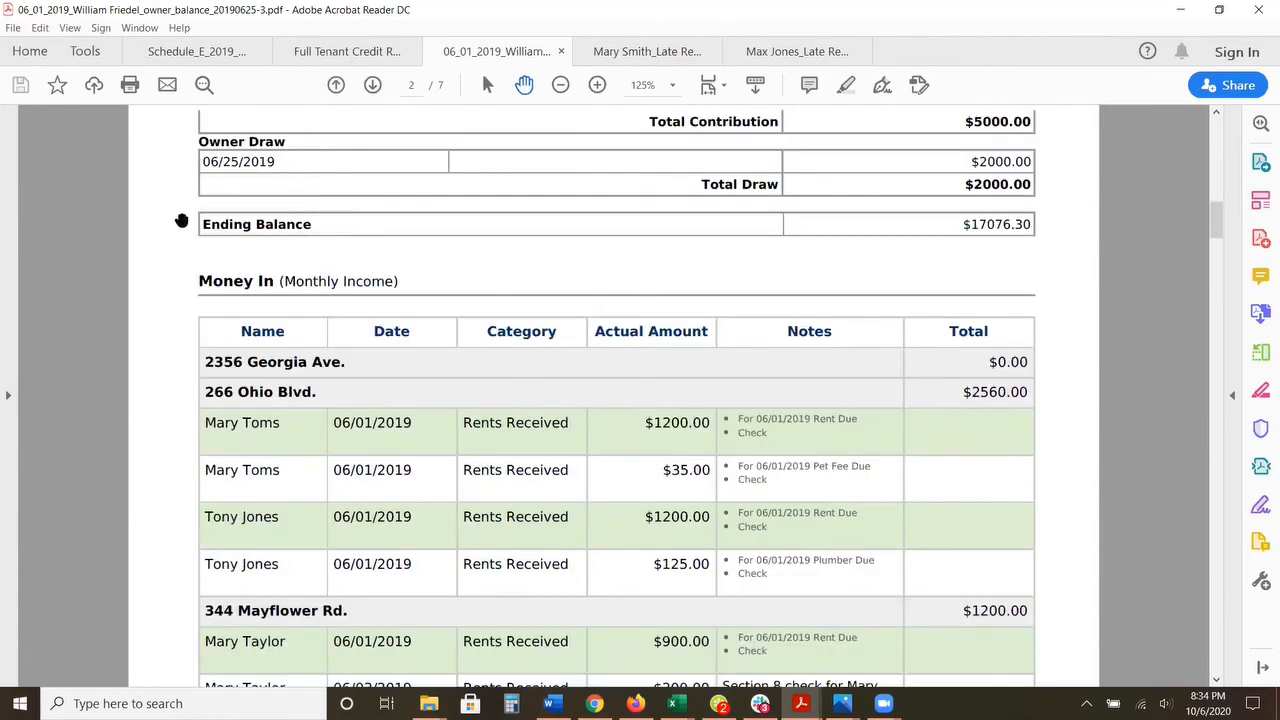
{"action": "scroll", "coordinate": [181, 221], "scroll_direction": "down", "scroll_amount": 2}
{"action": "scroll", "coordinate": [181, 221], "scroll_direction": "up", "scroll_amount": 1}
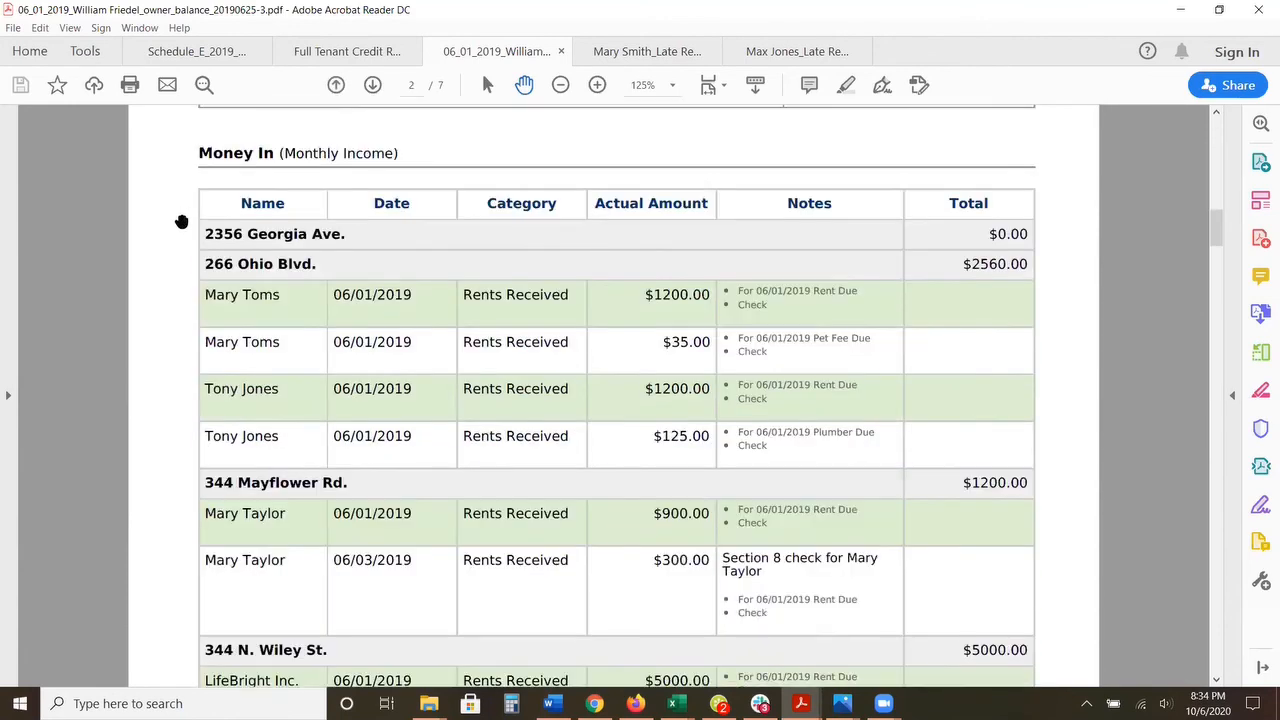
{"action": "left_click_drag", "start_coordinate": [196, 154], "coordinate": [409, 157]}
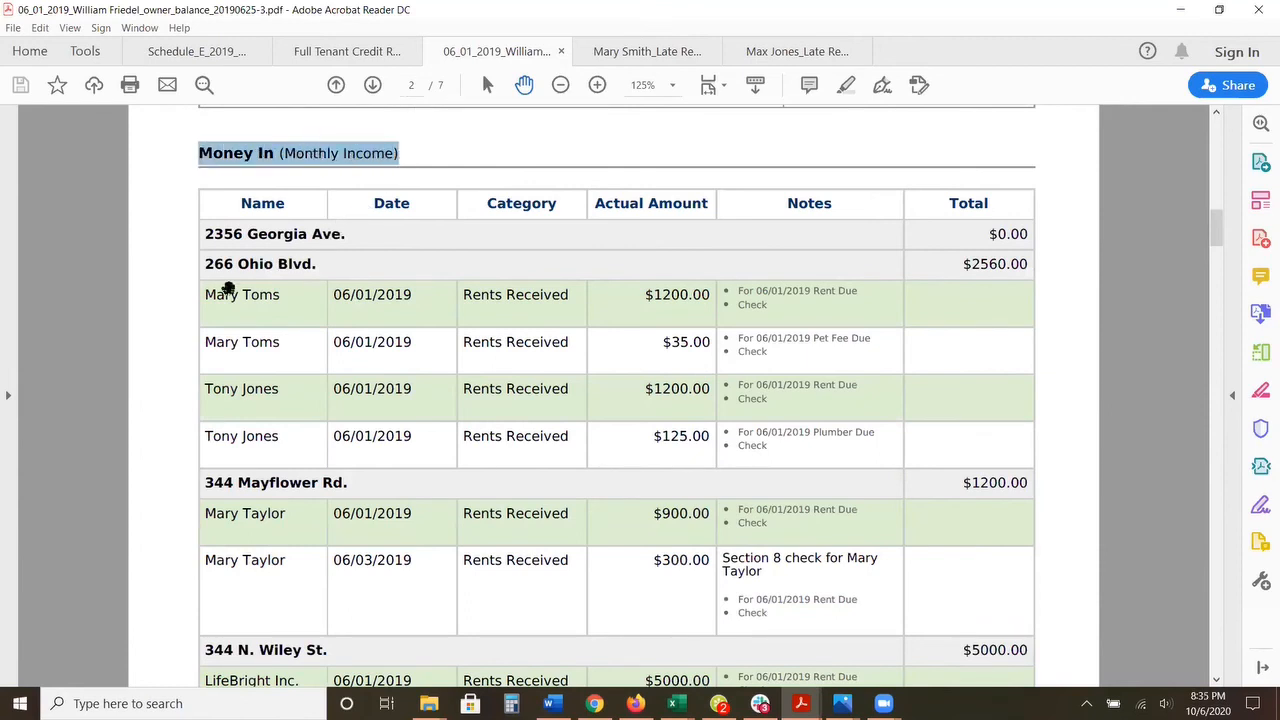
{"action": "left_click_drag", "start_coordinate": [203, 296], "coordinate": [703, 430]}
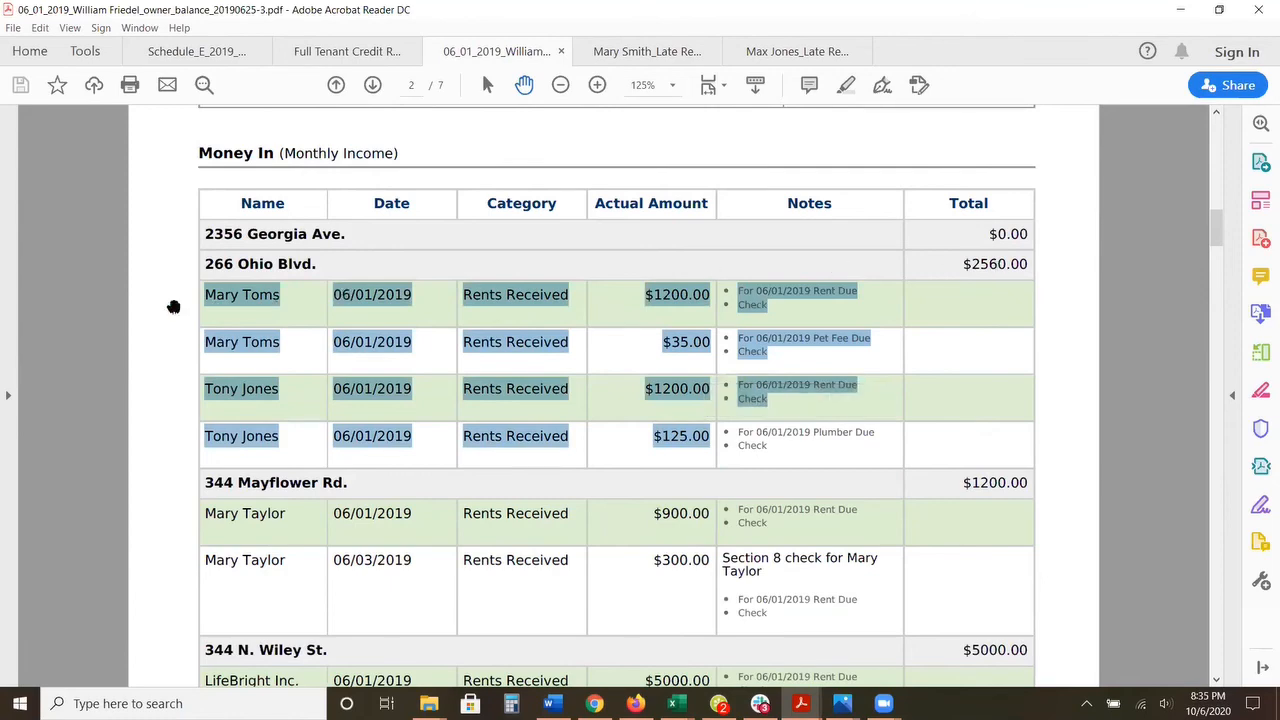
{"action": "scroll", "coordinate": [171, 305], "scroll_direction": "down", "scroll_amount": 5}
{"action": "scroll", "coordinate": [171, 307], "scroll_direction": "down", "scroll_amount": 12}
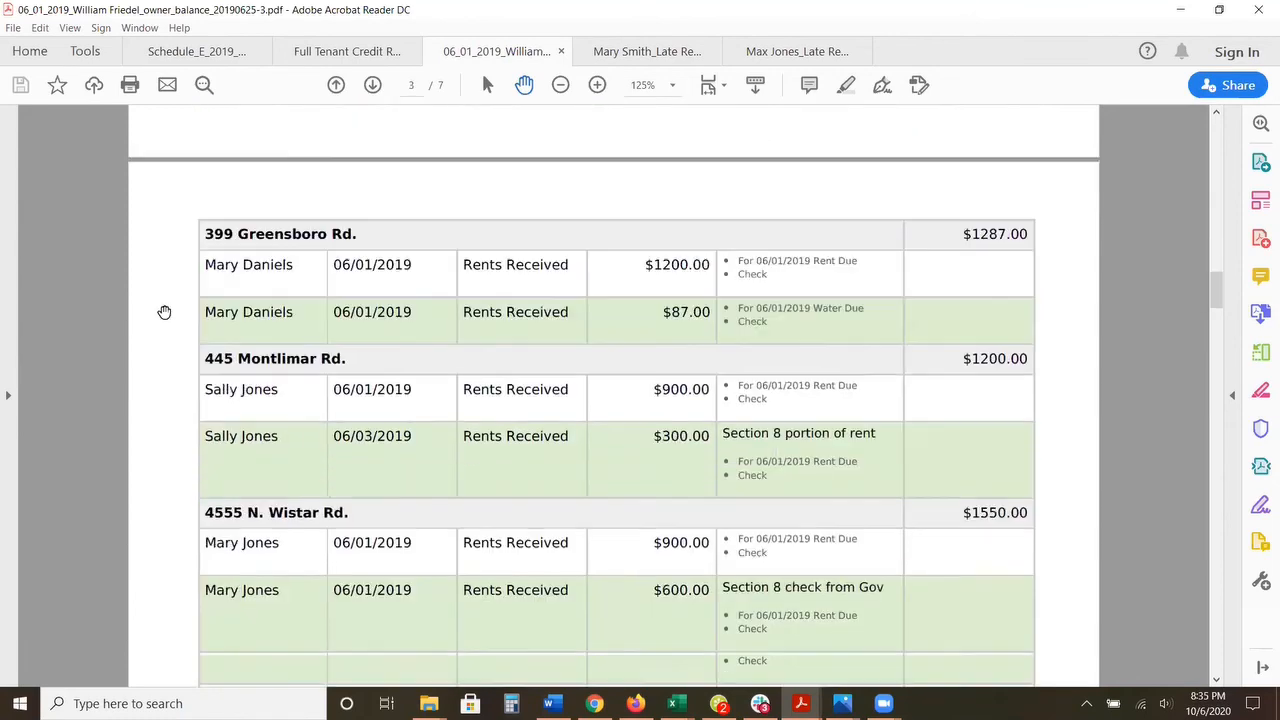
{"action": "scroll", "coordinate": [163, 312], "scroll_direction": "down", "scroll_amount": 5}
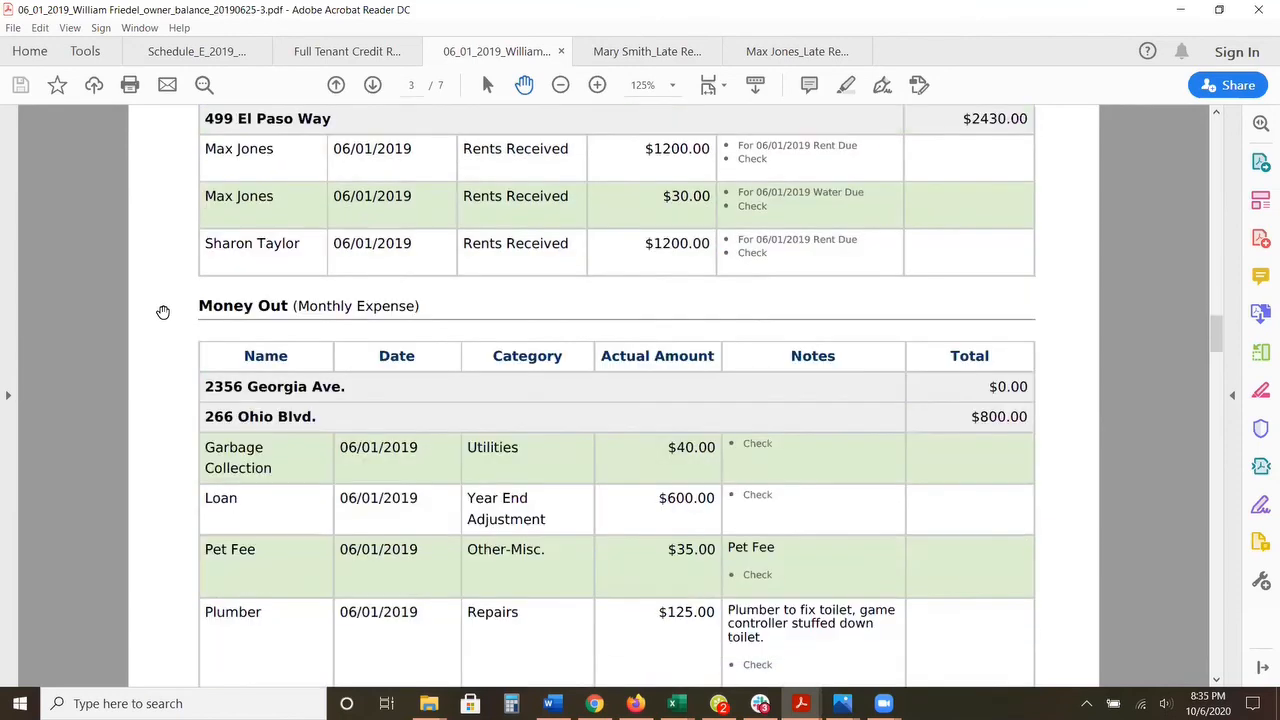
{"action": "left_click_drag", "start_coordinate": [198, 307], "coordinate": [402, 317]}
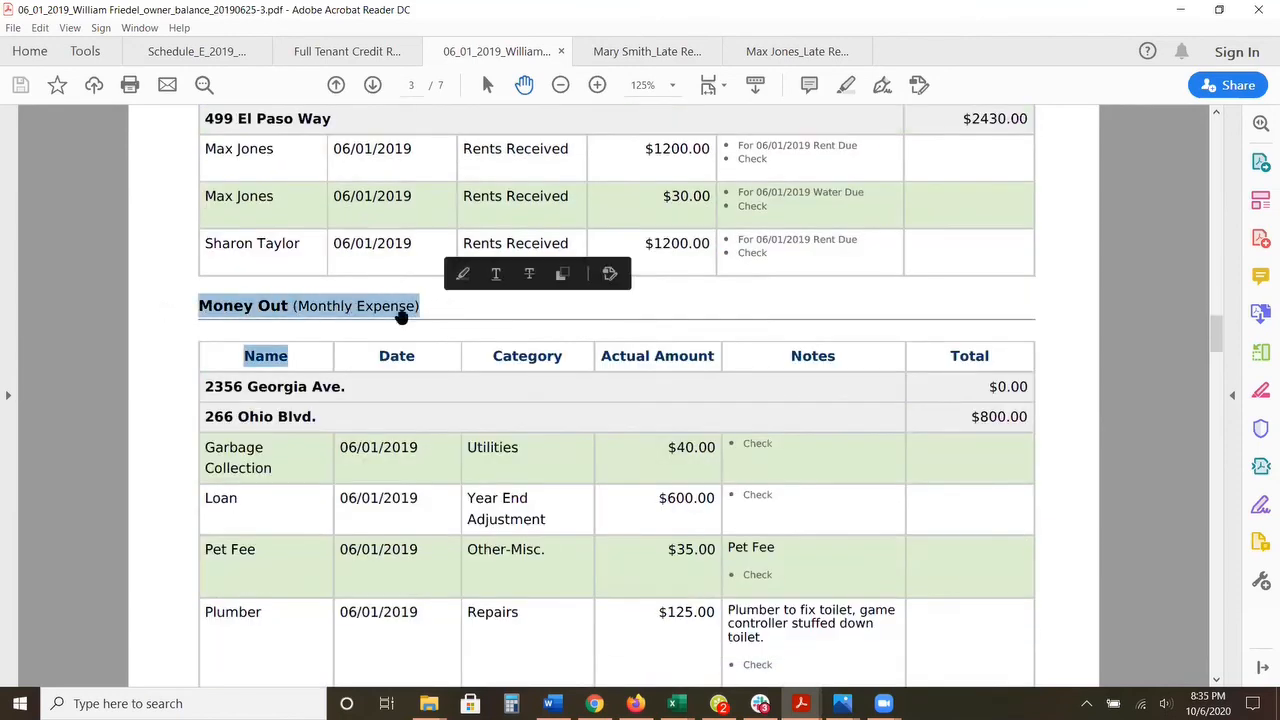
{"action": "scroll", "coordinate": [400, 318], "scroll_direction": "down", "scroll_amount": 1}
{"action": "left_click_drag", "start_coordinate": [208, 351], "coordinate": [700, 515]}
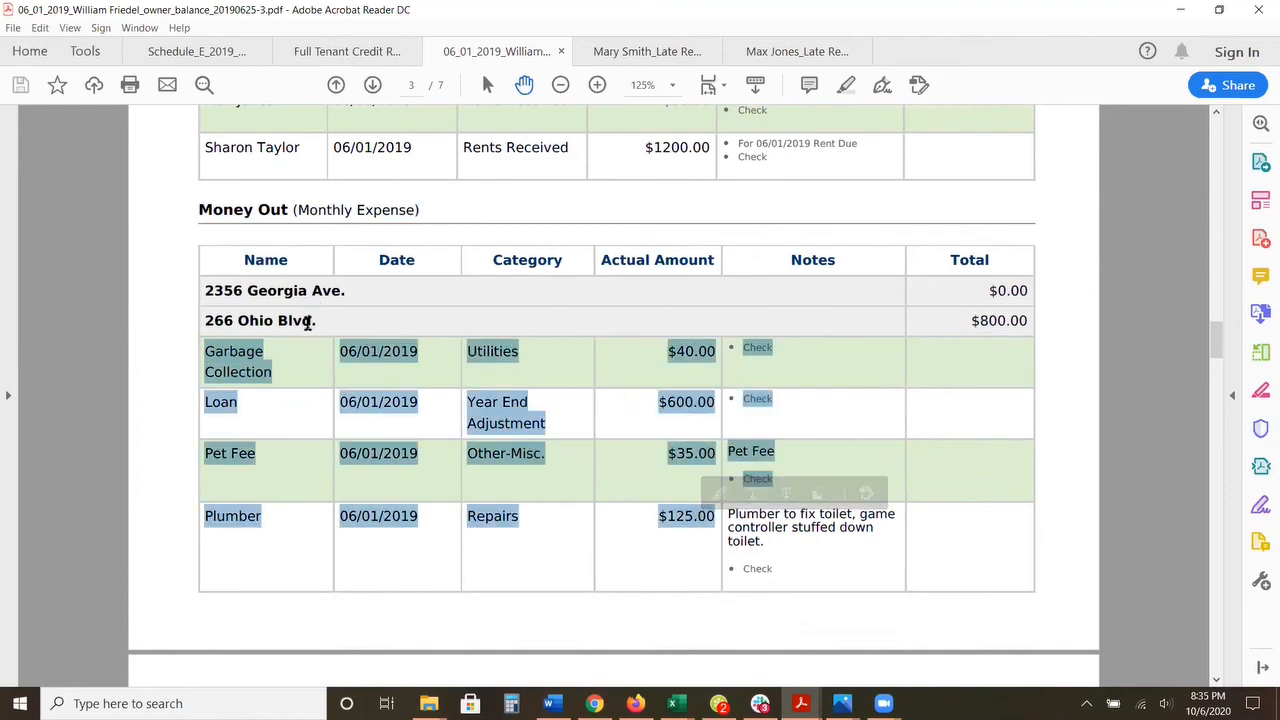
{"action": "left_click_drag", "start_coordinate": [973, 323], "coordinate": [1028, 322]}
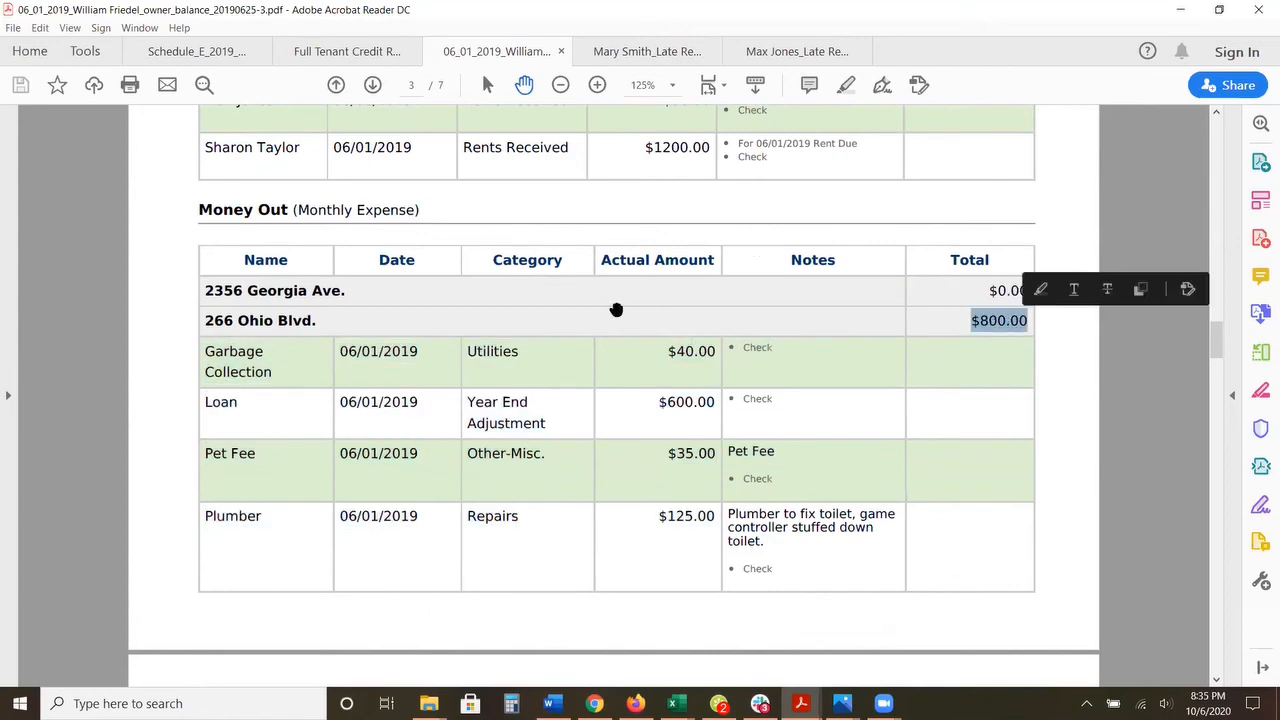
{"action": "scroll", "coordinate": [614, 306], "scroll_direction": "up", "scroll_amount": 10}
{"action": "scroll", "coordinate": [616, 313], "scroll_direction": "up", "scroll_amount": 10}
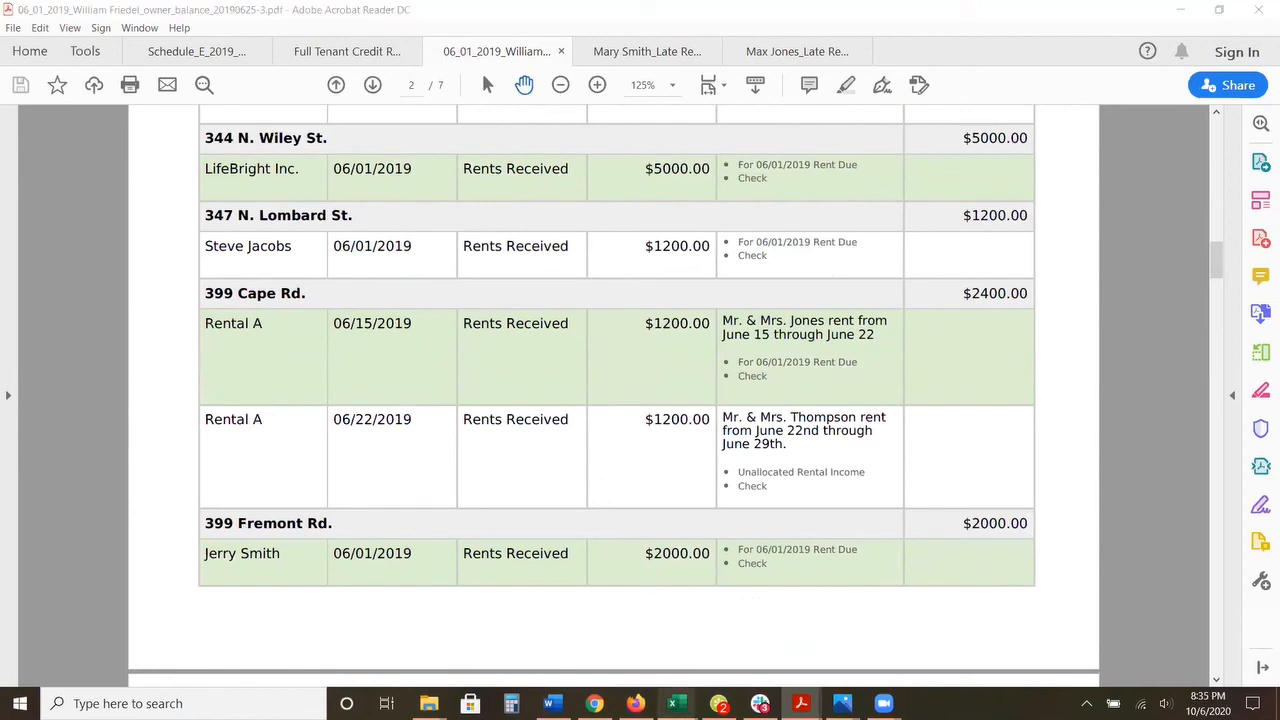
Step: Switch to the Excel workbook P300 Below Pricing 2020 and view the P10+ and P20+ pricing sheets
{"action": "mouse_move", "coordinate": [674, 703]}
{"action": "left_click", "coordinate": [713, 648]}
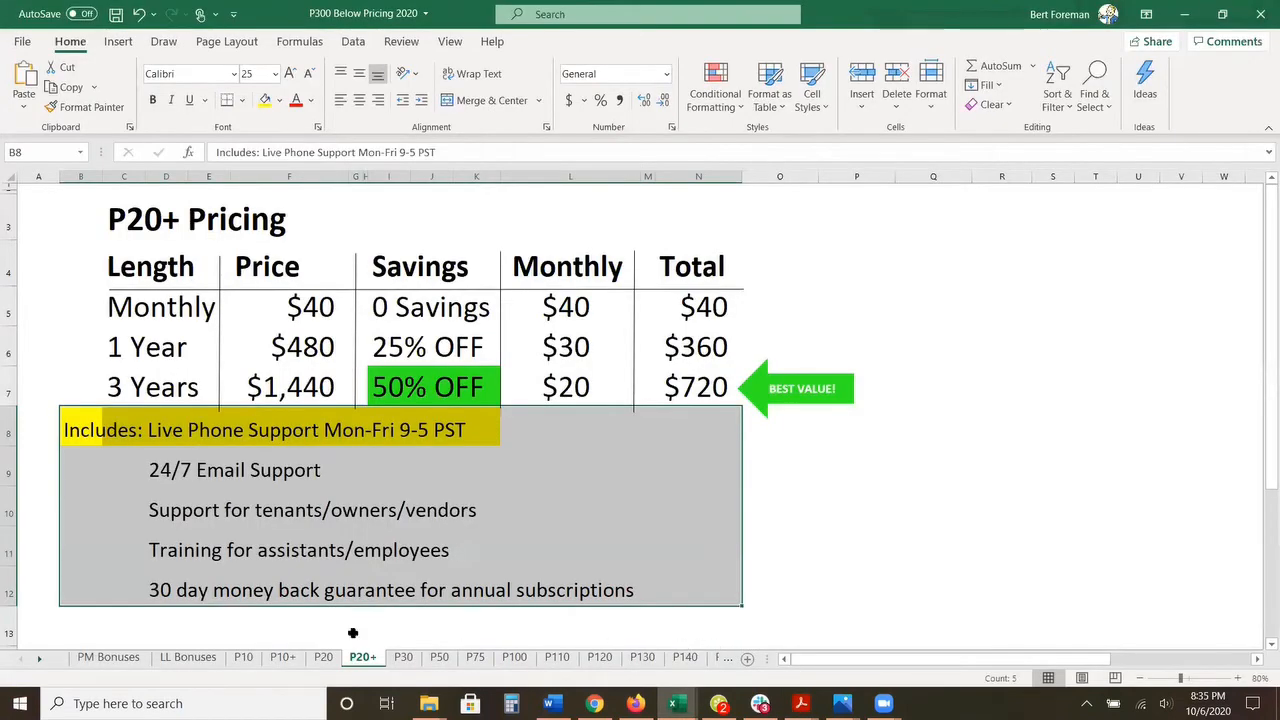
{"action": "left_click", "coordinate": [284, 657]}
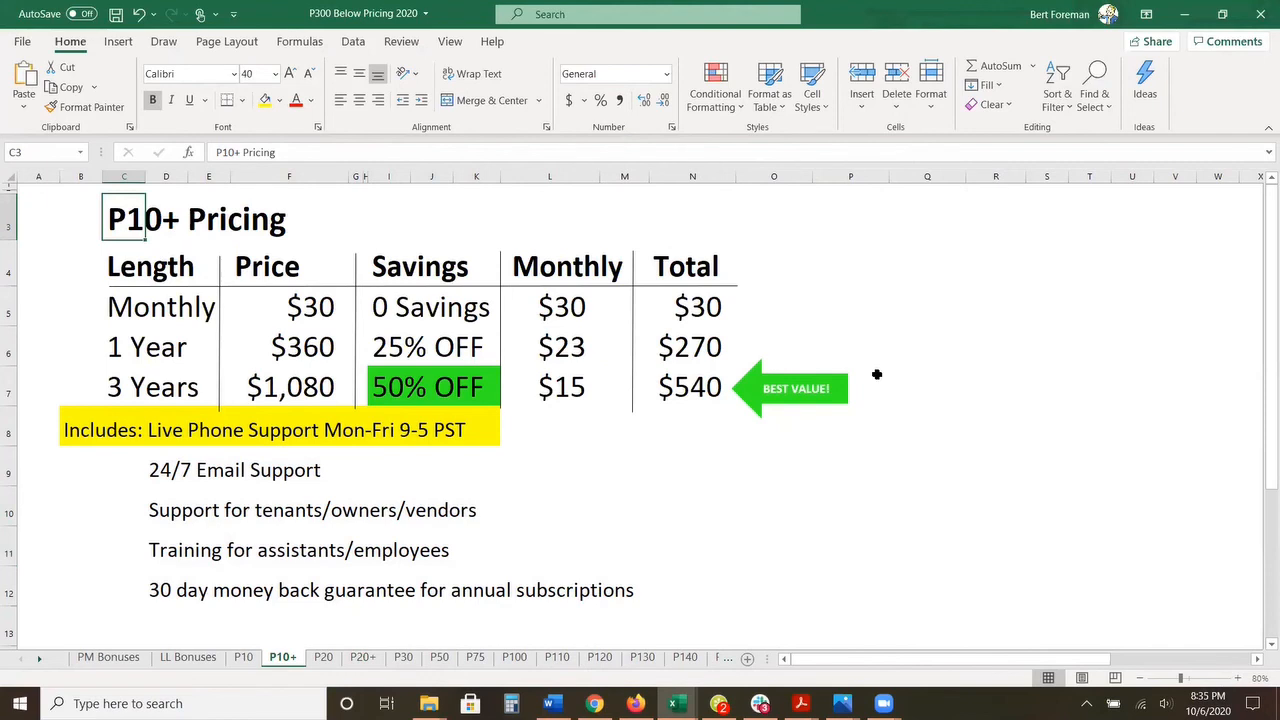
{"action": "left_click", "coordinate": [362, 657]}
{"action": "left_click", "coordinate": [748, 536]}
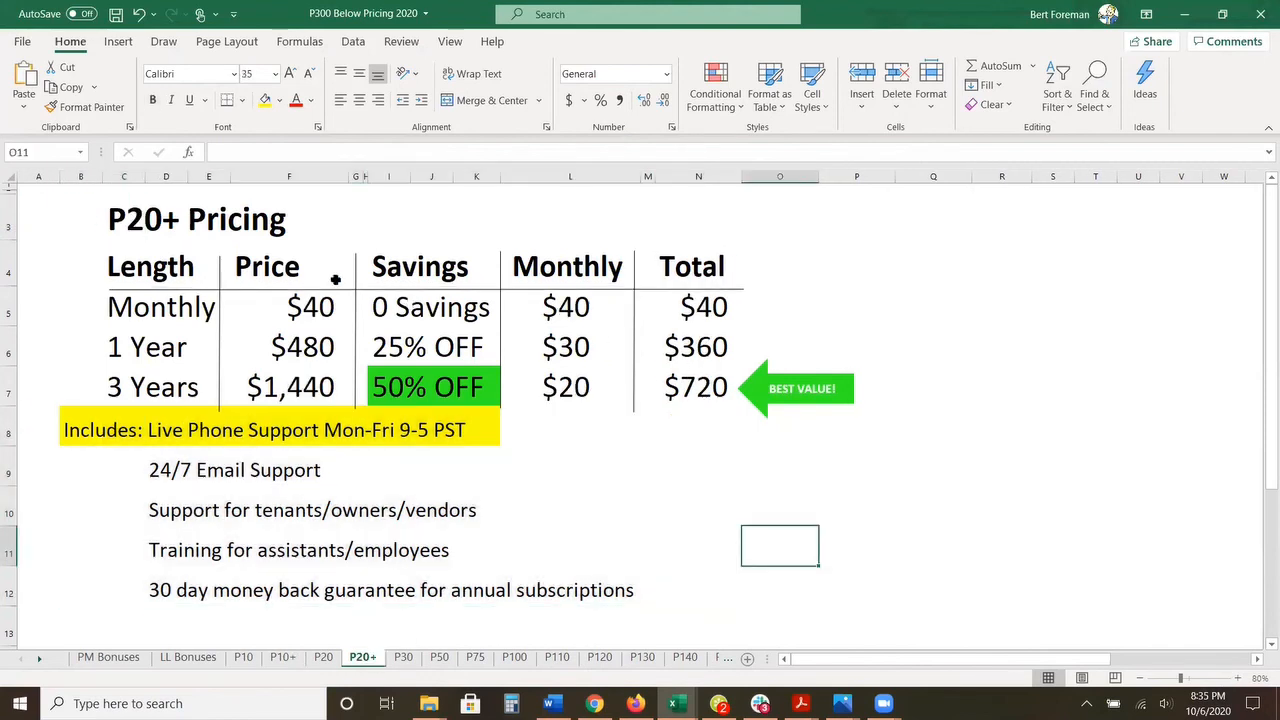
Step: View the P50, P75 and P100 pricing sheets in turn
{"action": "left_click", "coordinate": [439, 657]}
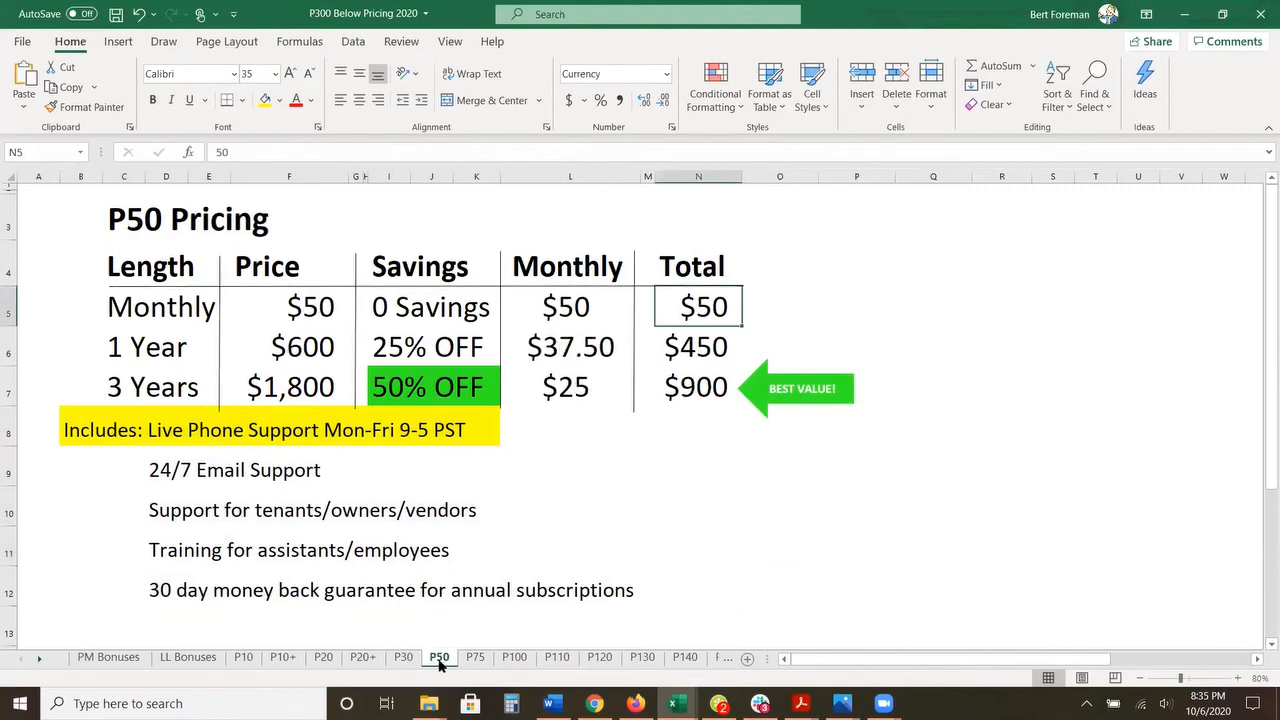
{"action": "left_click", "coordinate": [479, 659]}
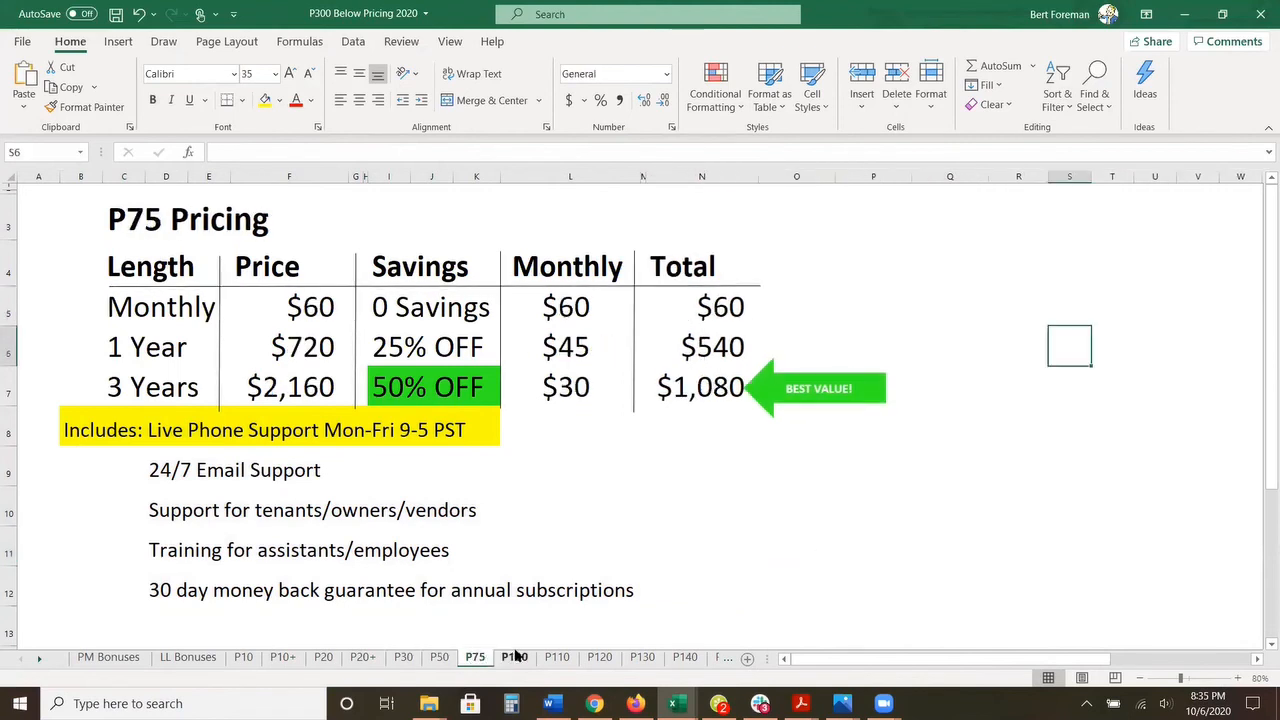
{"action": "left_click", "coordinate": [514, 656]}
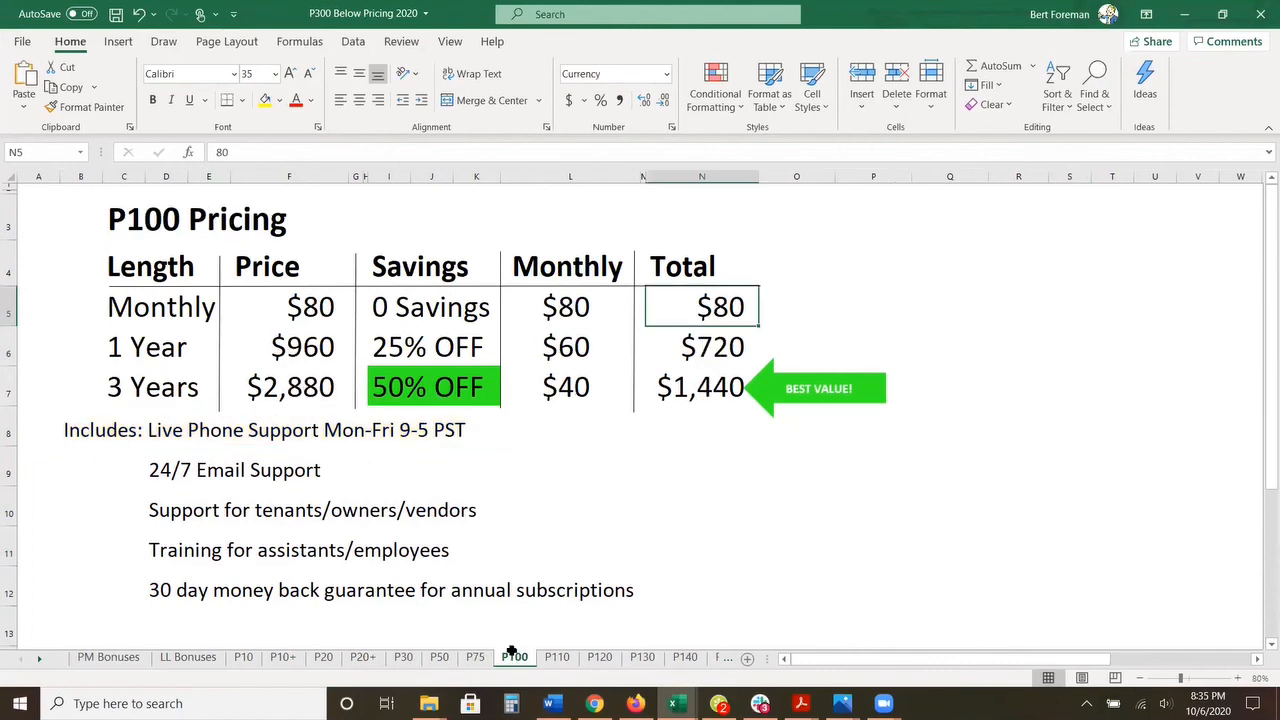
Step: Return to the P10+ pricing sheet and point out the monthly plan's total, followed by the 1 Year plan's savings, total and monthly rate
{"action": "left_click", "coordinate": [286, 657]}
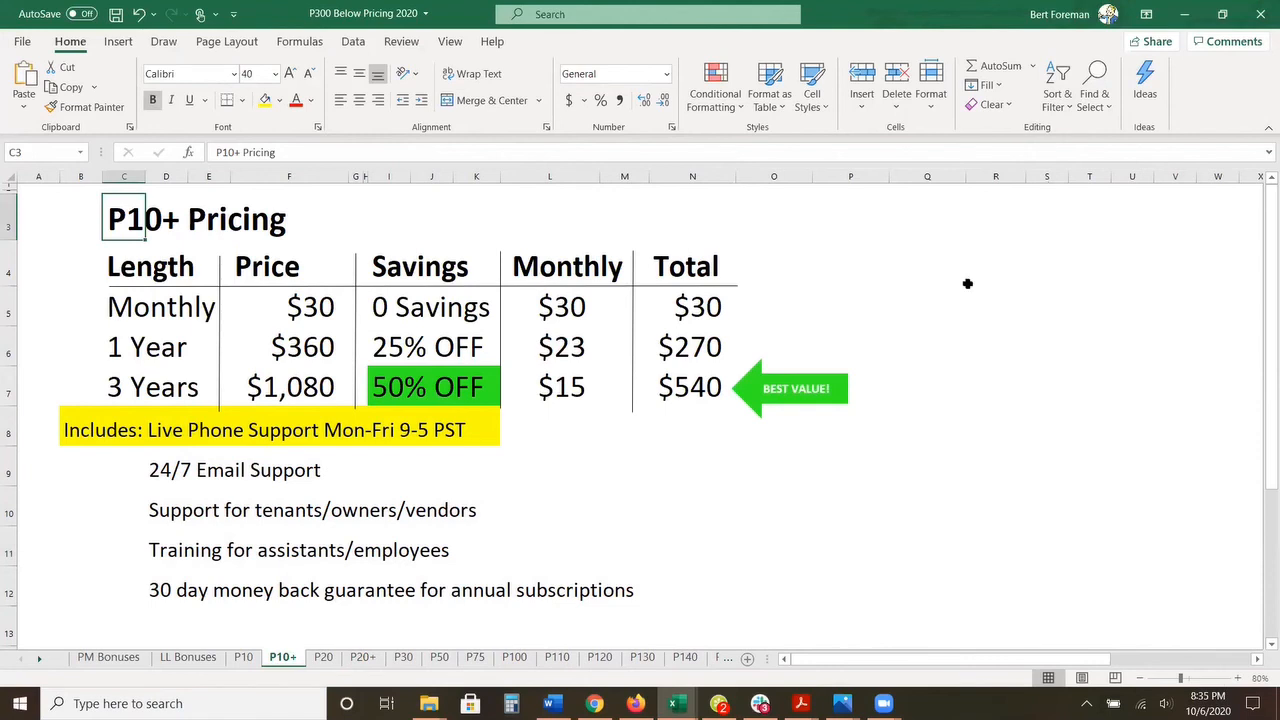
{"action": "left_click", "coordinate": [706, 304]}
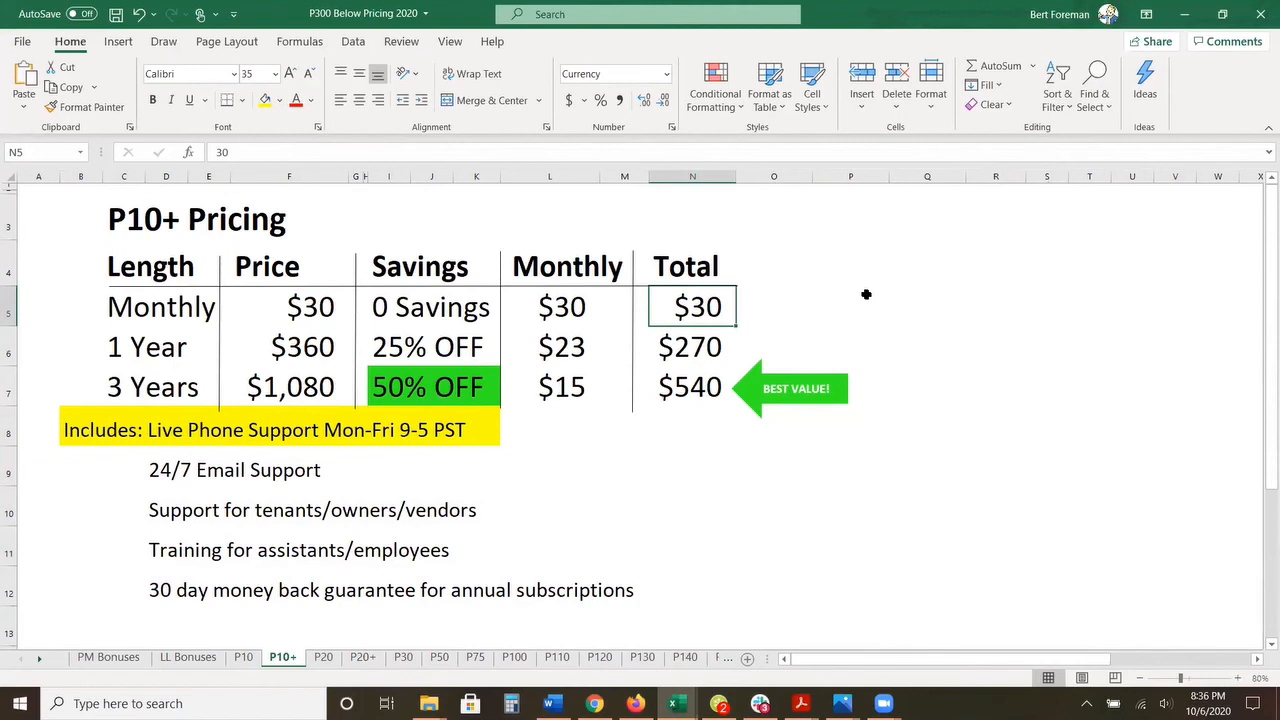
{"action": "left_click", "coordinate": [146, 342]}
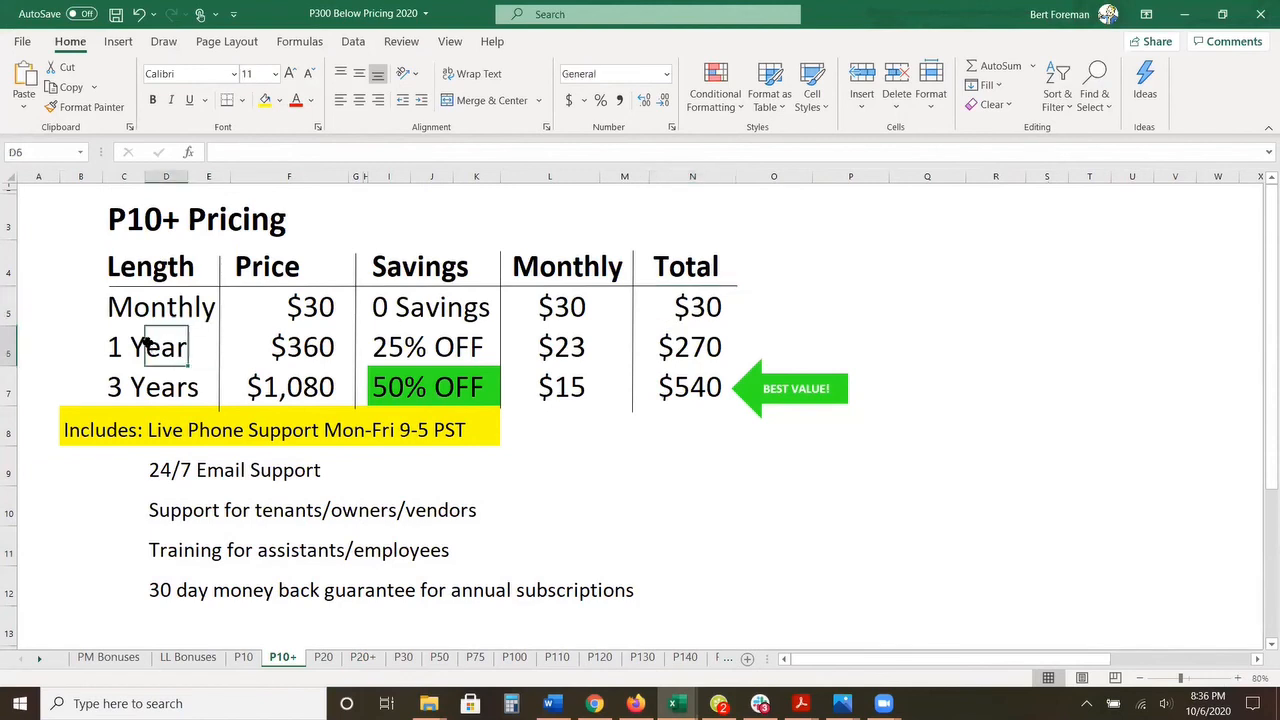
{"action": "left_click", "coordinate": [395, 338]}
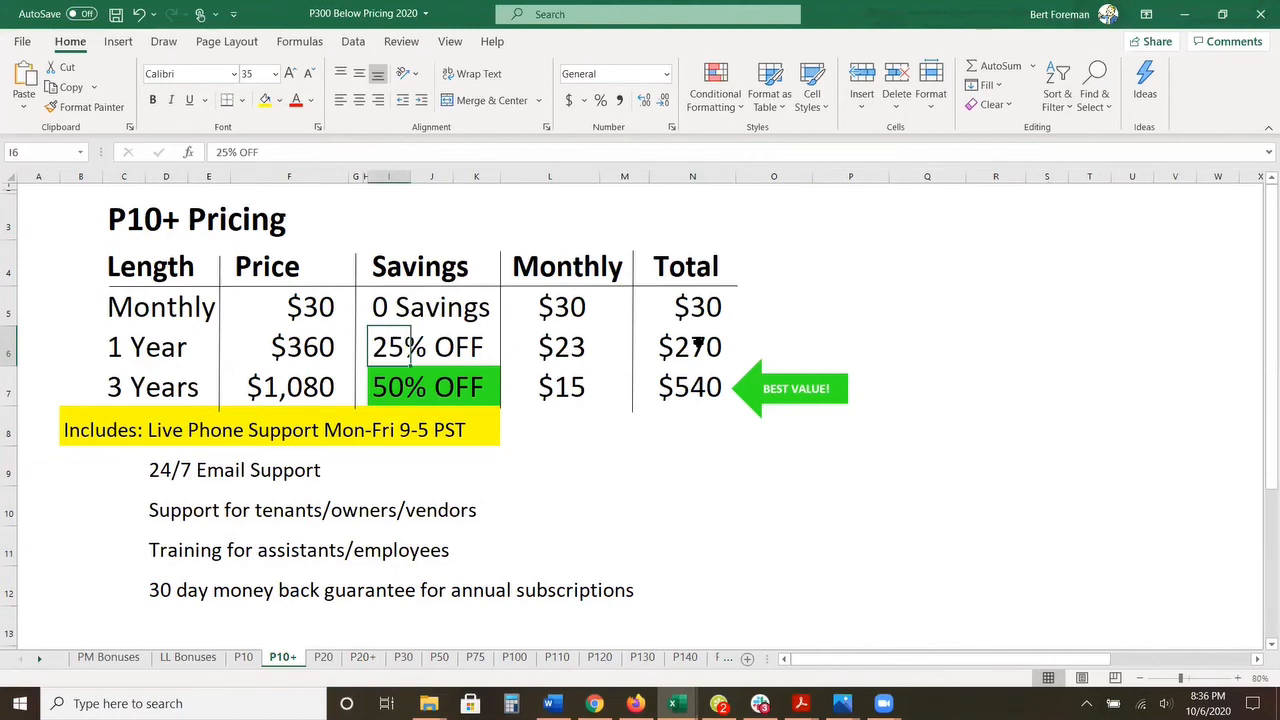
{"action": "left_click", "coordinate": [698, 342]}
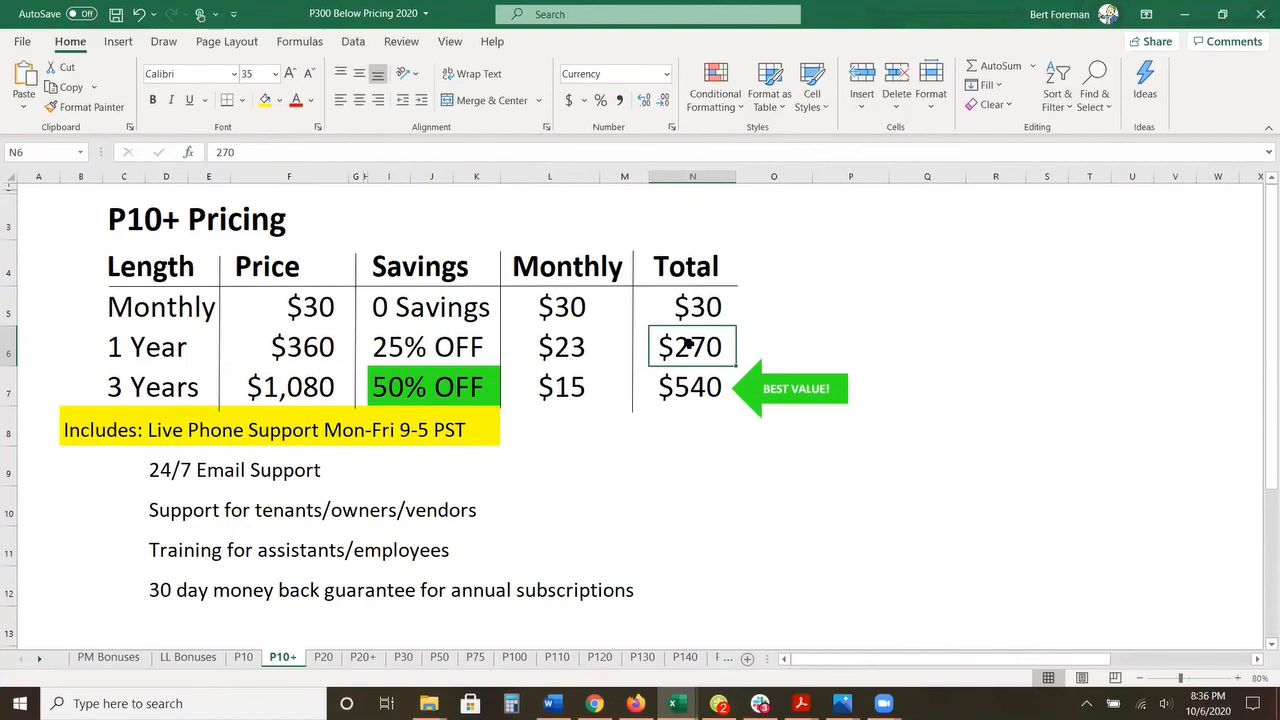
{"action": "left_click", "coordinate": [568, 342]}
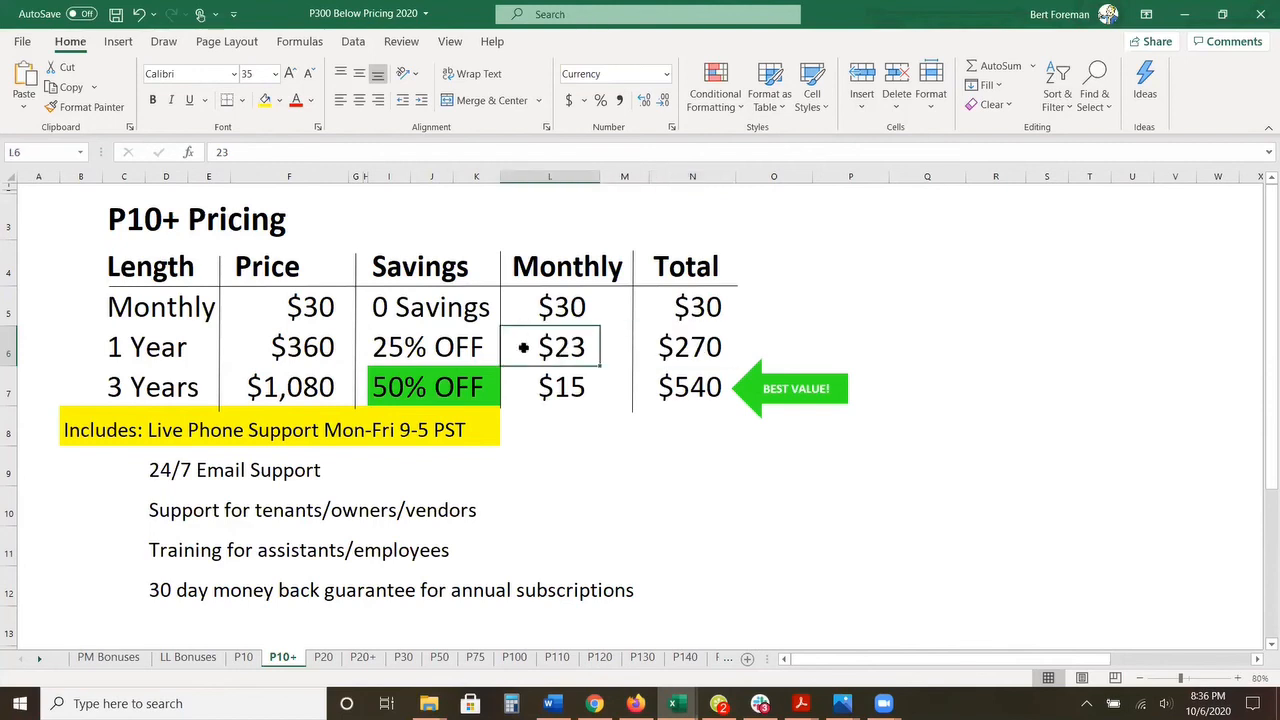
Step: Point out the 3 Years plan on the P10+ sheet, selecting its length, savings, total and monthly rate cells in turn
{"action": "left_click", "coordinate": [130, 389]}
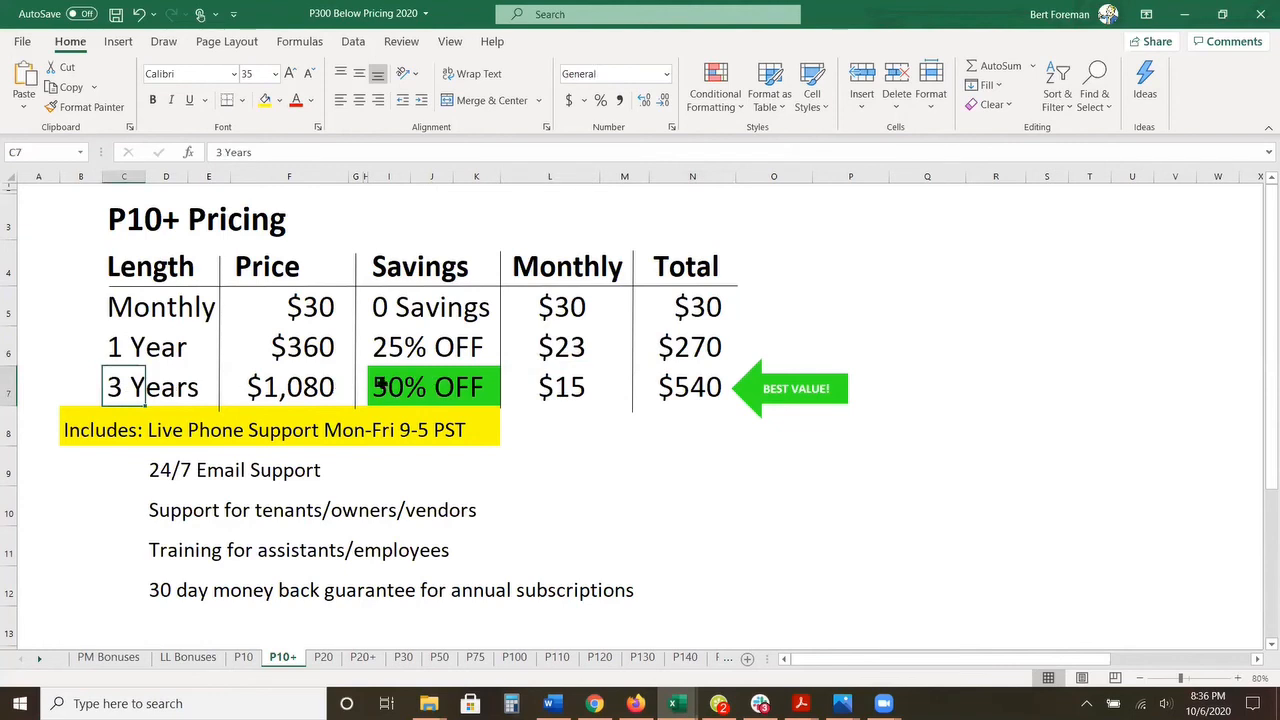
{"action": "key", "text": "Right"}
{"action": "key", "text": "Right"}
{"action": "key", "text": "Right"}
{"action": "key", "text": "Right"}
{"action": "key", "text": "Right"}
{"action": "key", "text": "Right"}
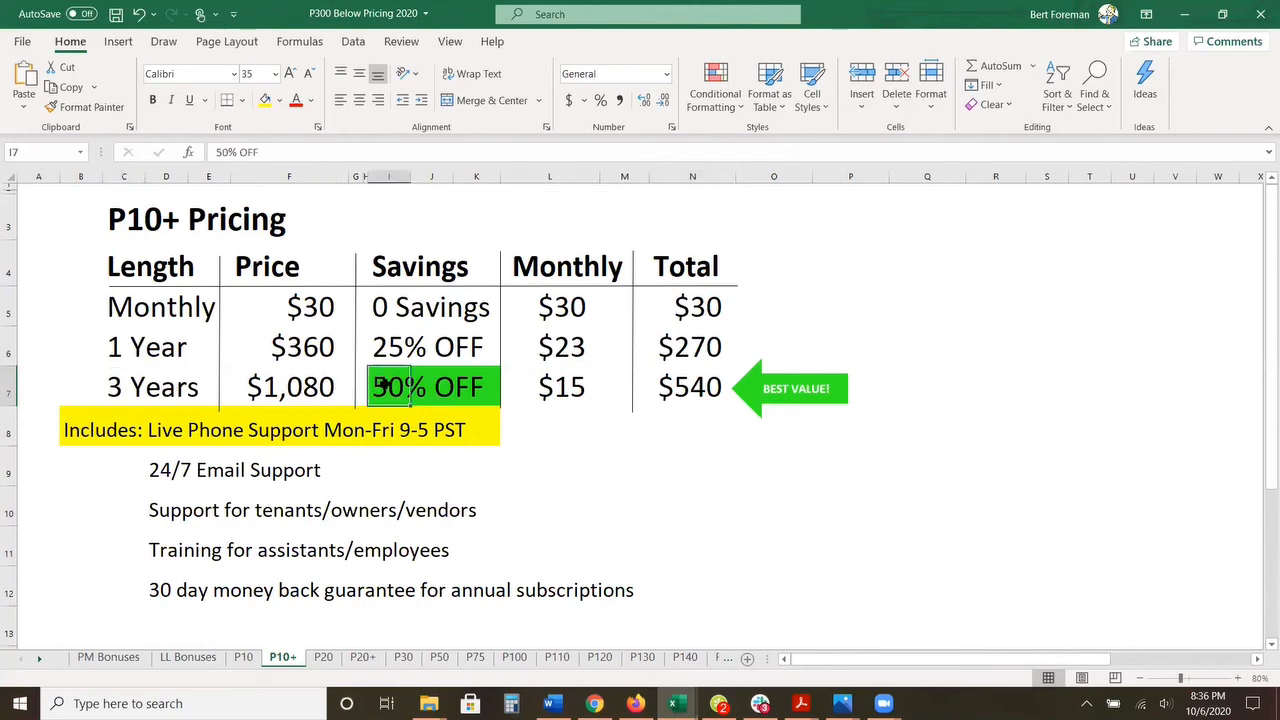
{"action": "left_click", "coordinate": [703, 393]}
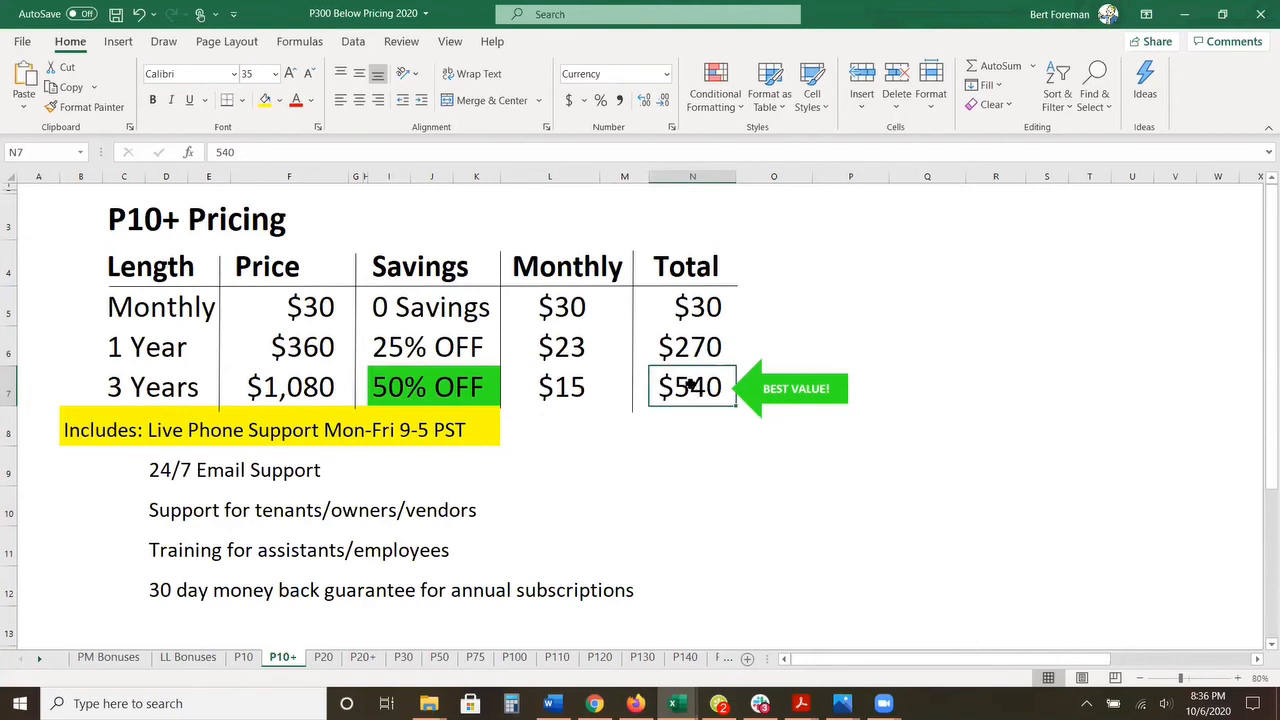
{"action": "left_click", "coordinate": [578, 390]}
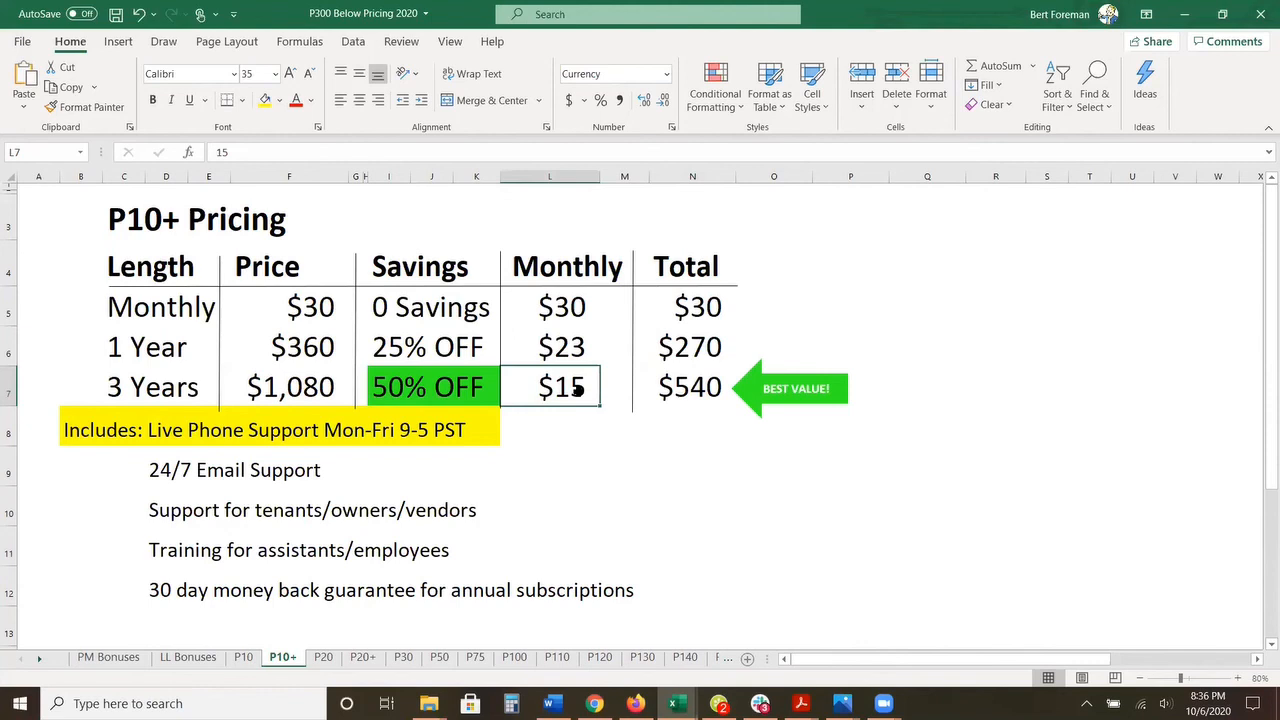
Step: Compare the Monthly and Total amounts of all three P10+ subscription lengths by selecting their cells one after another
{"action": "left_click", "coordinate": [555, 316]}
{"action": "left_click", "coordinate": [545, 352]}
{"action": "left_click", "coordinate": [549, 391]}
{"action": "left_click", "coordinate": [550, 354]}
{"action": "left_click", "coordinate": [546, 313]}
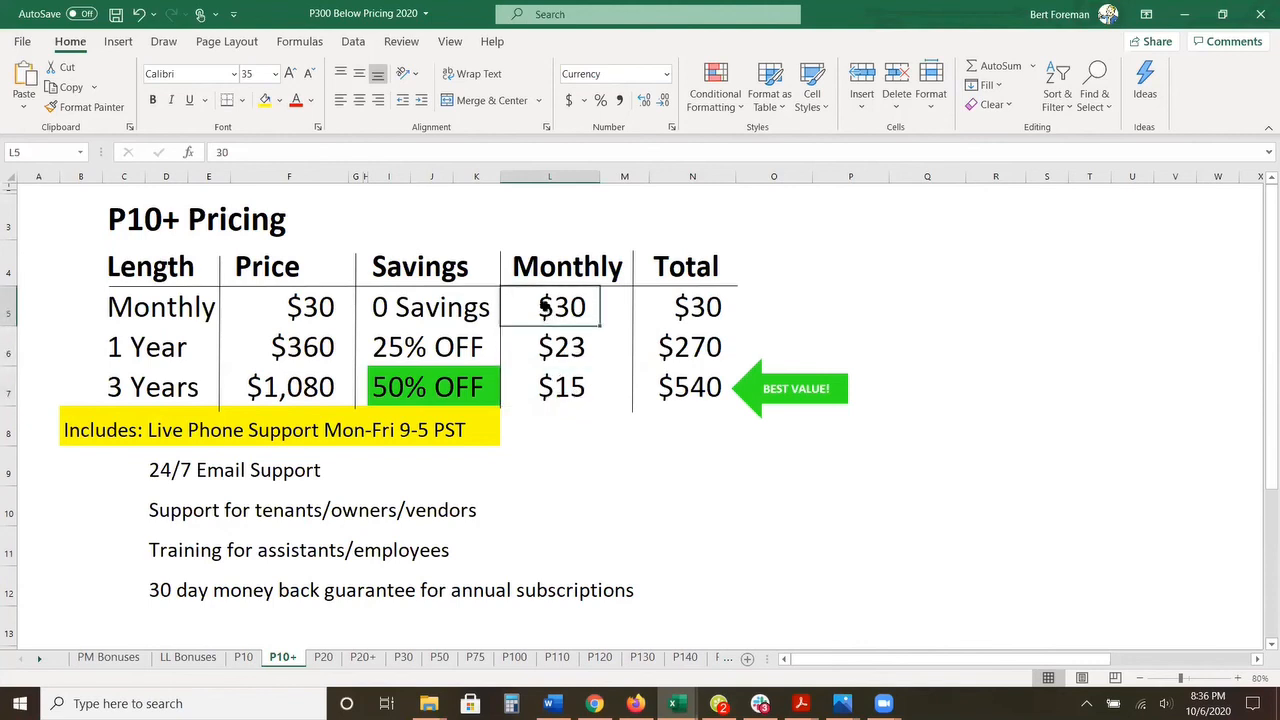
{"action": "left_click", "coordinate": [672, 310]}
{"action": "left_click", "coordinate": [669, 356]}
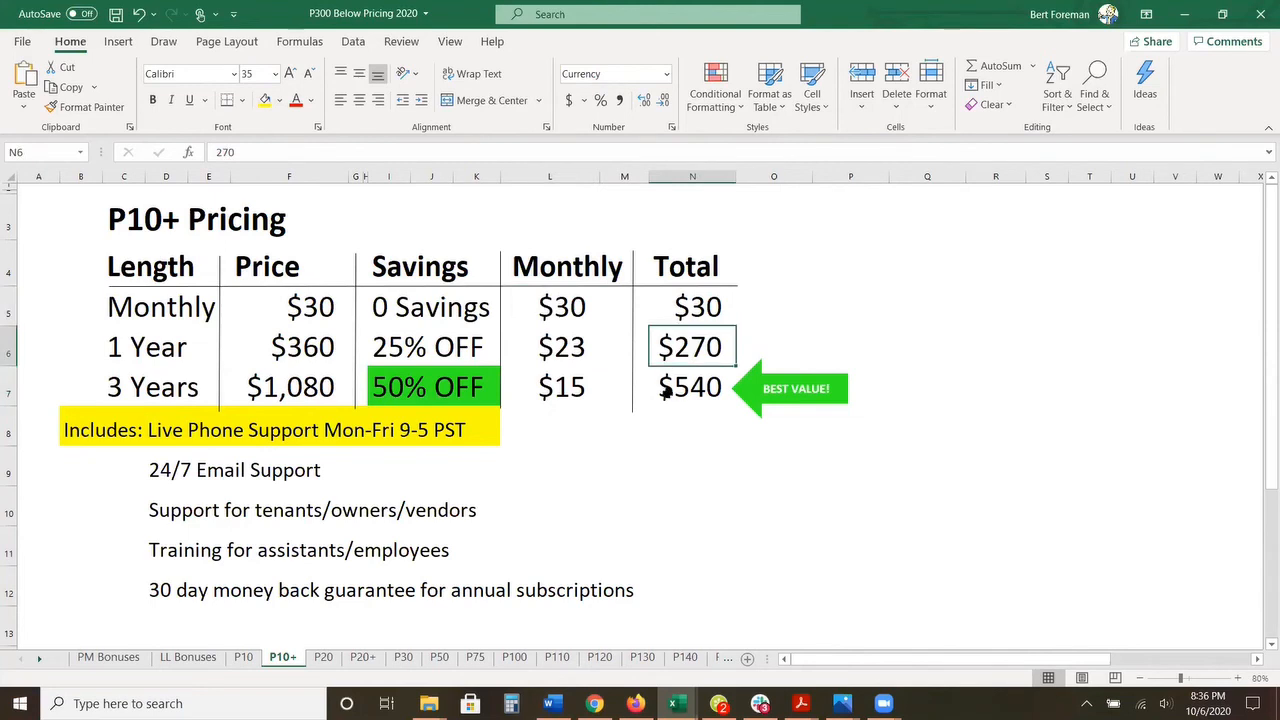
{"action": "left_click", "coordinate": [667, 394]}
{"action": "left_click", "coordinate": [590, 390]}
{"action": "left_click", "coordinate": [585, 348]}
{"action": "left_click", "coordinate": [573, 305]}
{"action": "left_click", "coordinate": [655, 308]}
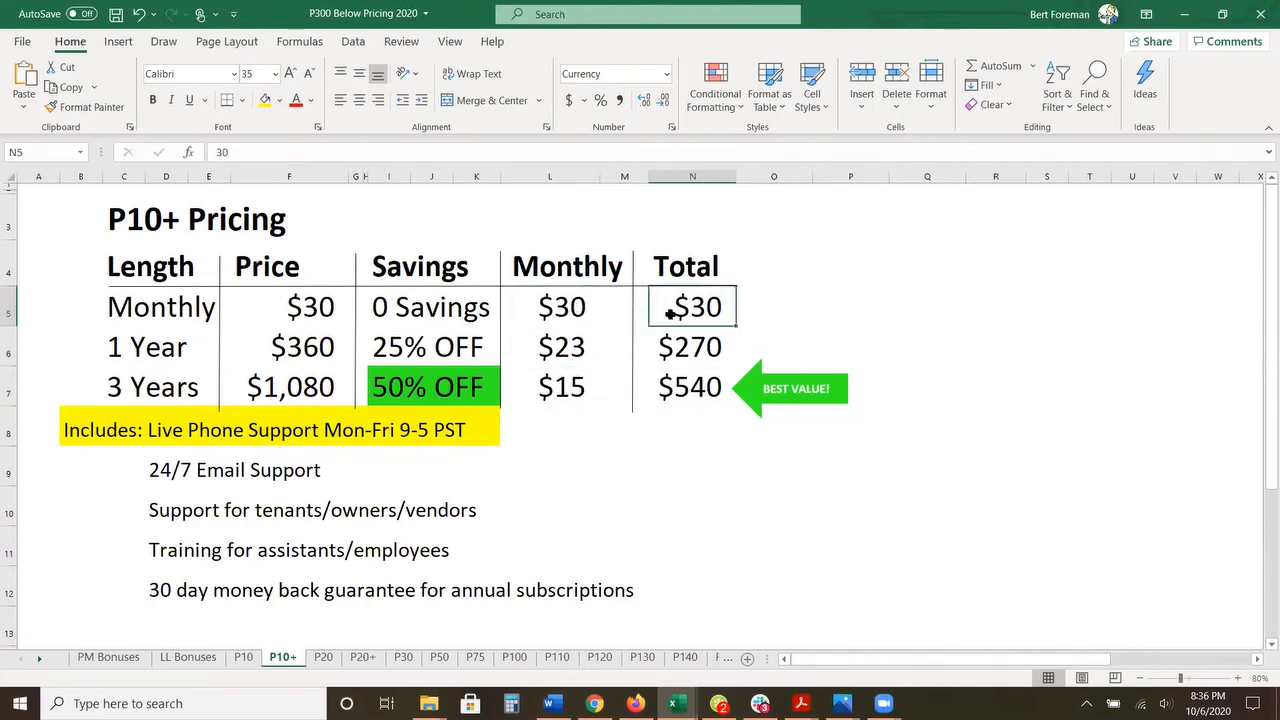
{"action": "left_click", "coordinate": [667, 350]}
{"action": "left_click", "coordinate": [665, 393]}
{"action": "left_click", "coordinate": [569, 391]}
{"action": "left_click", "coordinate": [568, 350]}
{"action": "left_click", "coordinate": [558, 313]}
{"action": "left_click", "coordinate": [694, 311]}
{"action": "left_click", "coordinate": [687, 344]}
{"action": "left_click", "coordinate": [684, 389]}
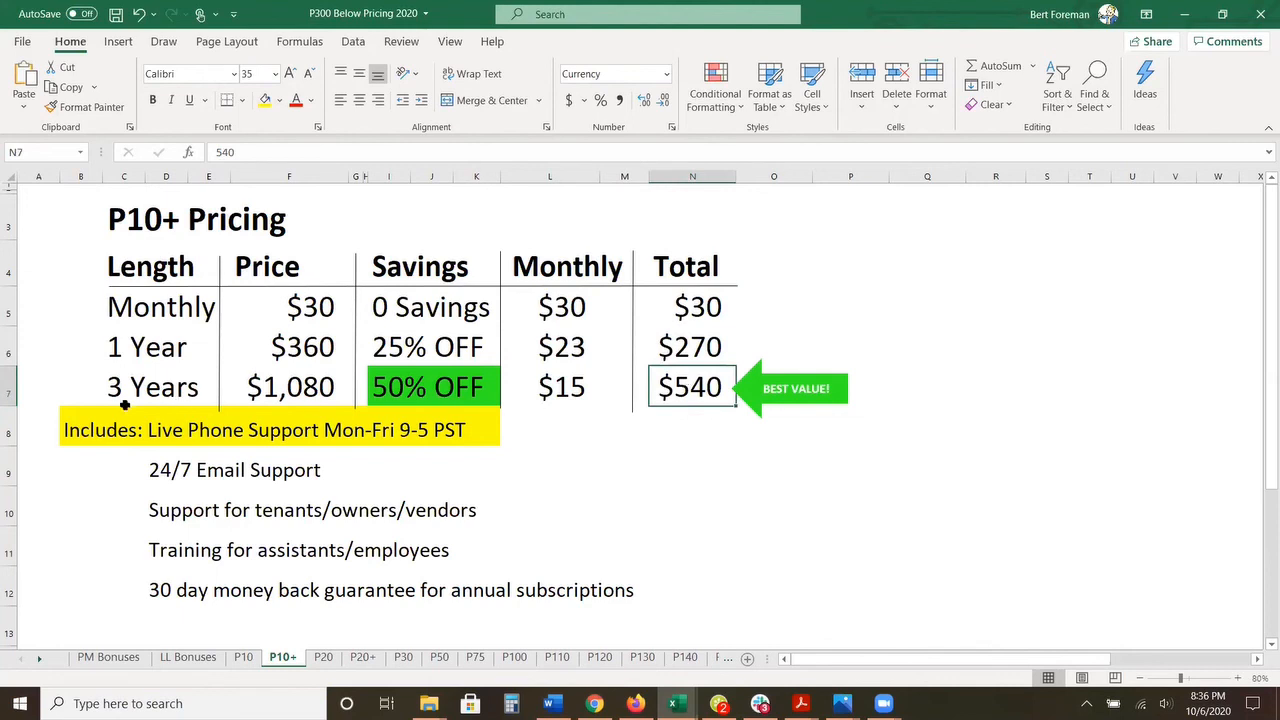
Step: Highlight each included support, training and money back guarantee line on the P10+ sheet, ending on the 1 Year and 3 Years totals
{"action": "left_click_drag", "start_coordinate": [90, 422], "coordinate": [478, 420]}
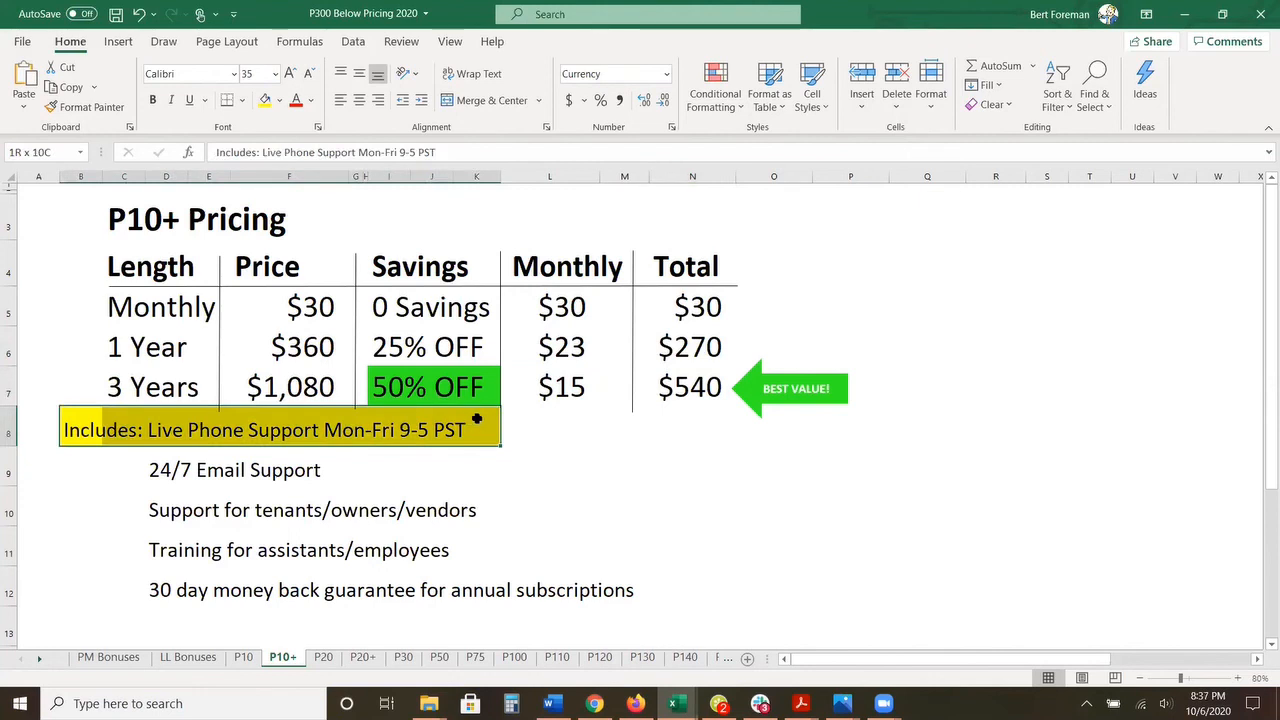
{"action": "left_click_drag", "start_coordinate": [170, 462], "coordinate": [304, 460]}
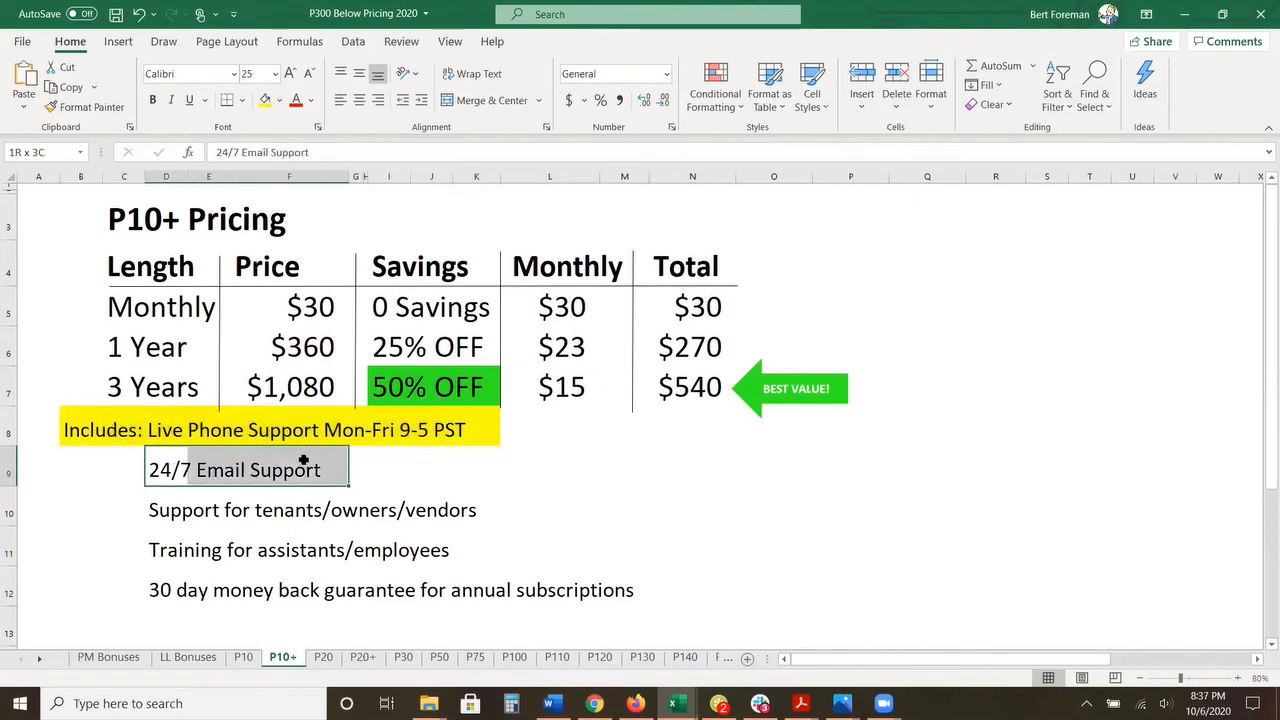
{"action": "left_click", "coordinate": [167, 510]}
{"action": "left_click_drag", "start_coordinate": [167, 510], "coordinate": [456, 510]}
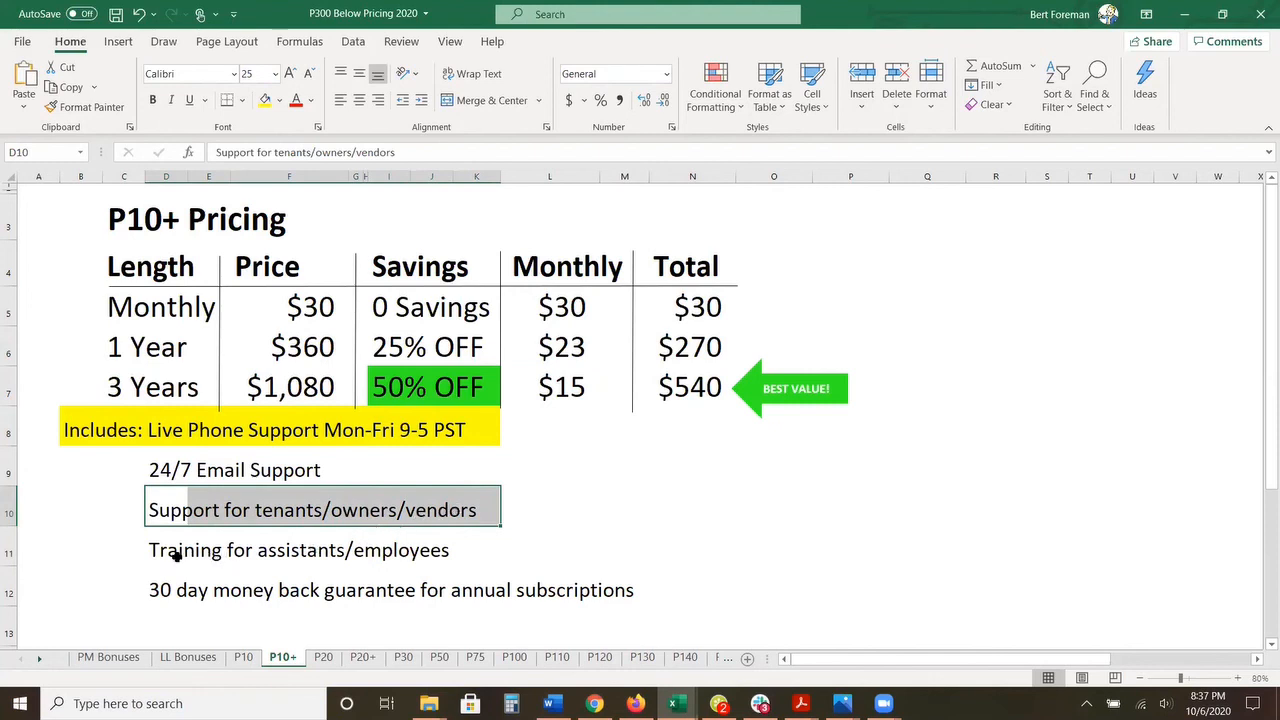
{"action": "left_click_drag", "start_coordinate": [165, 551], "coordinate": [433, 552]}
{"action": "left_click_drag", "start_coordinate": [172, 590], "coordinate": [618, 584]}
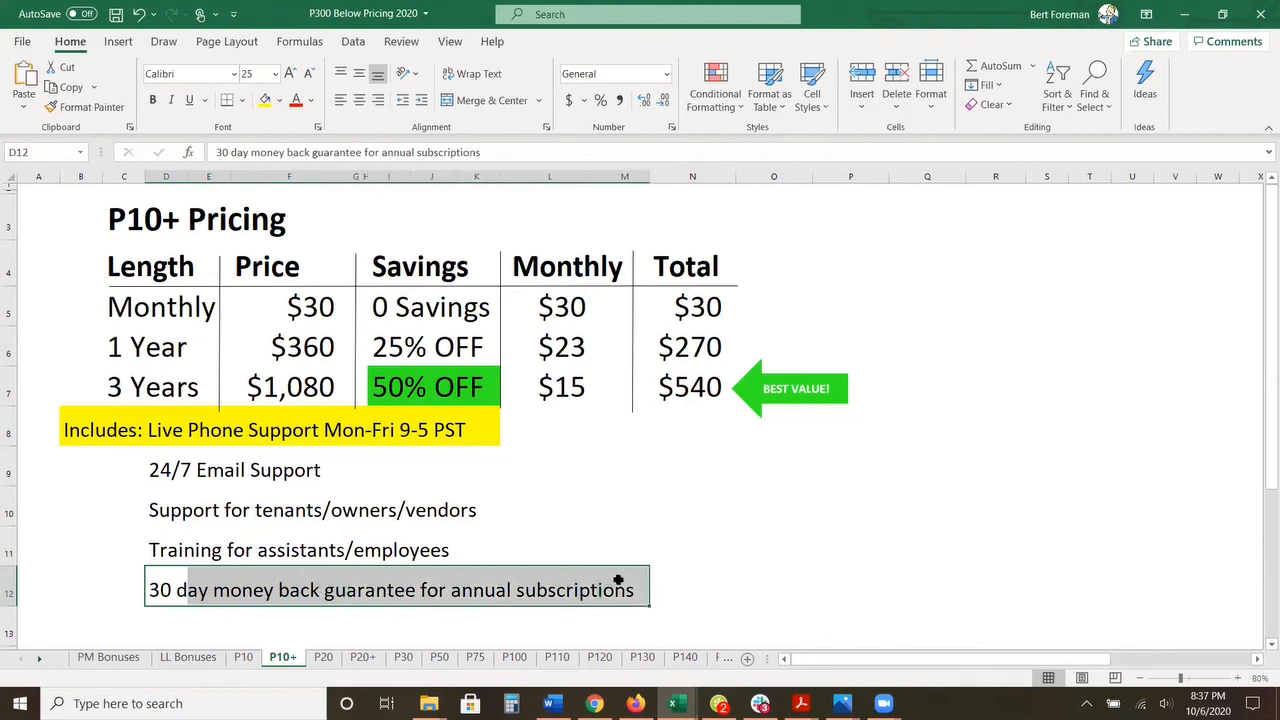
{"action": "left_click", "coordinate": [683, 351]}
{"action": "left_click", "coordinate": [681, 383]}
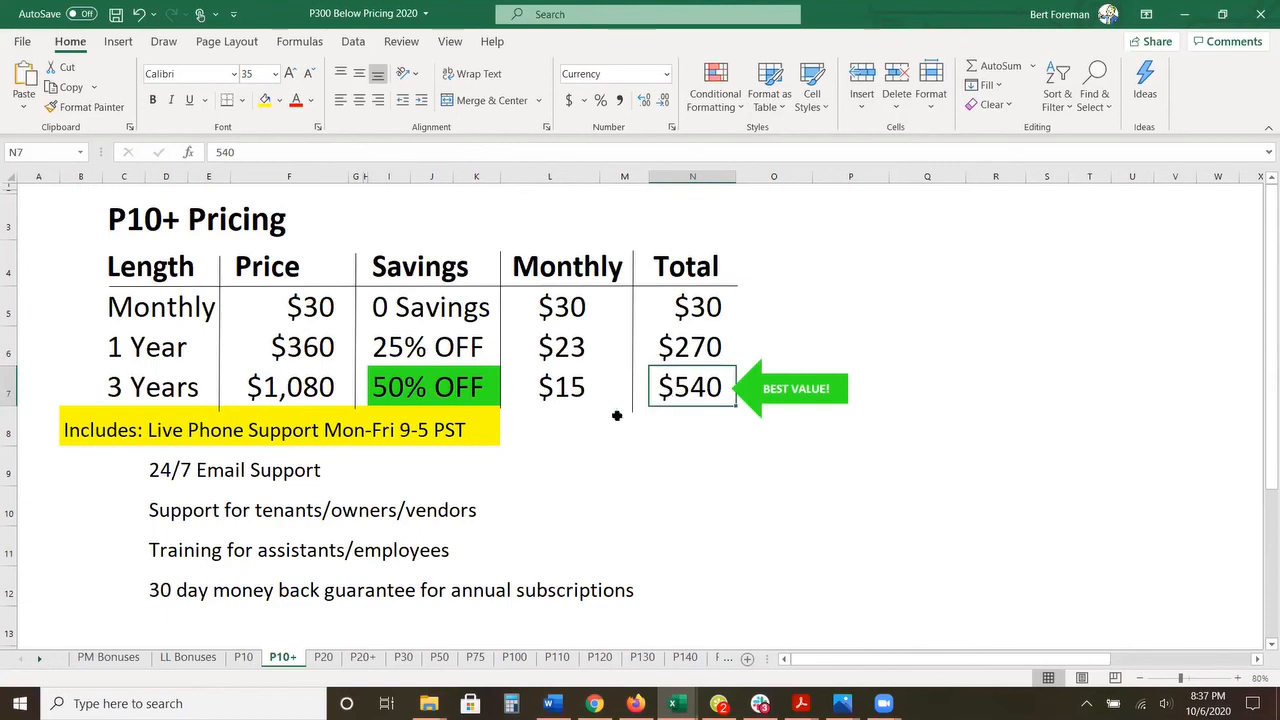
Step: View the P20+ pricing sheet, selecting its monthly plan's total, and continue to the P50 pricing sheet
{"action": "left_click", "coordinate": [362, 657]}
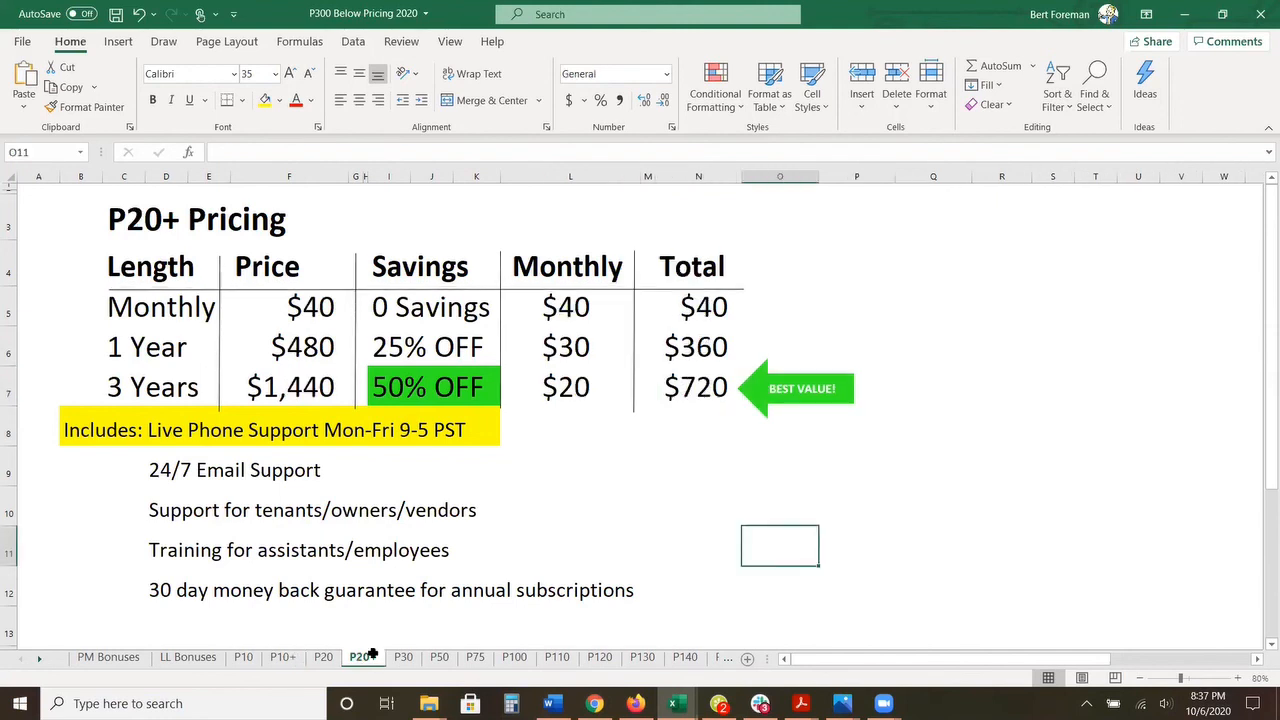
{"action": "left_click", "coordinate": [703, 308]}
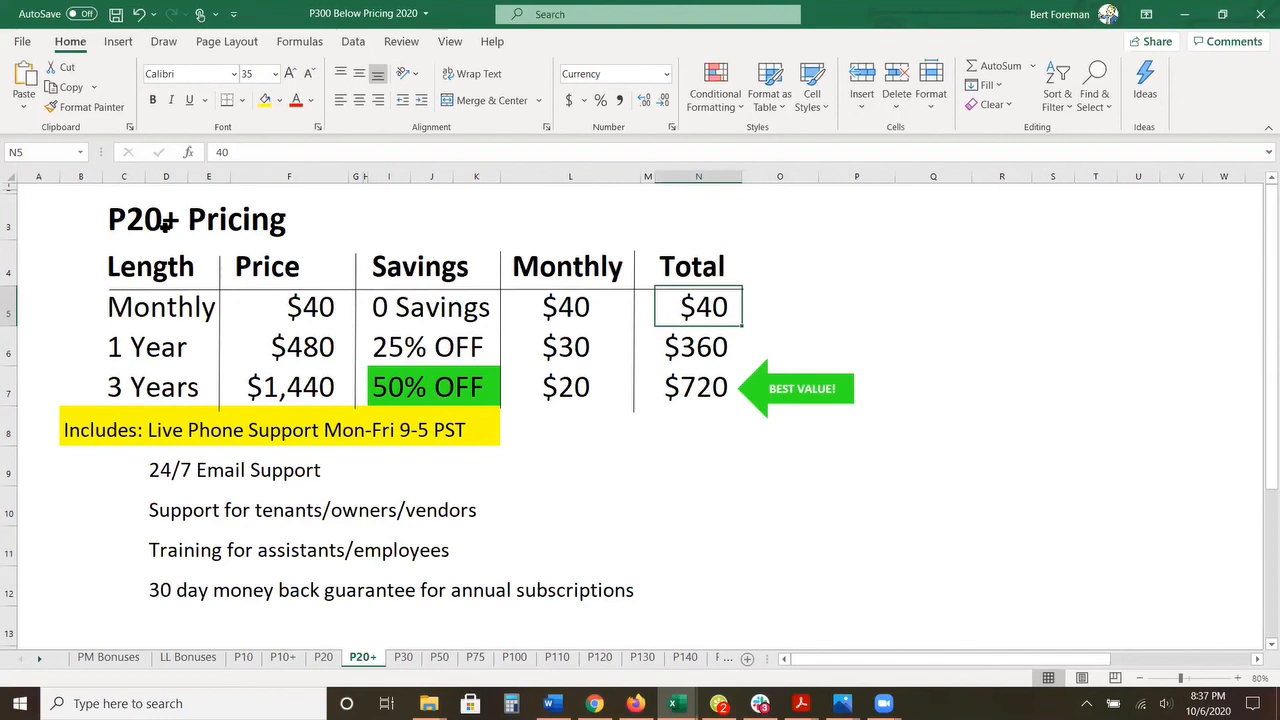
{"action": "left_click", "coordinate": [439, 659]}
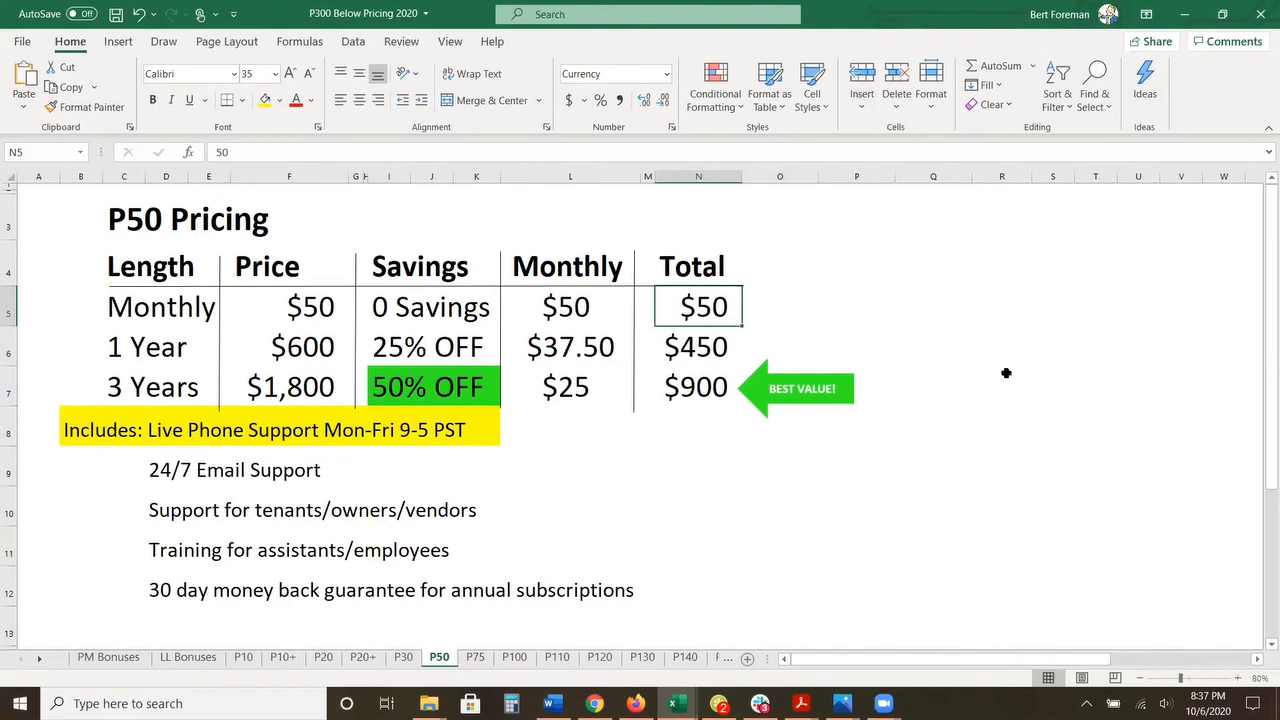
{"action": "left_click", "coordinate": [1010, 373]}
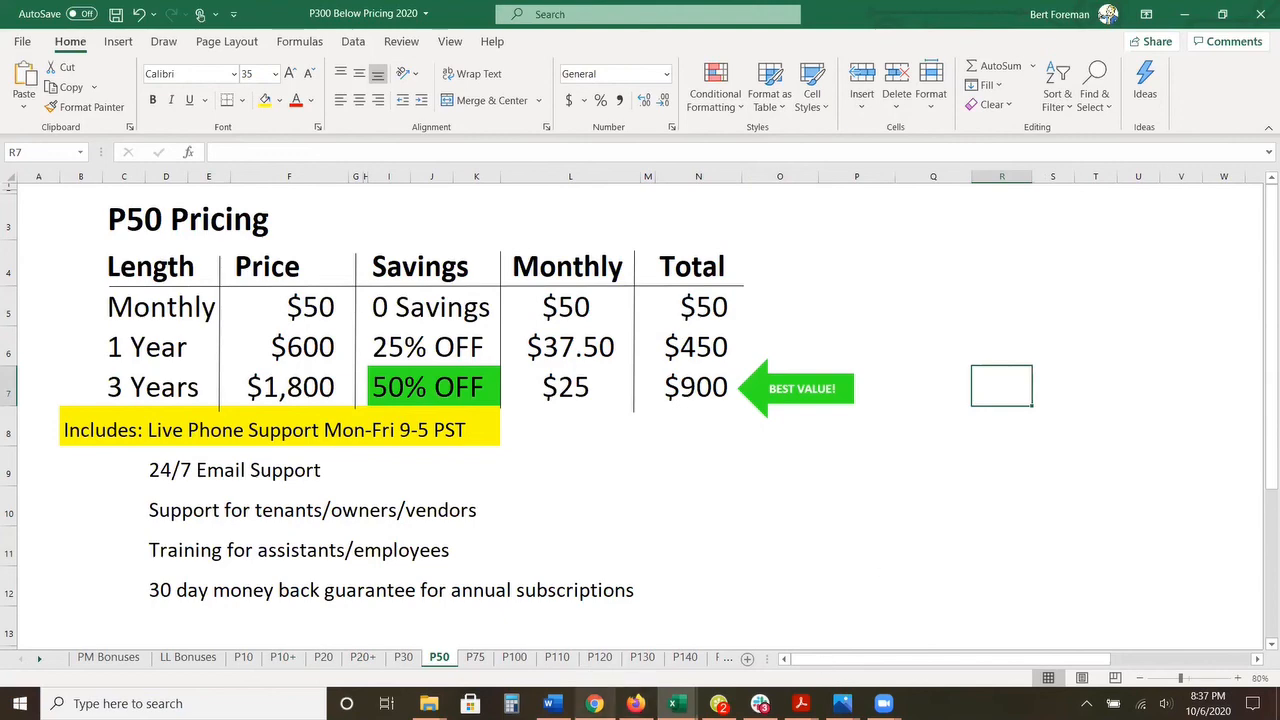
Step: Switch to the Word document SimplifyEM At a Glance, review its company summary and highlight the contact details block beneath it
{"action": "left_click", "coordinate": [551, 702]}
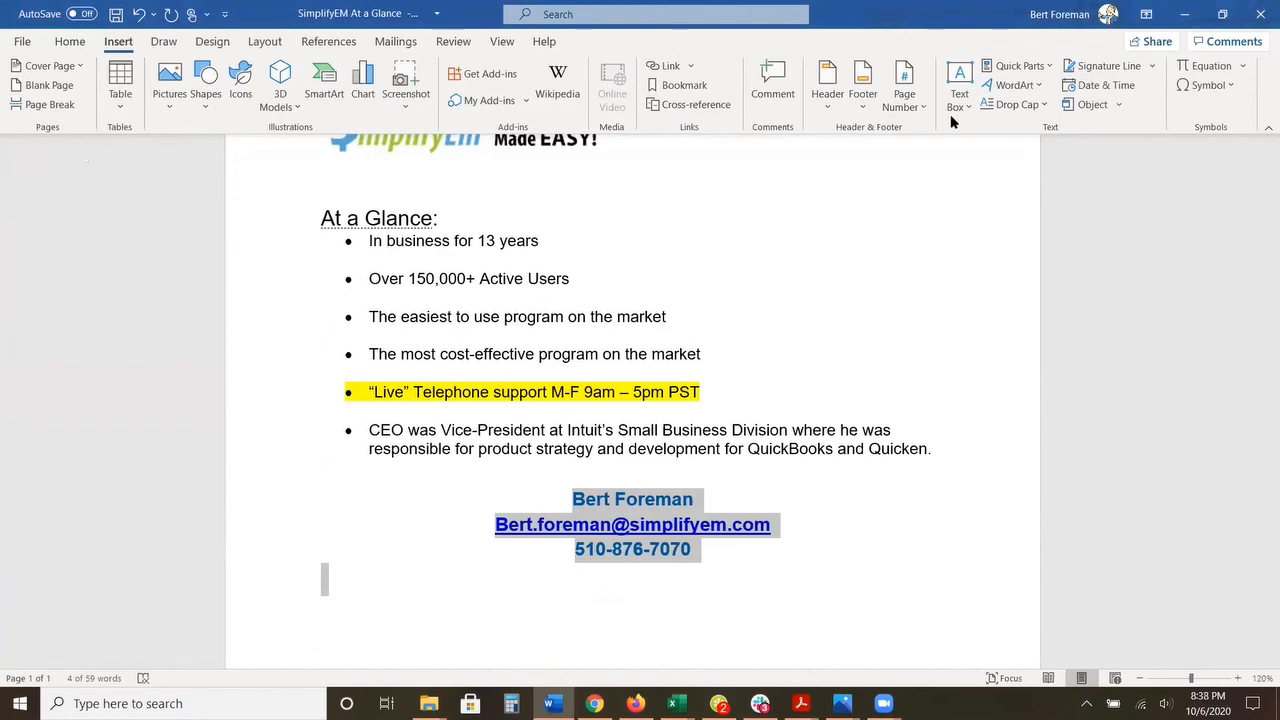
{"action": "left_click", "coordinate": [834, 520]}
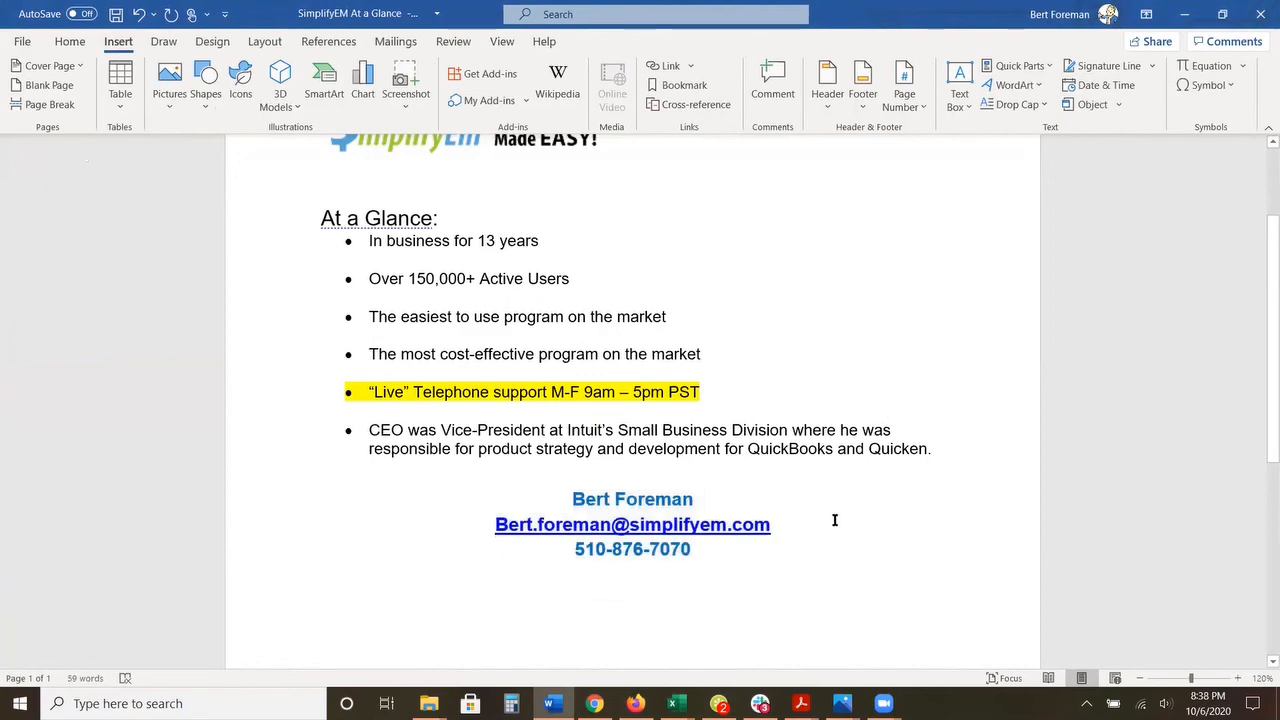
{"action": "scroll", "coordinate": [954, 234], "scroll_direction": "up", "scroll_amount": 3}
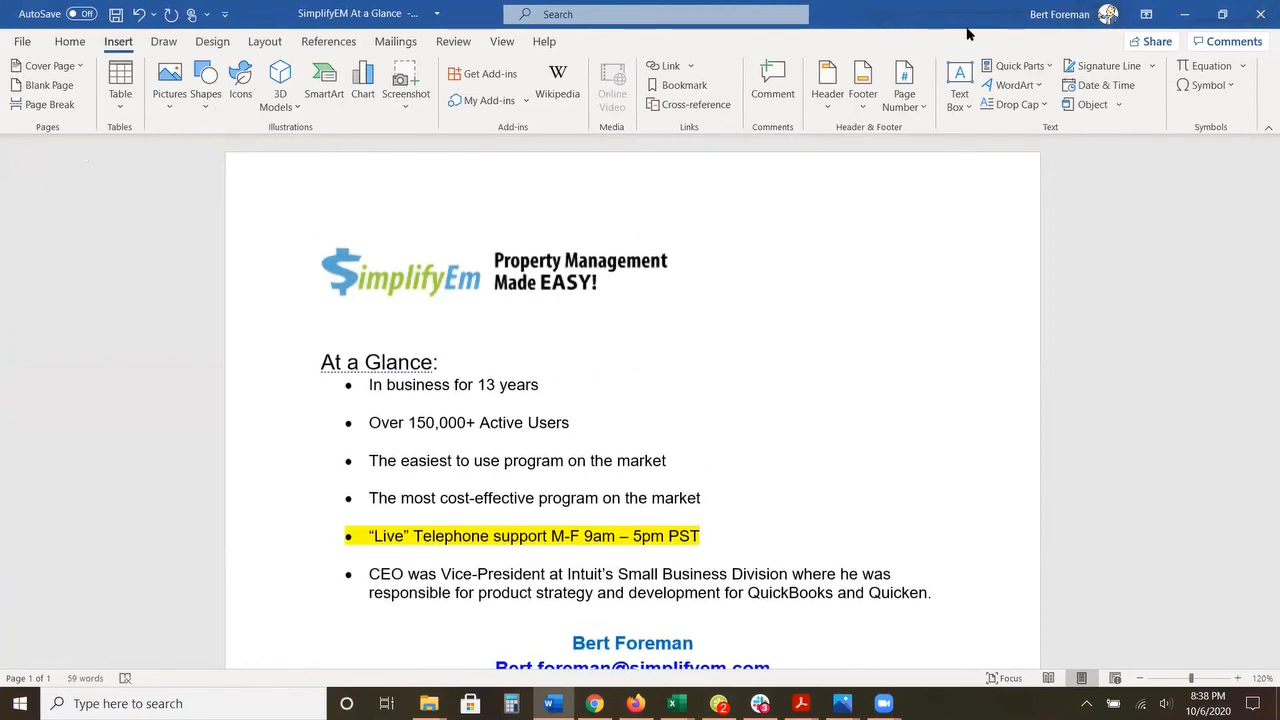
{"action": "scroll", "coordinate": [921, 253], "scroll_direction": "down", "scroll_amount": 2}
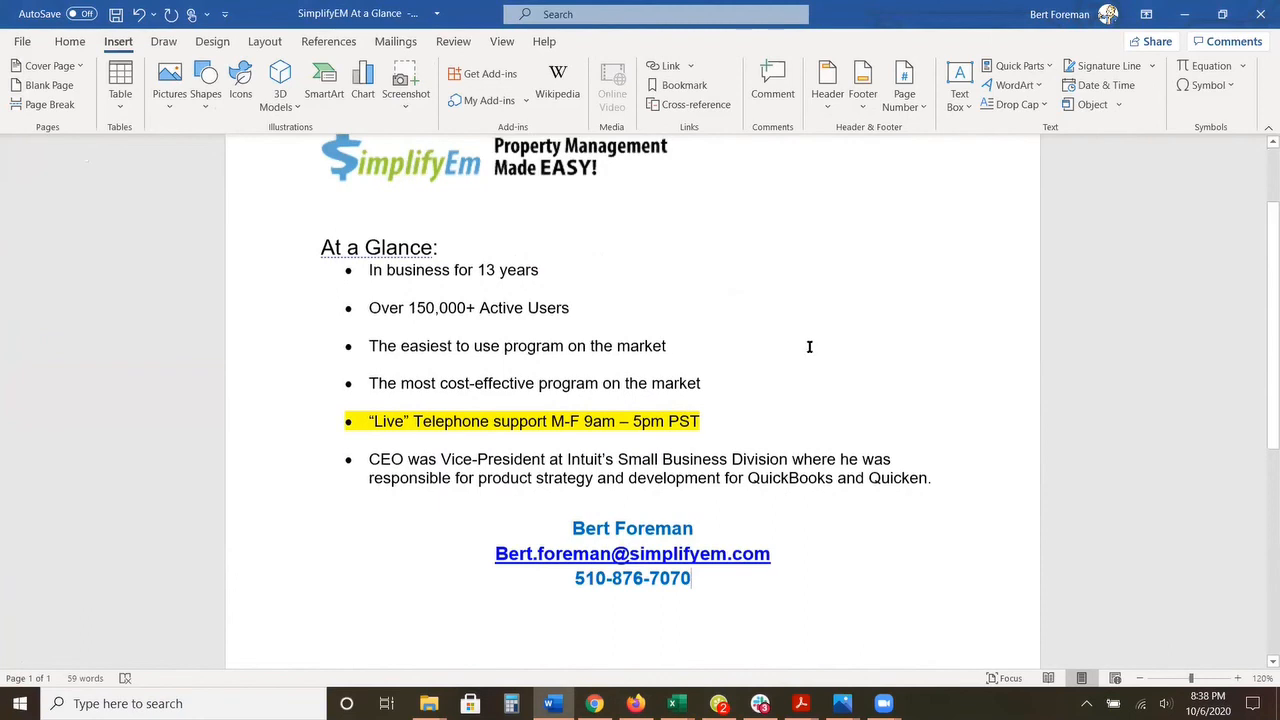
{"action": "scroll", "coordinate": [808, 348], "scroll_direction": "down", "scroll_amount": 2}
{"action": "left_click_drag", "start_coordinate": [566, 403], "coordinate": [772, 467]}
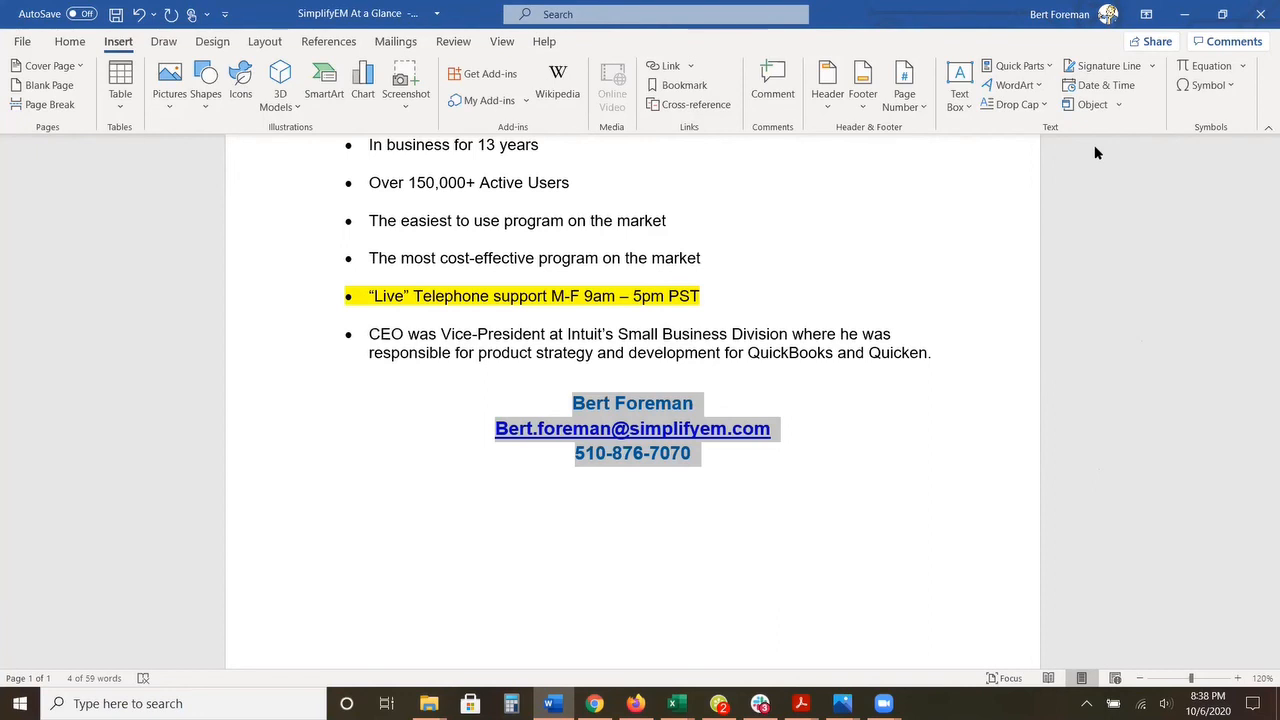
{"action": "left_click", "coordinate": [836, 317]}
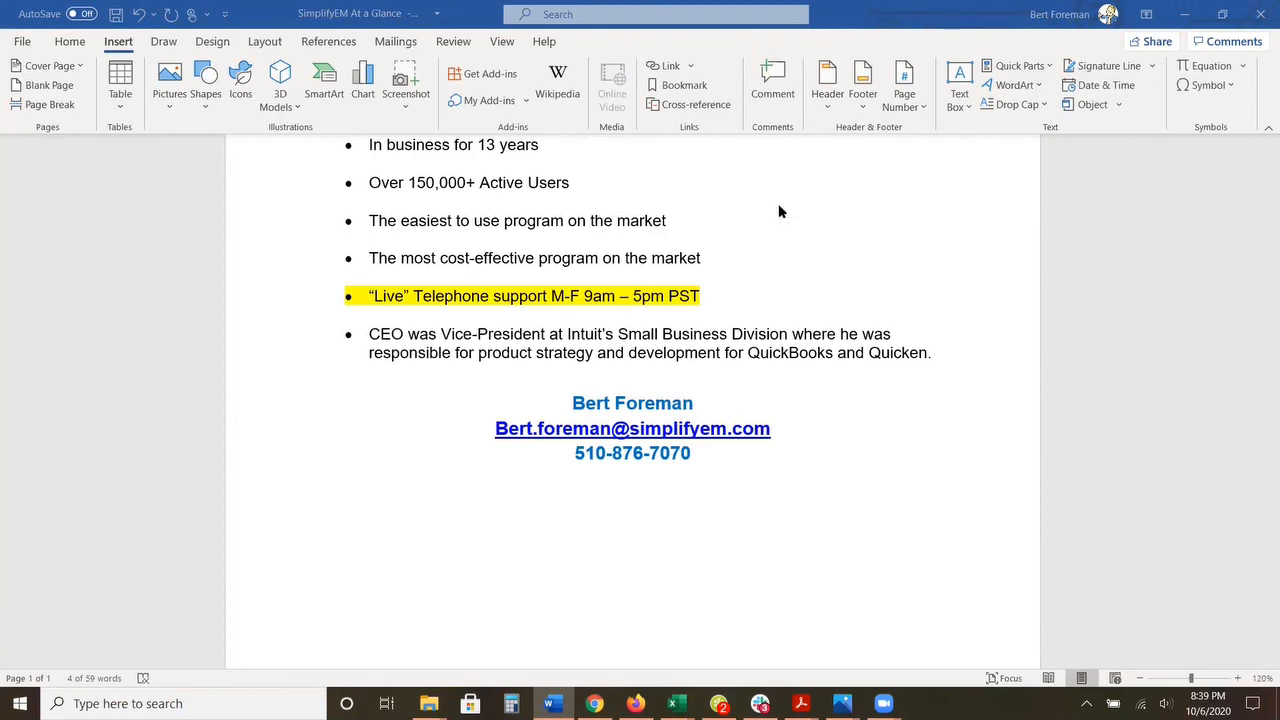
{"action": "scroll", "coordinate": [1060, 274], "scroll_direction": "up", "scroll_amount": 3}
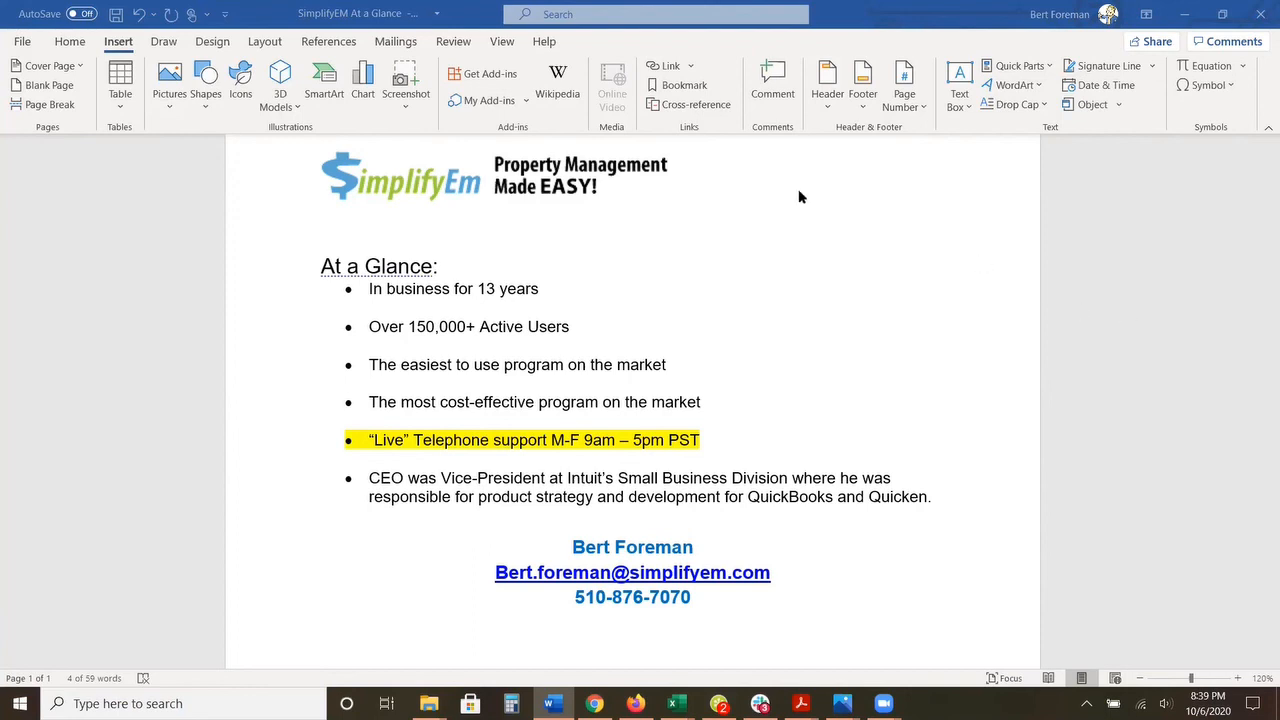
{"action": "left_click", "coordinate": [1023, 245]}
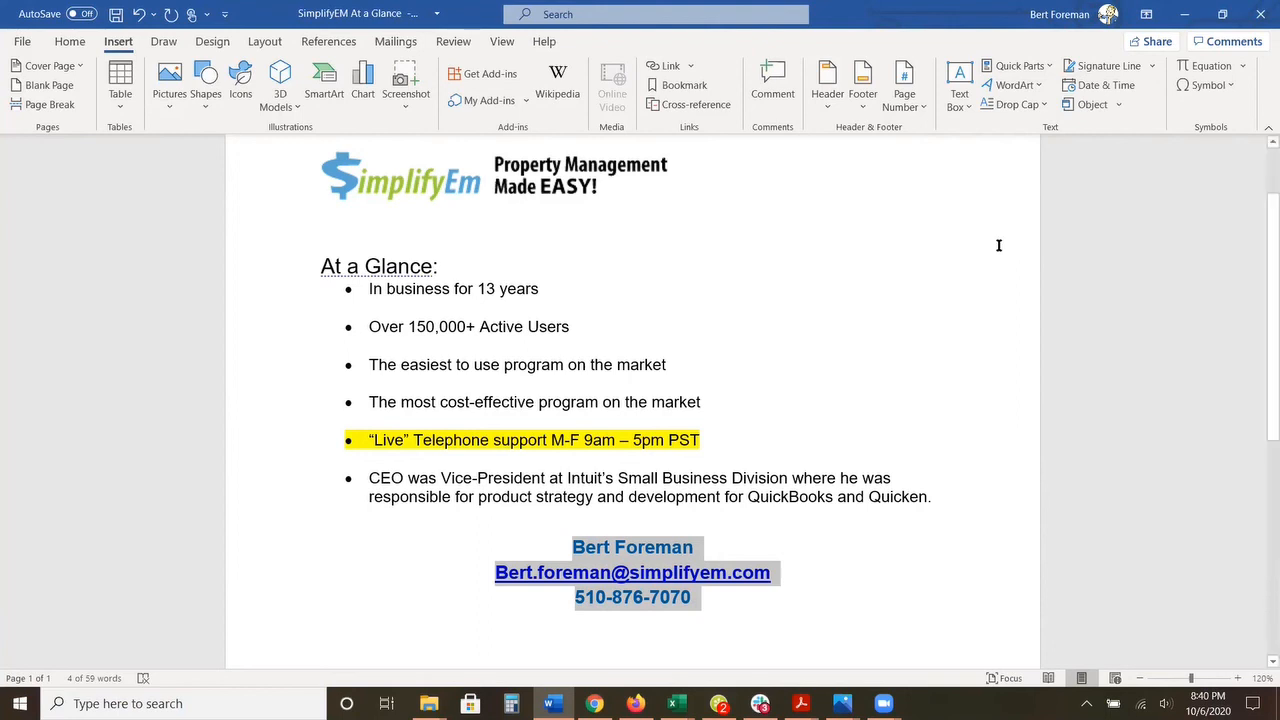
{"action": "left_click", "coordinate": [970, 222]}
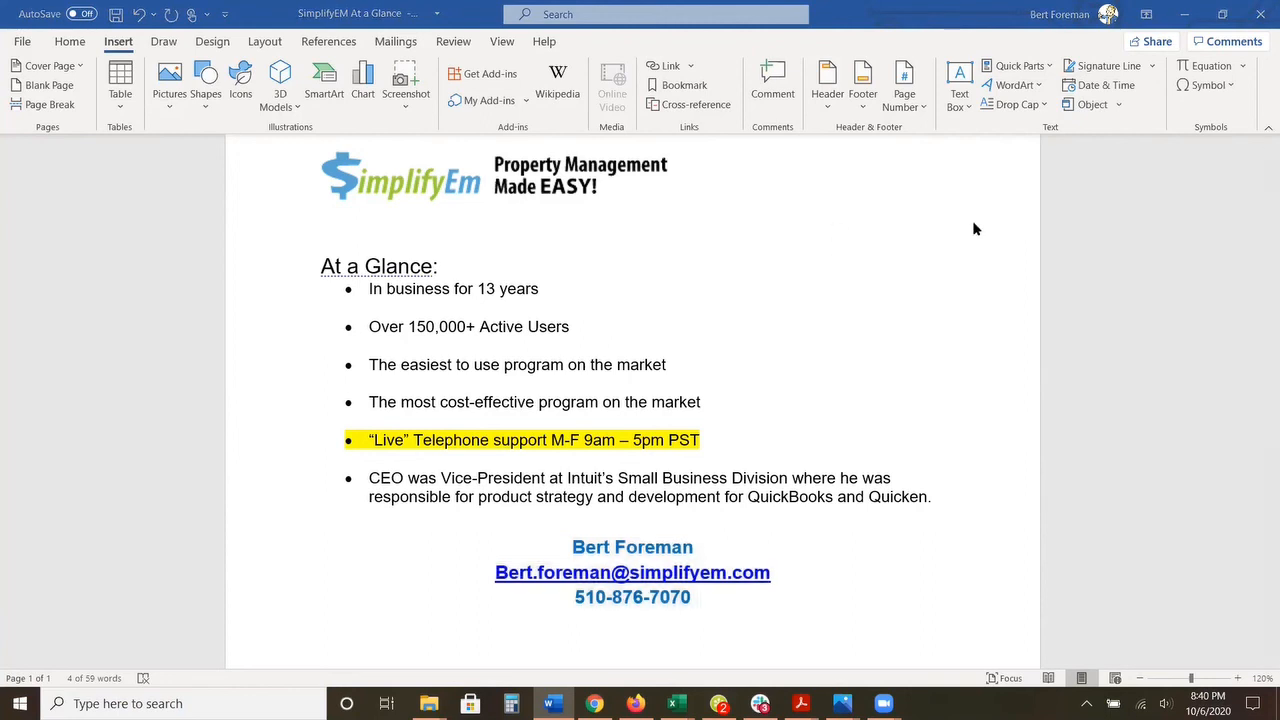